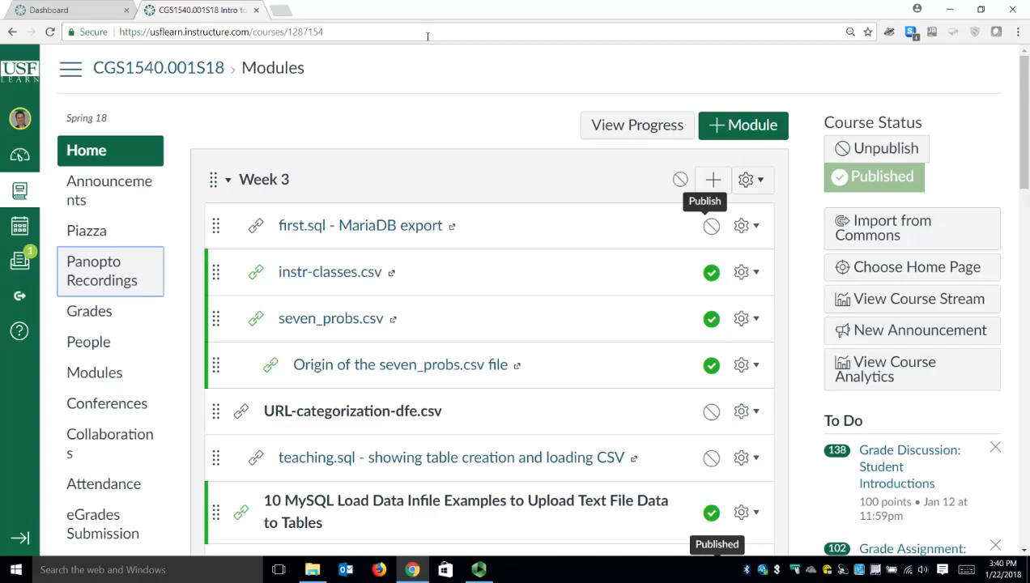
Step: Launch xampp-control.exe from the xampp folder on the desktop and start the MySQL and Apache modules
{"action": "left_click", "coordinate": [949, 9]}
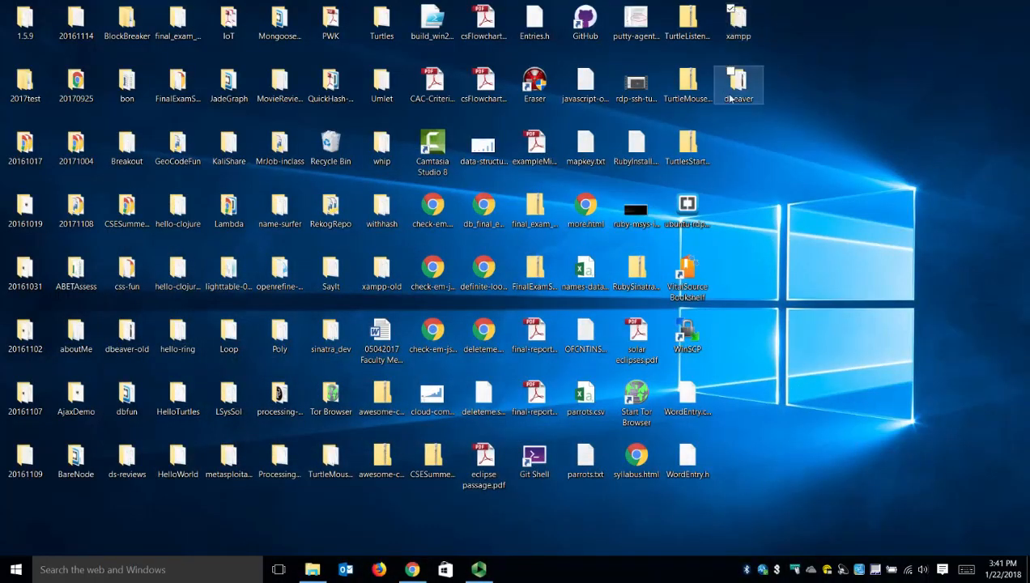
{"action": "double_click", "coordinate": [740, 24]}
{"action": "scroll", "coordinate": [357, 316], "scroll_direction": "down", "scroll_amount": 6}
{"action": "double_click", "coordinate": [237, 486]}
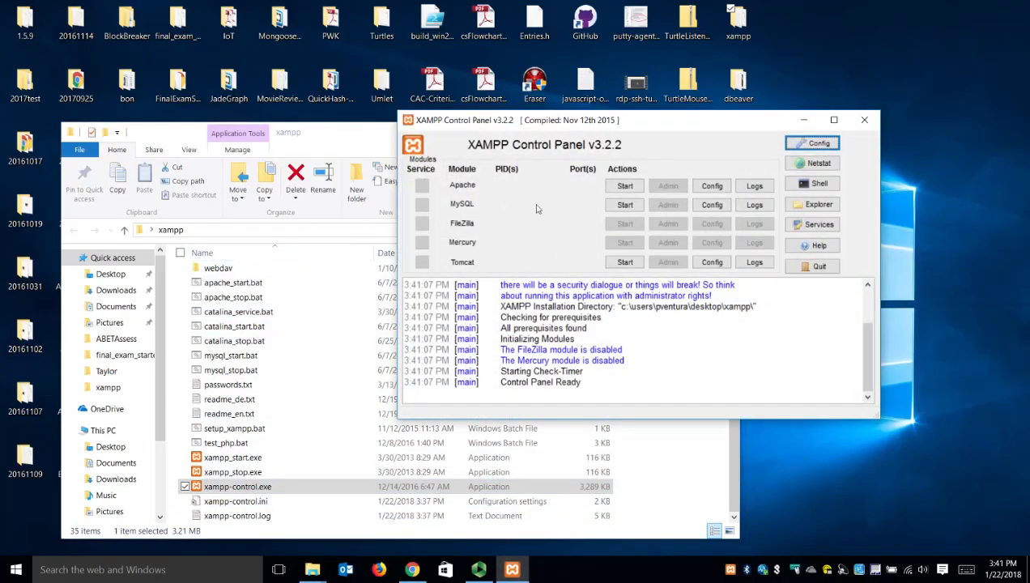
{"action": "left_click", "coordinate": [625, 205]}
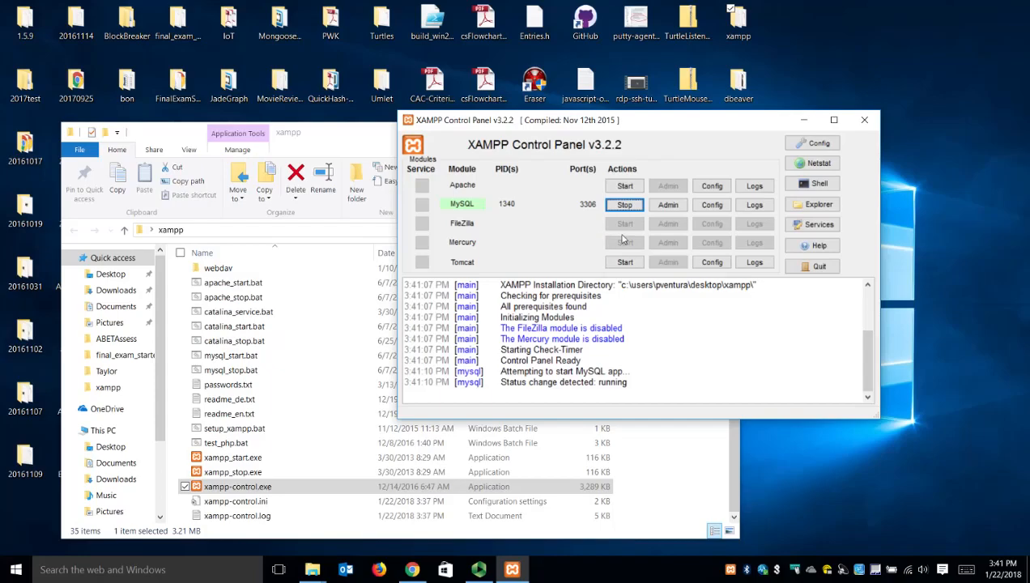
{"action": "left_click", "coordinate": [625, 187]}
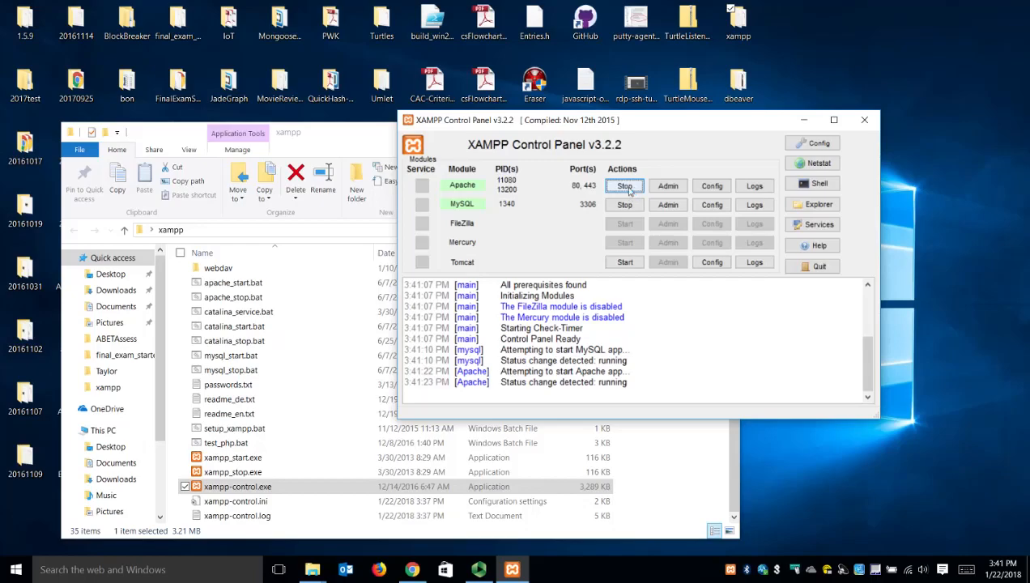
Step: Open the Apache module's admin page, look through the XAMPP dashboard, and return to the XAMPP Control Panel
{"action": "left_click", "coordinate": [670, 188]}
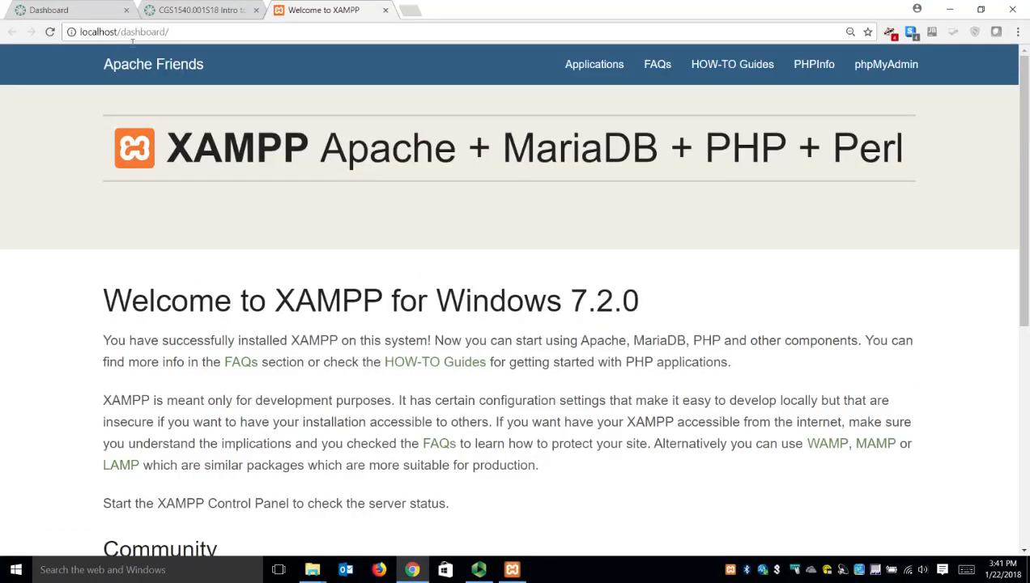
{"action": "scroll", "coordinate": [343, 294], "scroll_direction": "down", "scroll_amount": 5}
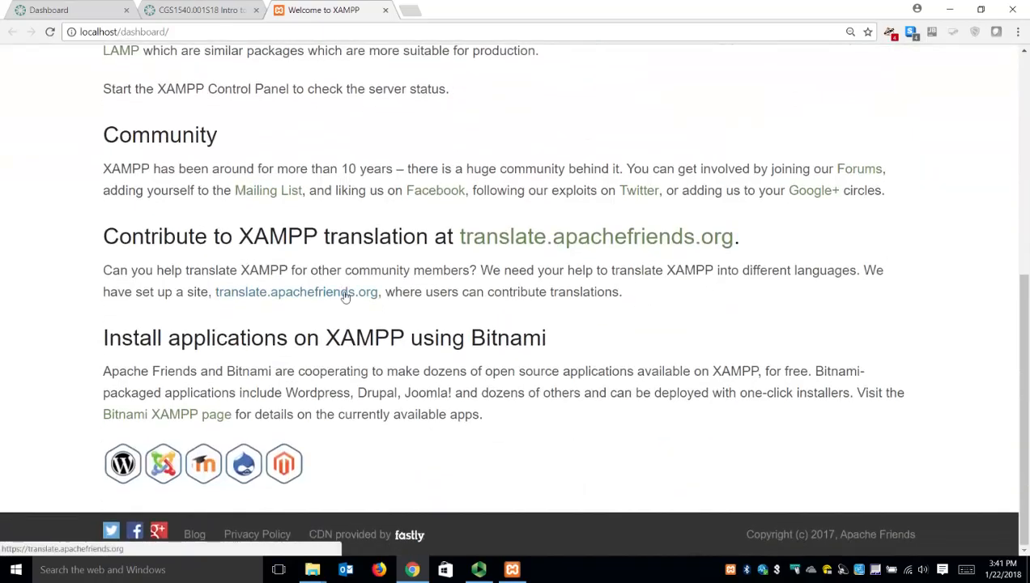
{"action": "scroll", "coordinate": [345, 297], "scroll_direction": "up", "scroll_amount": 5}
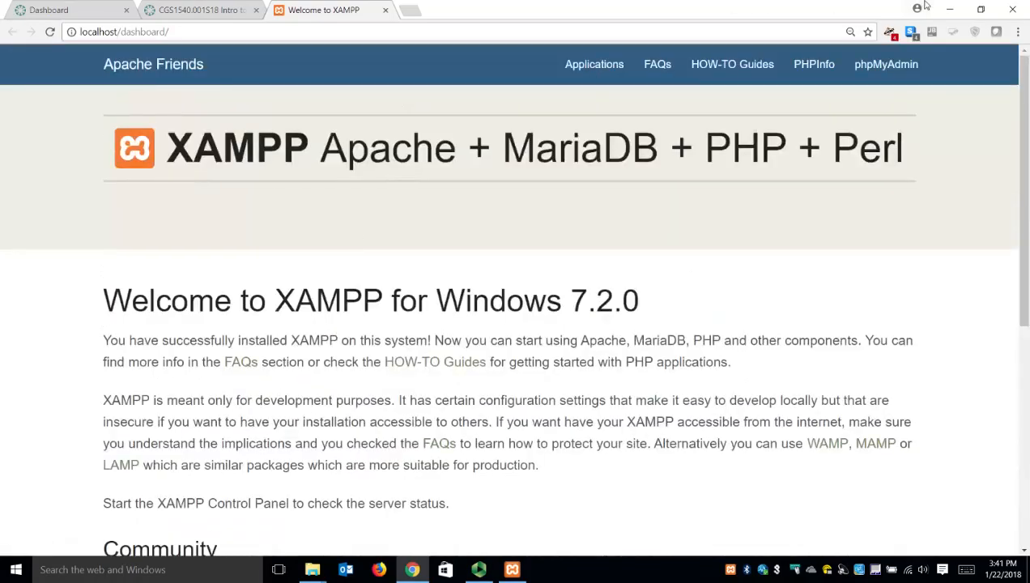
{"action": "left_click", "coordinate": [950, 9]}
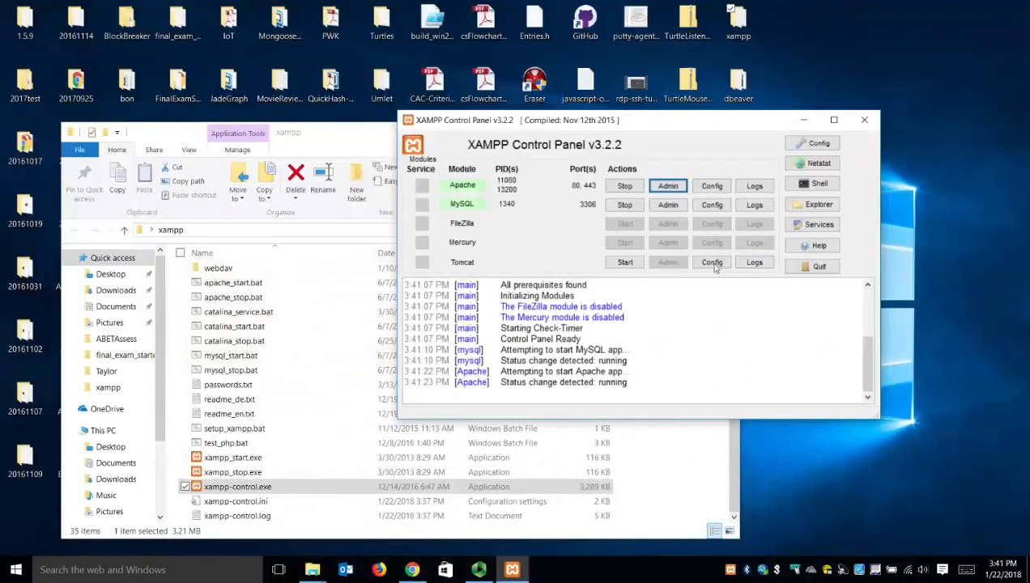
Step: Stop Apache to test reloading the localhost dashboard in Chrome, and start the module again from the XAMPP Control Panel
{"action": "left_click", "coordinate": [625, 187]}
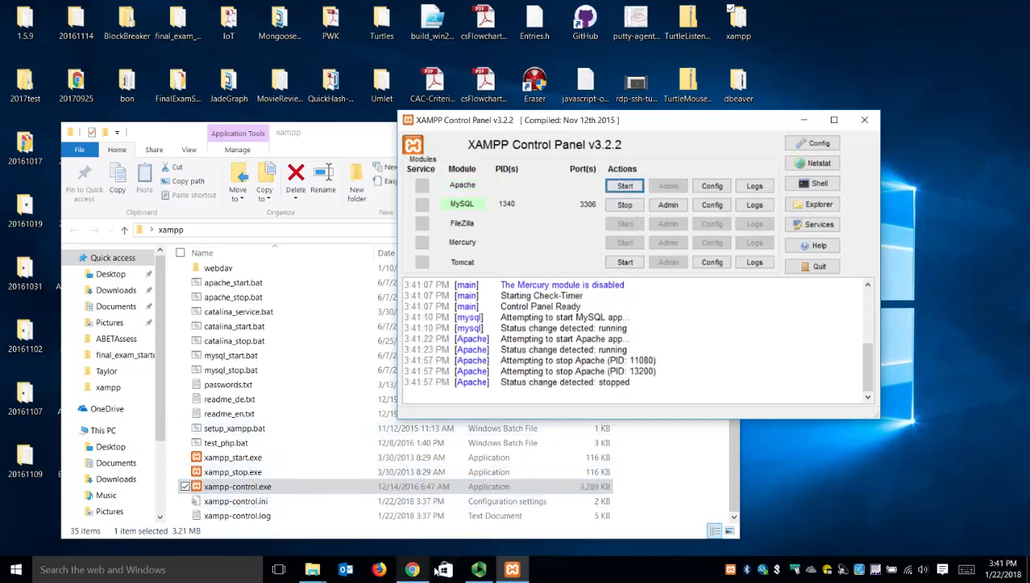
{"action": "left_click", "coordinate": [412, 569]}
{"action": "left_click", "coordinate": [51, 33]}
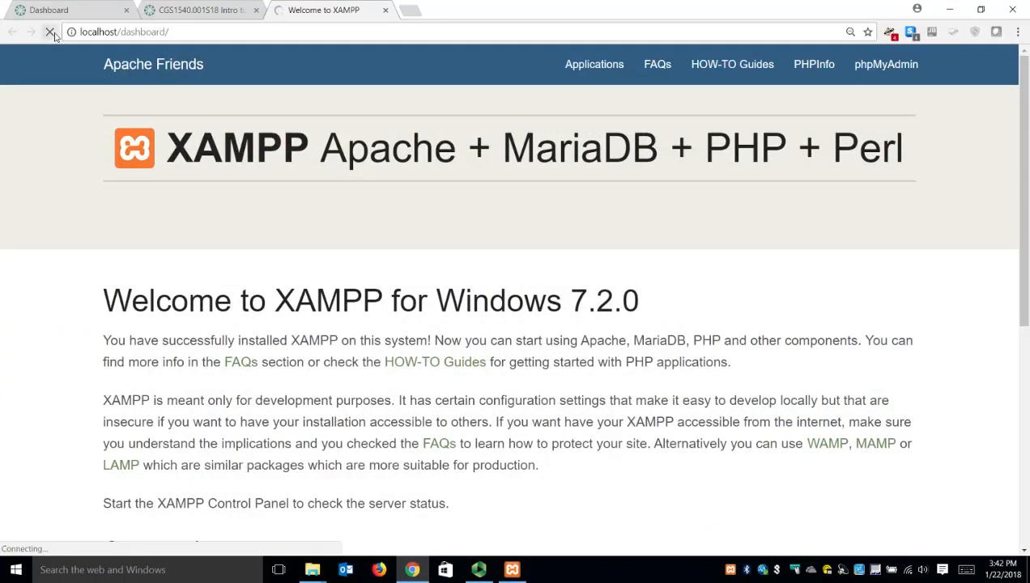
{"action": "left_click", "coordinate": [51, 33]}
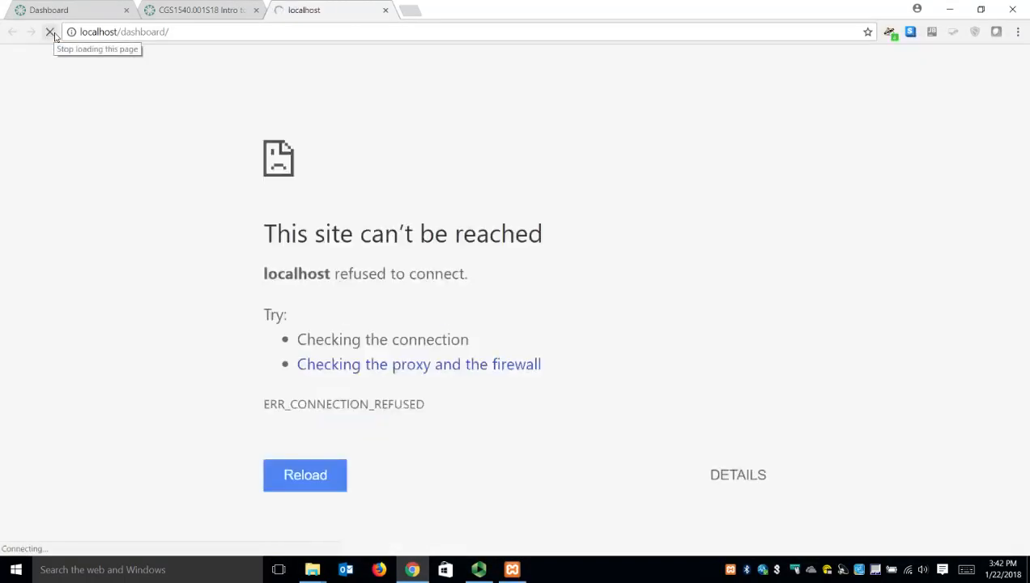
{"action": "left_click", "coordinate": [949, 9]}
{"action": "left_click", "coordinate": [631, 188]}
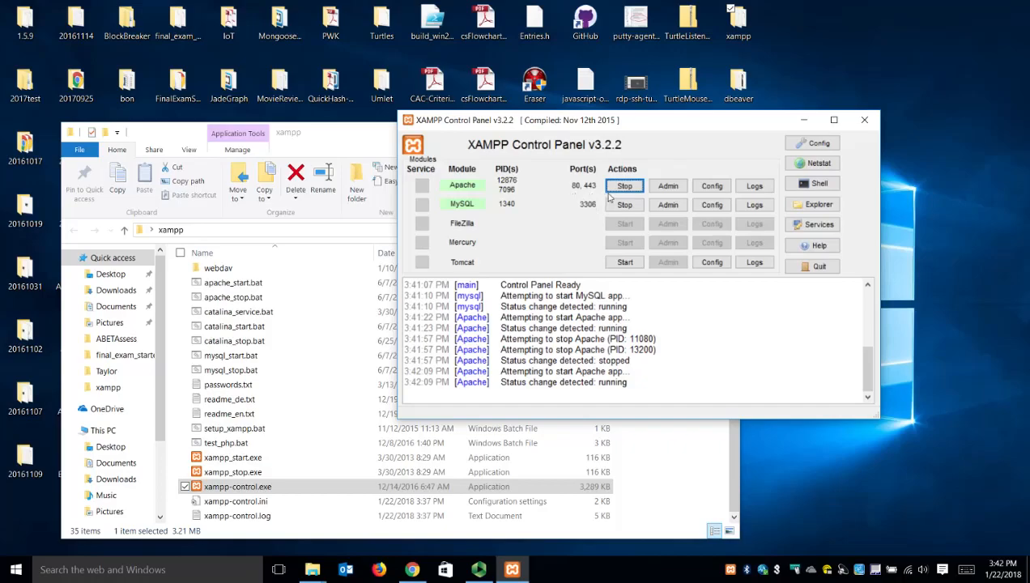
Step: Open phpMyAdmin from the MySQL module and view the rows and structure of the parrots table in the first database
{"action": "left_click", "coordinate": [665, 208]}
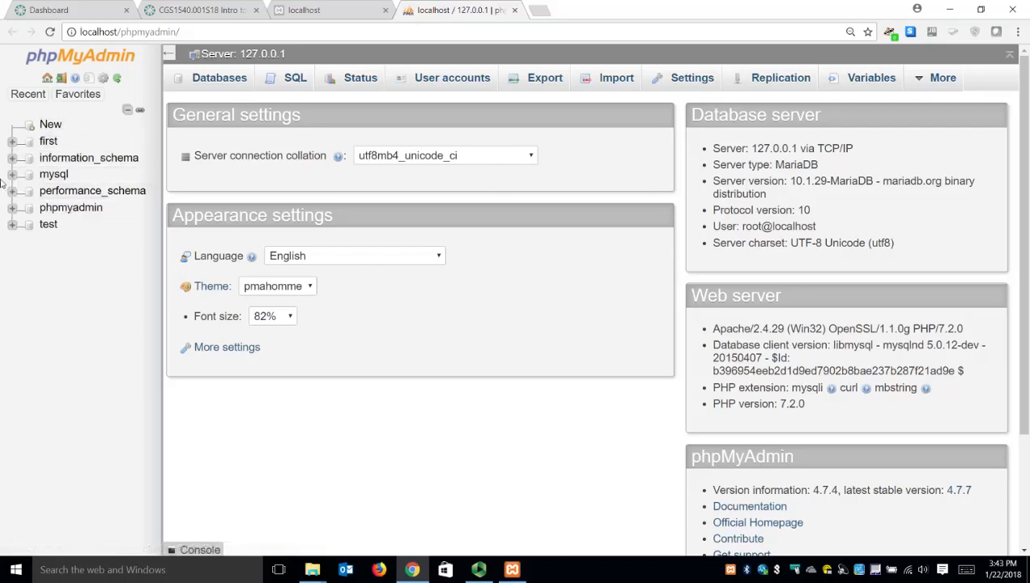
{"action": "left_click", "coordinate": [38, 145]}
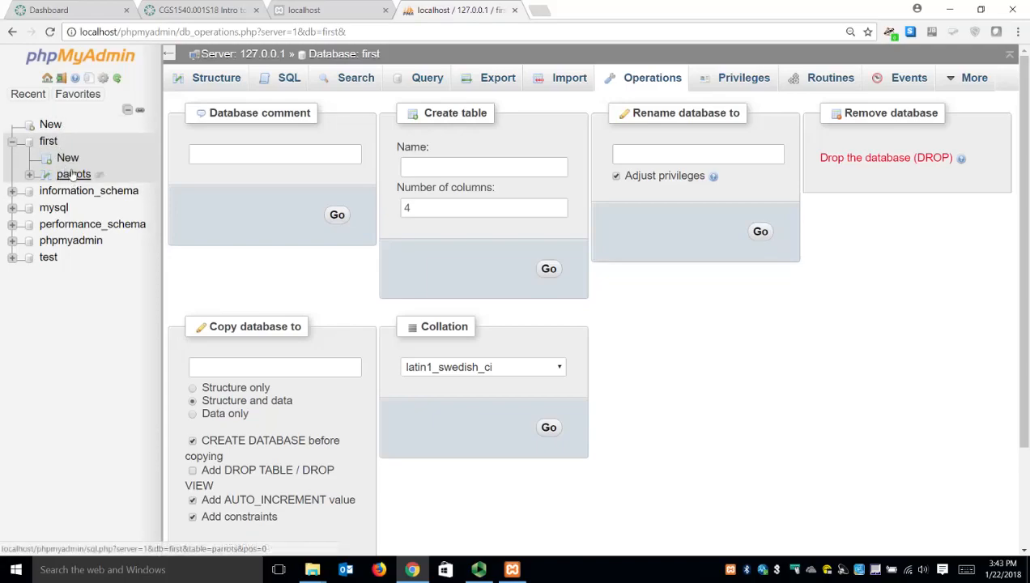
{"action": "left_click", "coordinate": [73, 175]}
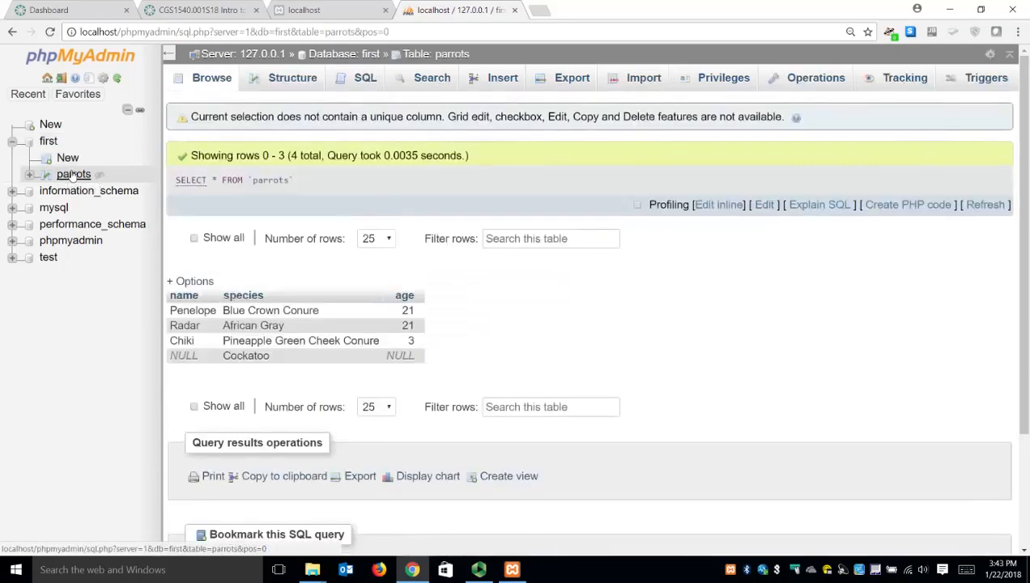
{"action": "left_click", "coordinate": [211, 80]}
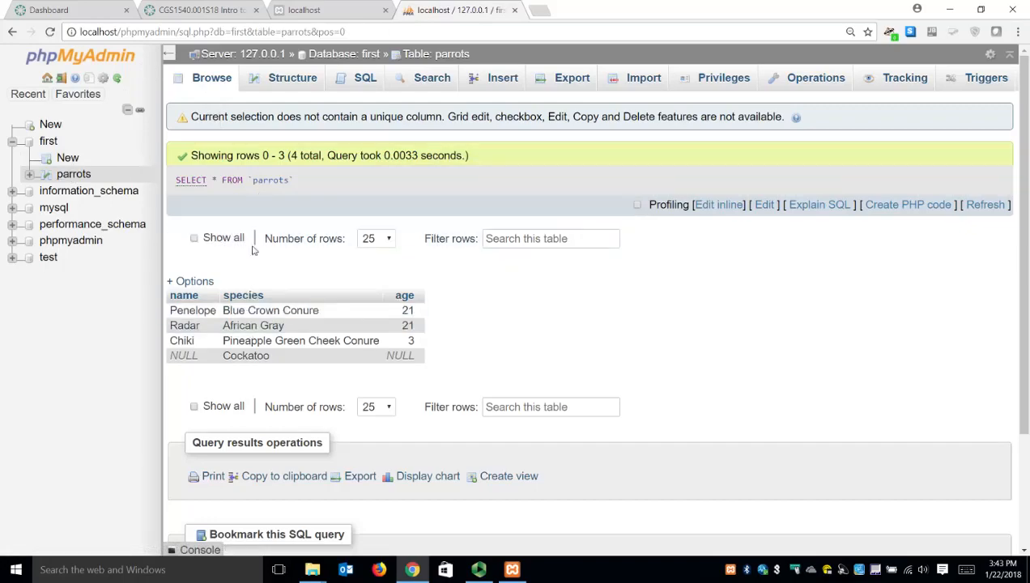
{"action": "left_click", "coordinate": [247, 341]}
{"action": "left_click_drag", "start_coordinate": [298, 183], "coordinate": [178, 188]}
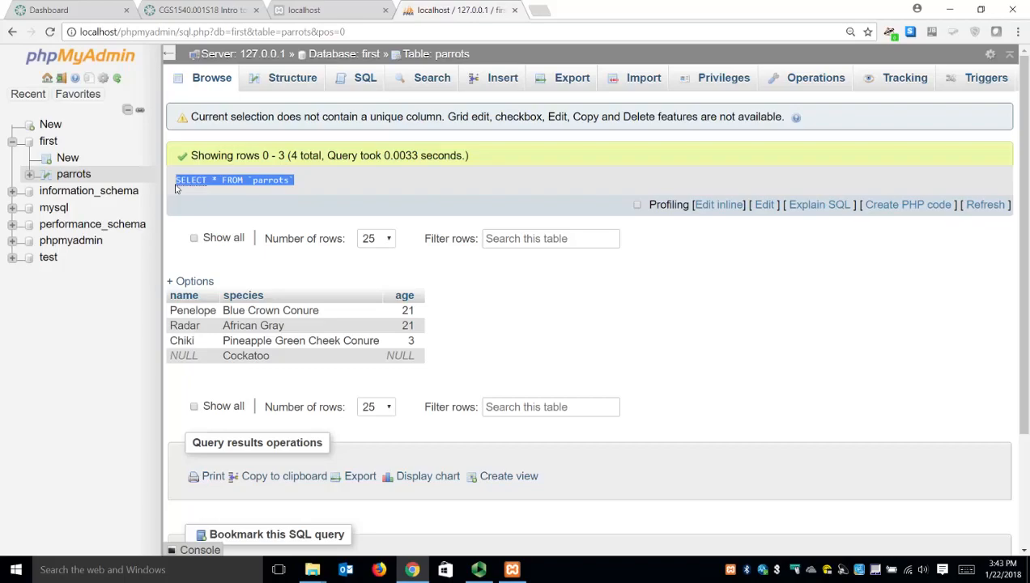
{"action": "key", "text": "ctrl+plus"}
{"action": "left_click", "coordinate": [315, 92]}
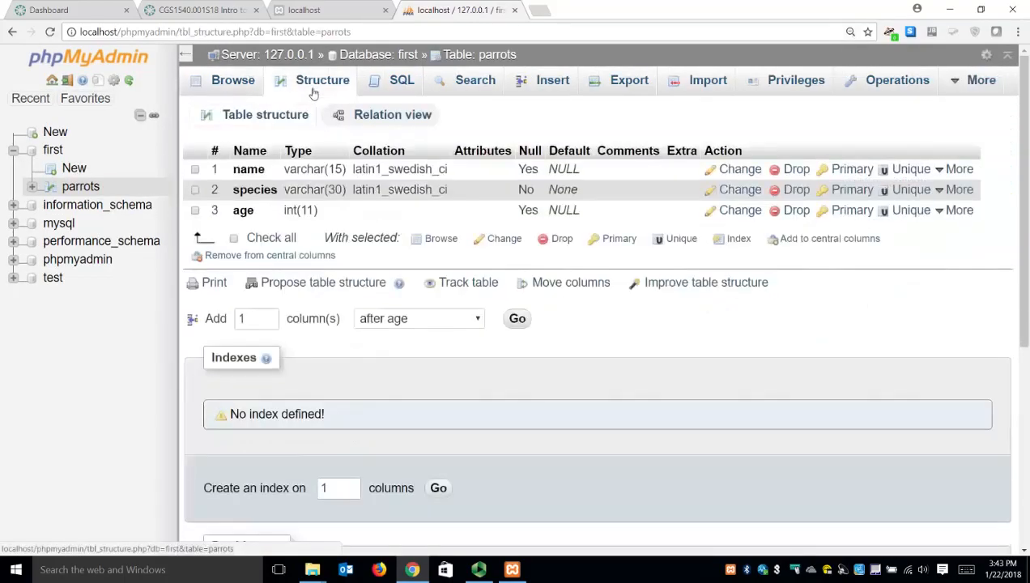
Step: Remove the WHERE 1 condition from the parrots table's default SQL query and run SELECT * FROM `parrots`
{"action": "left_click", "coordinate": [403, 85]}
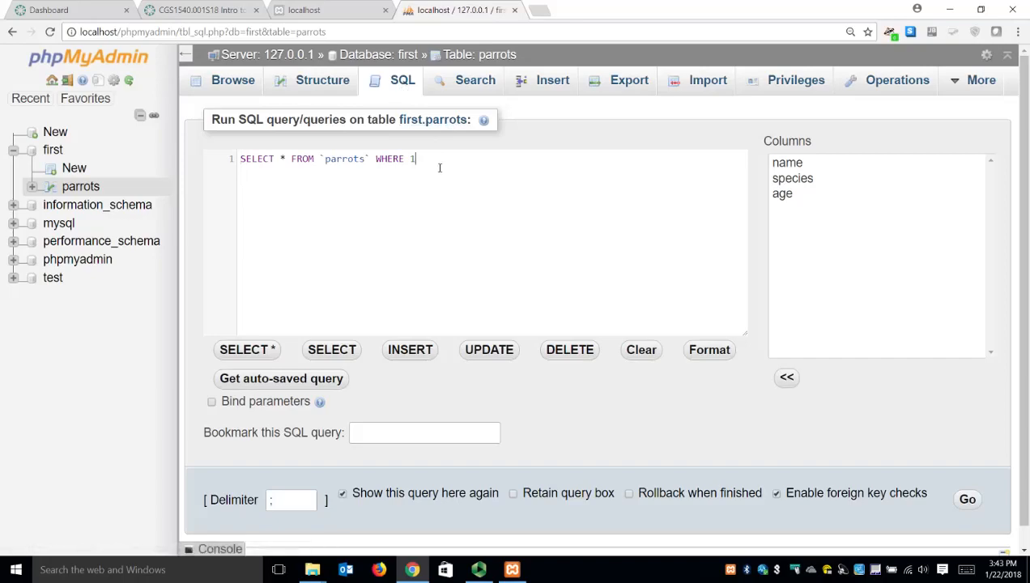
{"action": "key", "text": "BackSpace"}
{"action": "key", "text": "BackSpace"}
{"action": "key", "text": "BackSpace"}
{"action": "key", "text": "BackSpace"}
{"action": "key", "text": "BackSpace"}
{"action": "key", "text": "BackSpace"}
{"action": "key", "text": "BackSpace"}
{"action": "key", "text": "BackSpace"}
{"action": "left_click", "coordinate": [970, 499]}
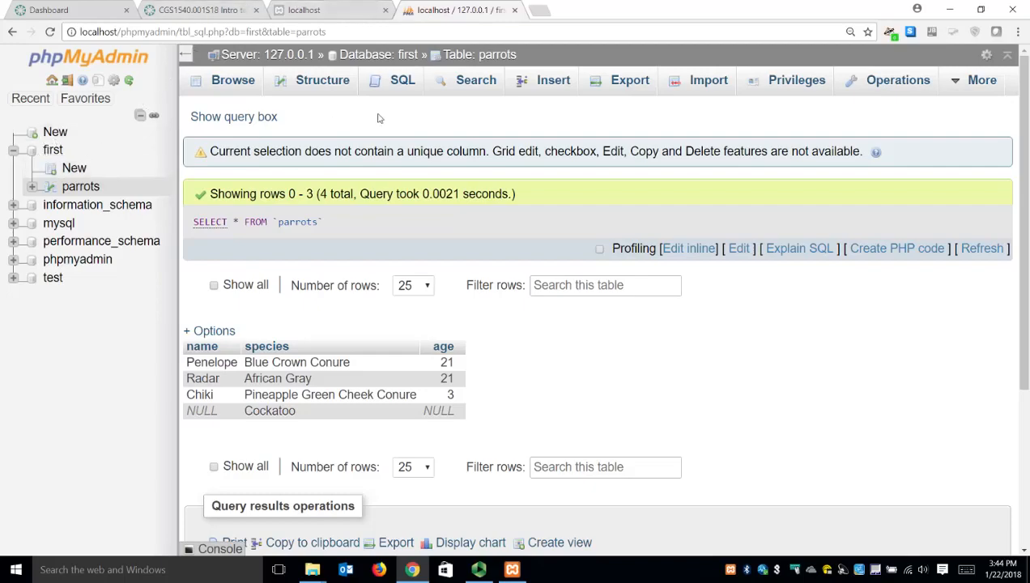
Step: Export the parrots table with the Quick method in SQL format
{"action": "left_click", "coordinate": [636, 86]}
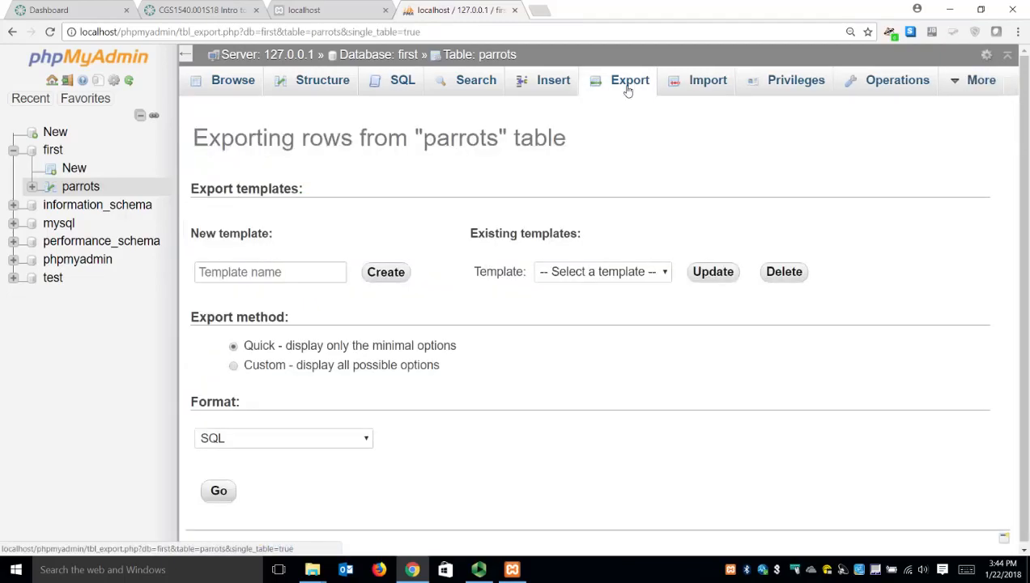
{"action": "left_click", "coordinate": [660, 271]}
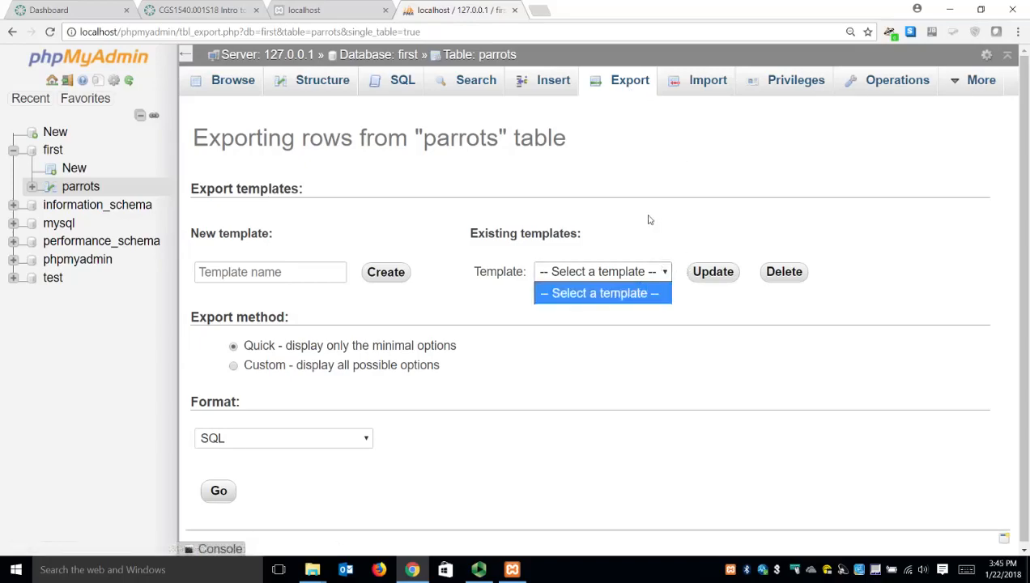
{"action": "left_click", "coordinate": [651, 167]}
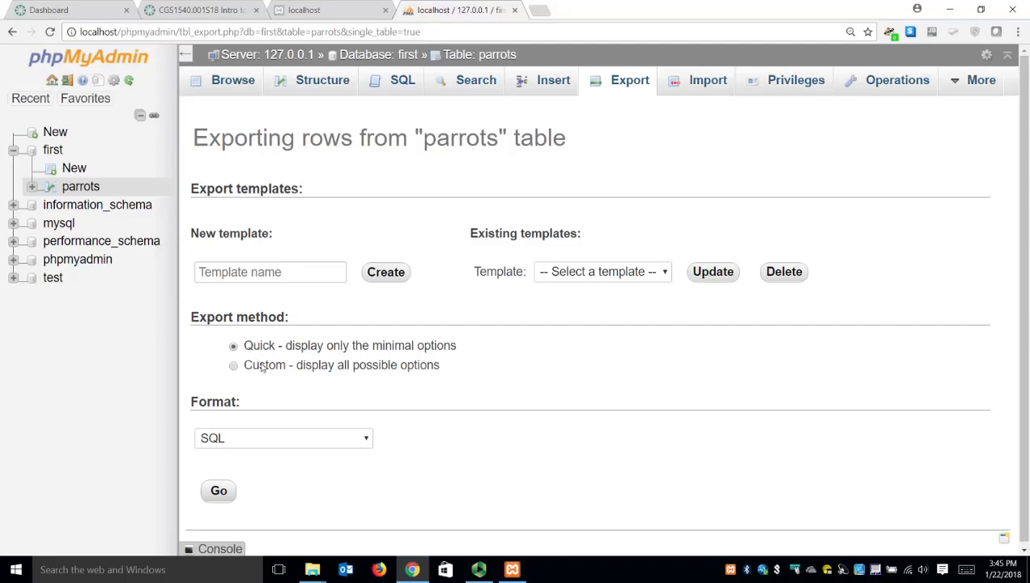
{"action": "left_click", "coordinate": [315, 439]}
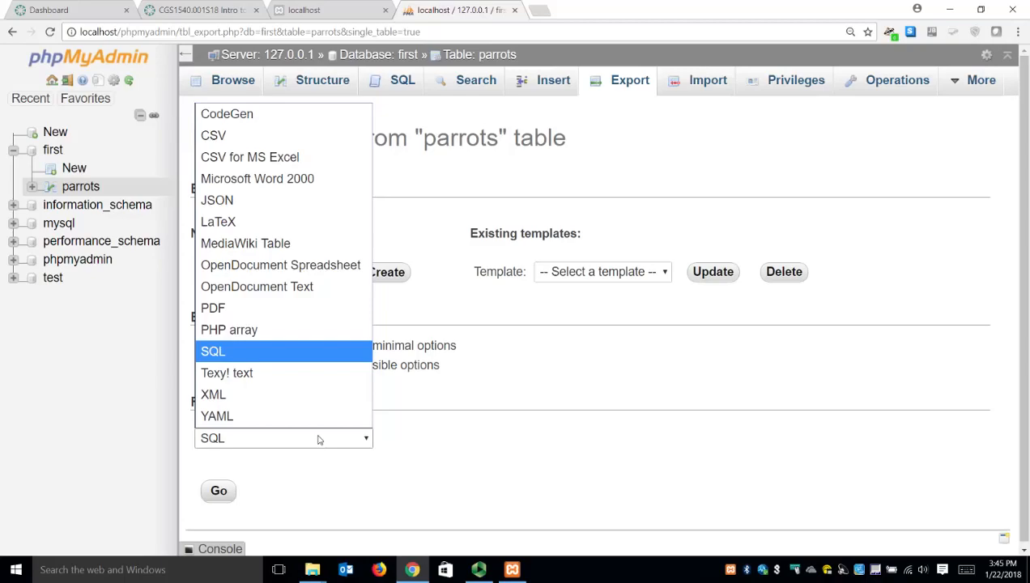
{"action": "left_click", "coordinate": [260, 354]}
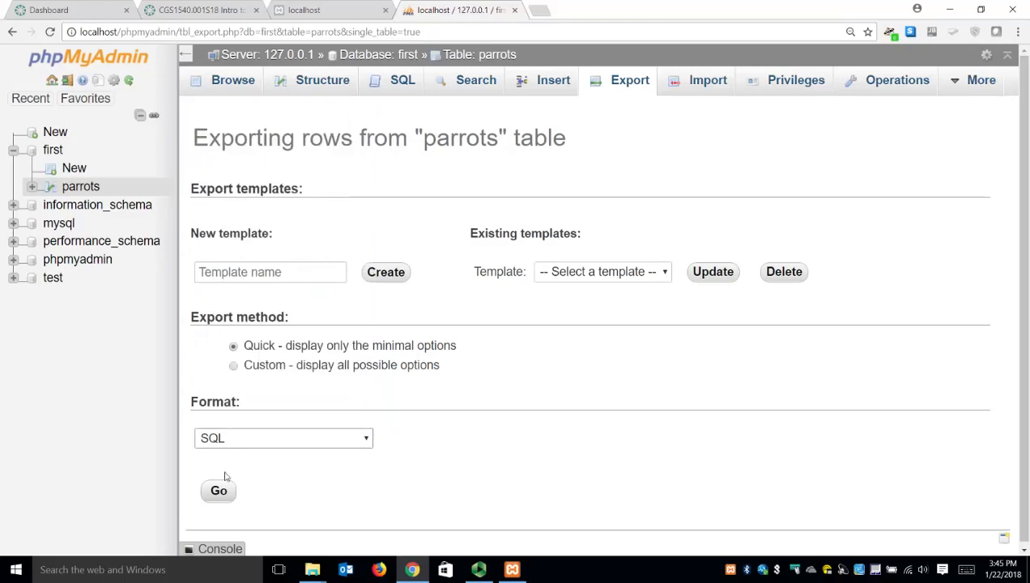
{"action": "left_click", "coordinate": [224, 497]}
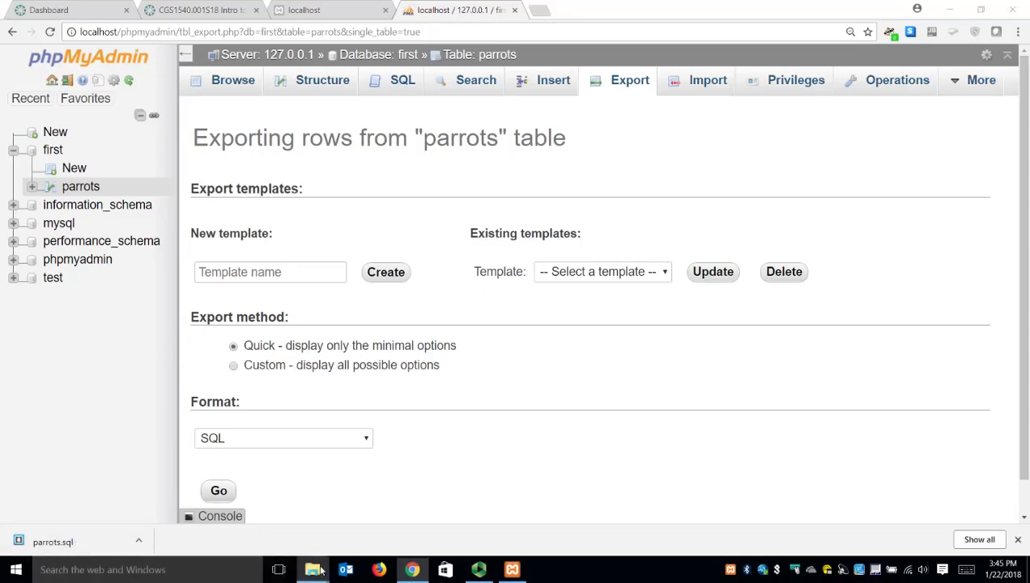
Step: Open the exported parrots.sql from the Downloads folder in Notepad++
{"action": "mouse_move", "coordinate": [312, 569]}
{"action": "left_click", "coordinate": [259, 478]}
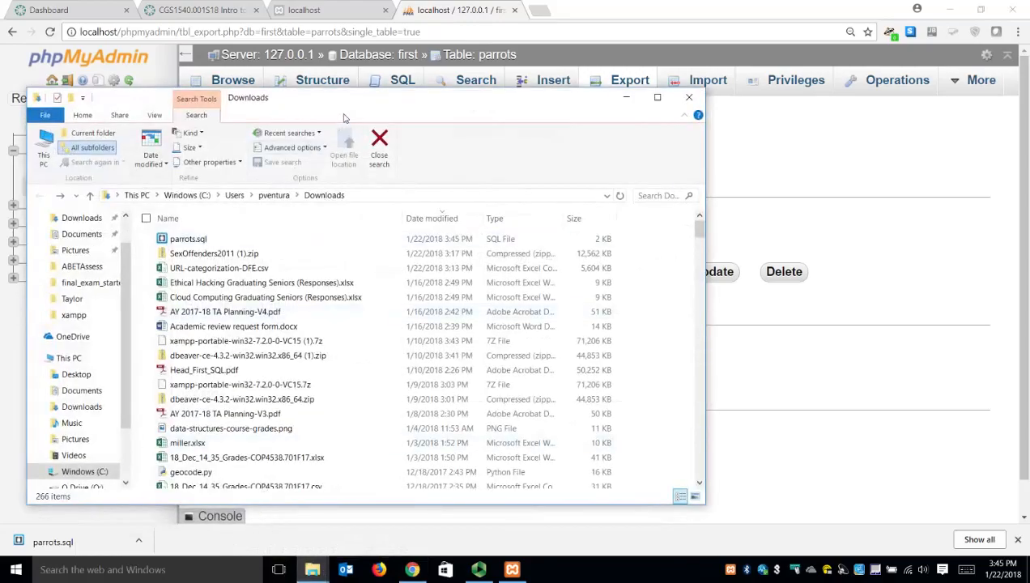
{"action": "left_click_drag", "start_coordinate": [504, 102], "coordinate": [631, 113]}
{"action": "left_click", "coordinate": [341, 256]}
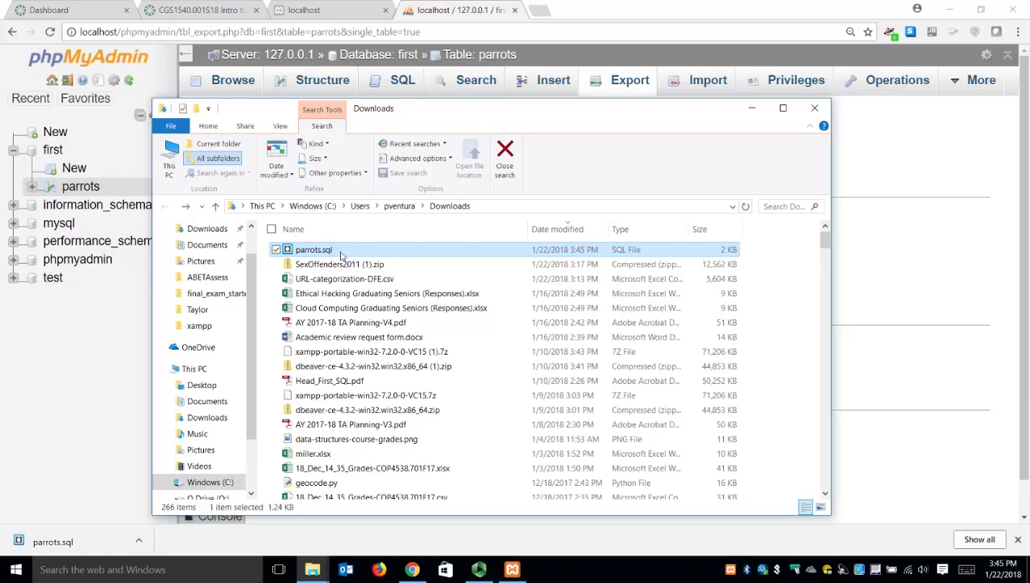
{"action": "right_click", "coordinate": [341, 256]}
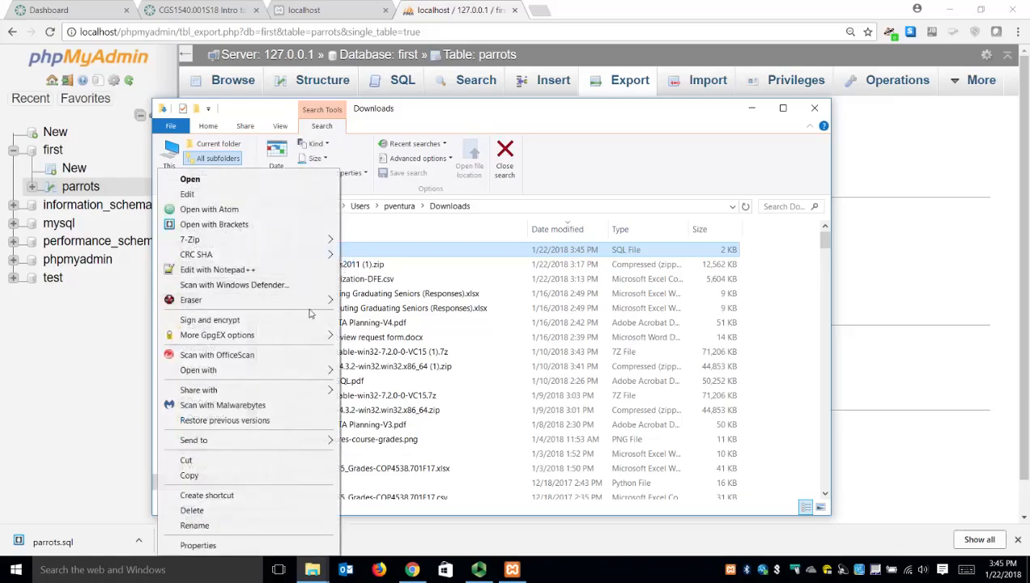
{"action": "left_click", "coordinate": [285, 272]}
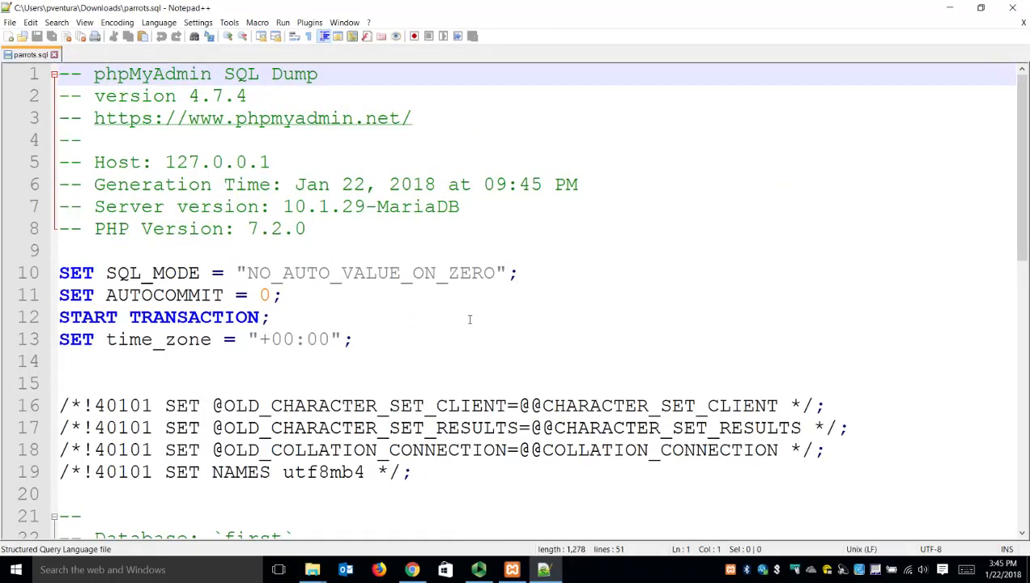
Step: Look through the contents of the parrots.sql dump, close the file and Notepad++, and return to phpMyAdmin
{"action": "scroll", "coordinate": [397, 294], "scroll_direction": "down", "scroll_amount": 1}
{"action": "scroll", "coordinate": [399, 296], "scroll_direction": "up", "scroll_amount": 1}
{"action": "left_click", "coordinate": [54, 54]}
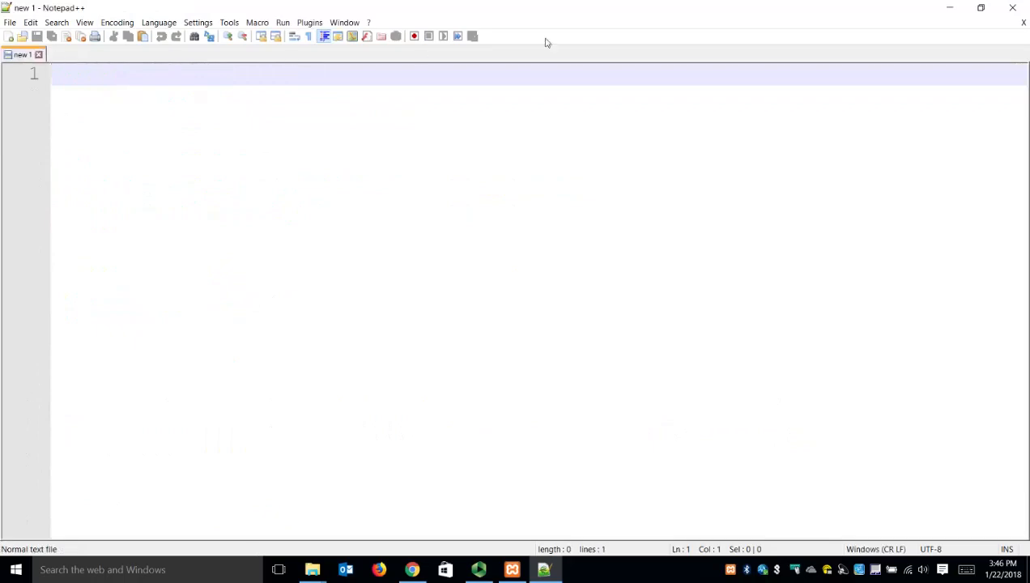
{"action": "left_click", "coordinate": [1012, 8]}
{"action": "left_click", "coordinate": [56, 382]}
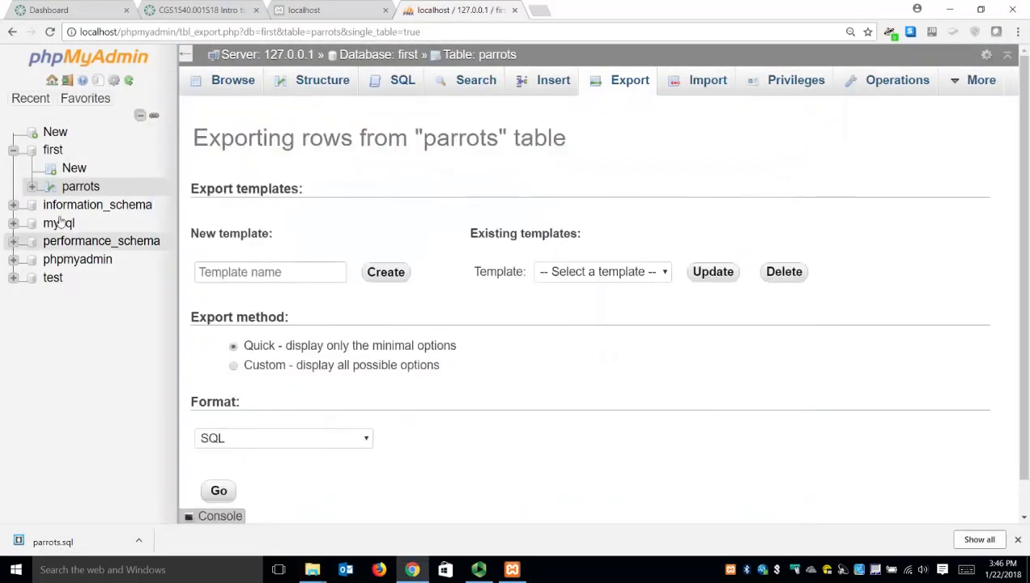
Step: Export the whole first database with the Quick method in SQL format
{"action": "left_click", "coordinate": [54, 152]}
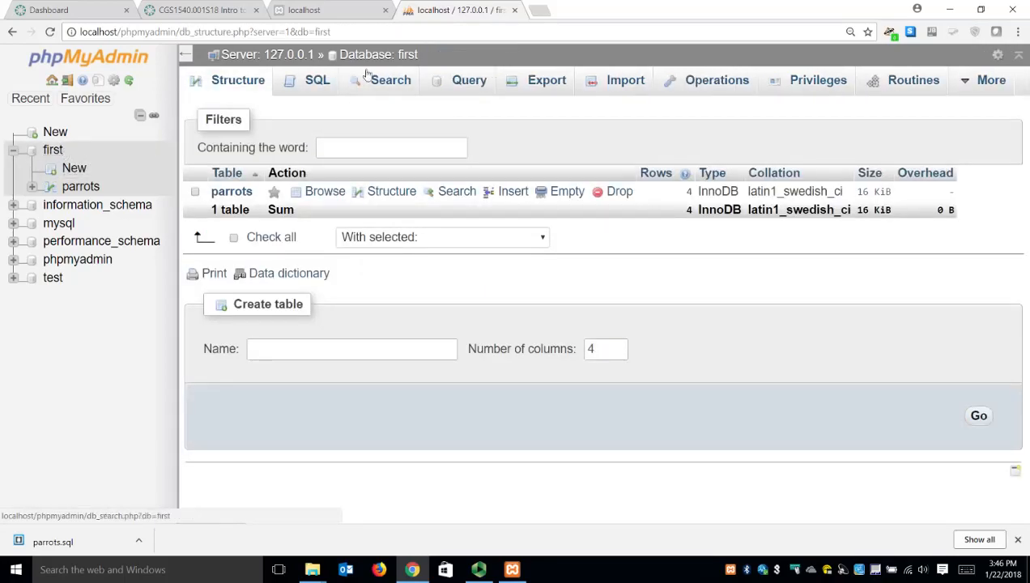
{"action": "left_click", "coordinate": [548, 85]}
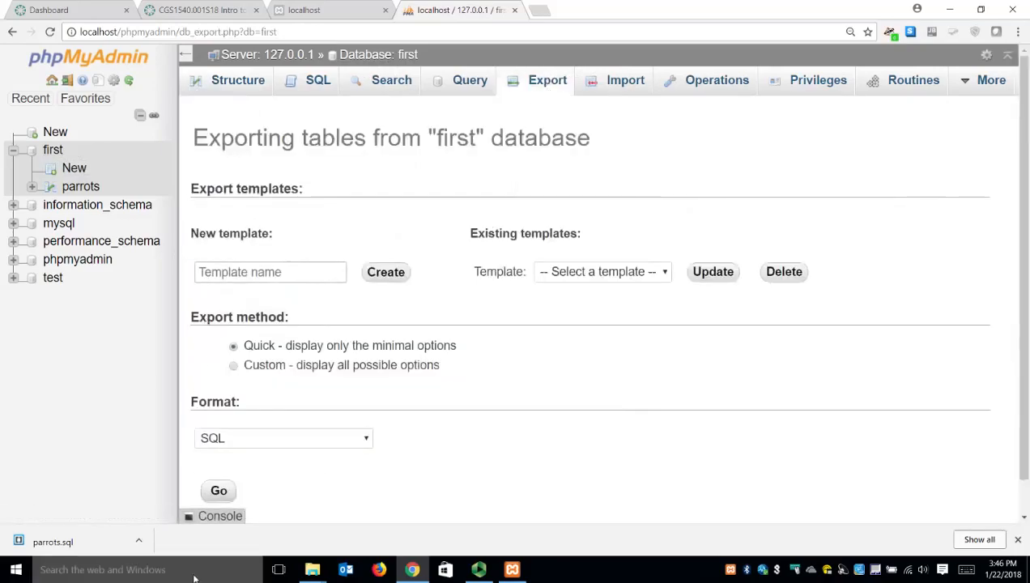
{"action": "left_click", "coordinate": [219, 492]}
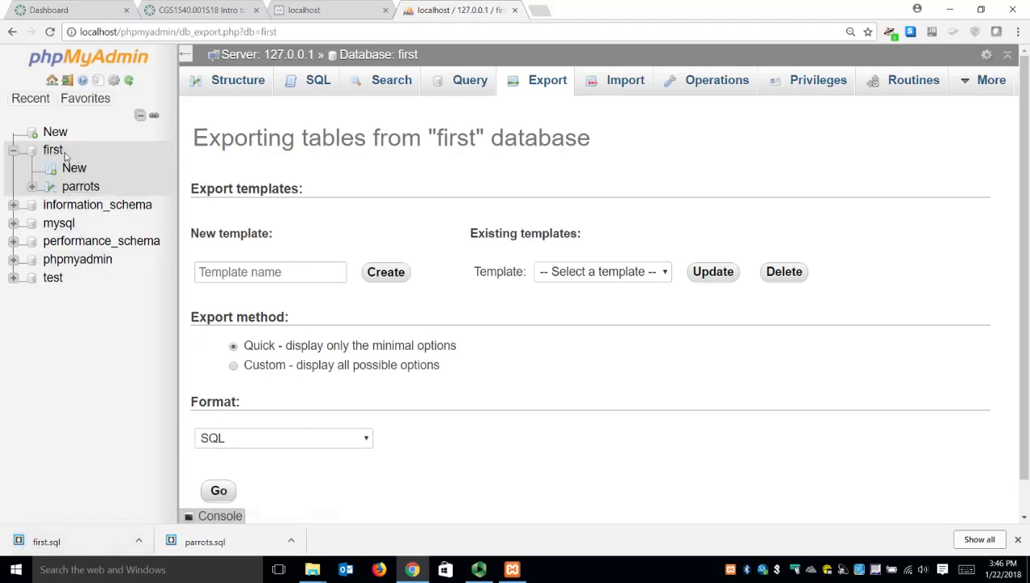
Step: Open the exported first.sql from the Downloads folder in Notepad++
{"action": "left_click", "coordinate": [138, 542]}
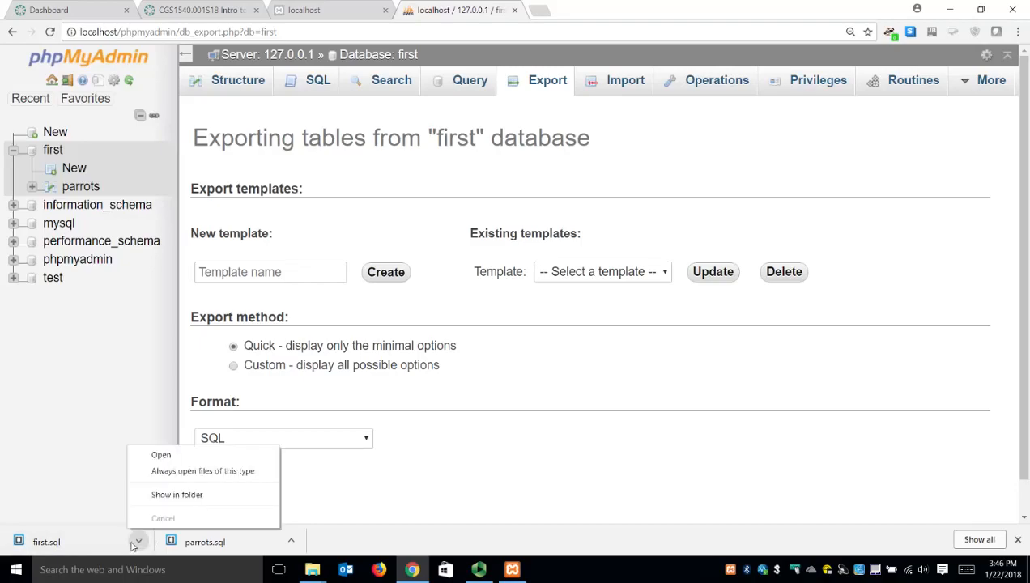
{"action": "left_click", "coordinate": [170, 496]}
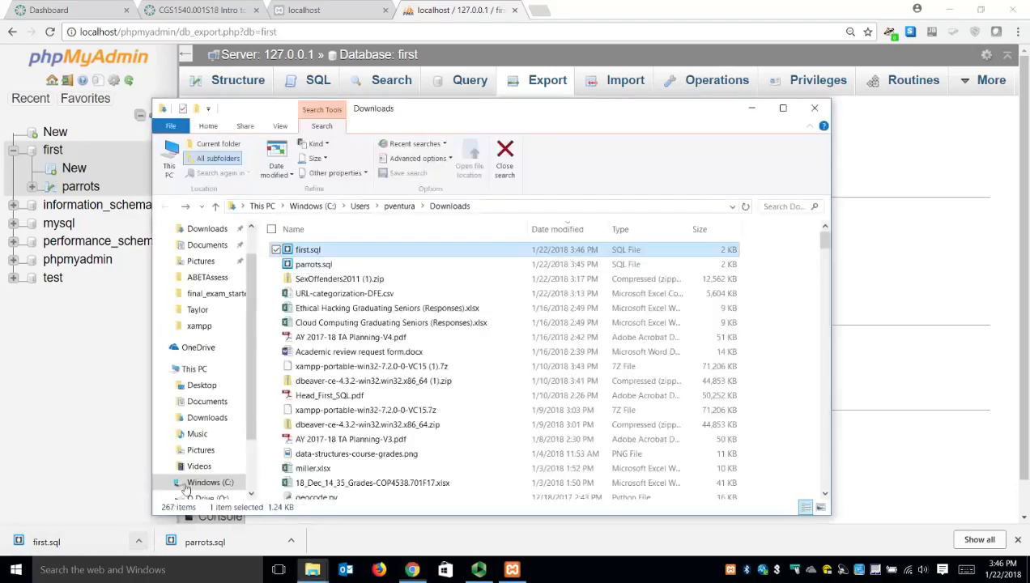
{"action": "right_click", "coordinate": [312, 250]}
{"action": "left_click", "coordinate": [267, 271]}
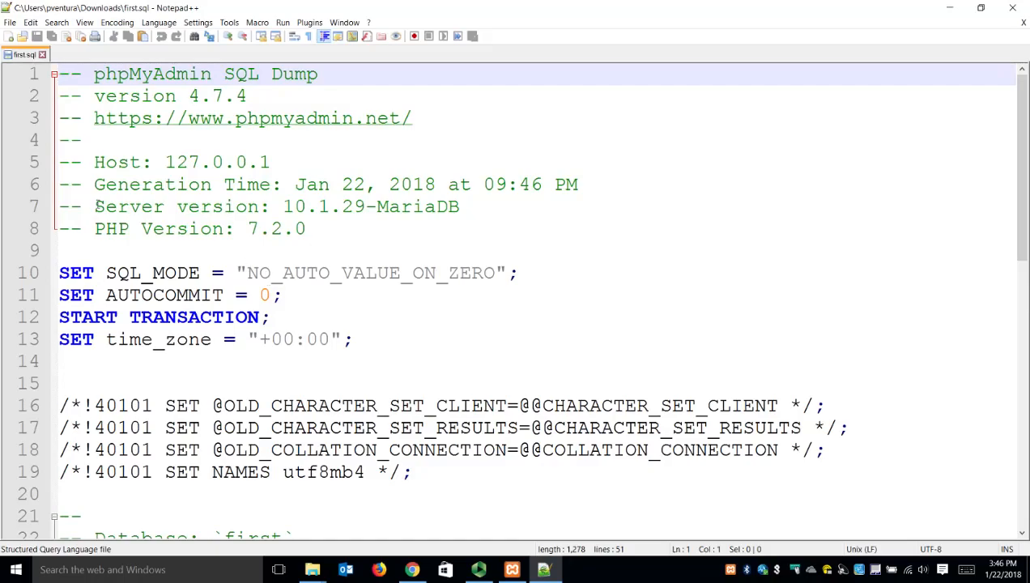
Step: Look through the comments, settings and parrots table statements in the first.sql dump, close Notepad++, and return to phpMyAdmin
{"action": "left_click_drag", "start_coordinate": [60, 78], "coordinate": [87, 83]}
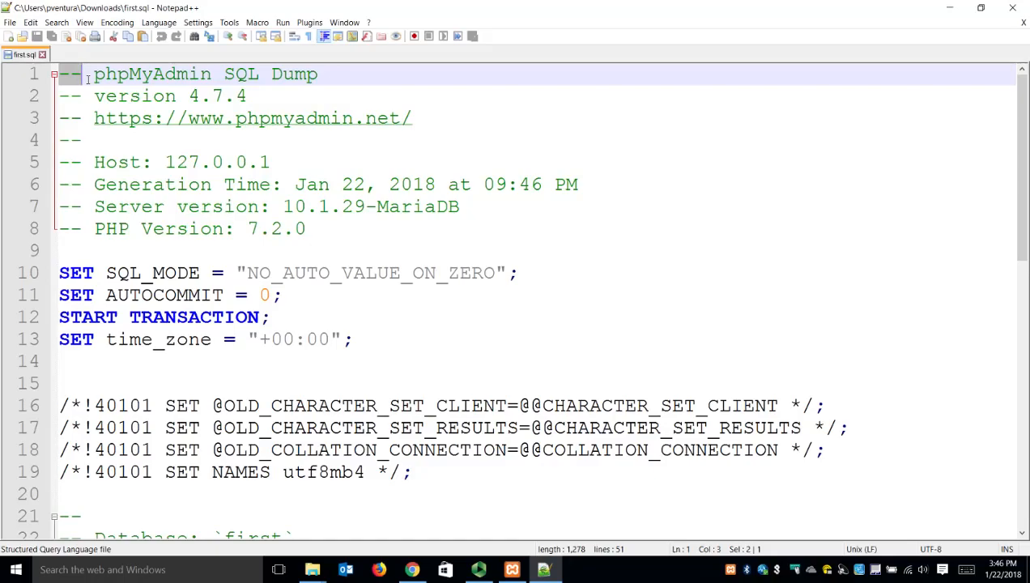
{"action": "scroll", "coordinate": [81, 79], "scroll_direction": "down", "scroll_amount": 1}
{"action": "scroll", "coordinate": [82, 78], "scroll_direction": "down", "scroll_amount": 1}
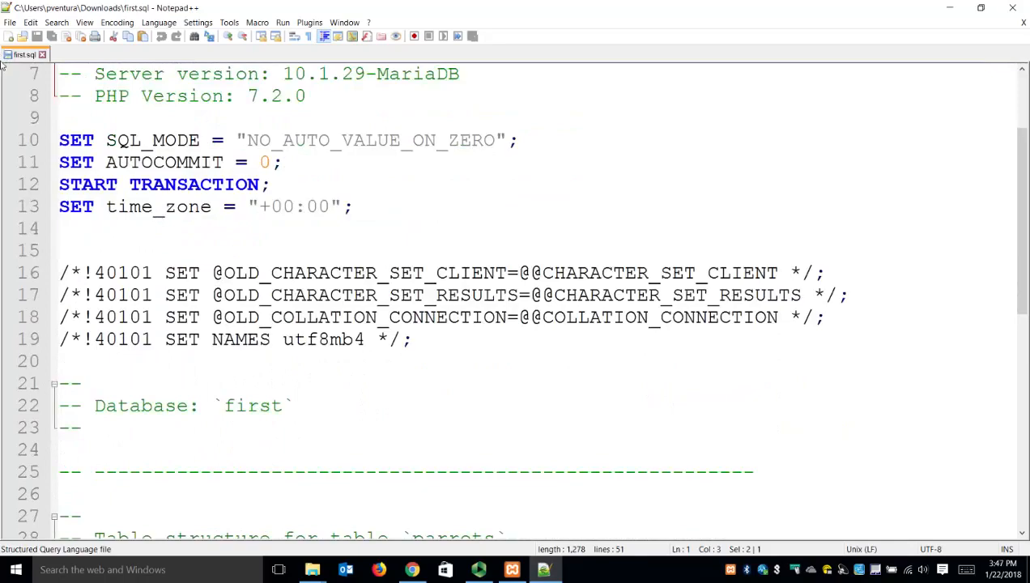
{"action": "left_click_drag", "start_coordinate": [65, 142], "coordinate": [400, 365]}
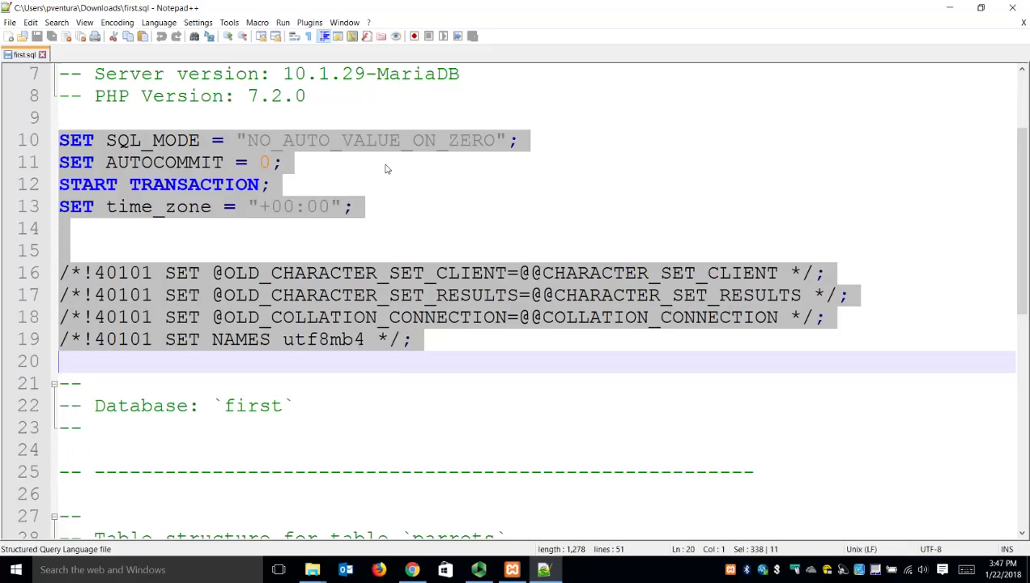
{"action": "scroll", "coordinate": [386, 169], "scroll_direction": "down", "scroll_amount": 3}
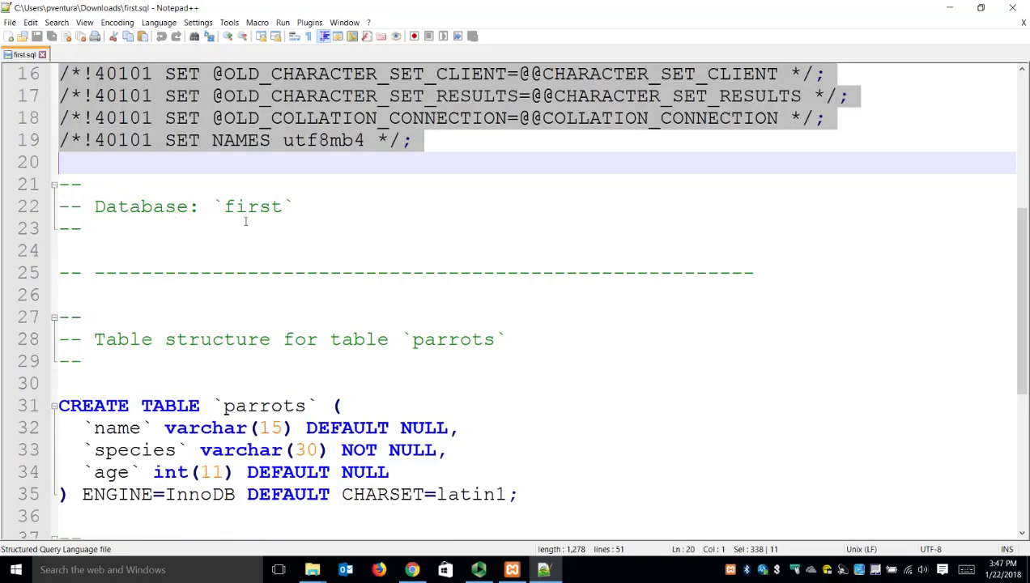
{"action": "scroll", "coordinate": [317, 243], "scroll_direction": "down", "scroll_amount": 1}
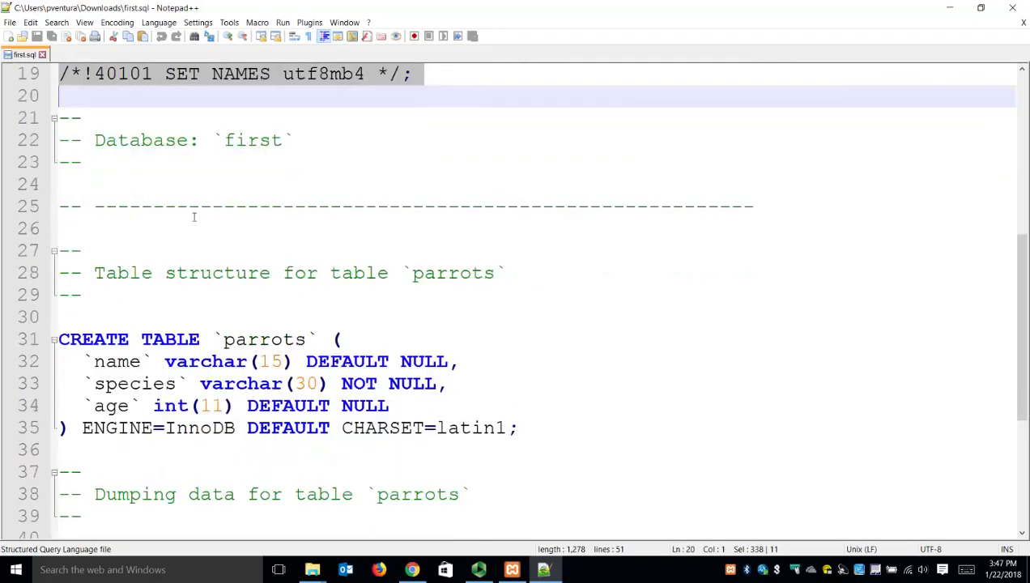
{"action": "left_click_drag", "start_coordinate": [90, 193], "coordinate": [411, 186]}
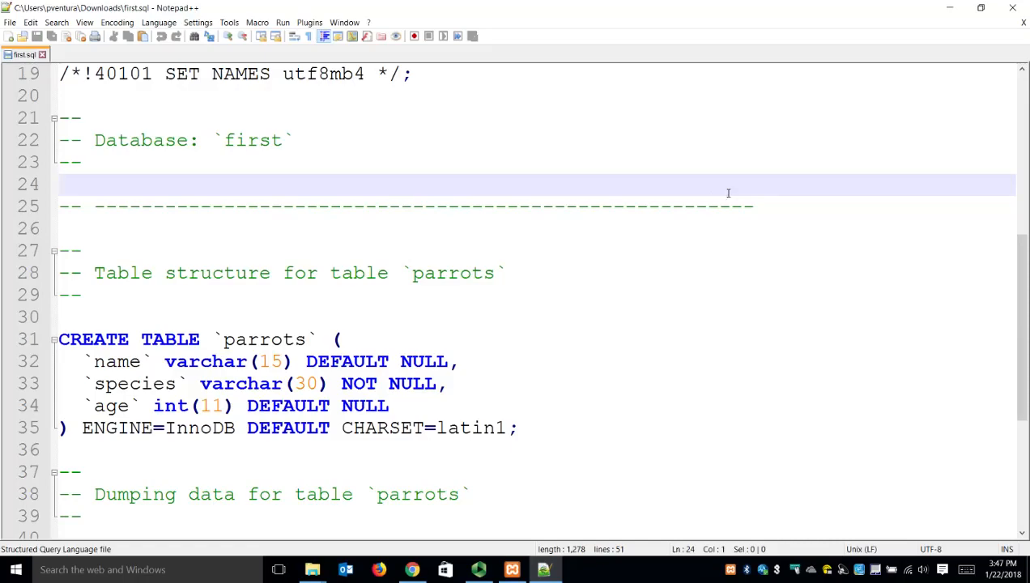
{"action": "scroll", "coordinate": [728, 196], "scroll_direction": "down", "scroll_amount": 2}
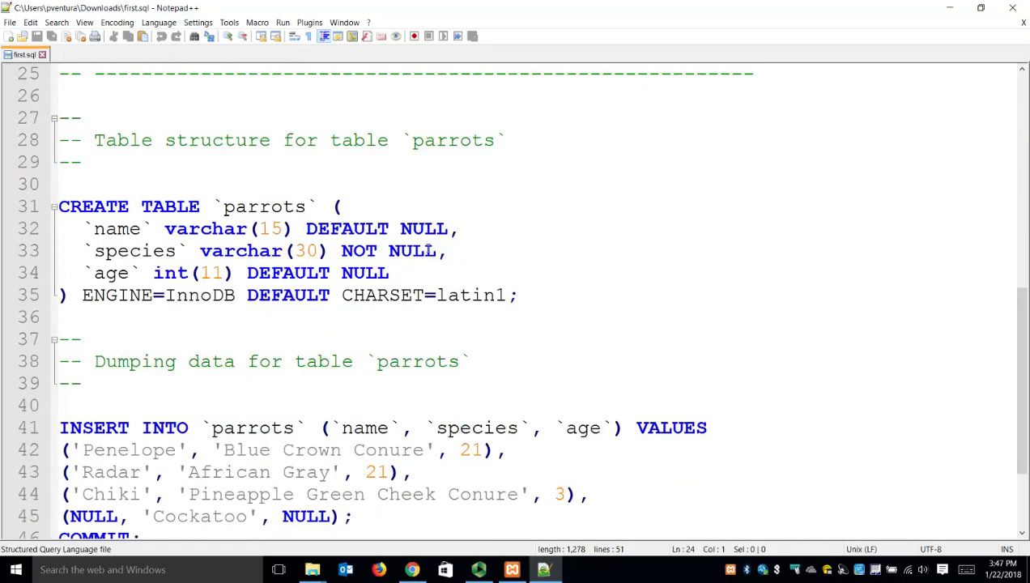
{"action": "scroll", "coordinate": [440, 252], "scroll_direction": "down", "scroll_amount": 2}
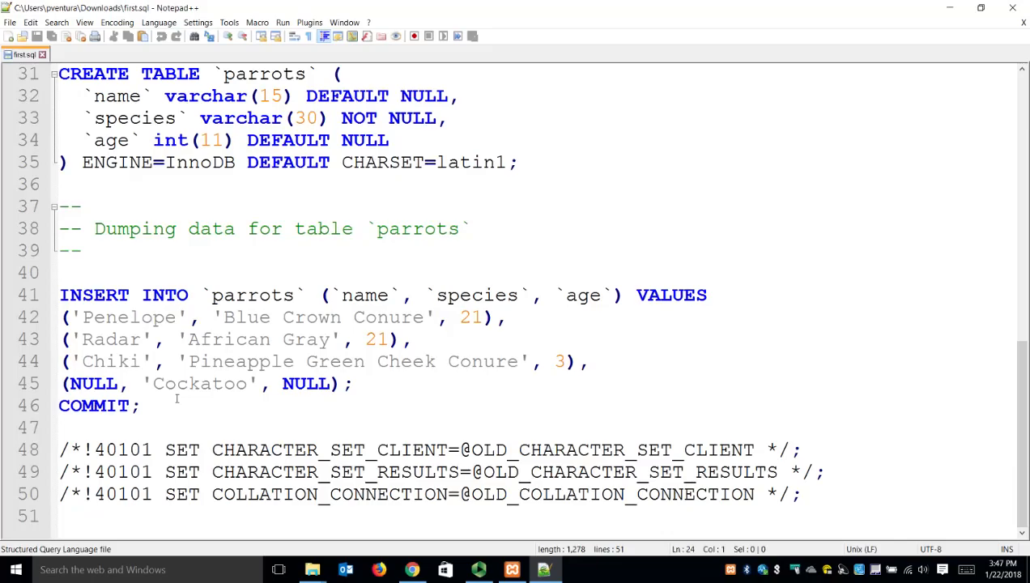
{"action": "scroll", "coordinate": [177, 398], "scroll_direction": "up", "scroll_amount": 4}
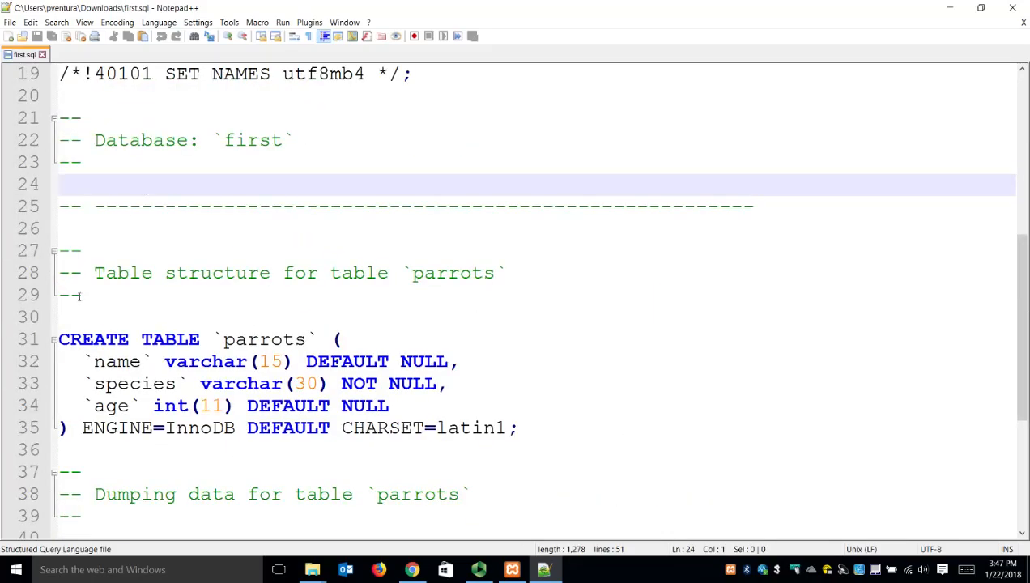
{"action": "left_click", "coordinate": [1013, 7]}
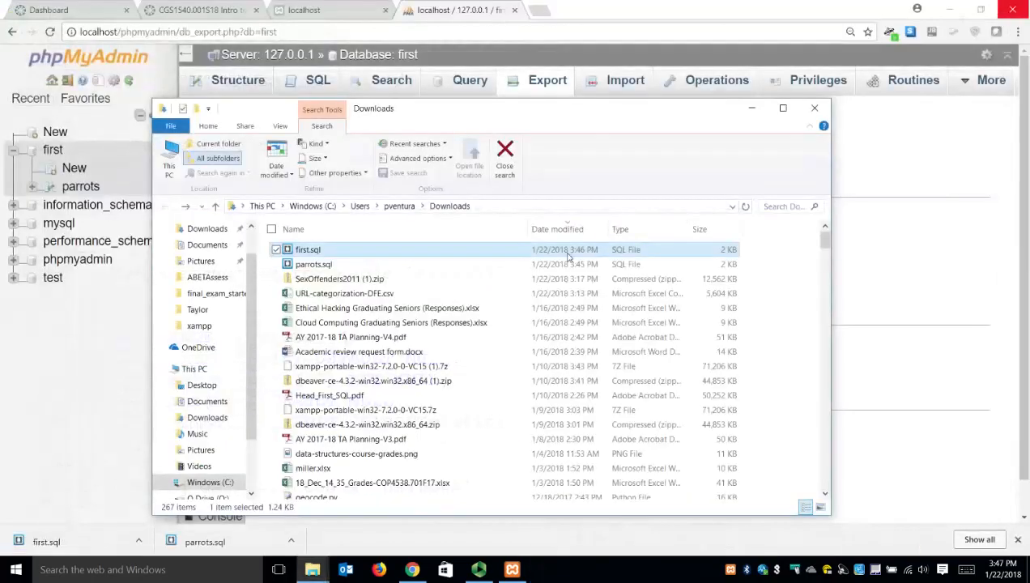
{"action": "left_click", "coordinate": [59, 300]}
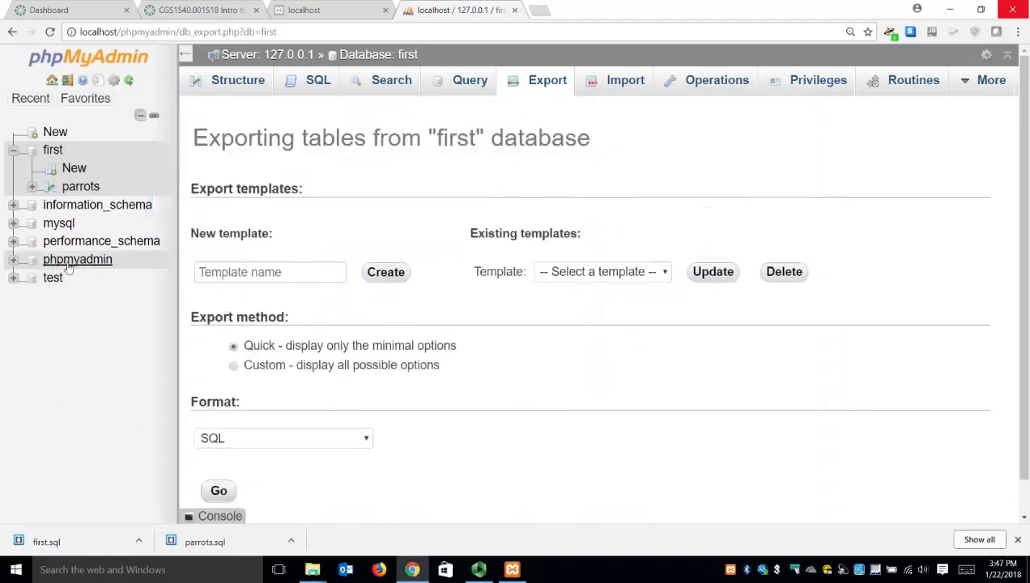
Step: Export the first database with the Custom method in SQL format, adding the CREATE DATABASE / USE statement
{"action": "left_click", "coordinate": [234, 366]}
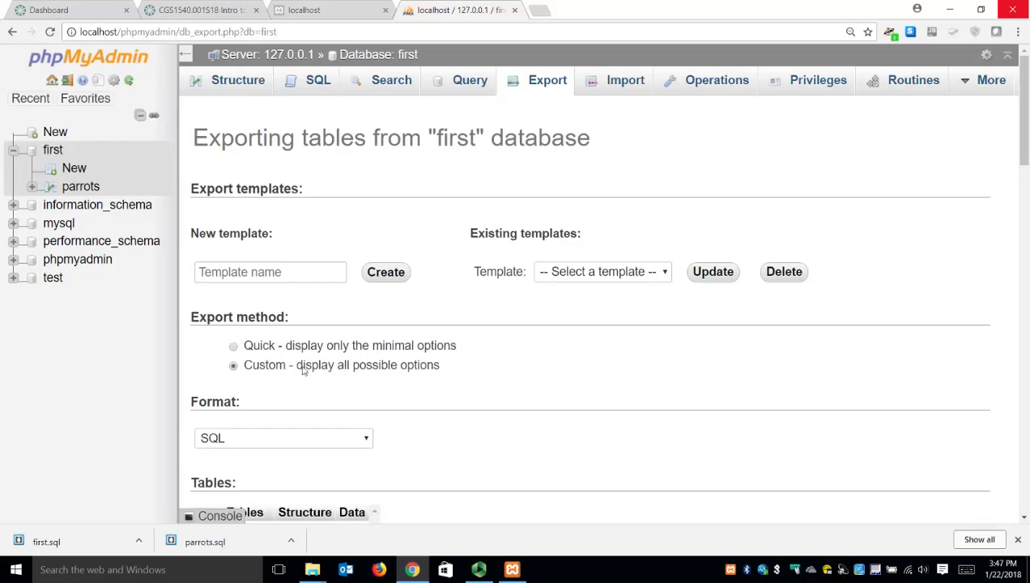
{"action": "scroll", "coordinate": [319, 367], "scroll_direction": "down", "scroll_amount": 3}
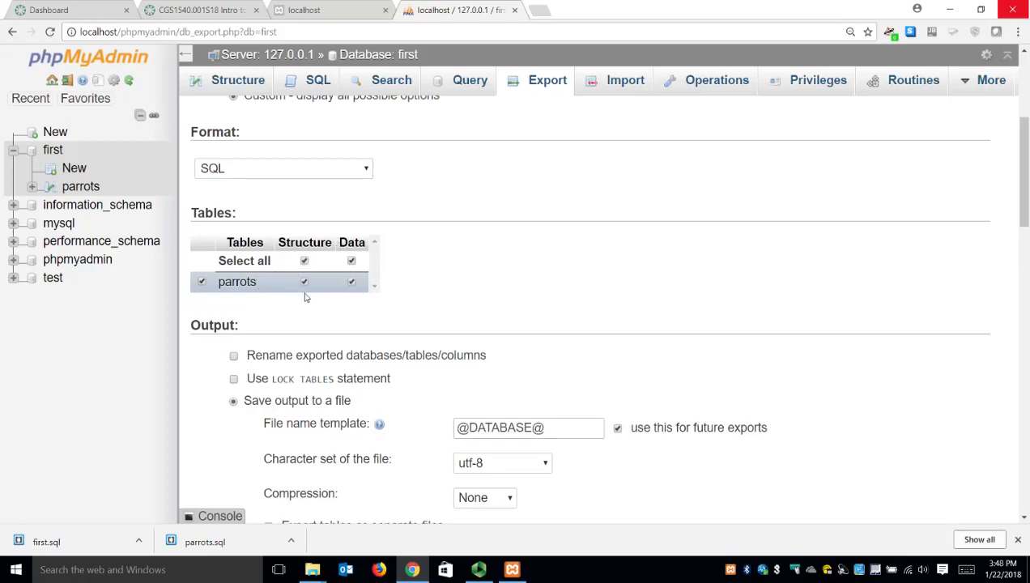
{"action": "scroll", "coordinate": [418, 307], "scroll_direction": "down", "scroll_amount": 2}
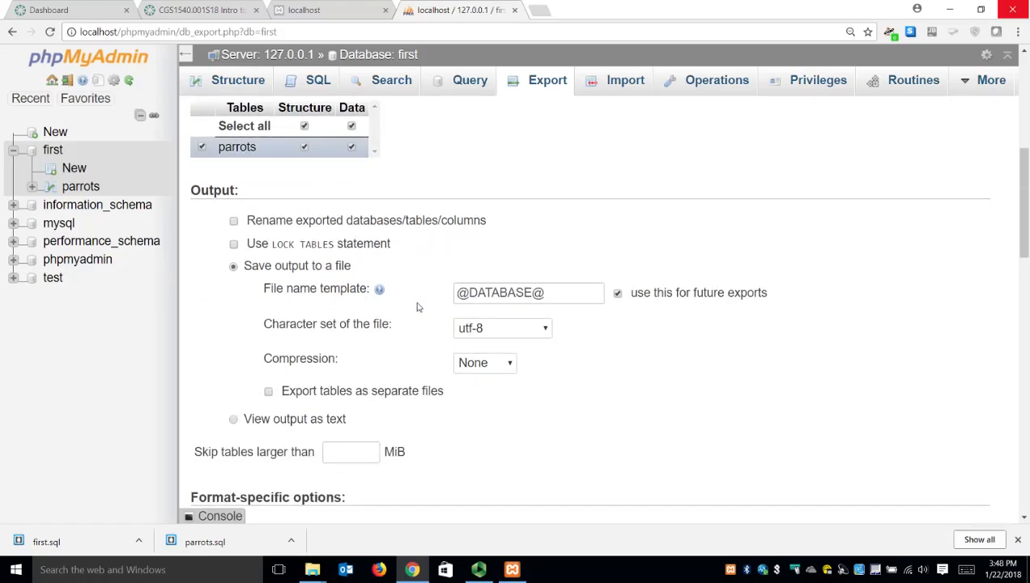
{"action": "scroll", "coordinate": [418, 307], "scroll_direction": "down", "scroll_amount": 4}
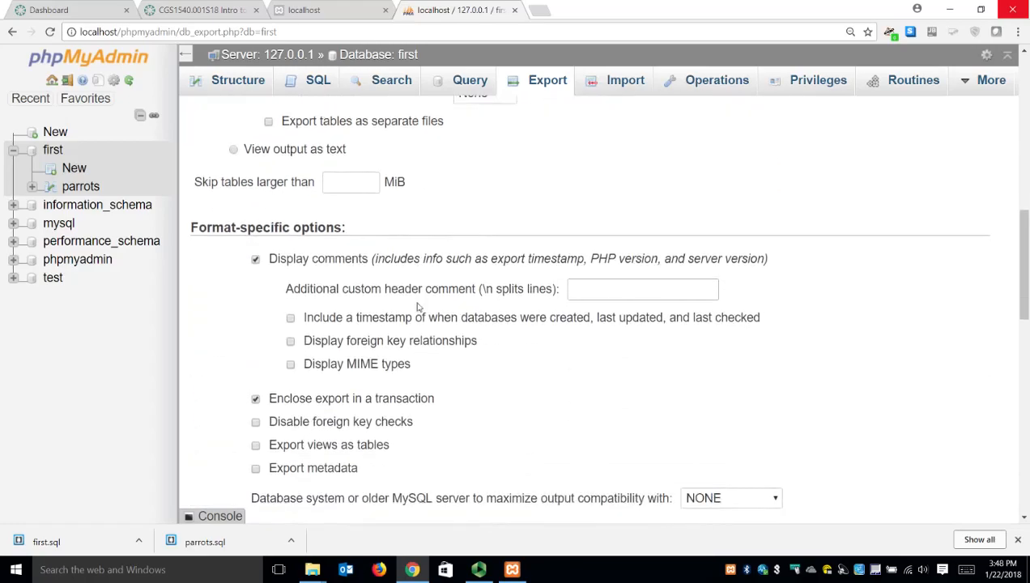
{"action": "scroll", "coordinate": [420, 307], "scroll_direction": "down", "scroll_amount": 3}
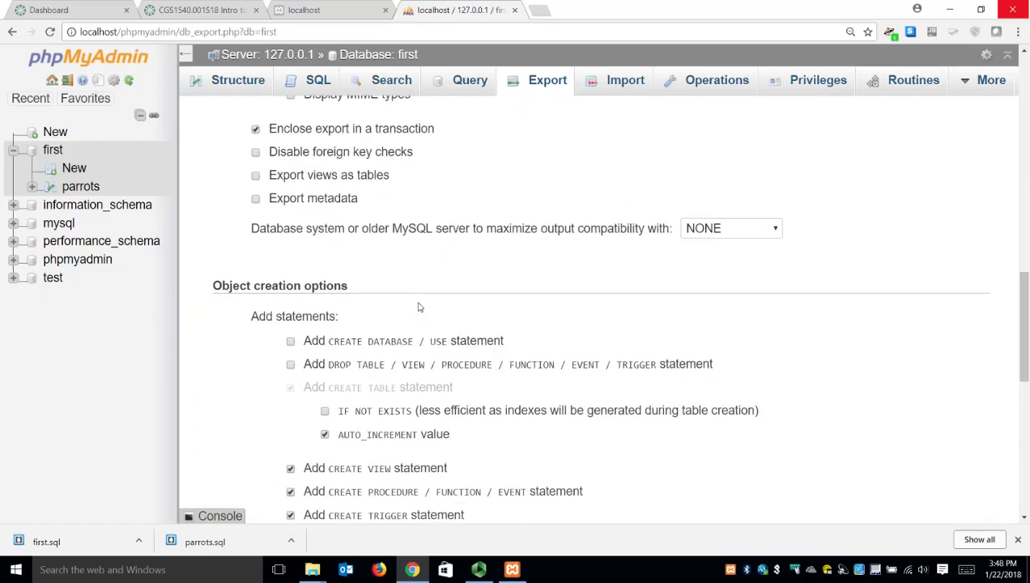
{"action": "scroll", "coordinate": [419, 307], "scroll_direction": "down", "scroll_amount": 2}
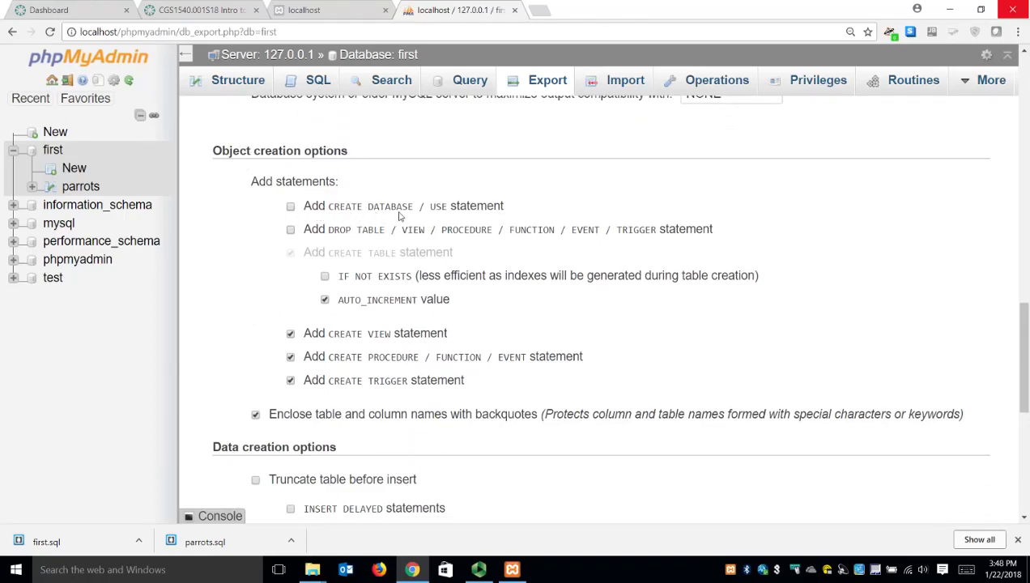
{"action": "left_click", "coordinate": [290, 207]}
{"action": "scroll", "coordinate": [384, 247], "scroll_direction": "down", "scroll_amount": 6}
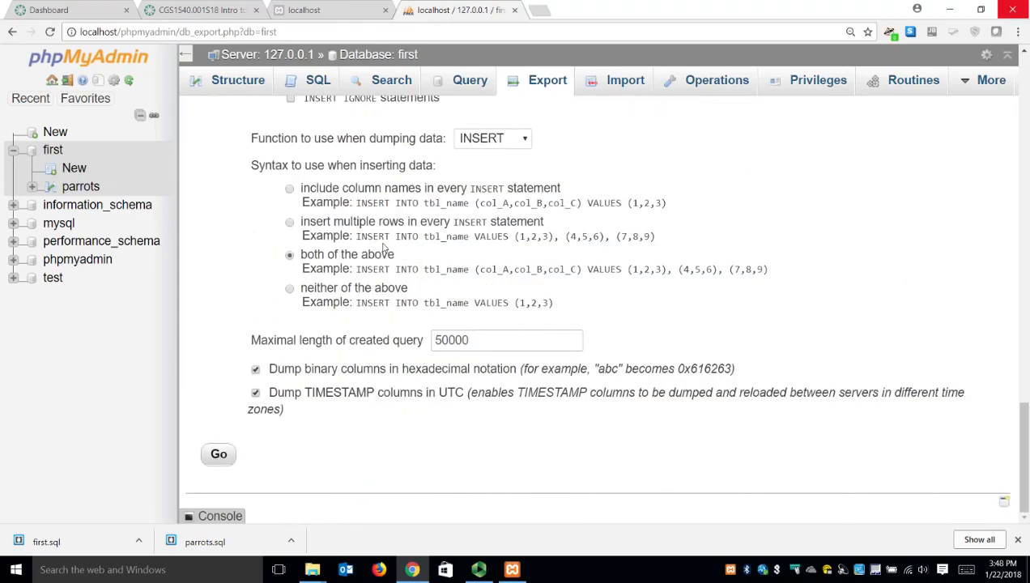
{"action": "left_click", "coordinate": [231, 455]}
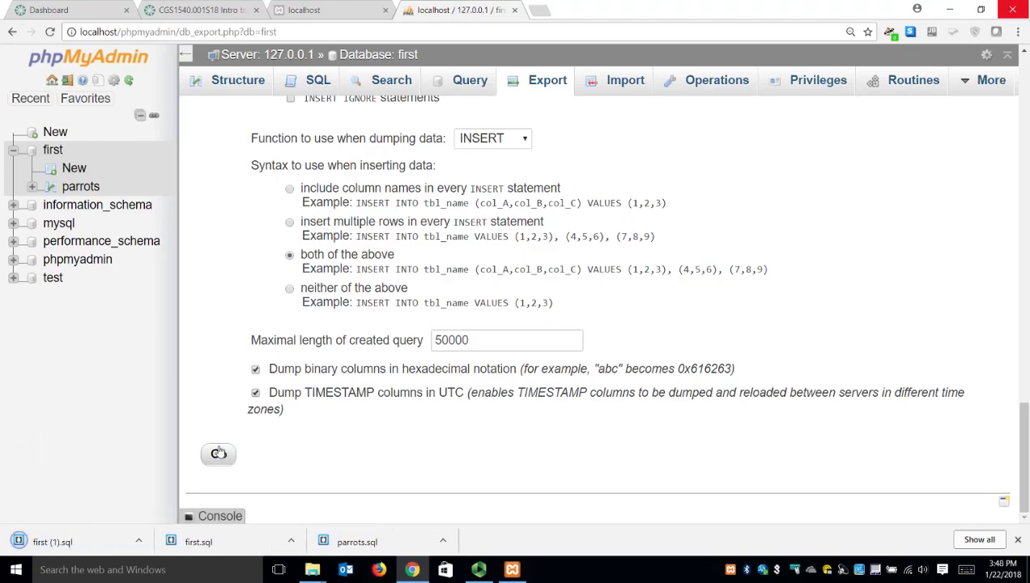
Step: Open the newly exported first (1).sql from the Downloads folder in Notepad++
{"action": "left_click", "coordinate": [152, 540]}
{"action": "left_click", "coordinate": [171, 496]}
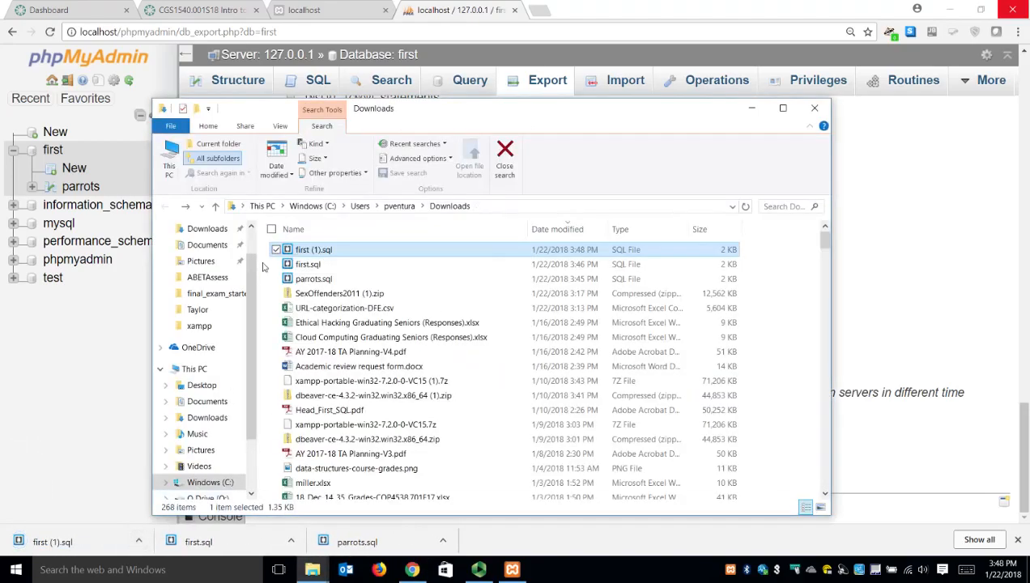
{"action": "right_click", "coordinate": [322, 253]}
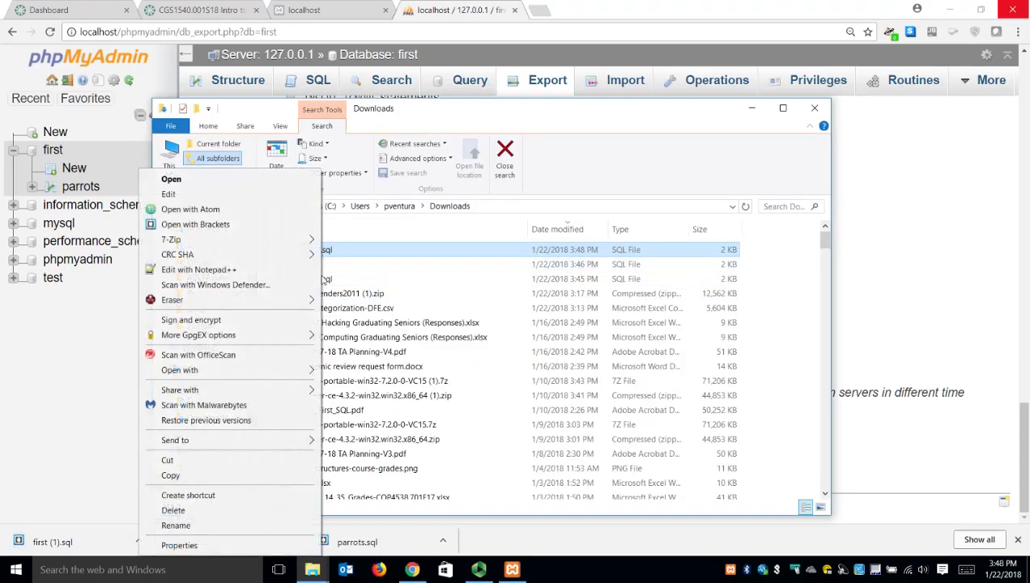
{"action": "left_click", "coordinate": [265, 271]}
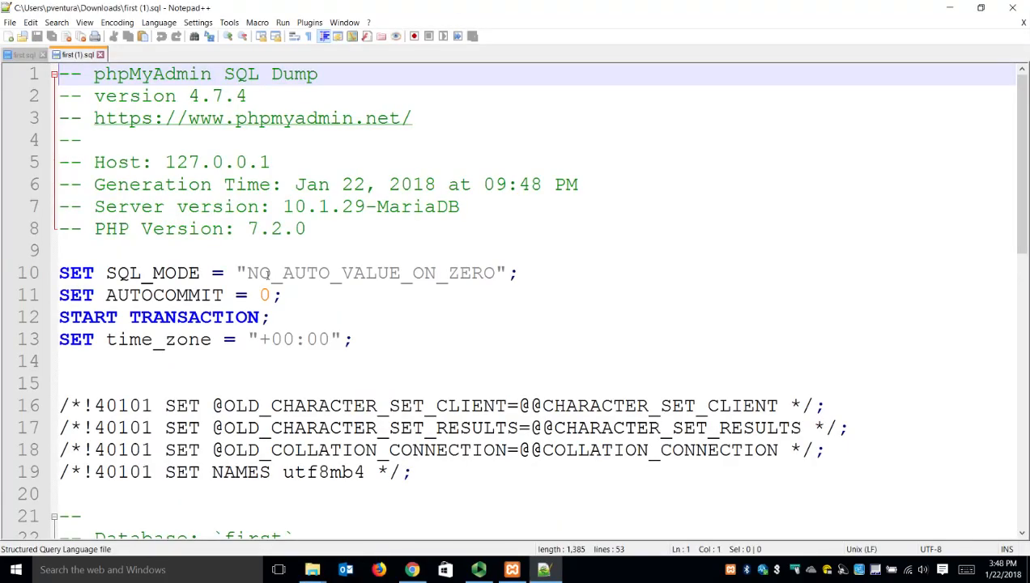
Step: Examine the CREATE DATABASE IF NOT EXISTS and USE statements for the first database in first (1).sql
{"action": "scroll", "coordinate": [255, 267], "scroll_direction": "down", "scroll_amount": 4}
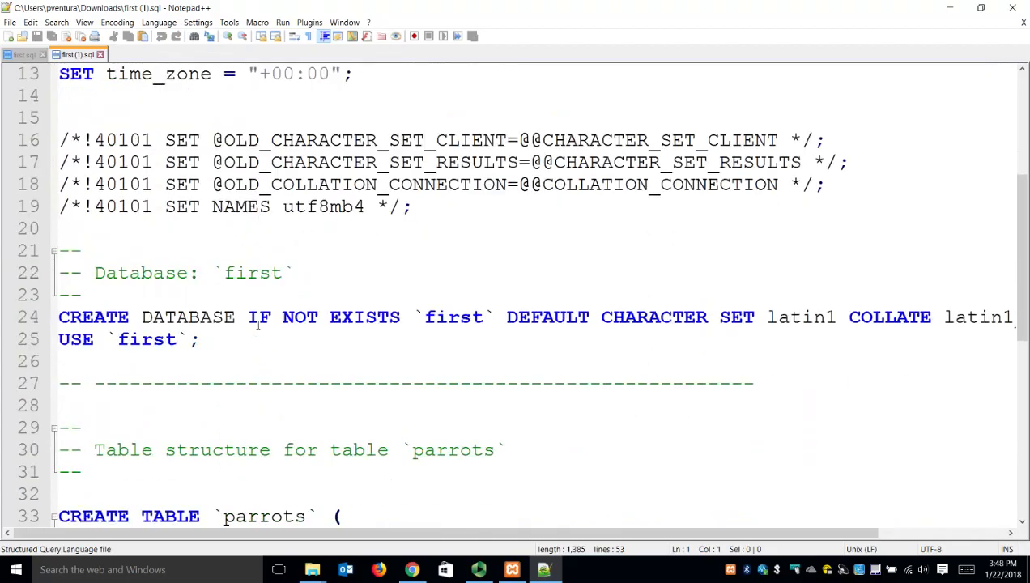
{"action": "scroll", "coordinate": [252, 252], "scroll_direction": "up", "scroll_amount": 4}
{"action": "scroll", "coordinate": [154, 148], "scroll_direction": "down", "scroll_amount": 6}
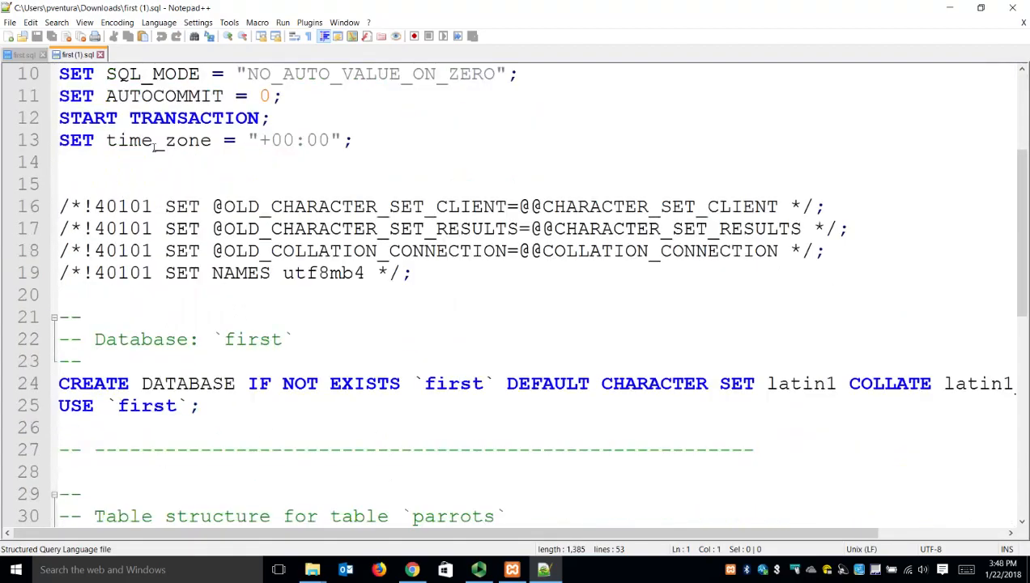
{"action": "left_click_drag", "start_coordinate": [68, 185], "coordinate": [506, 183]}
{"action": "left_click", "coordinate": [258, 187]}
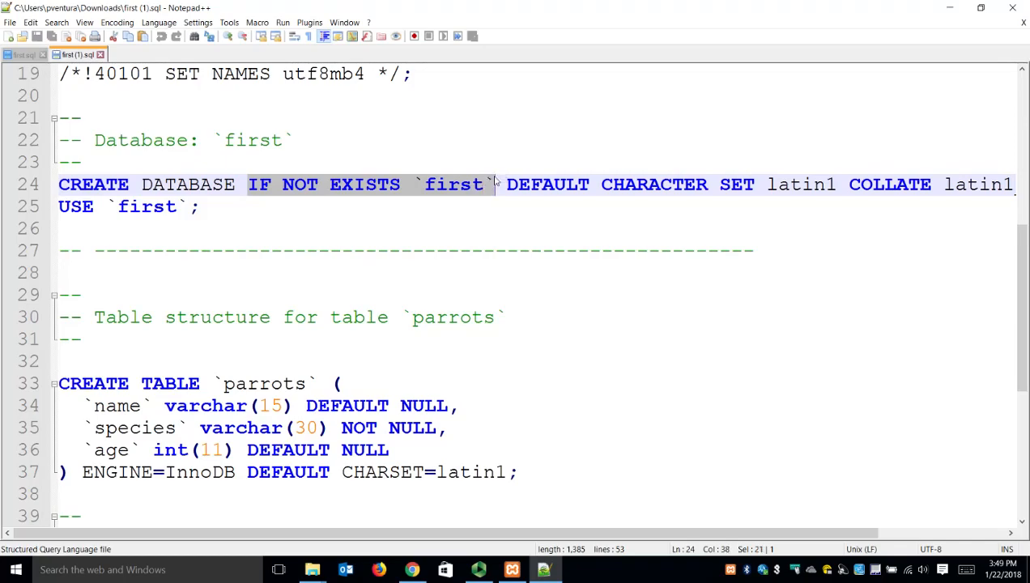
{"action": "left_click", "coordinate": [493, 185]}
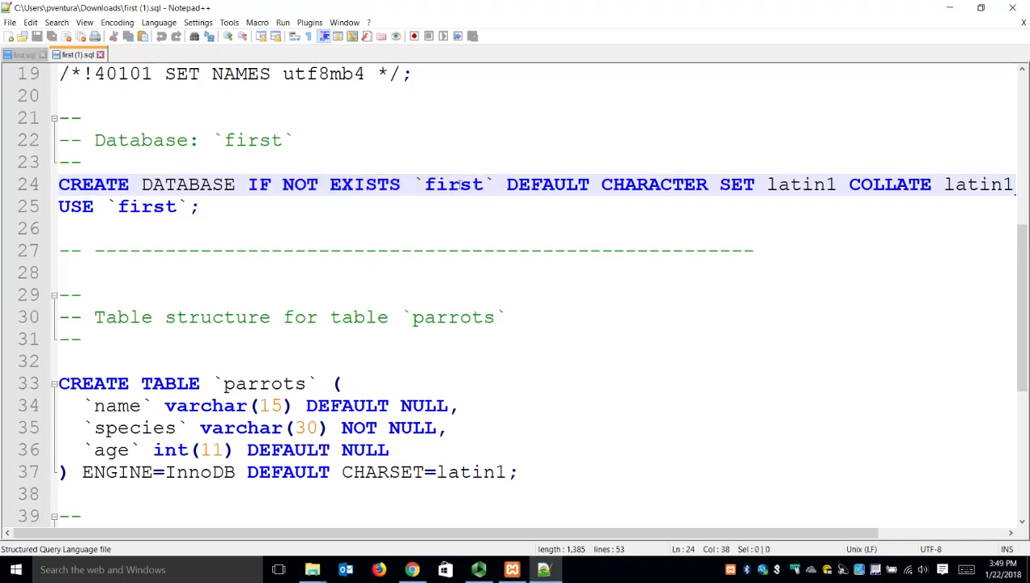
{"action": "left_click_drag", "start_coordinate": [412, 185], "coordinate": [494, 184]}
{"action": "left_click_drag", "start_coordinate": [412, 185], "coordinate": [497, 186]}
{"action": "left_click_drag", "start_coordinate": [414, 186], "coordinate": [424, 186]}
{"action": "left_click", "coordinate": [108, 212]}
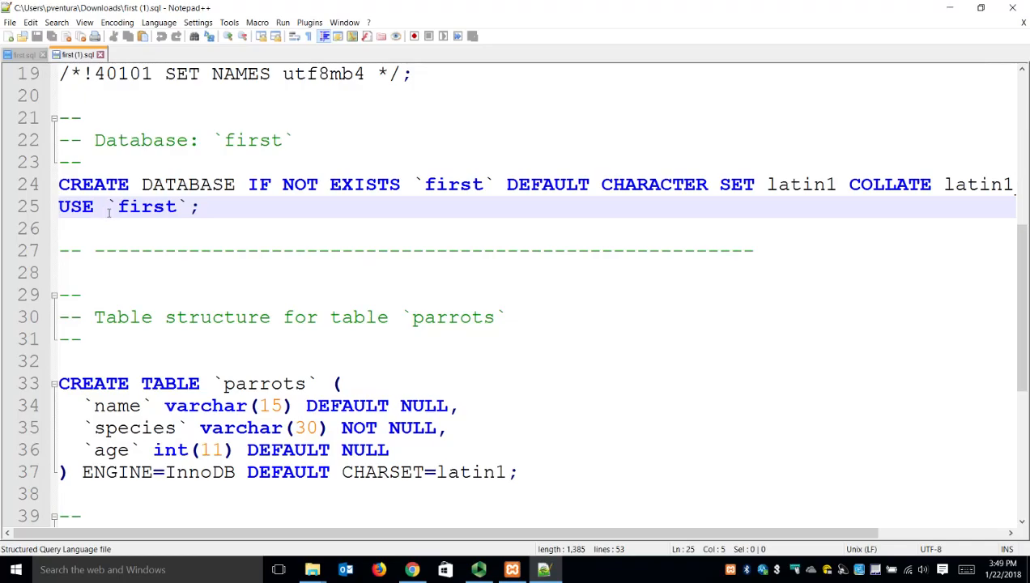
Step: Examine the CREATE TABLE and INSERT INTO statements for parrots in first (1).sql, minimize Notepad++, and return to phpMyAdmin
{"action": "scroll", "coordinate": [107, 212], "scroll_direction": "down", "scroll_amount": 3}
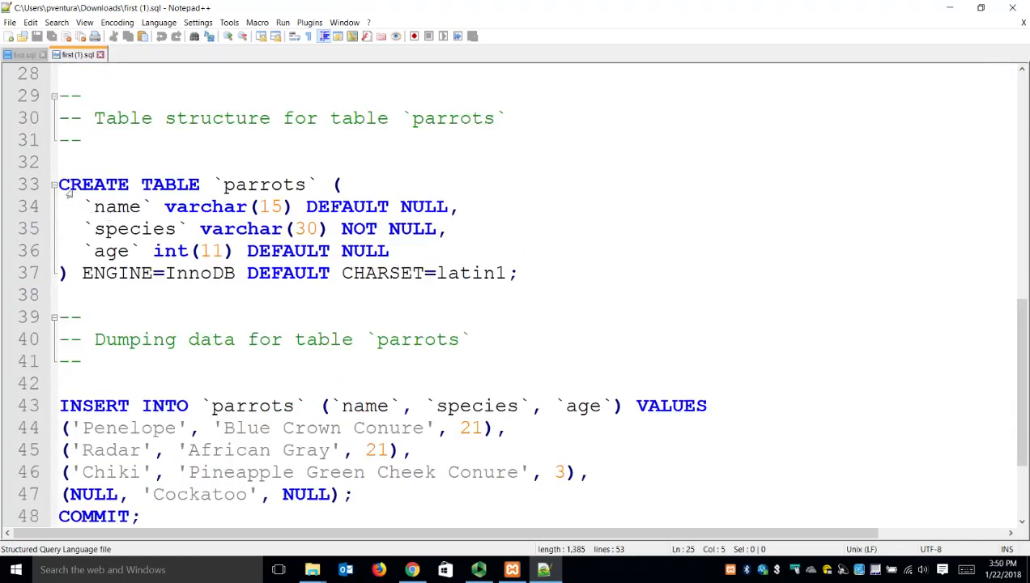
{"action": "left_click_drag", "start_coordinate": [63, 186], "coordinate": [376, 295]}
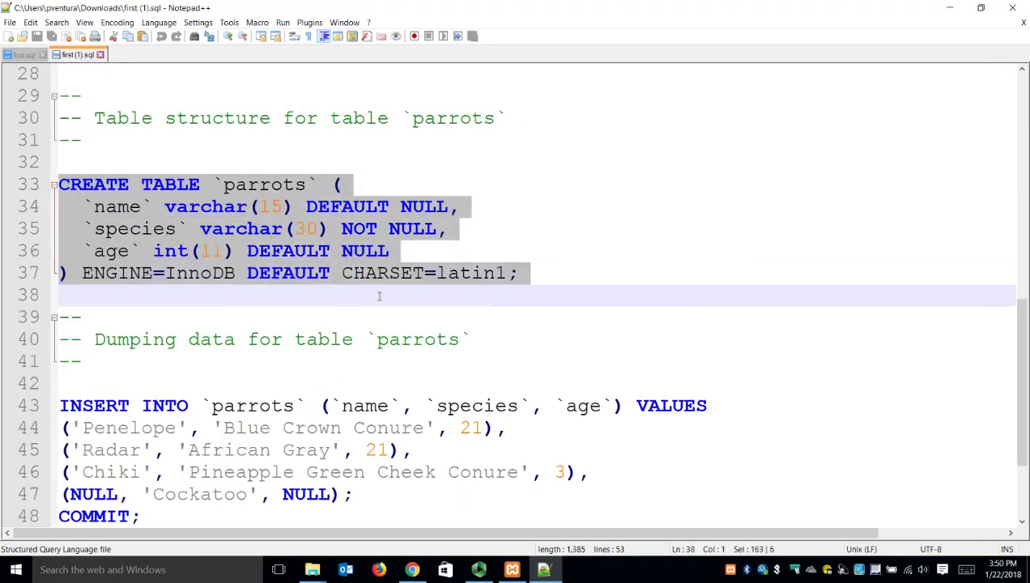
{"action": "left_click", "coordinate": [527, 254]}
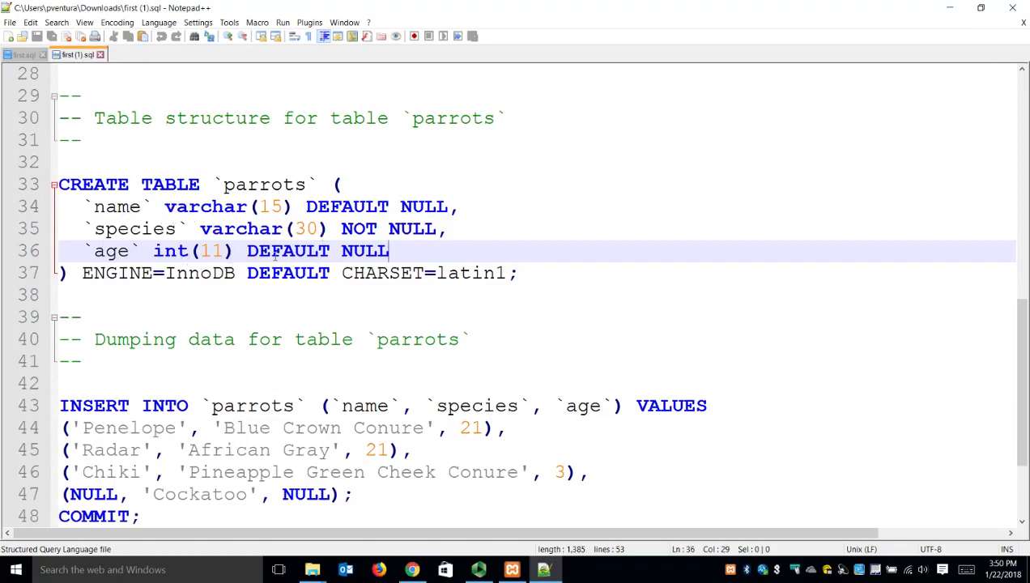
{"action": "scroll", "coordinate": [274, 256], "scroll_direction": "down", "scroll_amount": 2}
{"action": "left_click_drag", "start_coordinate": [61, 273], "coordinate": [378, 362]}
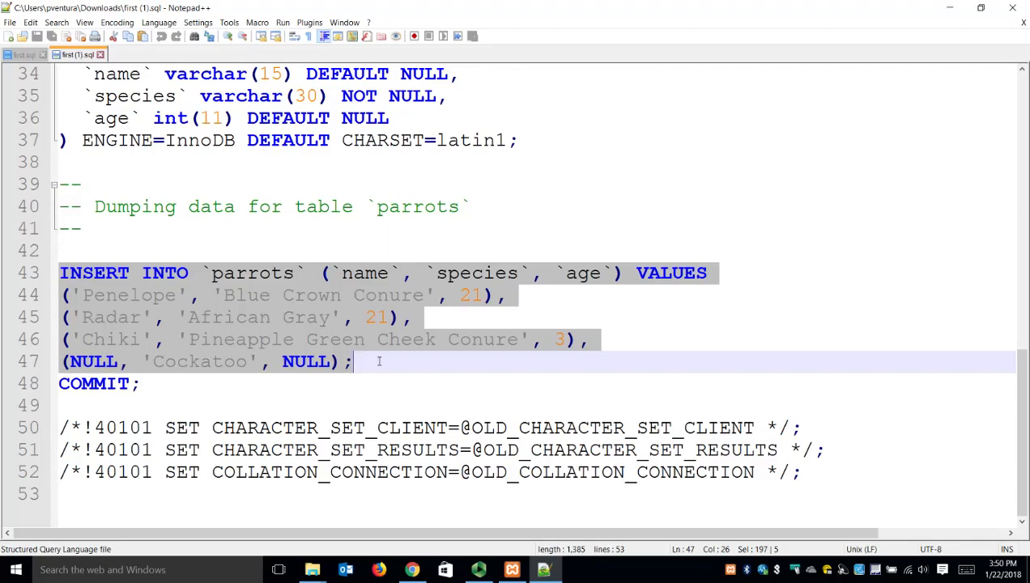
{"action": "left_click", "coordinate": [943, 12]}
{"action": "left_click", "coordinate": [130, 393]}
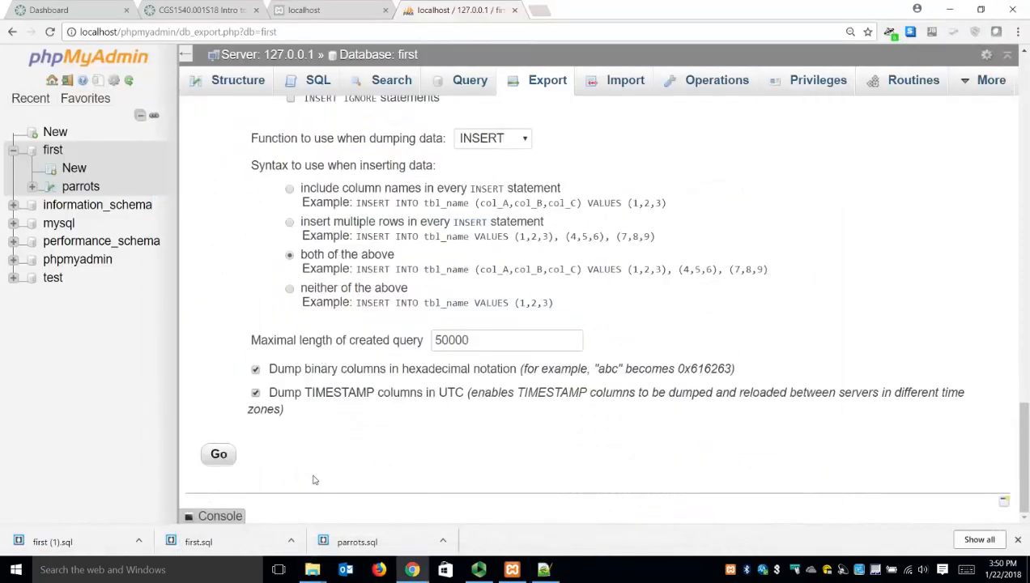
Step: Locate first (1).sql in the Downloads folder and reopen it in Notepad++
{"action": "scroll", "coordinate": [268, 373], "scroll_direction": "up", "scroll_amount": 5}
{"action": "scroll", "coordinate": [310, 356], "scroll_direction": "down", "scroll_amount": 5}
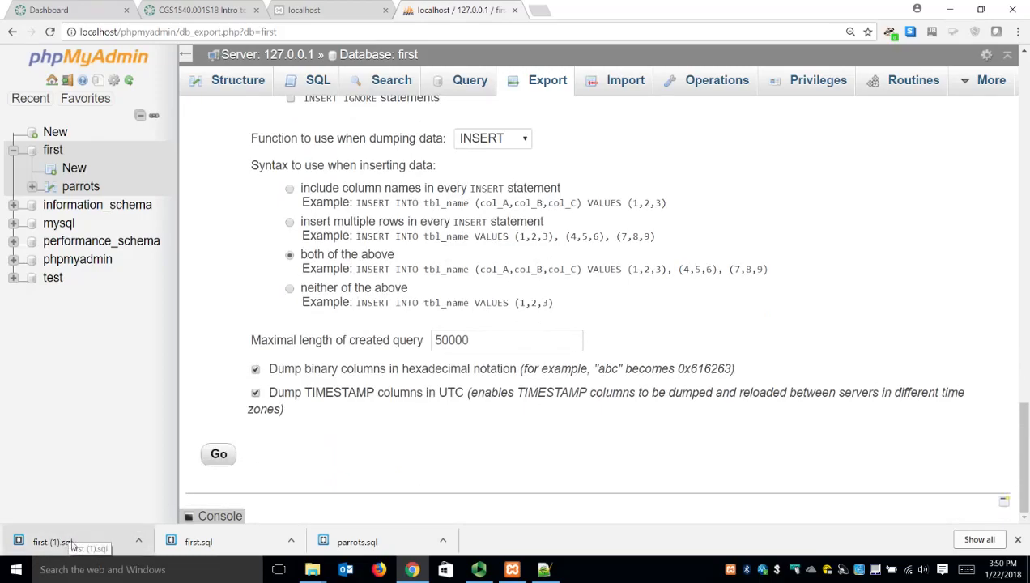
{"action": "right_click", "coordinate": [127, 536]}
{"action": "left_click", "coordinate": [187, 496]}
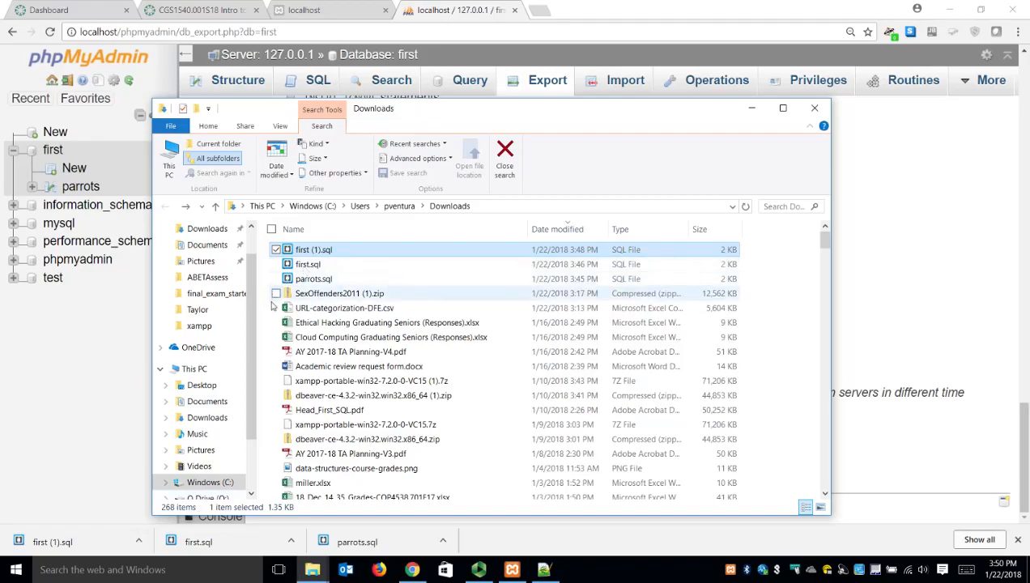
{"action": "right_click", "coordinate": [328, 252]}
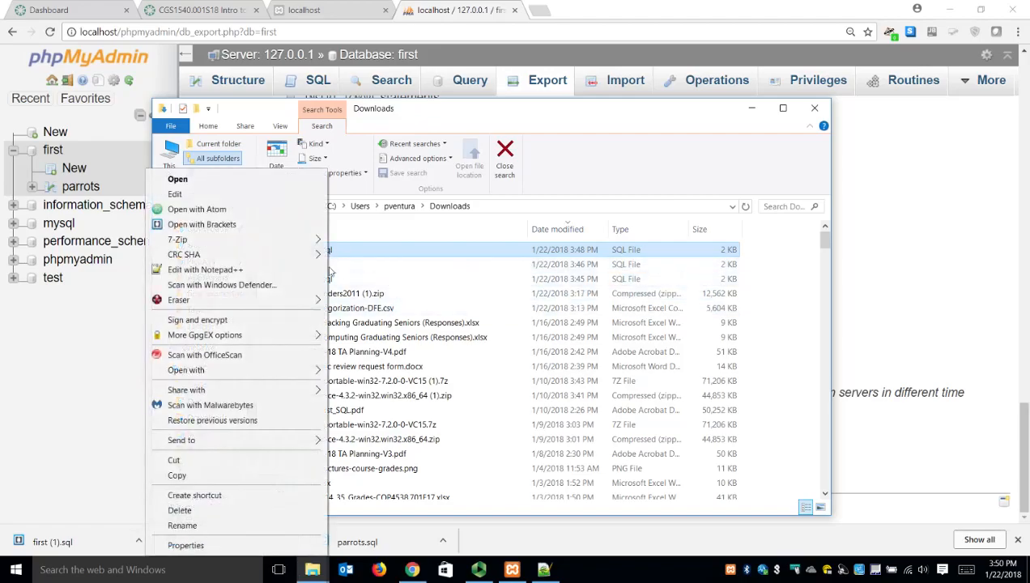
{"action": "left_click", "coordinate": [242, 270]}
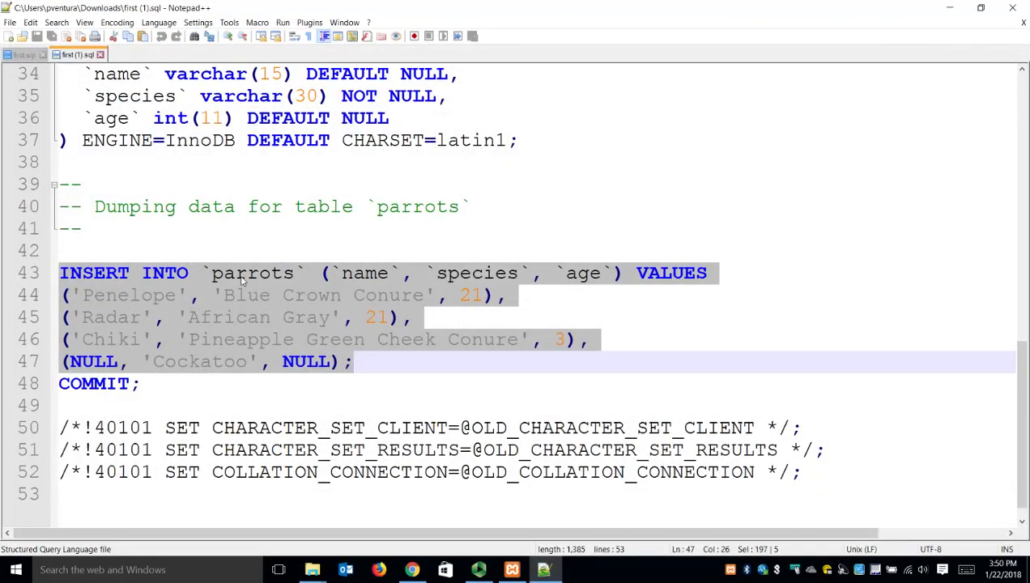
Step: Review the whole first (1).sql dump, from its header to the parrots INSERT statement, and minimize Notepad++
{"action": "left_click", "coordinate": [394, 295]}
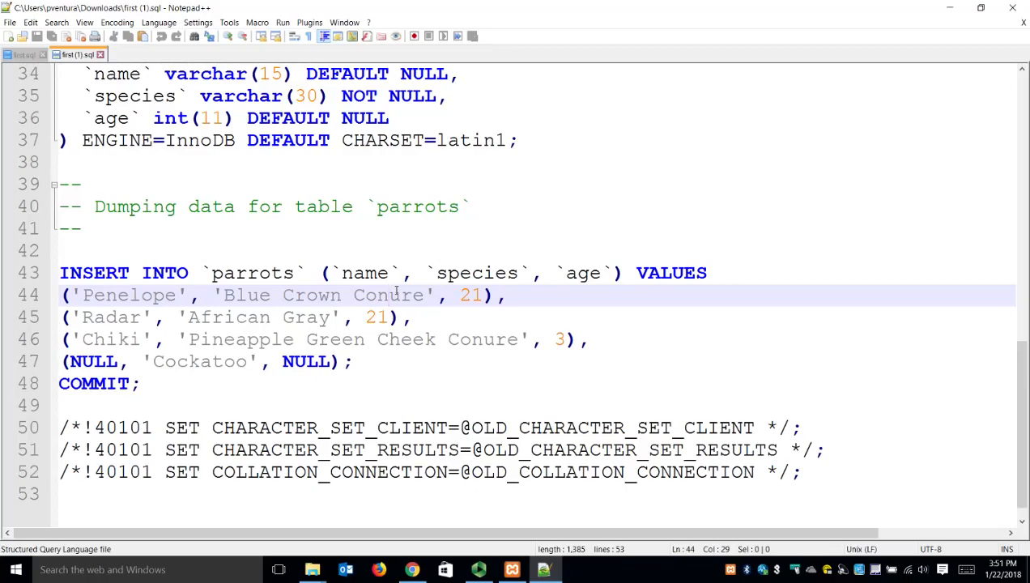
{"action": "scroll", "coordinate": [396, 293], "scroll_direction": "up", "scroll_amount": 4}
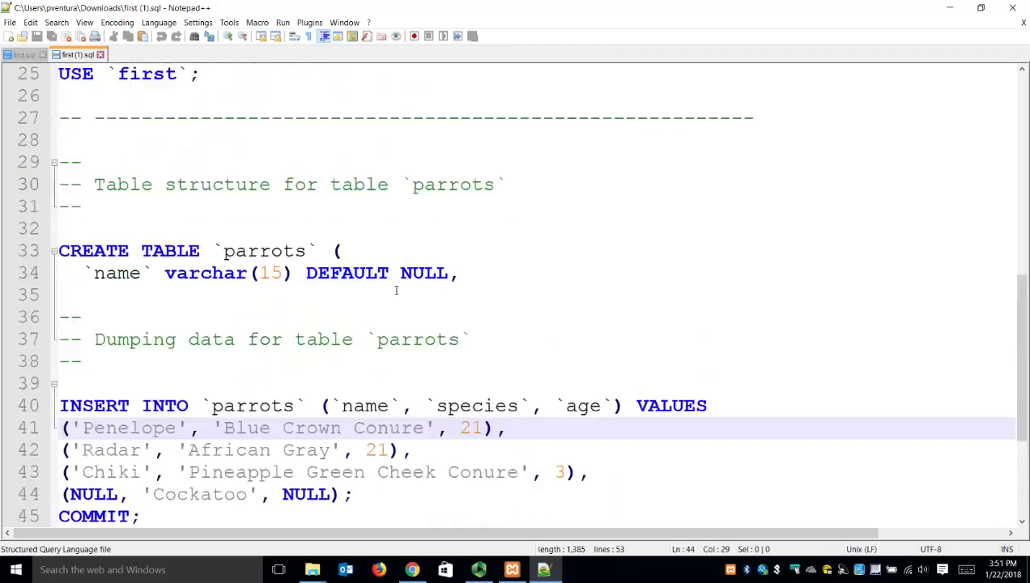
{"action": "scroll", "coordinate": [408, 291], "scroll_direction": "up", "scroll_amount": 1}
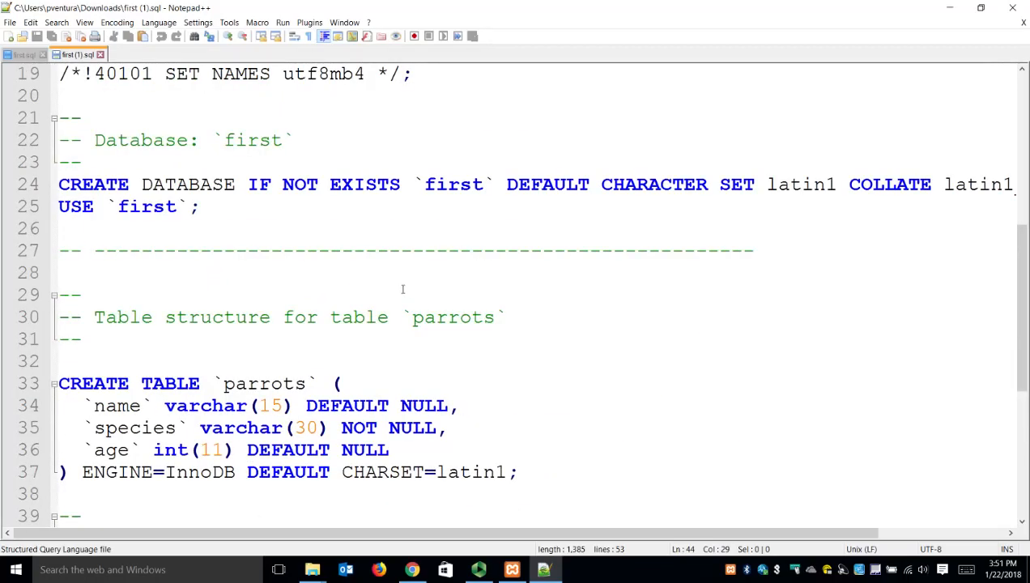
{"action": "scroll", "coordinate": [402, 289], "scroll_direction": "up", "scroll_amount": 6}
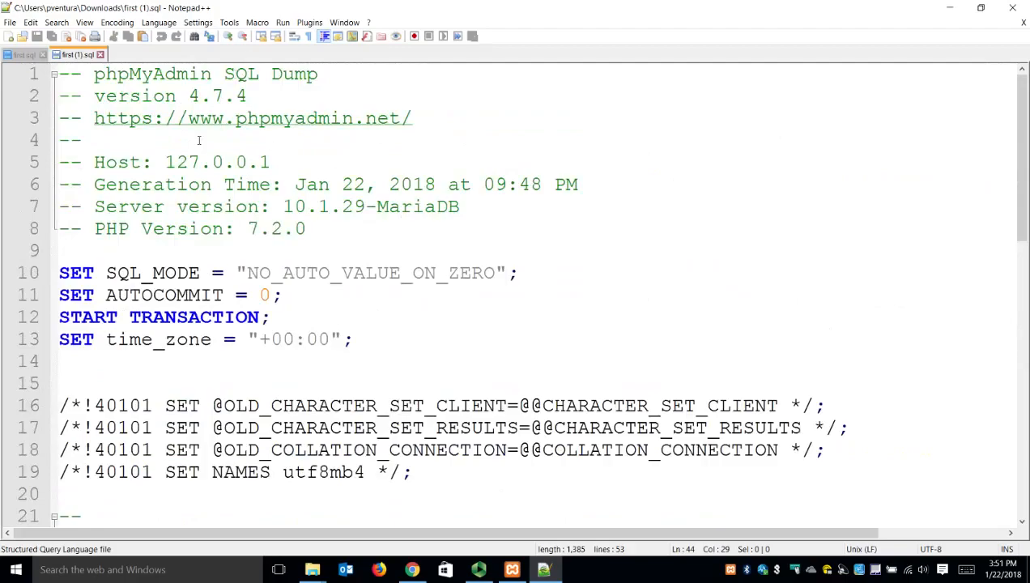
{"action": "scroll", "coordinate": [166, 214], "scroll_direction": "down", "scroll_amount": 9}
{"action": "scroll", "coordinate": [166, 212], "scroll_direction": "down", "scroll_amount": 2}
{"action": "scroll", "coordinate": [326, 356], "scroll_direction": "up", "scroll_amount": 2}
{"action": "scroll", "coordinate": [329, 362], "scroll_direction": "down", "scroll_amount": 2}
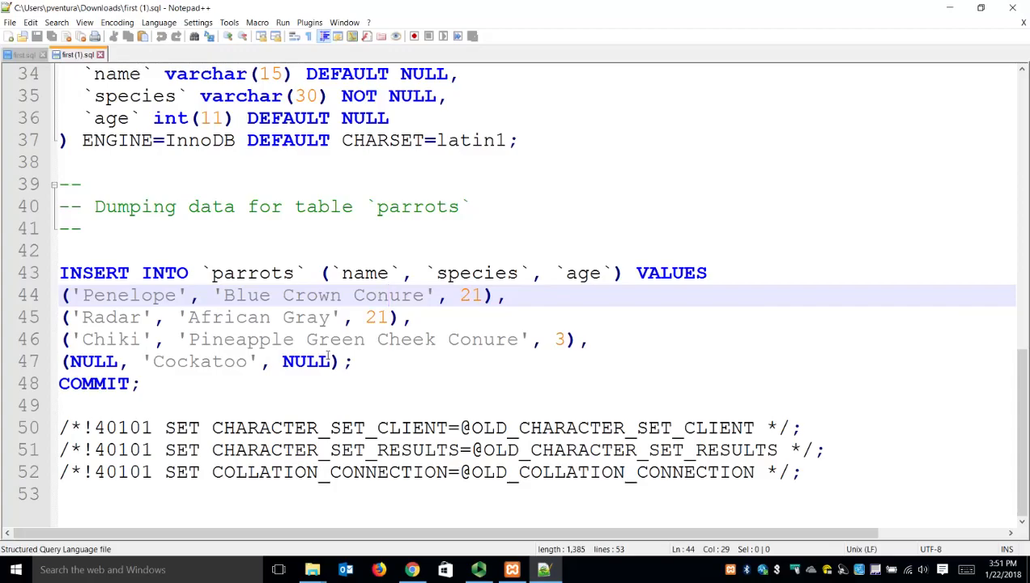
{"action": "scroll", "coordinate": [328, 360], "scroll_direction": "up", "scroll_amount": 11}
{"action": "scroll", "coordinate": [327, 357], "scroll_direction": "down", "scroll_amount": 11}
{"action": "left_click", "coordinate": [949, 8]}
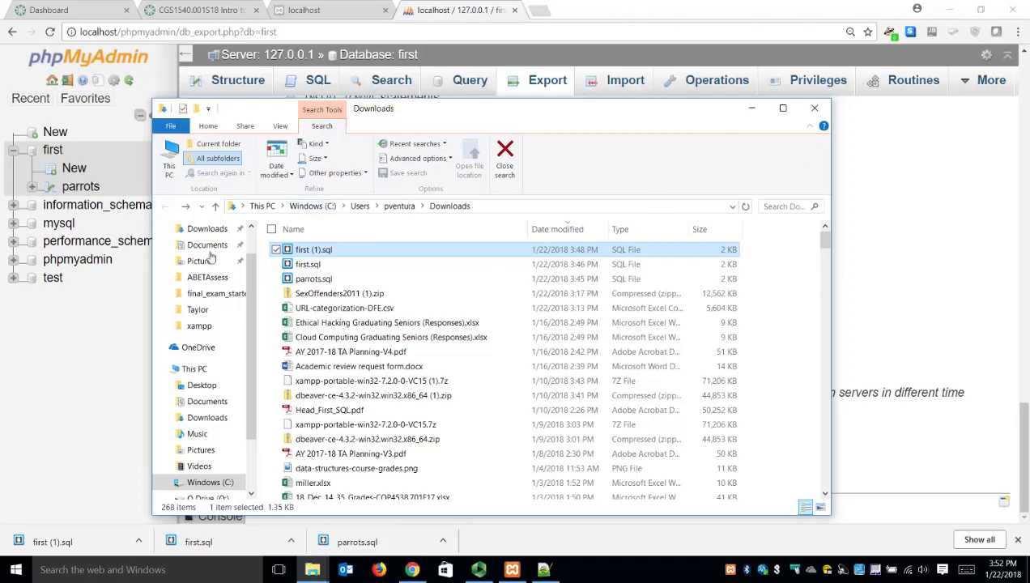
Step: Drop the parrots table from the first database in phpMyAdmin and confirm the query
{"action": "left_click", "coordinate": [87, 380]}
{"action": "left_click", "coordinate": [79, 150]}
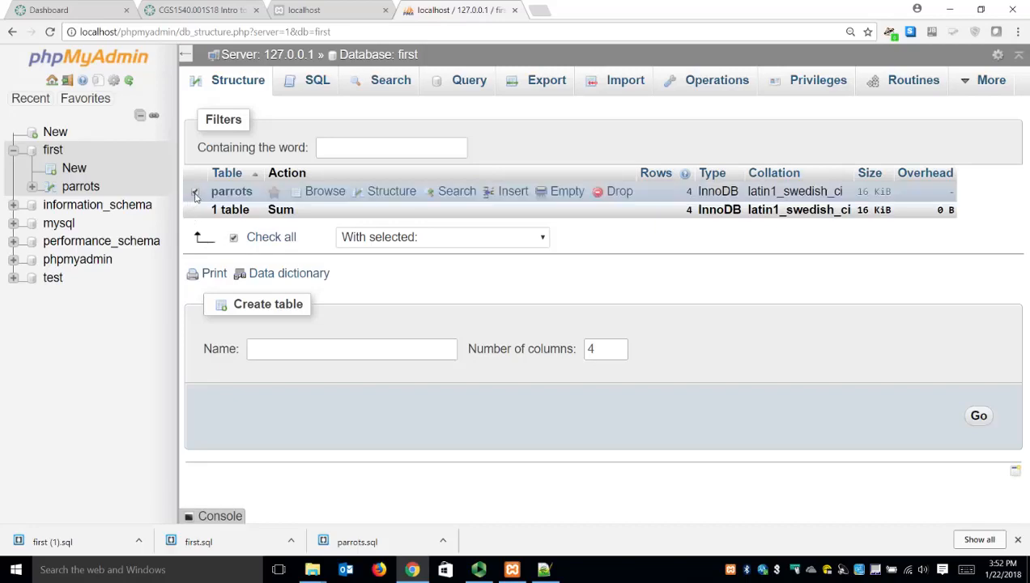
{"action": "left_click", "coordinate": [372, 237]}
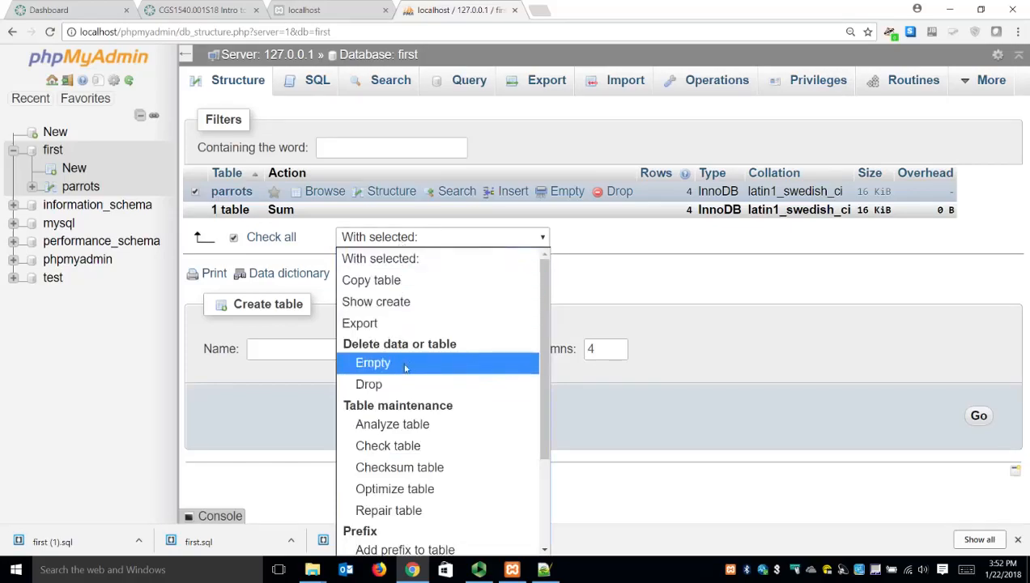
{"action": "left_click", "coordinate": [369, 385]}
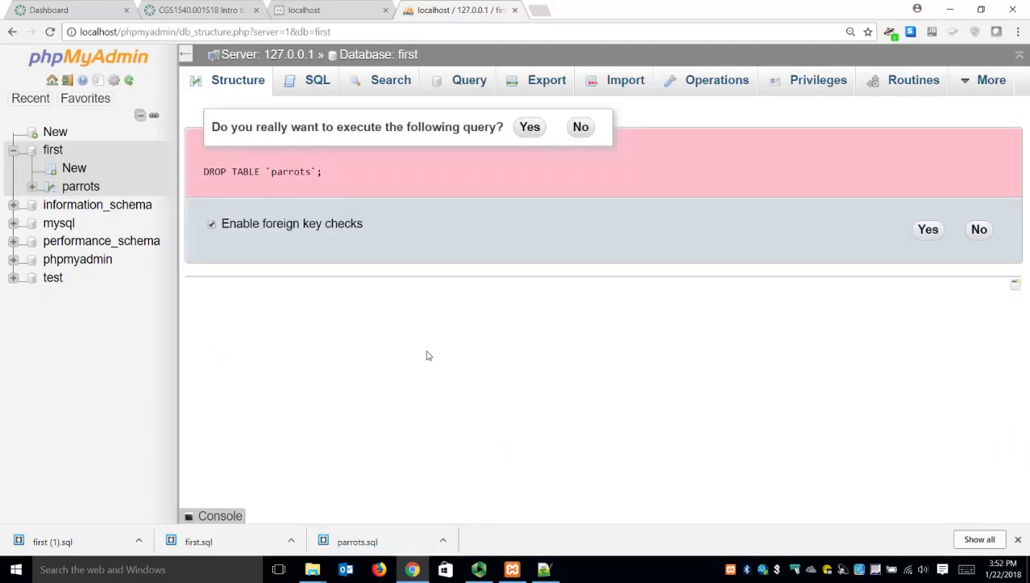
{"action": "left_click", "coordinate": [929, 232]}
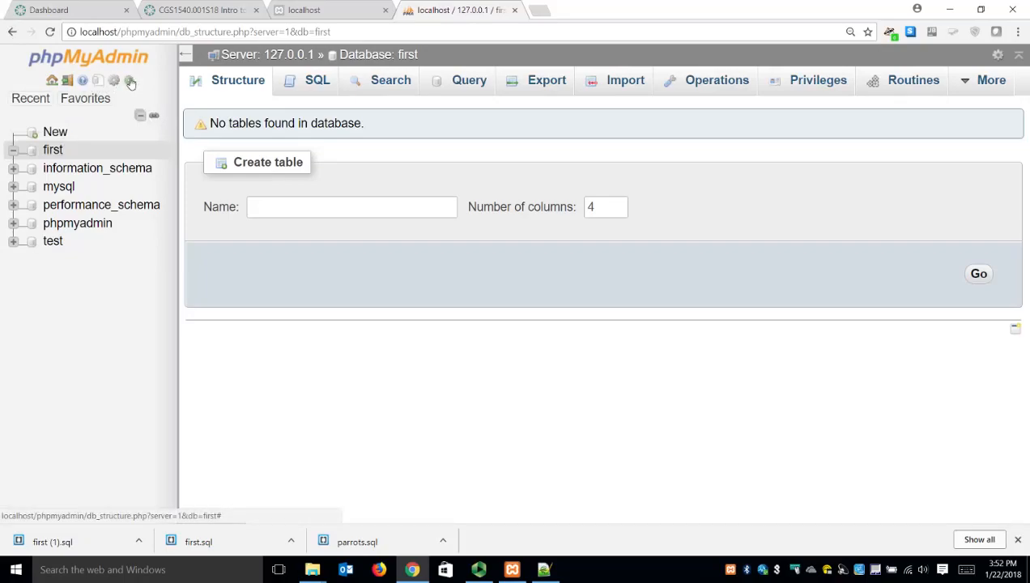
Step: Launch DBeaver by running dbeaver.exe from the dbeaver folder on the desktop
{"action": "left_click", "coordinate": [1028, 570]}
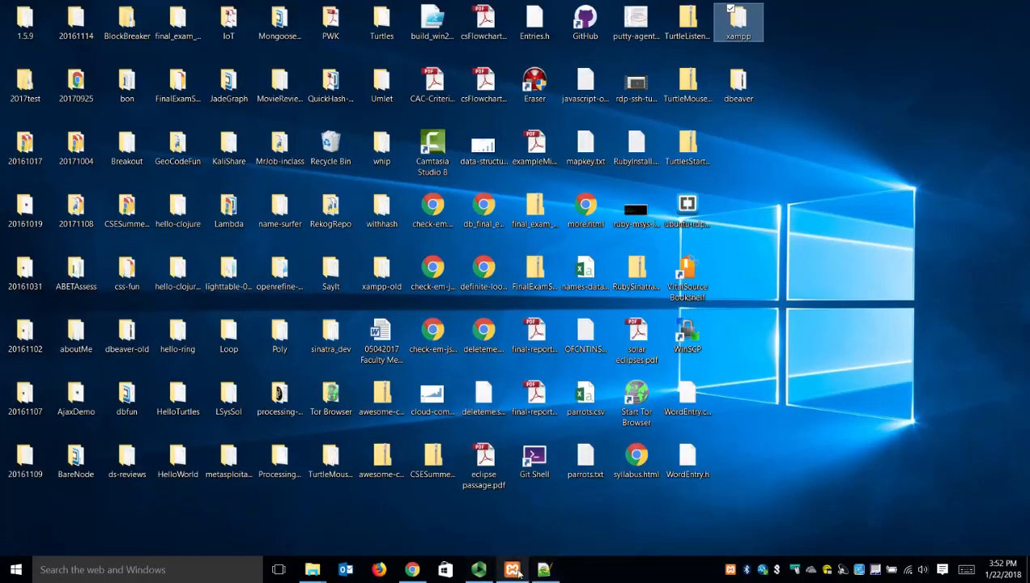
{"action": "left_click", "coordinate": [747, 89]}
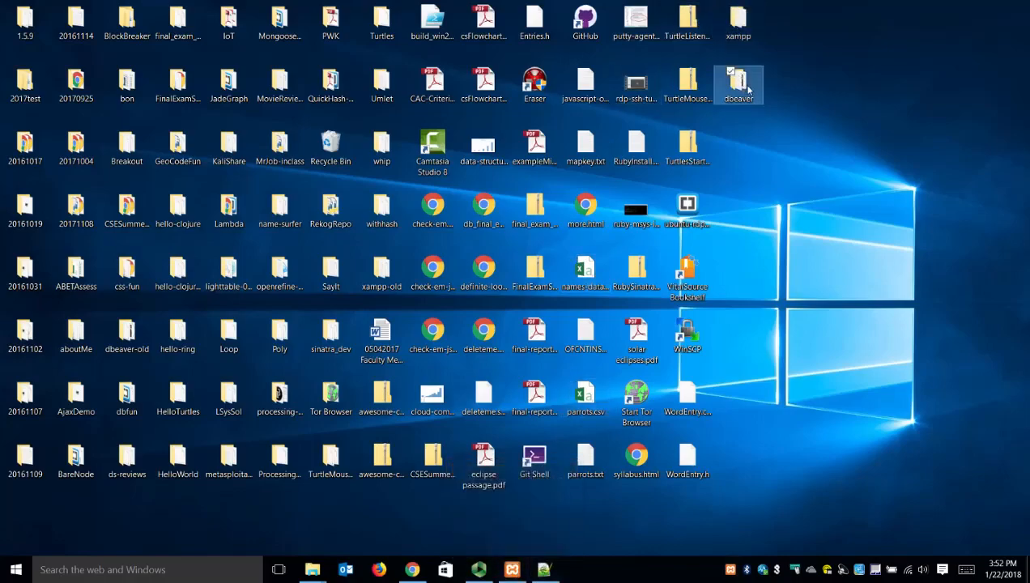
{"action": "double_click", "coordinate": [747, 89]}
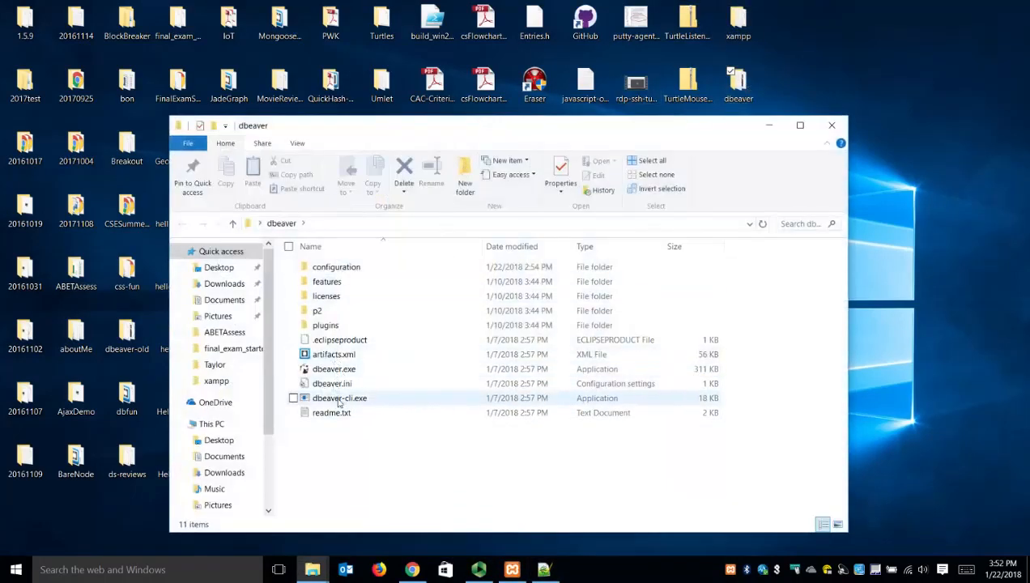
{"action": "double_click", "coordinate": [337, 372]}
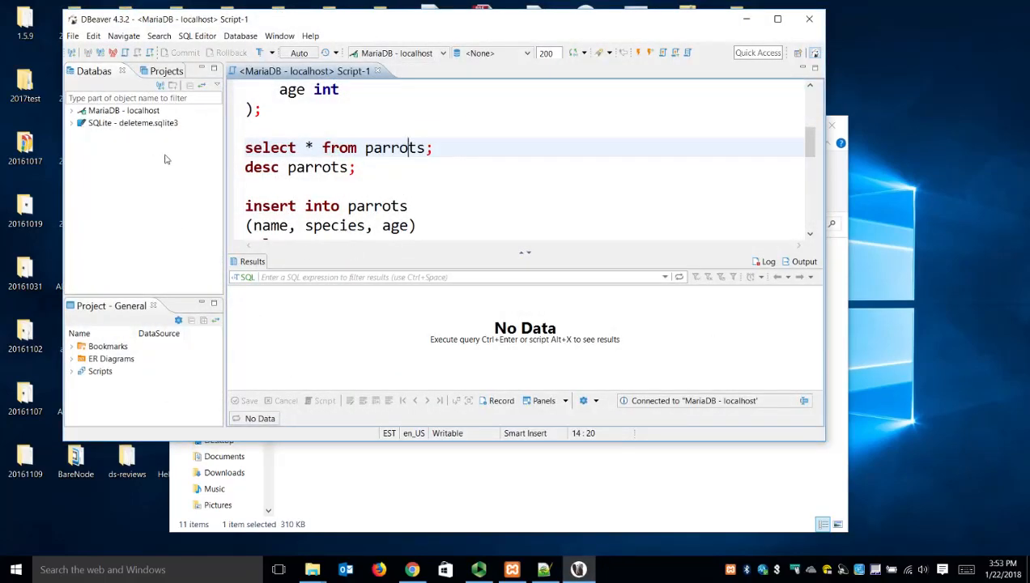
Step: Execute the statement drop database first; at the end of Script-1 on the MariaDB localhost connection
{"action": "left_click", "coordinate": [313, 109]}
{"action": "scroll", "coordinate": [314, 122], "scroll_direction": "down", "scroll_amount": 2}
{"action": "scroll", "coordinate": [314, 123], "scroll_direction": "down", "scroll_amount": 5}
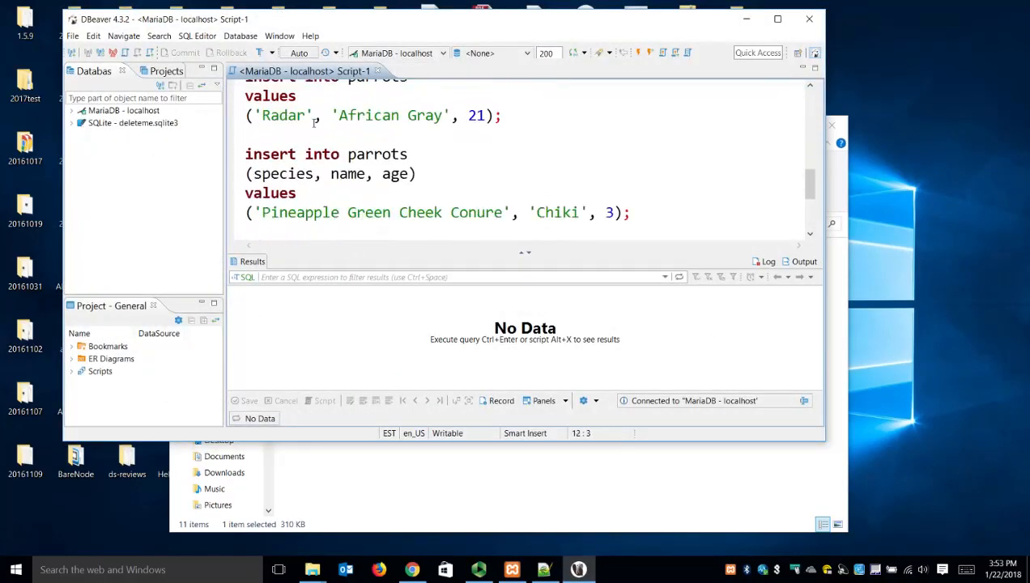
{"action": "left_click", "coordinate": [433, 218]}
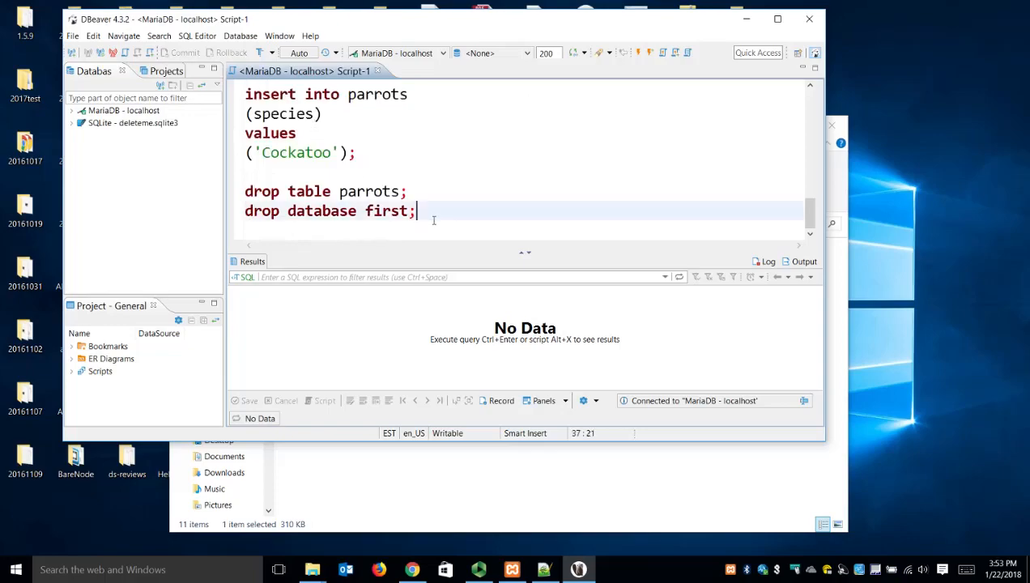
{"action": "key", "text": "ctrl+Return"}
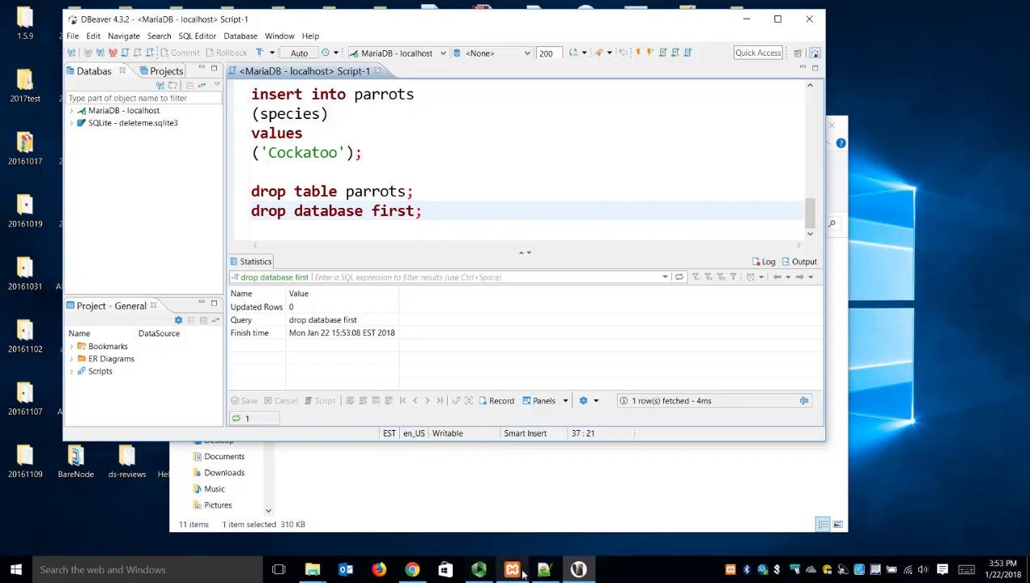
Step: Switch back to phpMyAdmin, refresh the database list, and try to open the import page for first
{"action": "left_click", "coordinate": [422, 572]}
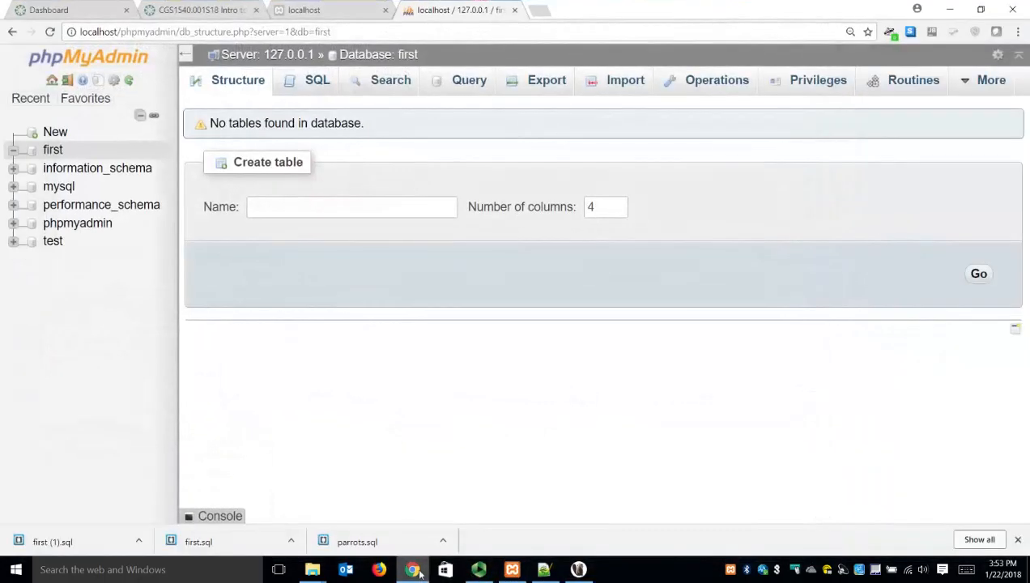
{"action": "left_click", "coordinate": [128, 80]}
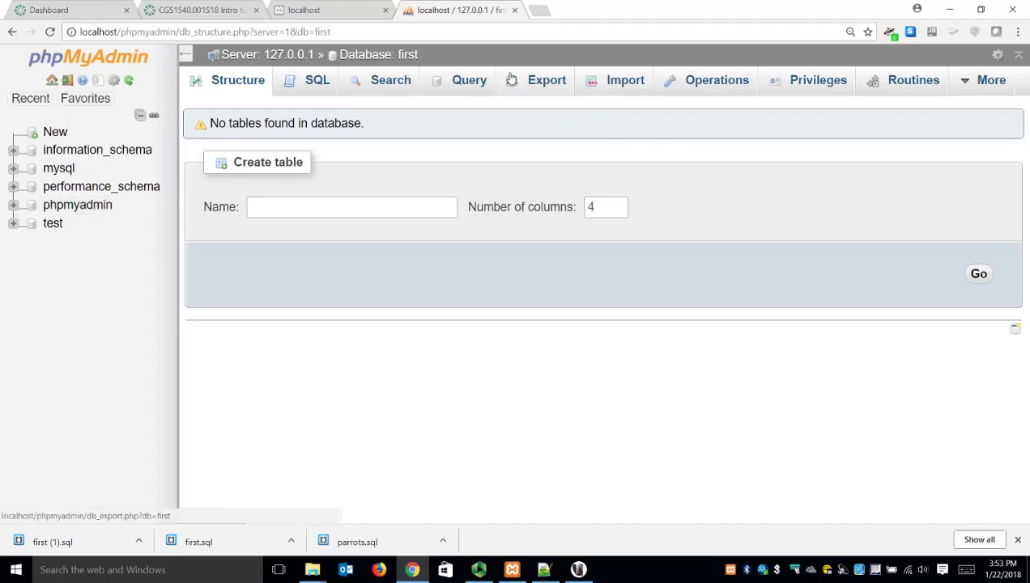
{"action": "left_click", "coordinate": [636, 81]}
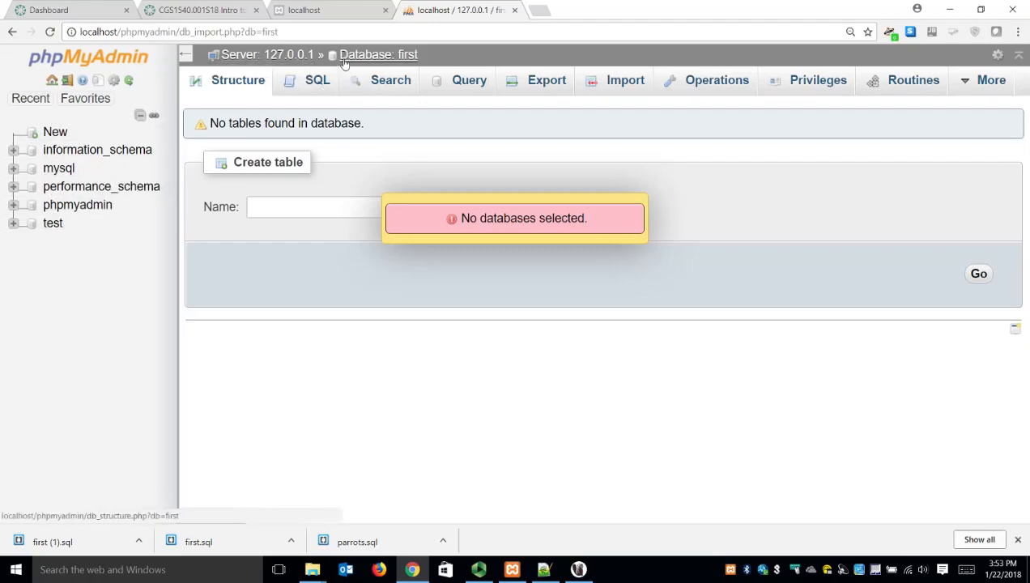
Step: Import first (1).sql from the Downloads folder at the server level of 127.0.0.1
{"action": "left_click", "coordinate": [307, 58]}
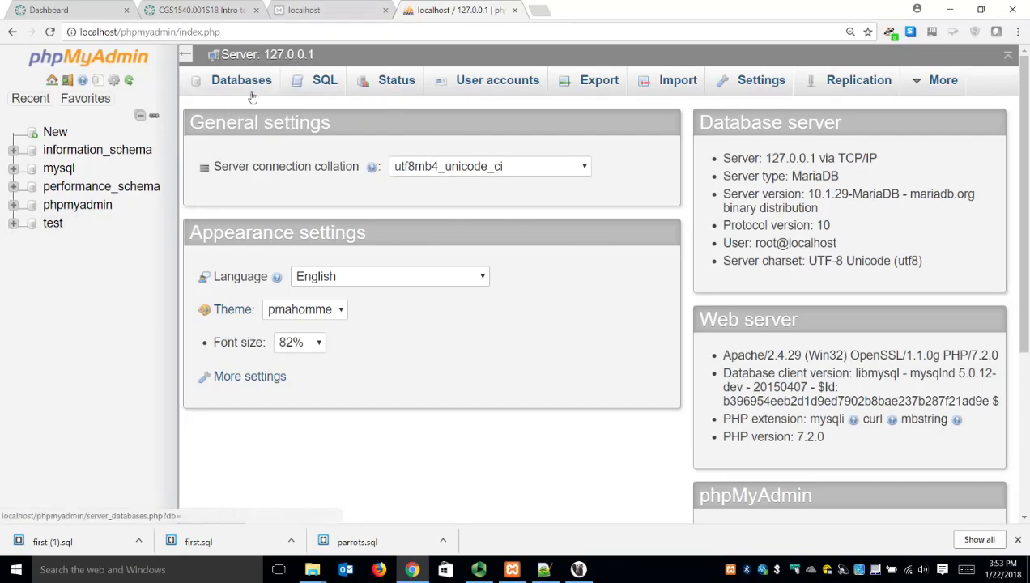
{"action": "left_click", "coordinate": [691, 86]}
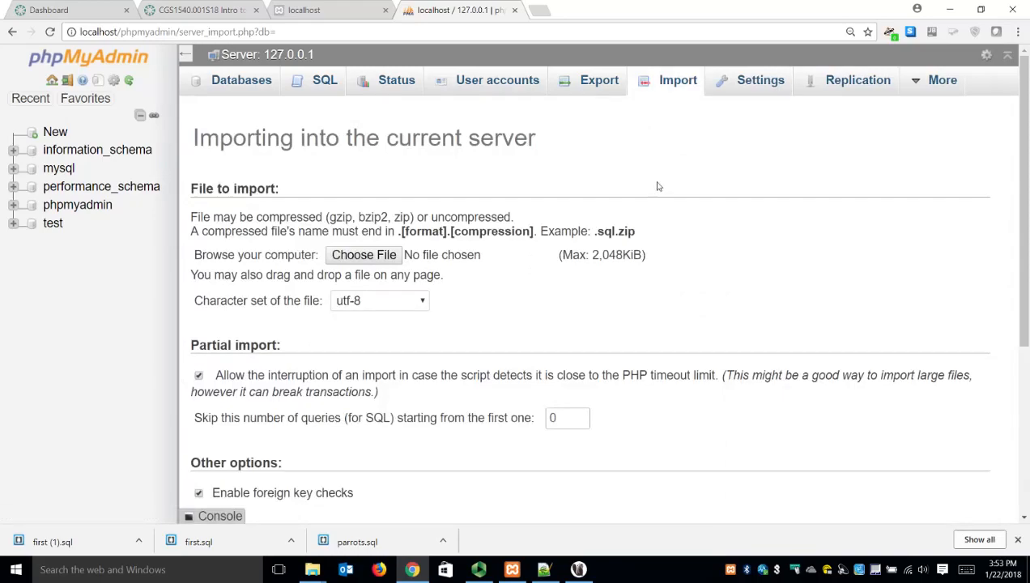
{"action": "left_click_drag", "start_coordinate": [195, 256], "coordinate": [478, 265]}
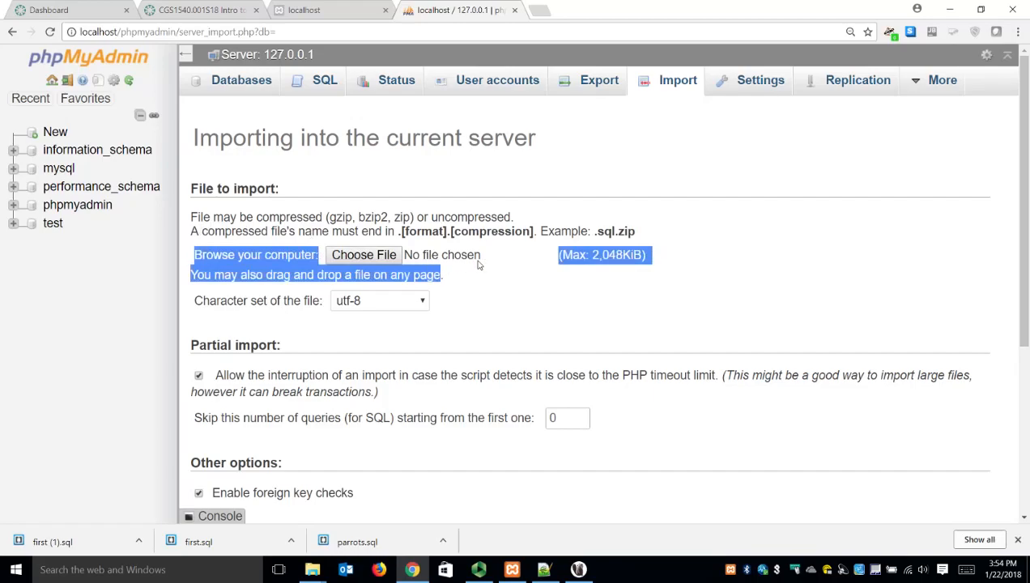
{"action": "left_click", "coordinate": [387, 254]}
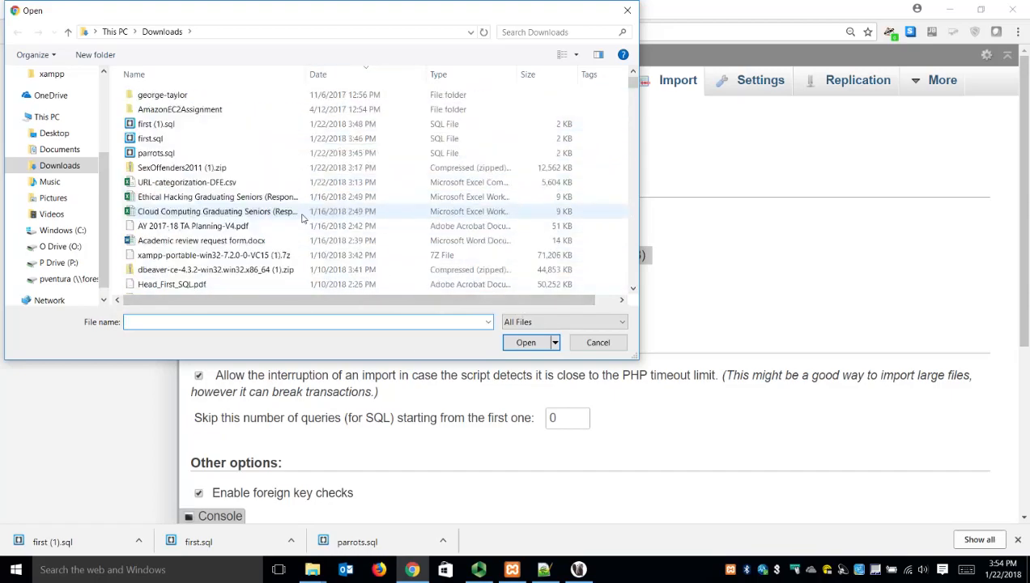
{"action": "left_click", "coordinate": [208, 127]}
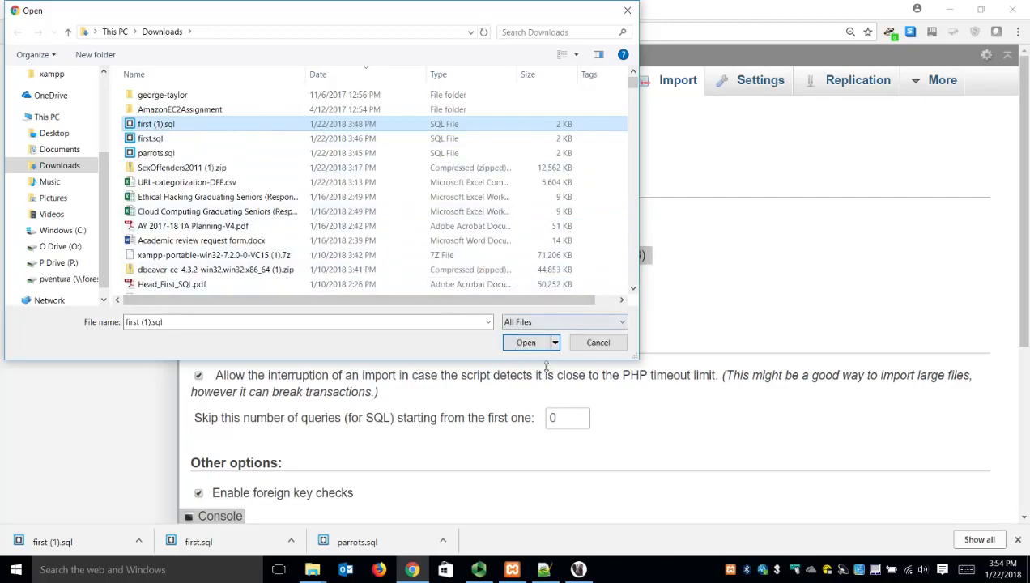
{"action": "left_click", "coordinate": [526, 343]}
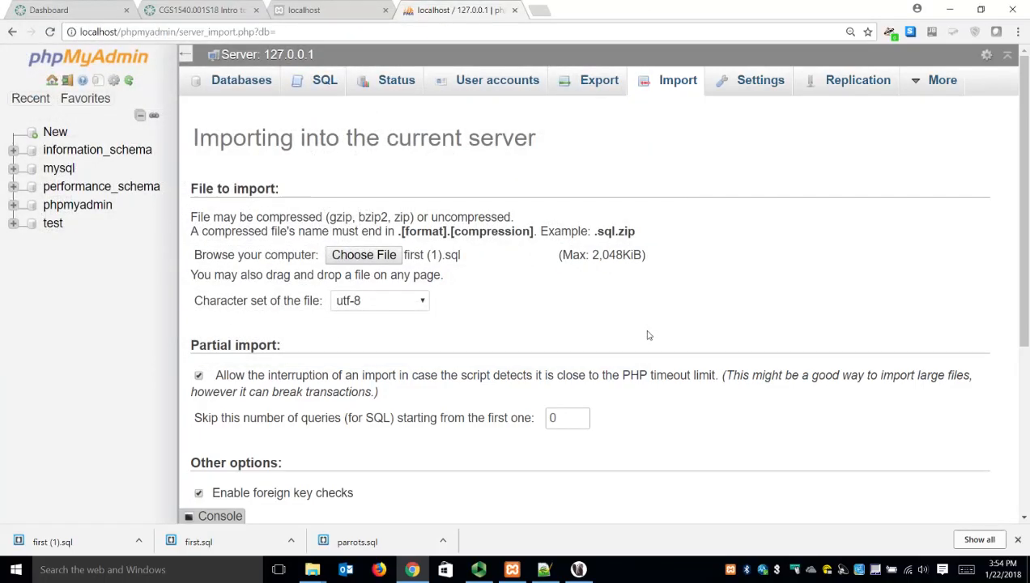
{"action": "scroll", "coordinate": [648, 335], "scroll_direction": "down", "scroll_amount": 5}
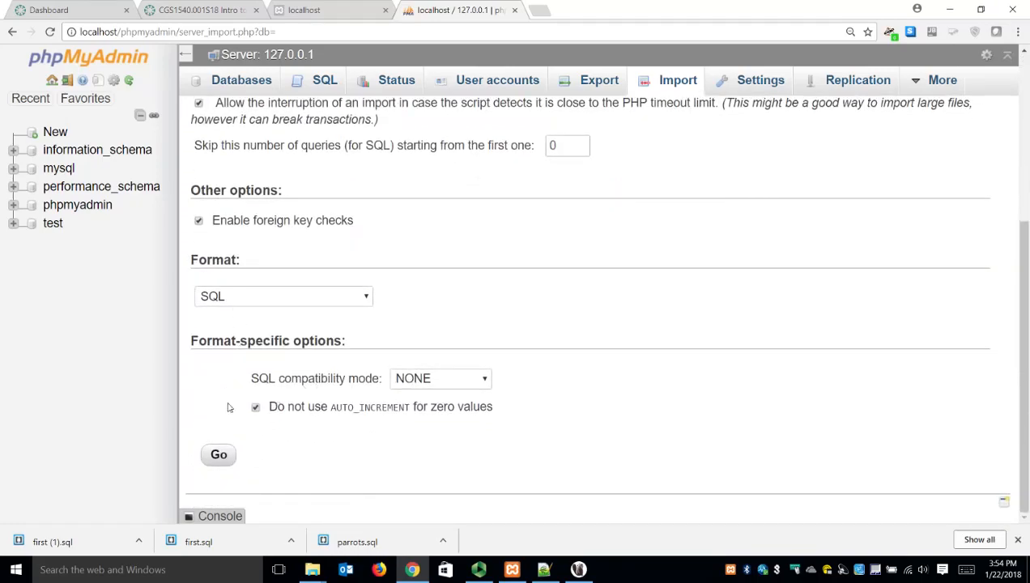
{"action": "left_click", "coordinate": [220, 456]}
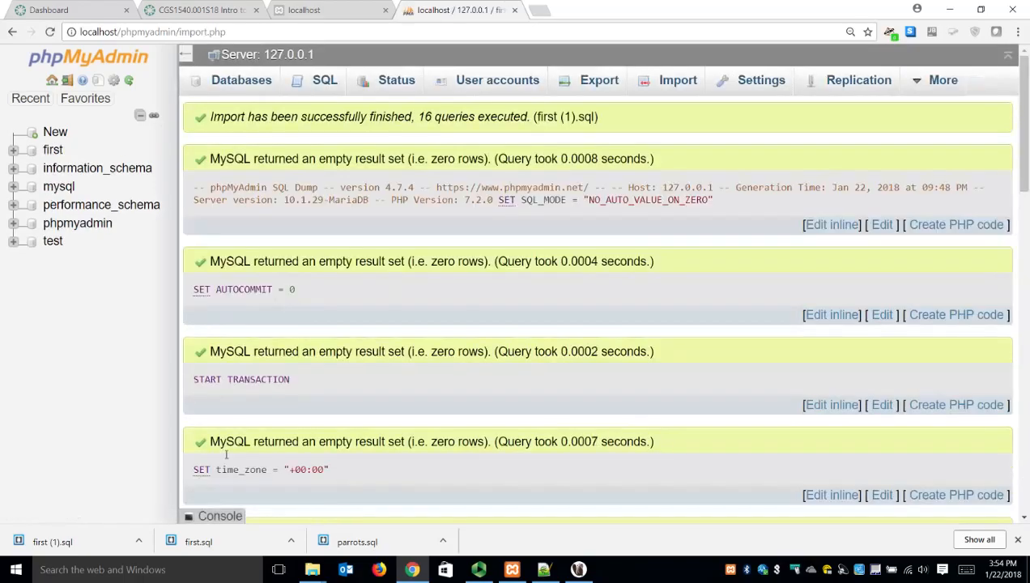
Step: Check the import results, expand the first database, and browse the rows of its parrots table
{"action": "scroll", "coordinate": [276, 385], "scroll_direction": "down", "scroll_amount": 15}
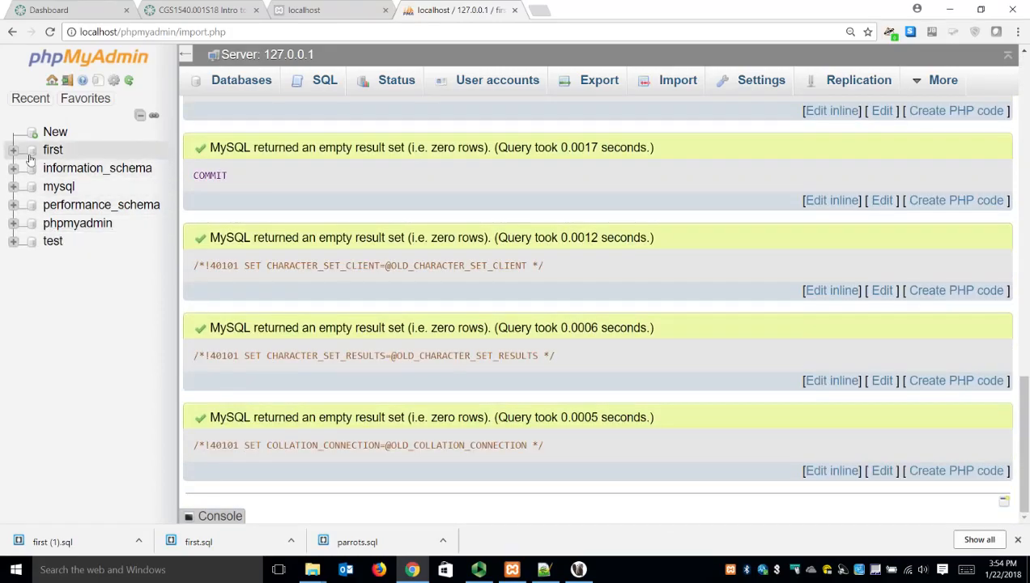
{"action": "left_click", "coordinate": [15, 152]}
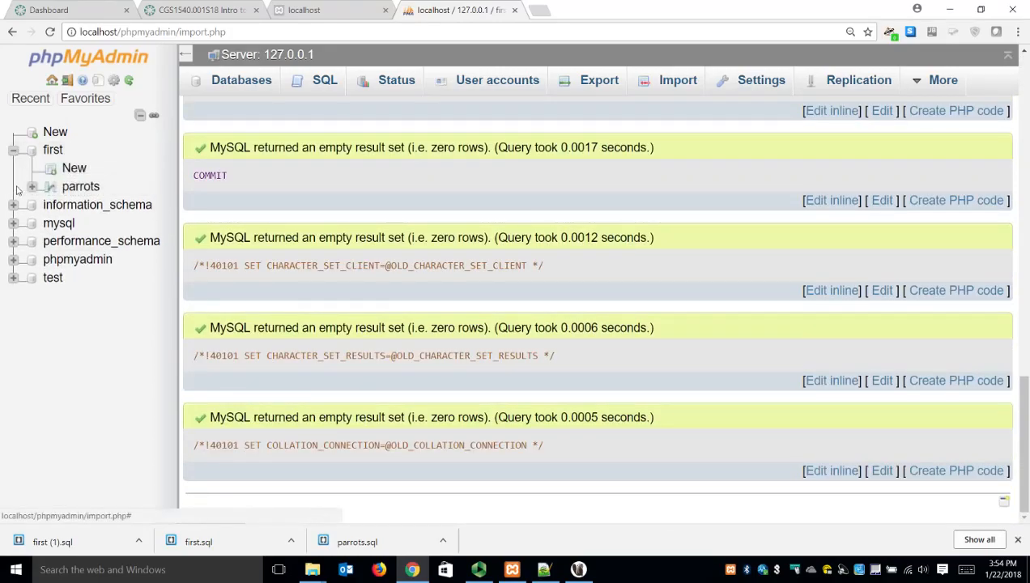
{"action": "left_click", "coordinate": [85, 187]}
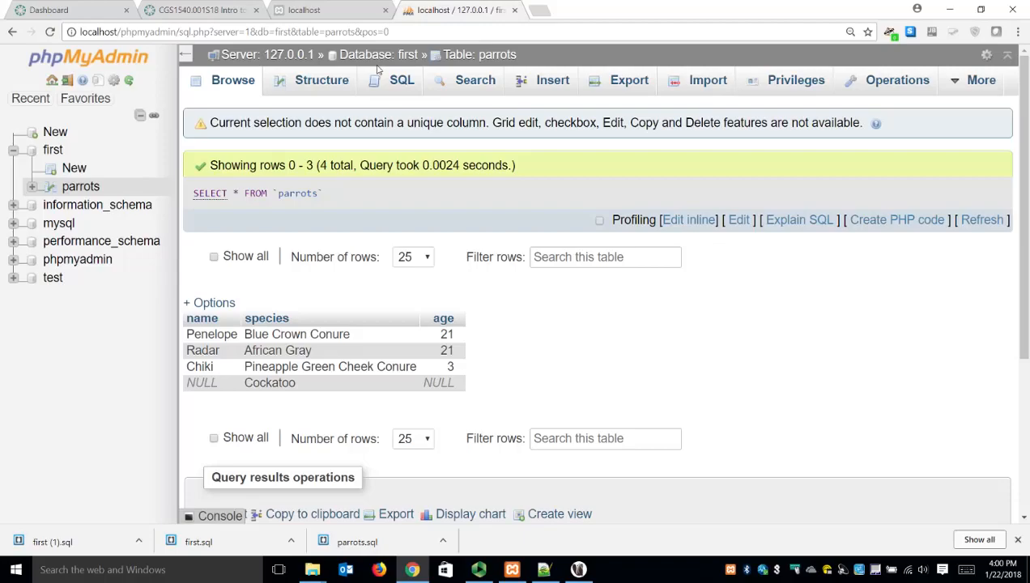
Step: Switch to the CGS1540 course modules page and open the instr-classes.csv link from Week 3 in a new browser tab
{"action": "left_click", "coordinate": [176, 10]}
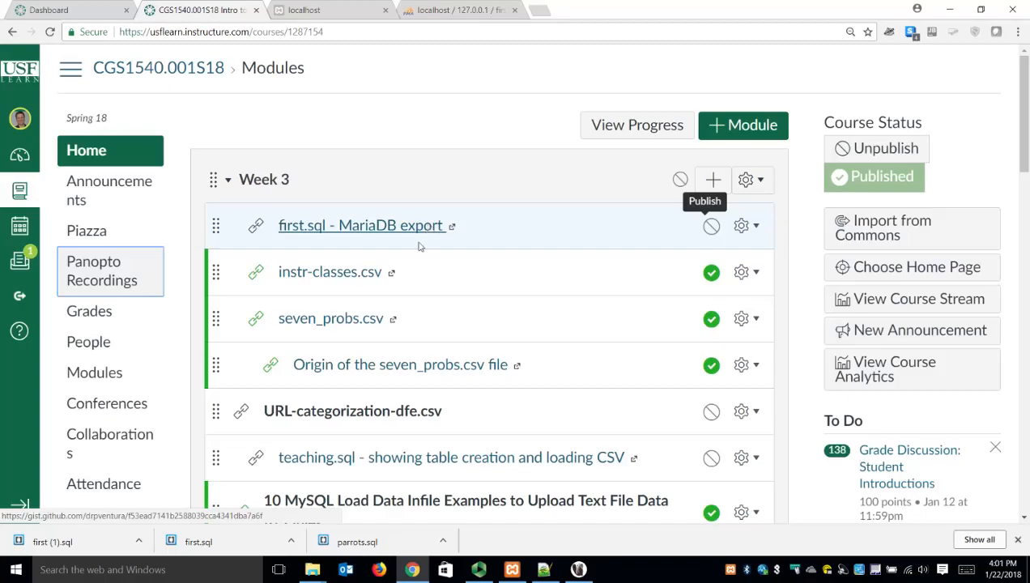
{"action": "right_click", "coordinate": [322, 278]}
{"action": "left_click", "coordinate": [341, 286]}
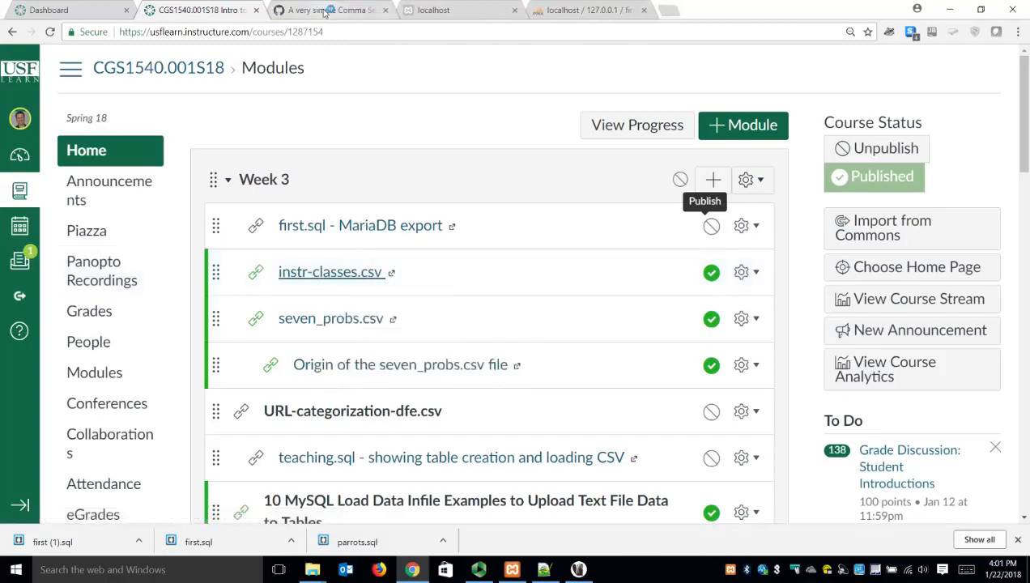
{"action": "left_click", "coordinate": [325, 10]}
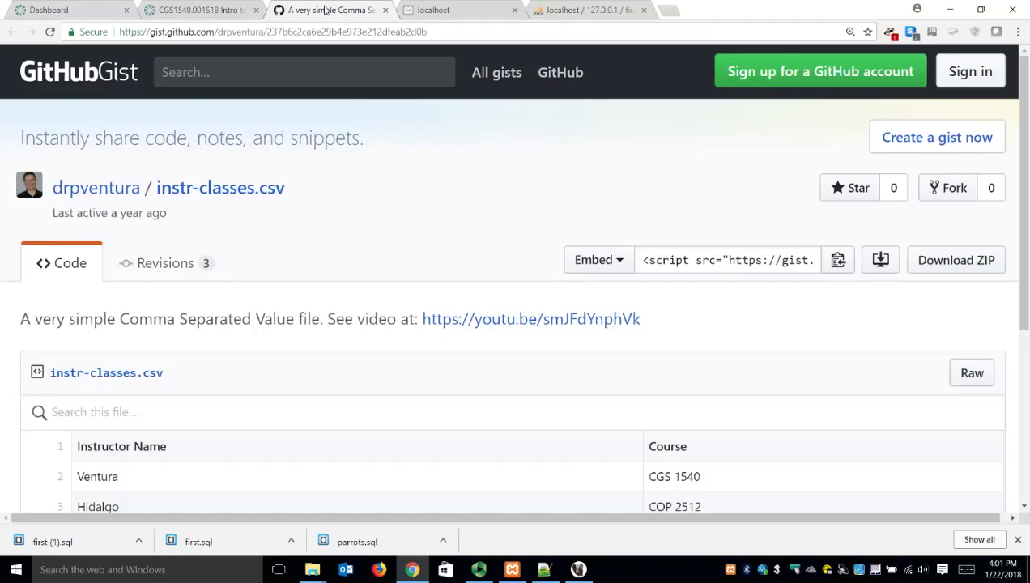
Step: Examine the instr-classes.csv gist, including its description and the table's Instructor Name and Course columns
{"action": "scroll", "coordinate": [276, 260], "scroll_direction": "down", "scroll_amount": 3}
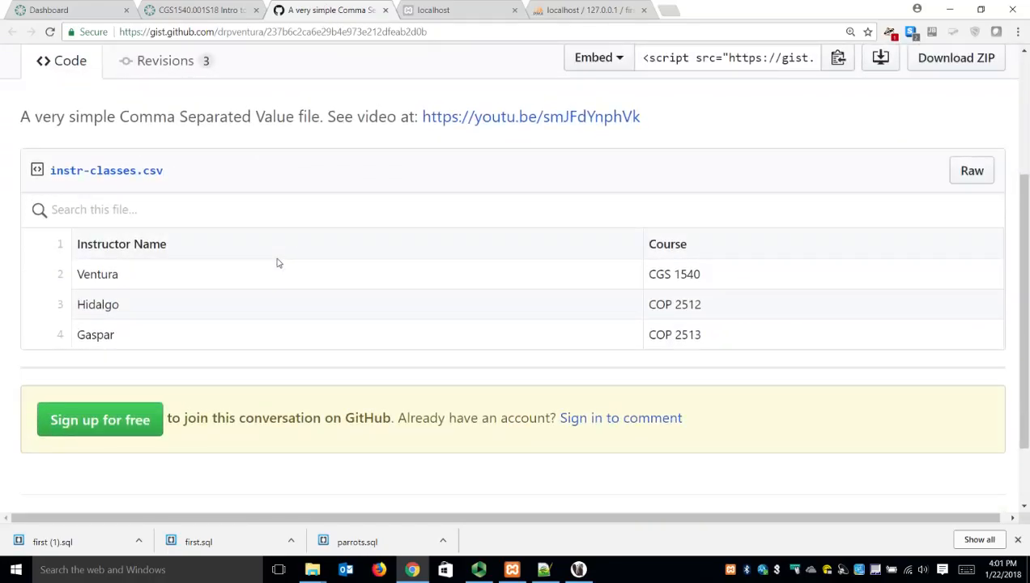
{"action": "scroll", "coordinate": [277, 262], "scroll_direction": "up", "scroll_amount": 3}
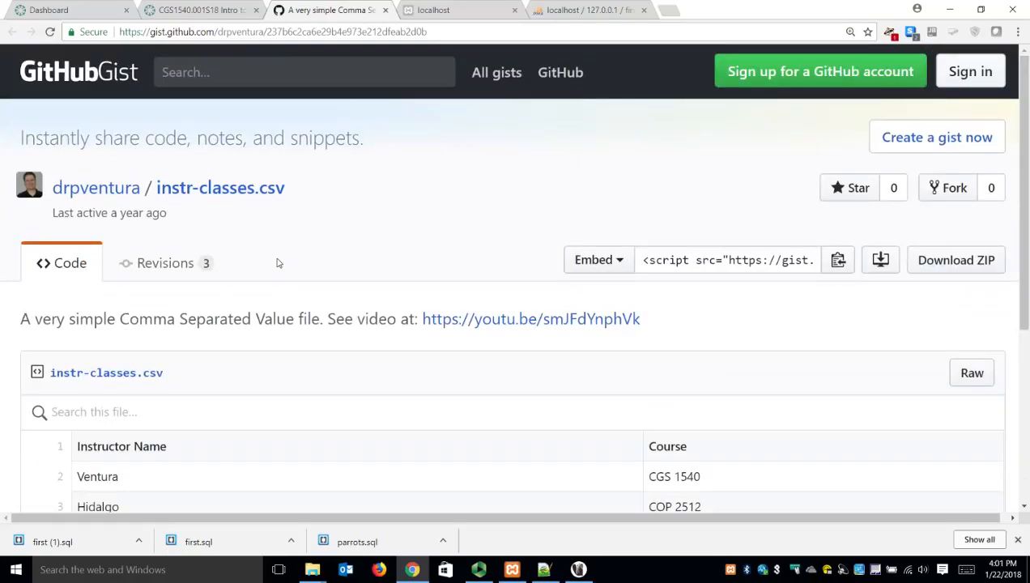
{"action": "scroll", "coordinate": [277, 263], "scroll_direction": "down", "scroll_amount": 3}
{"action": "scroll", "coordinate": [277, 262], "scroll_direction": "up", "scroll_amount": 1}
{"action": "scroll", "coordinate": [277, 263], "scroll_direction": "down", "scroll_amount": 1}
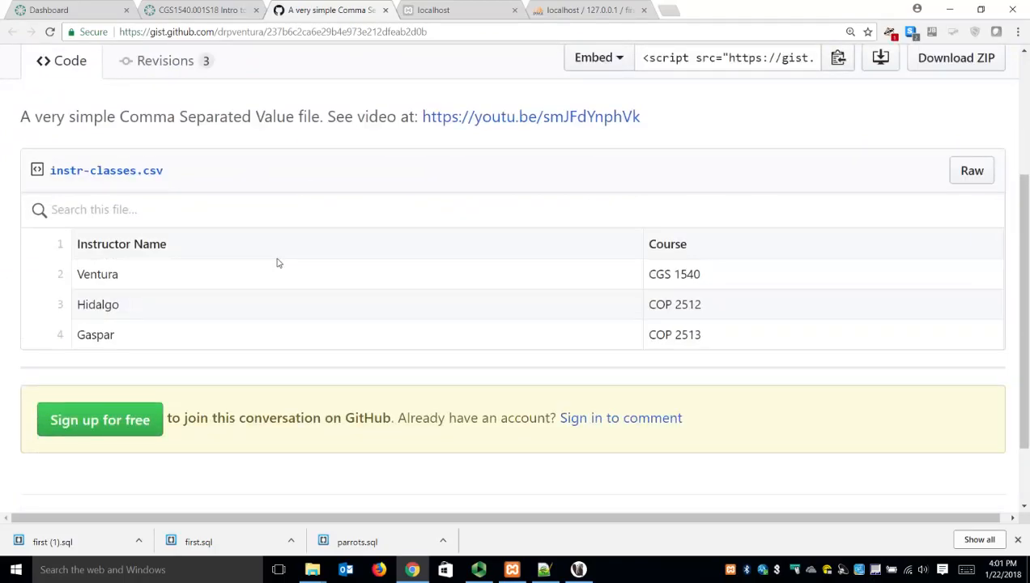
{"action": "scroll", "coordinate": [277, 263], "scroll_direction": "up", "scroll_amount": 3}
{"action": "scroll", "coordinate": [277, 263], "scroll_direction": "down", "scroll_amount": 2}
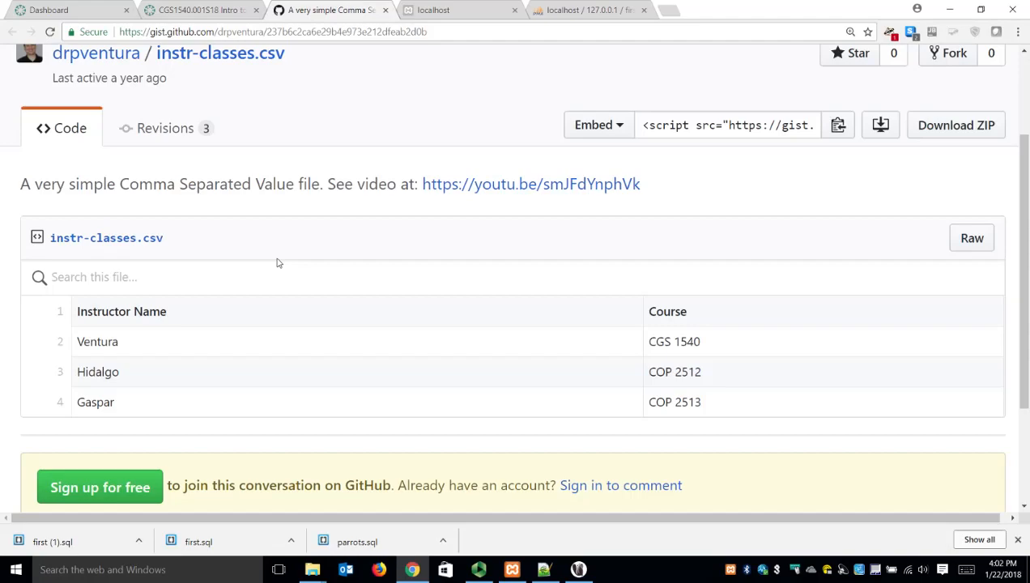
{"action": "scroll", "coordinate": [277, 263], "scroll_direction": "down", "scroll_amount": 2}
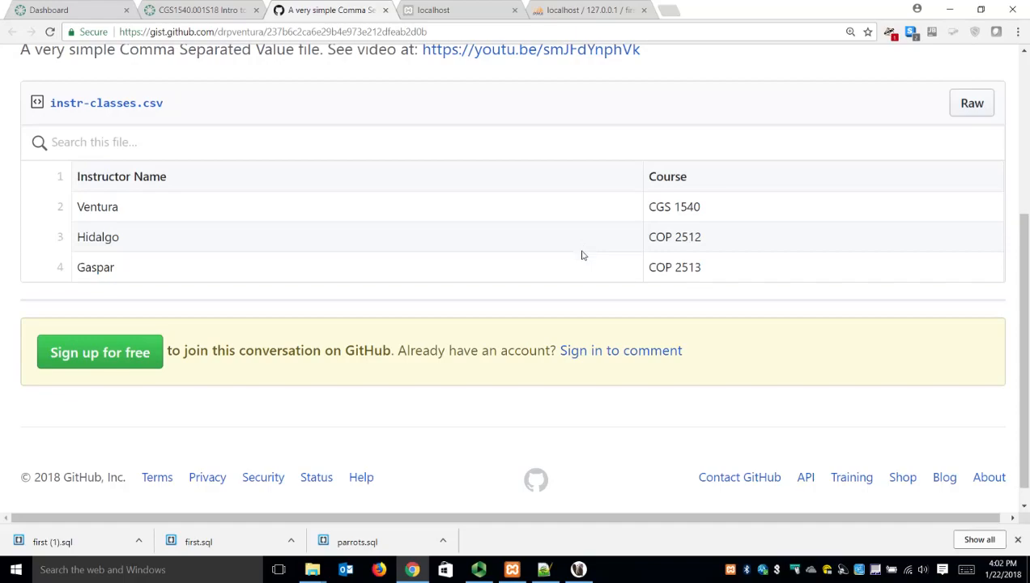
Step: View the raw text of instr-classes.csv, examine the header names and the comma separator, and return to the gist page
{"action": "left_click", "coordinate": [971, 105]}
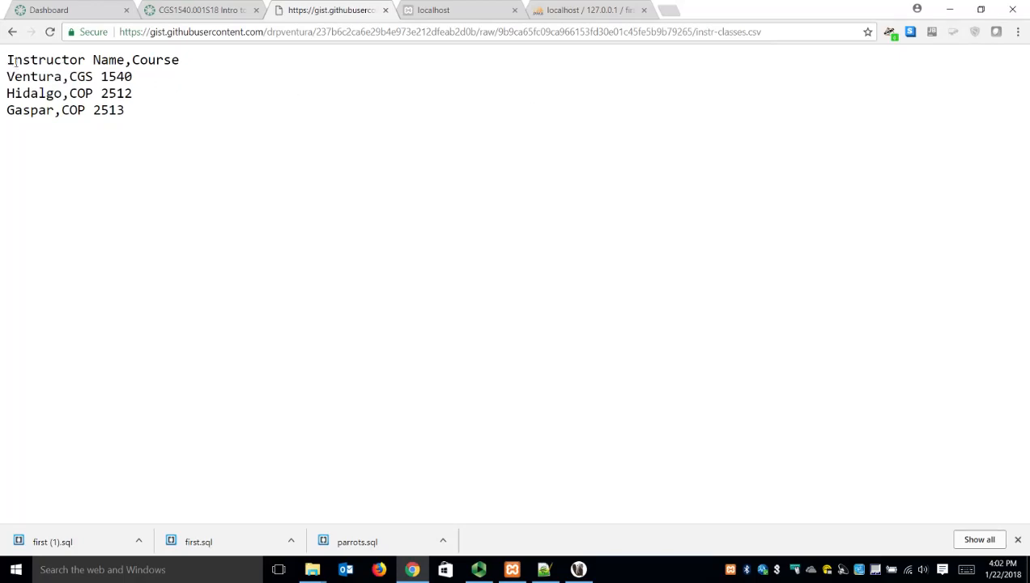
{"action": "left_click_drag", "start_coordinate": [16, 61], "coordinate": [125, 62]}
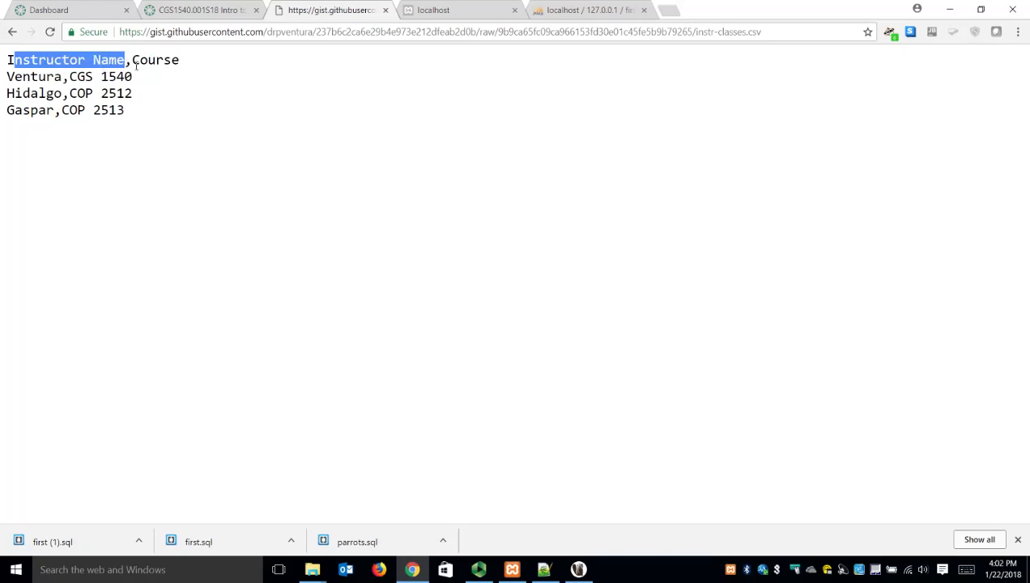
{"action": "left_click", "coordinate": [128, 66]}
{"action": "double_click", "coordinate": [128, 66]}
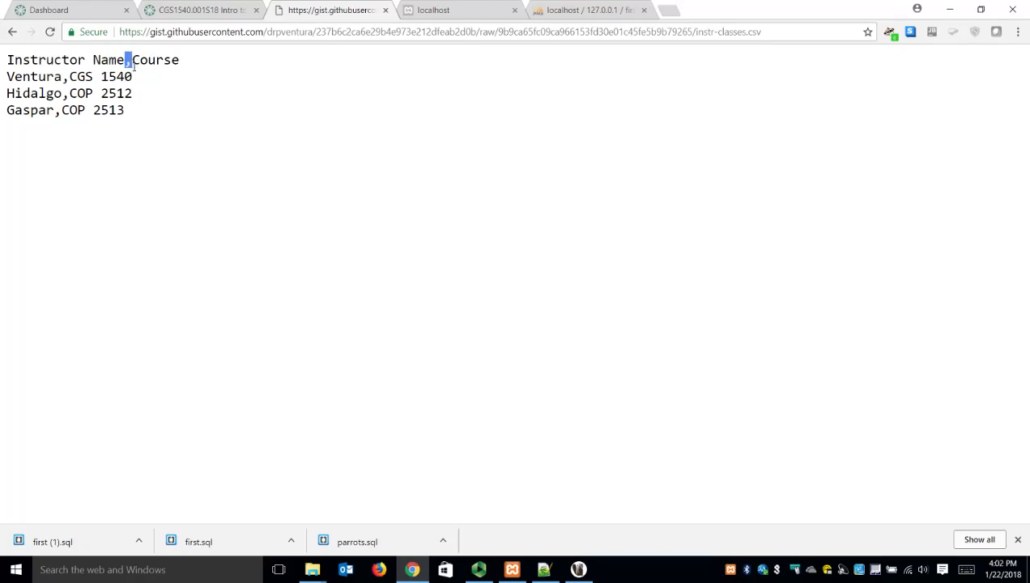
{"action": "left_click", "coordinate": [159, 60]}
{"action": "left_click", "coordinate": [14, 32]}
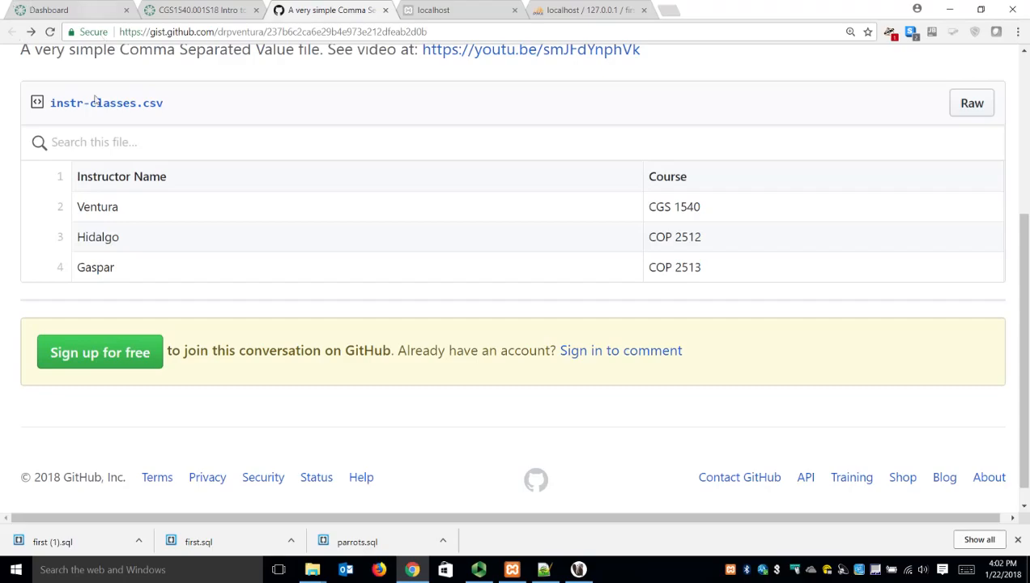
{"action": "left_click", "coordinate": [85, 11]}
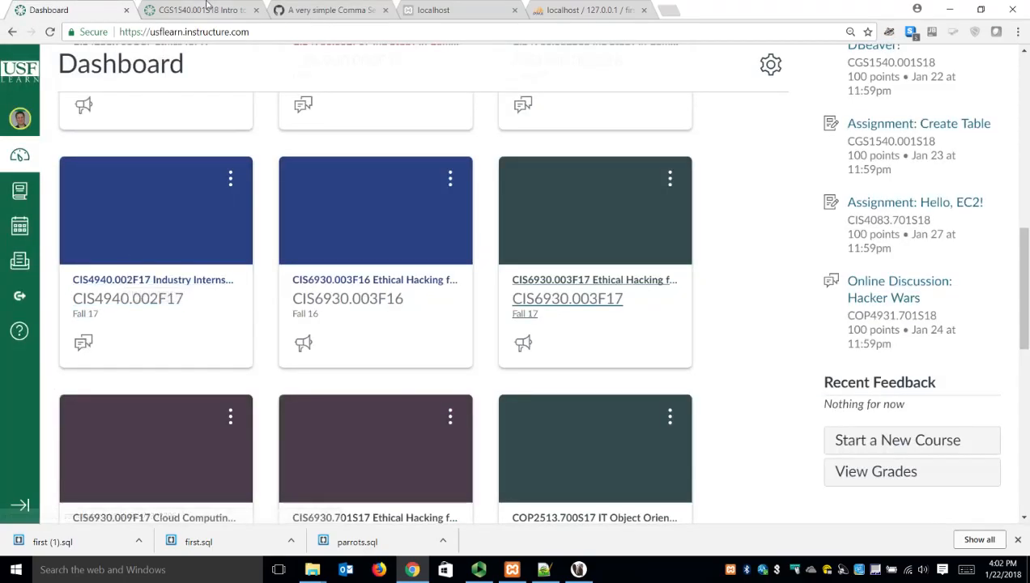
{"action": "left_click", "coordinate": [235, 10]}
{"action": "left_click", "coordinate": [280, 8]}
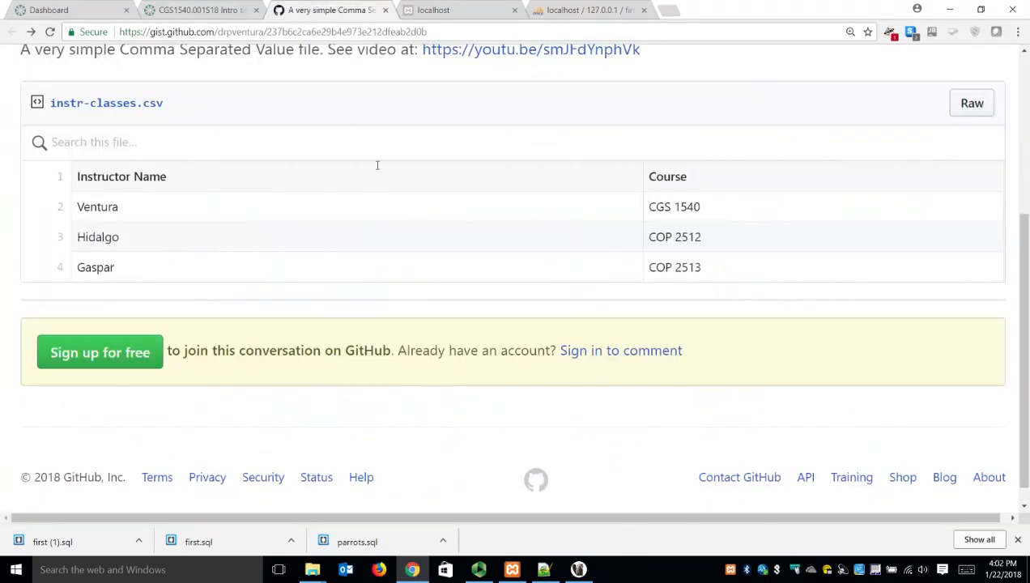
Step: View the raw instr-classes.csv again, highlight all of its lines, and return to the gist page
{"action": "left_click_drag", "start_coordinate": [1024, 304], "coordinate": [1026, 178]}
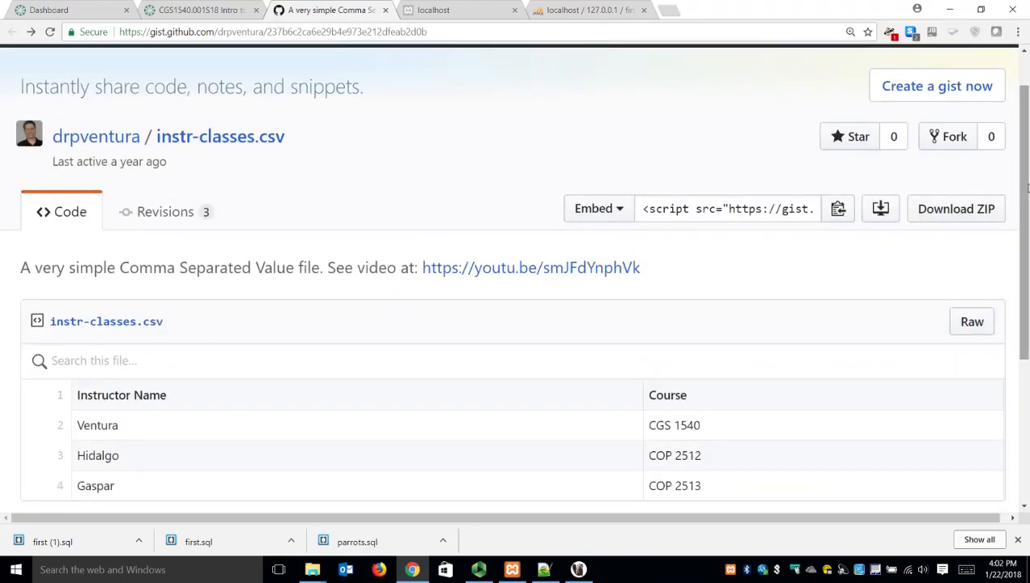
{"action": "scroll", "coordinate": [1024, 195], "scroll_direction": "down", "scroll_amount": 1}
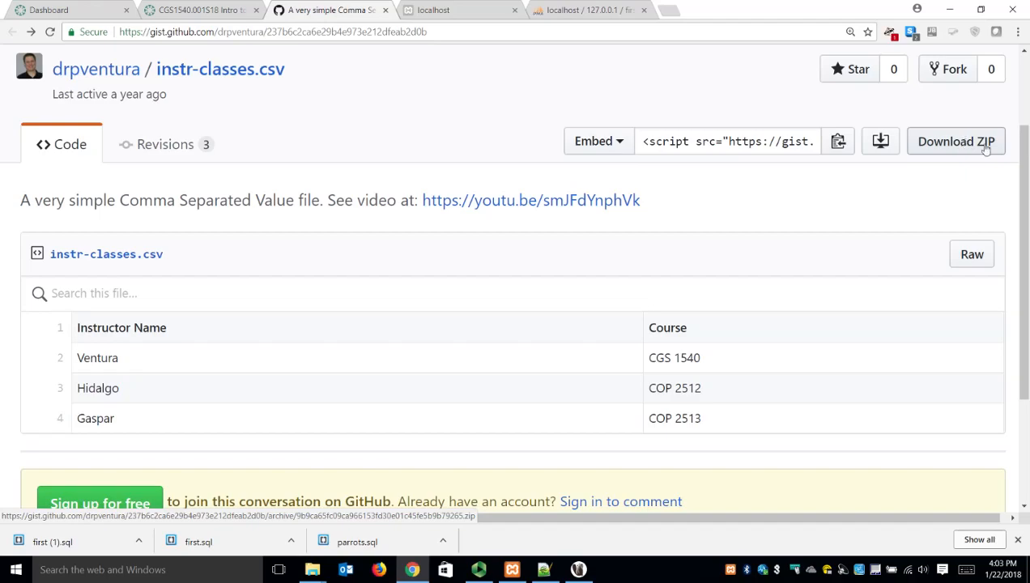
{"action": "left_click", "coordinate": [973, 254]}
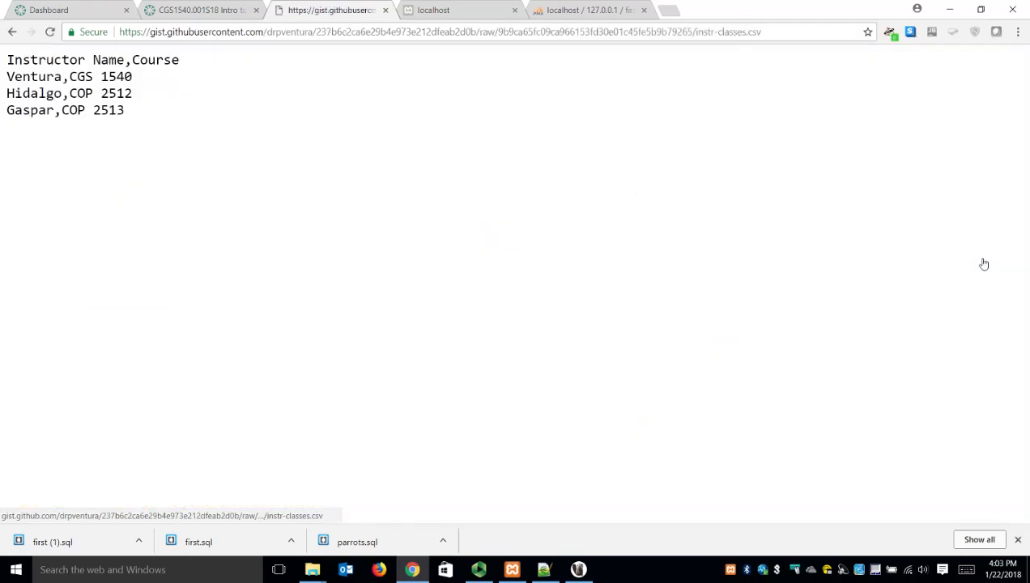
{"action": "left_click_drag", "start_coordinate": [267, 168], "coordinate": [2, 71]}
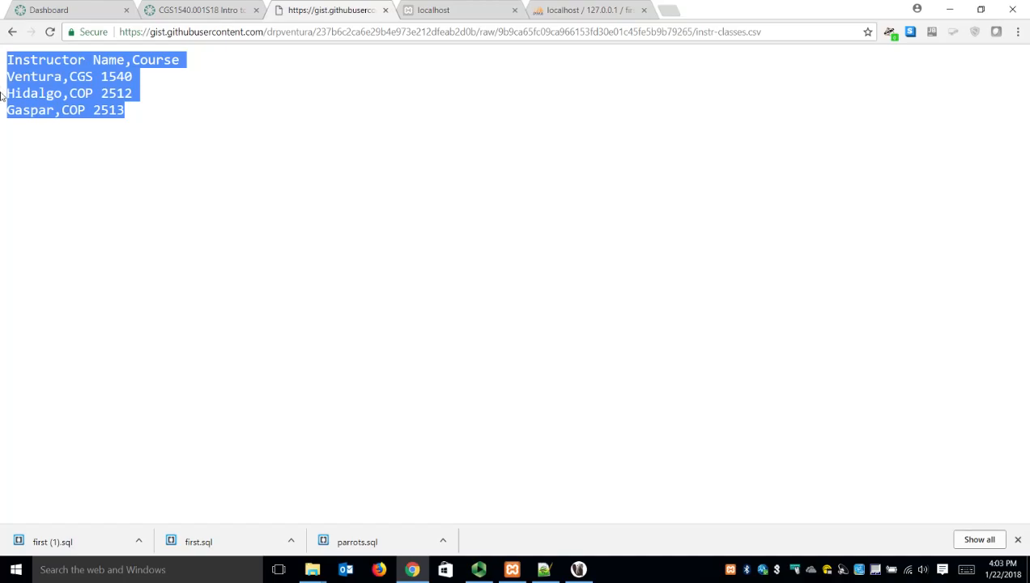
{"action": "left_click", "coordinate": [19, 31]}
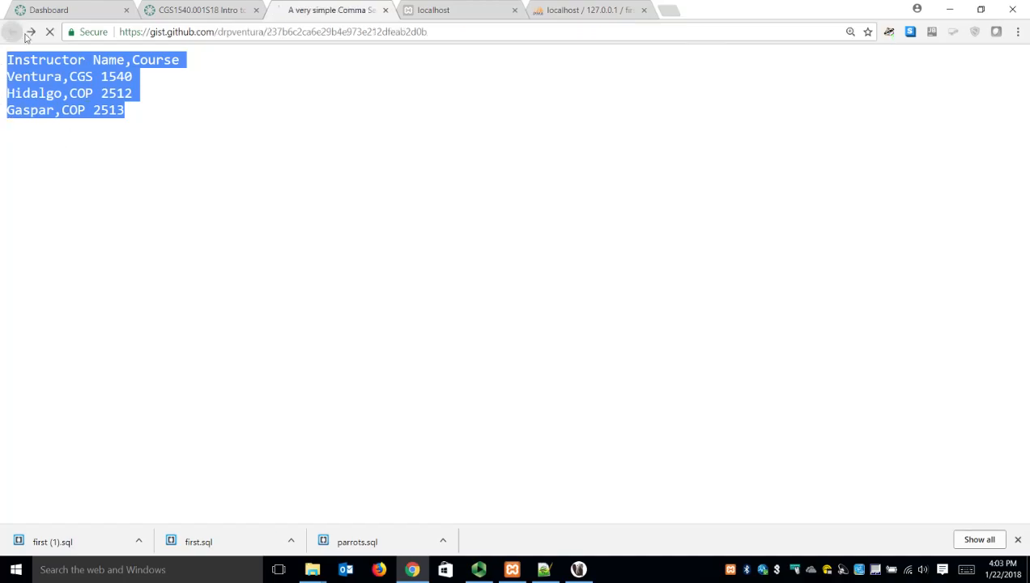
Step: Save the raw file from the gist as instr-classes.csv in the Downloads folder
{"action": "right_click", "coordinate": [966, 255]}
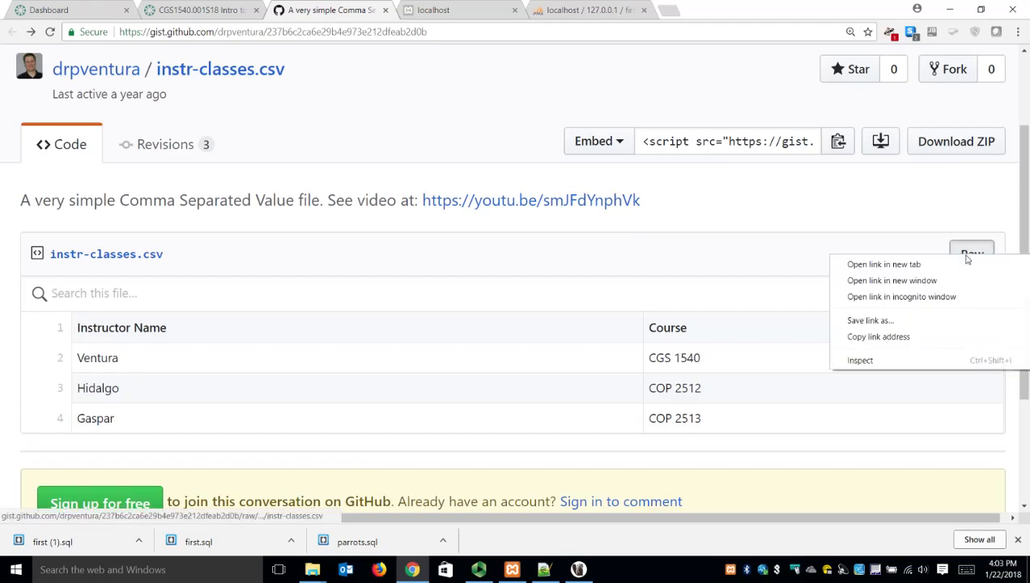
{"action": "left_click", "coordinate": [904, 321]}
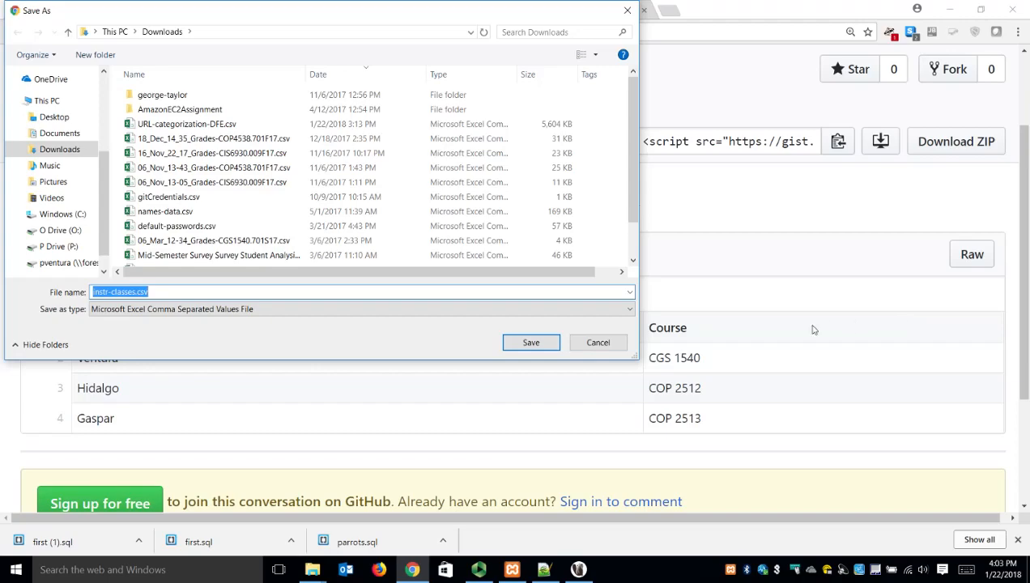
{"action": "left_click", "coordinate": [544, 342]}
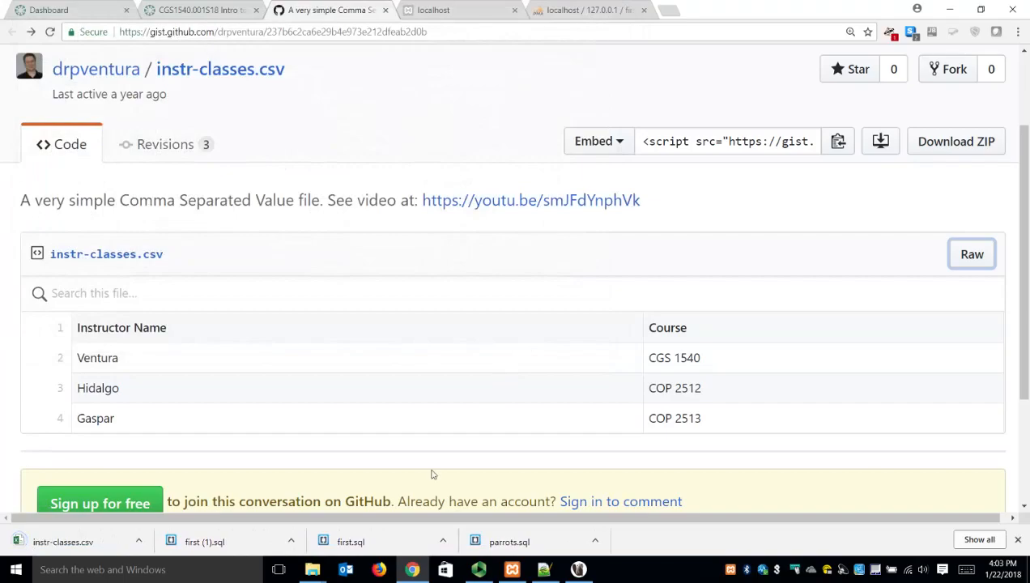
Step: Open the downloaded instr-classes.csv from the Downloads folder in Notepad++ and restore its window beside the file list
{"action": "mouse_move", "coordinate": [312, 570]}
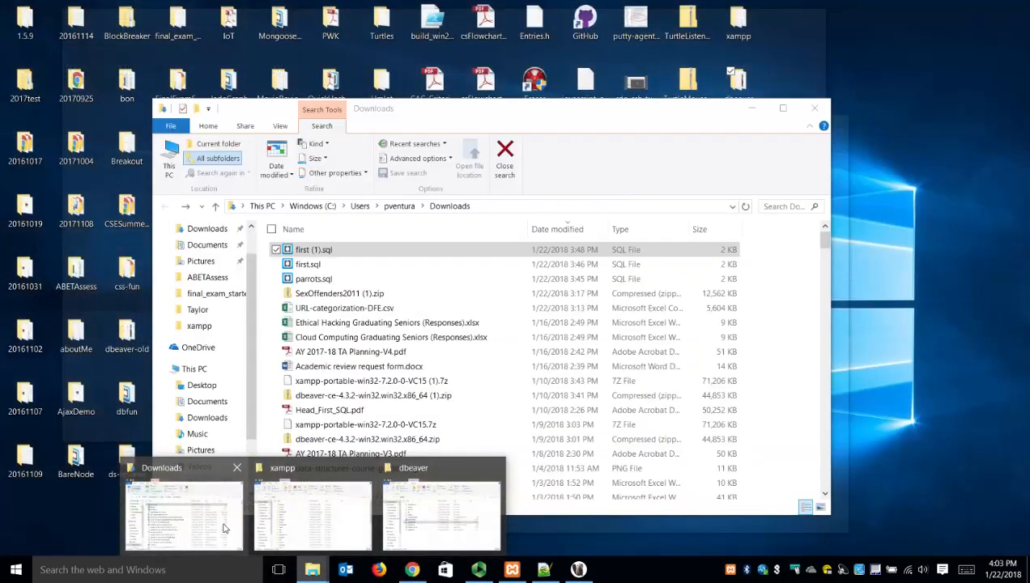
{"action": "left_click", "coordinate": [231, 538]}
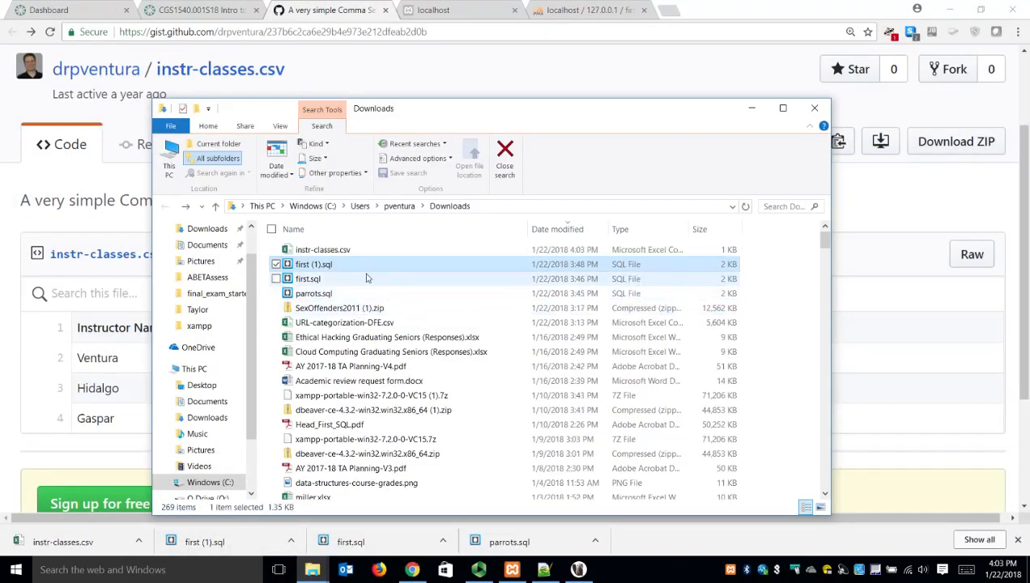
{"action": "left_click", "coordinate": [340, 253]}
{"action": "right_click", "coordinate": [341, 254]}
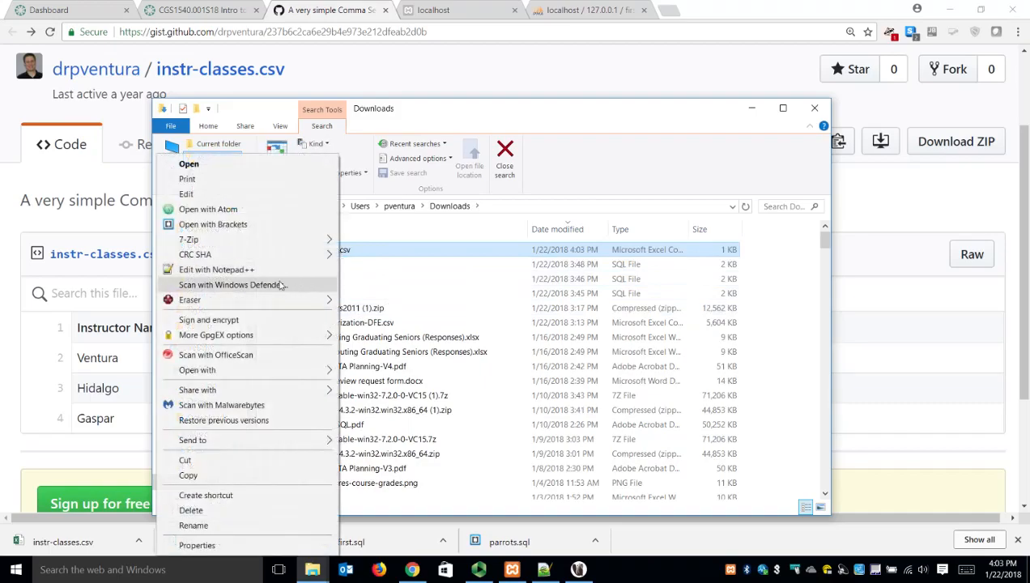
{"action": "left_click", "coordinate": [242, 270]}
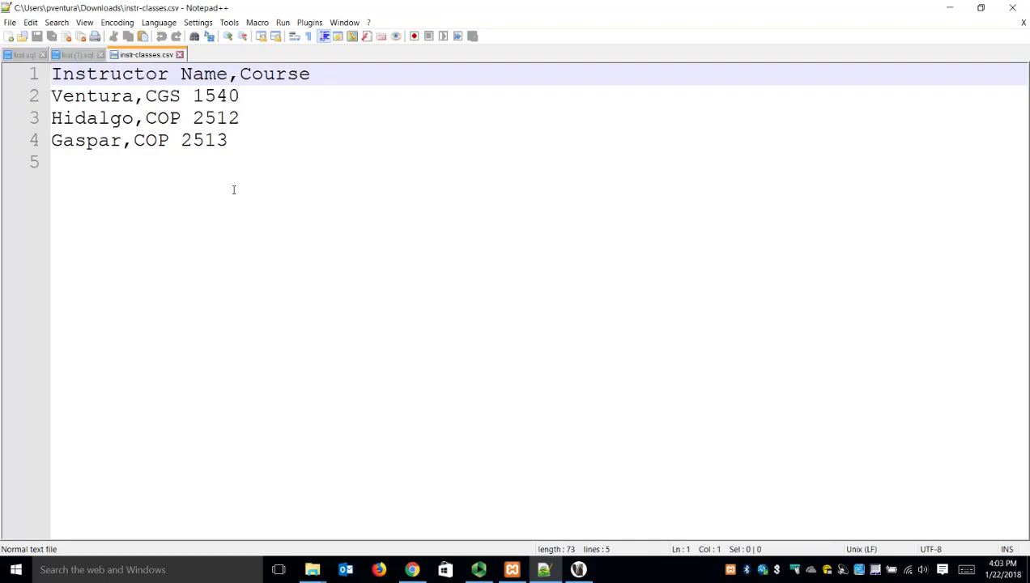
{"action": "left_click_drag", "start_coordinate": [625, 5], "coordinate": [745, 192]}
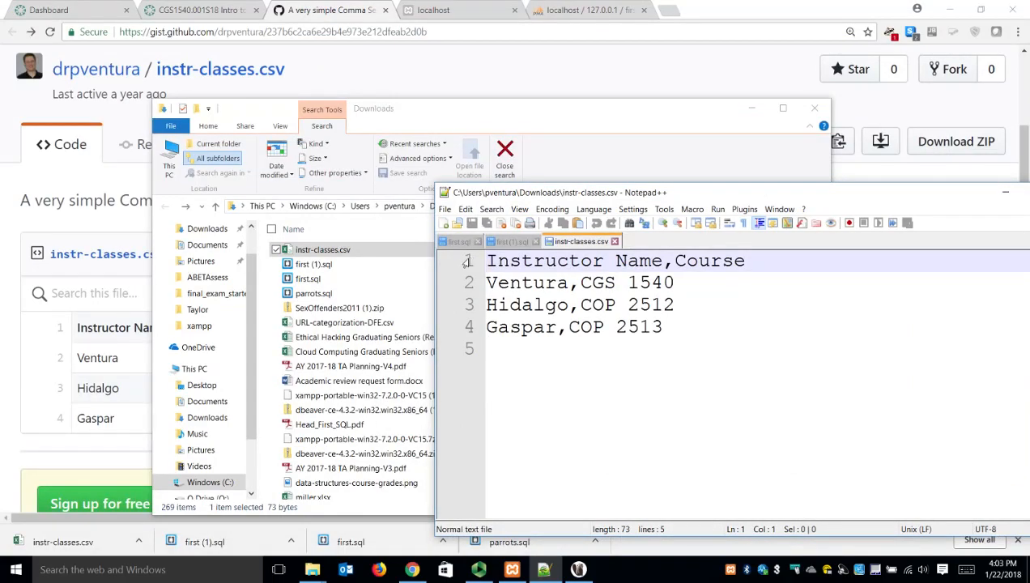
Step: Open instr-classes.csv in Excel, compare its enlarged cells with the comma-separated text in Notepad++, and close the workbook
{"action": "left_click", "coordinate": [317, 256]}
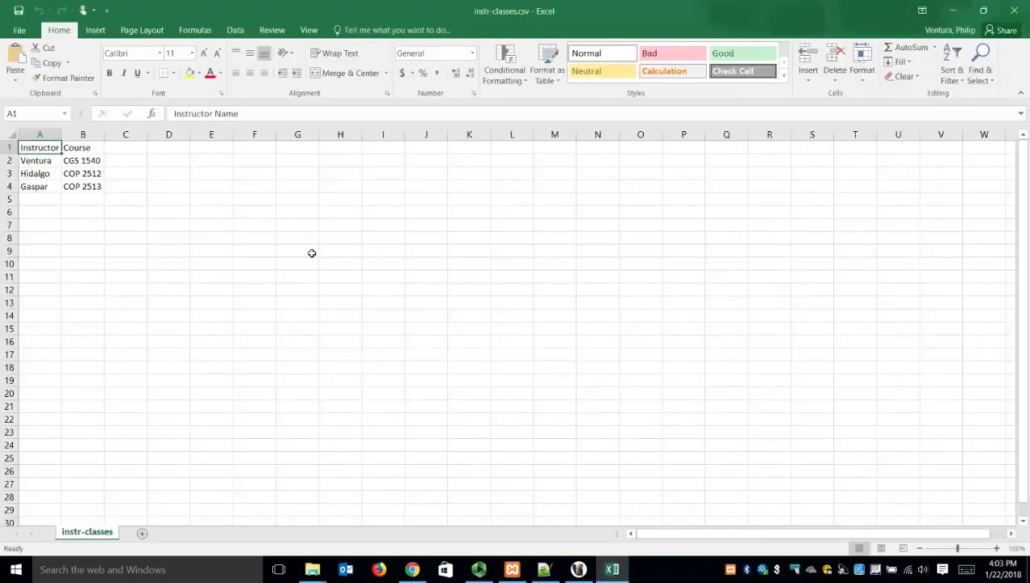
{"action": "scroll", "coordinate": [311, 254], "scroll_direction": "up", "scroll_amount": 7}
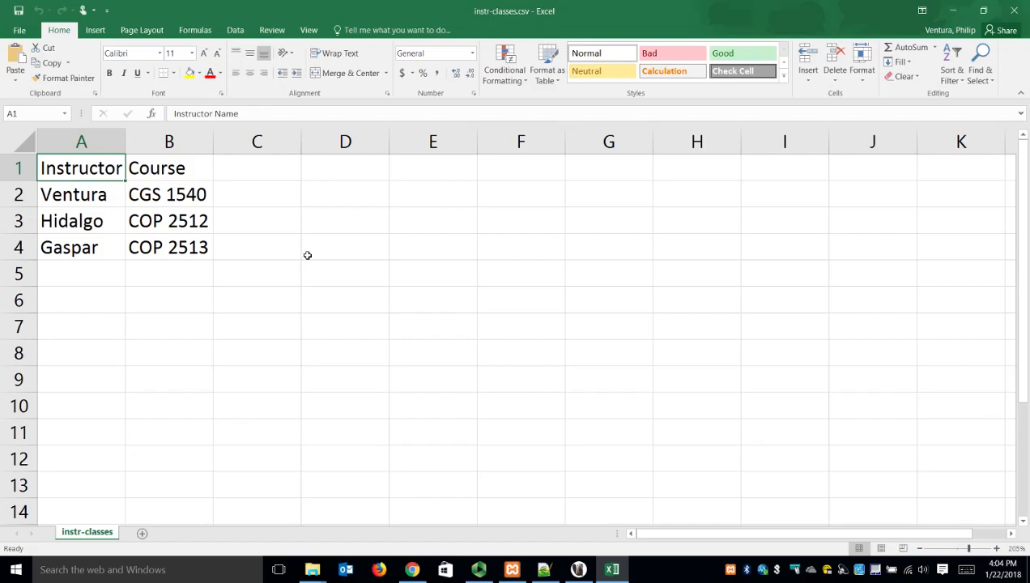
{"action": "left_click", "coordinate": [544, 570]}
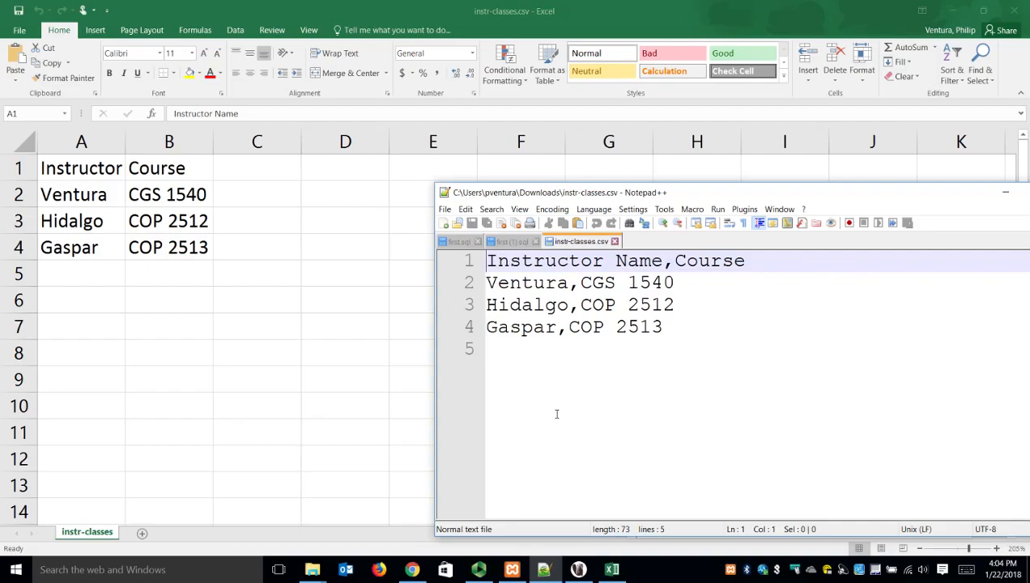
{"action": "left_click", "coordinate": [202, 272]}
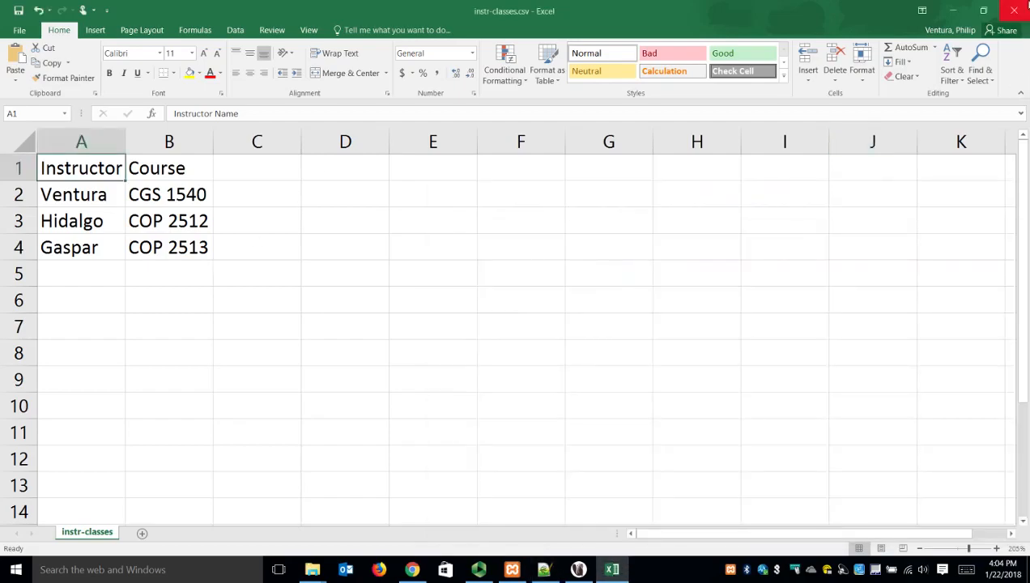
{"action": "left_click", "coordinate": [1014, 10]}
{"action": "left_click_drag", "start_coordinate": [722, 199], "coordinate": [527, 132]}
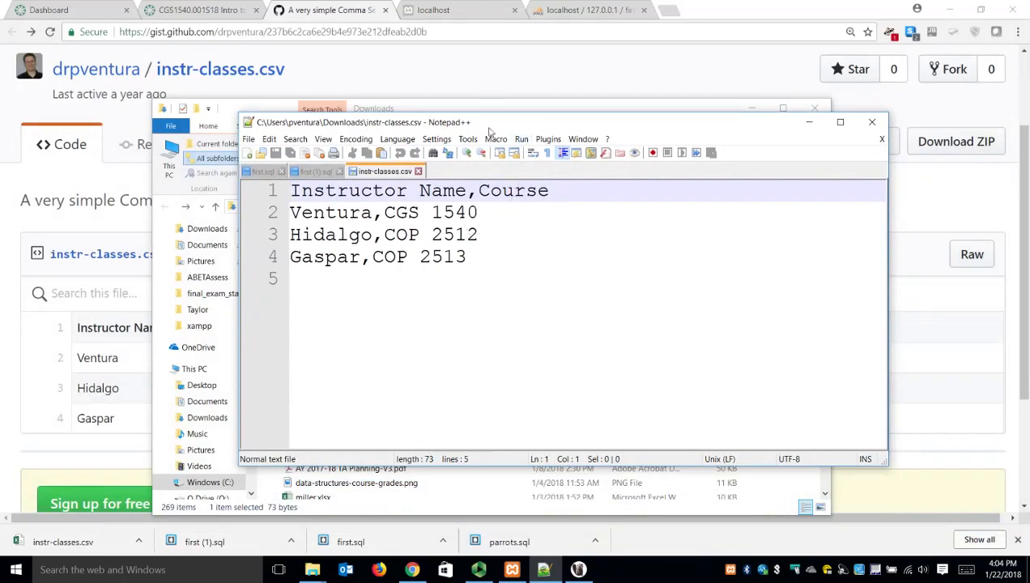
Step: Return to Chrome, close the instr-classes.csv gist and localhost dashboard pages, and go back to the course modules page
{"action": "left_click", "coordinate": [496, 83]}
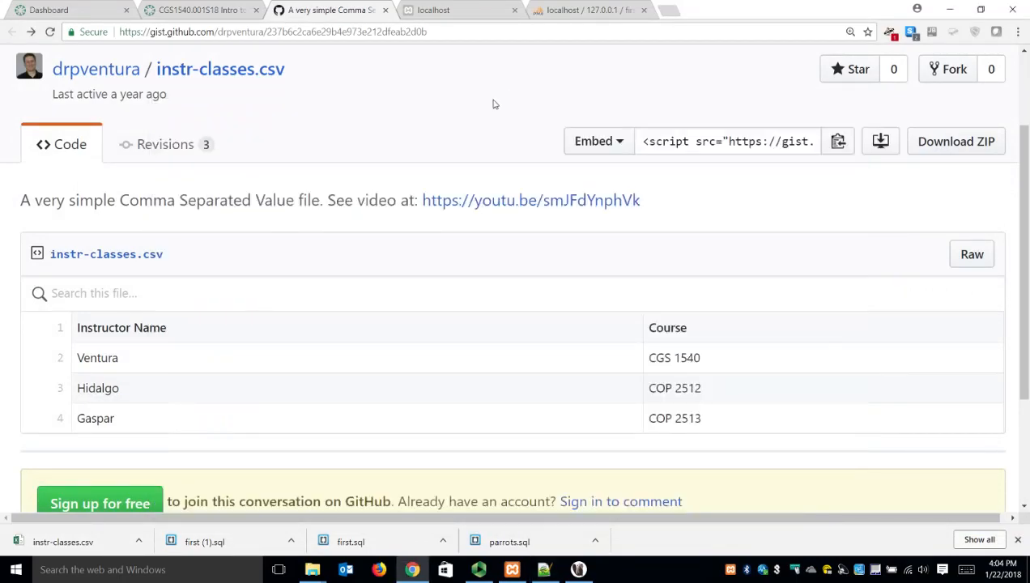
{"action": "left_click", "coordinate": [385, 10]}
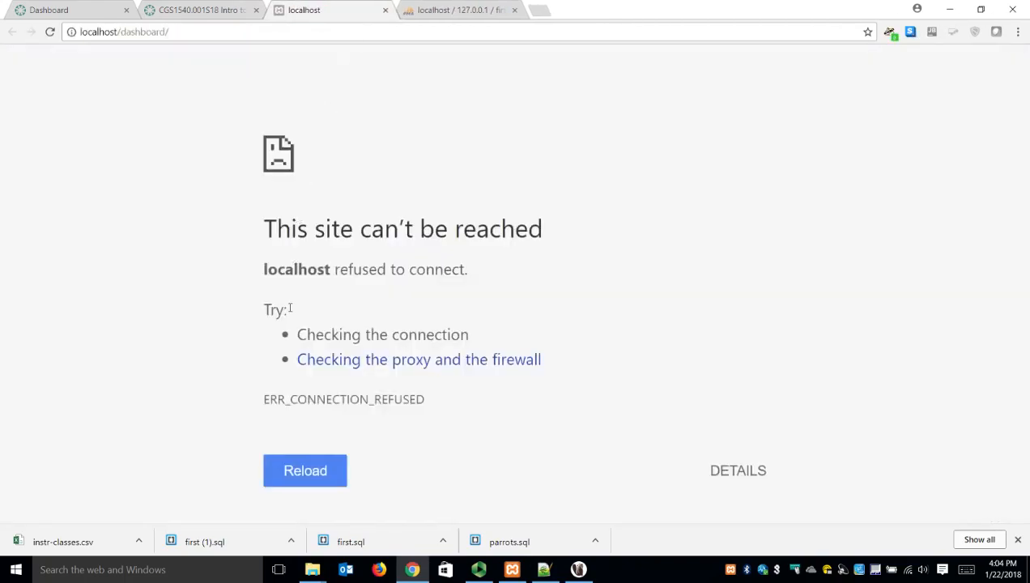
{"action": "left_click", "coordinate": [381, 11]}
{"action": "left_click", "coordinate": [199, 9]}
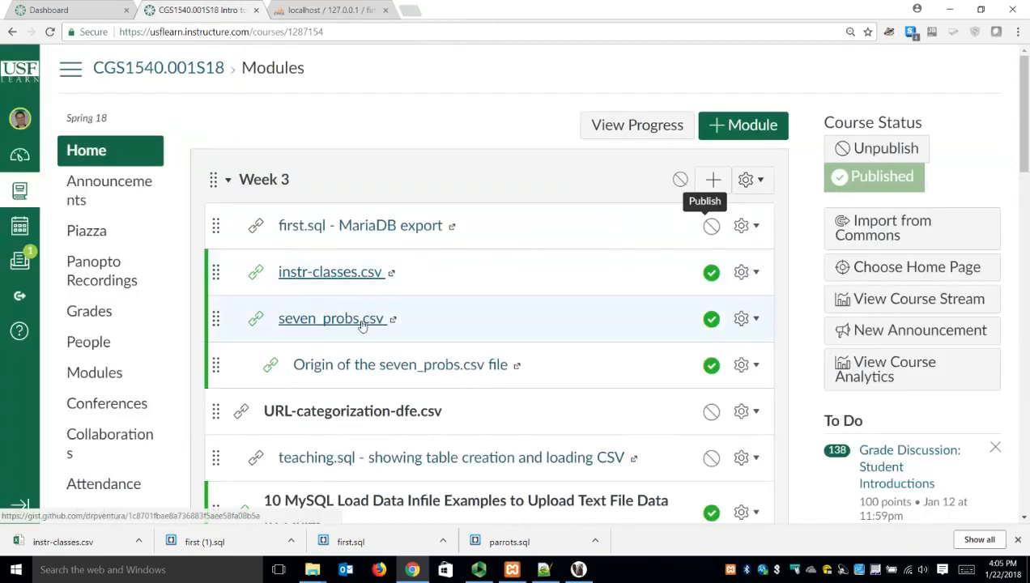
Step: Open the seven_probs.csv gist and the Origin of the seven_probs.csv file article from Week 3 in separate new tabs
{"action": "right_click", "coordinate": [358, 325]}
{"action": "left_click", "coordinate": [390, 337]}
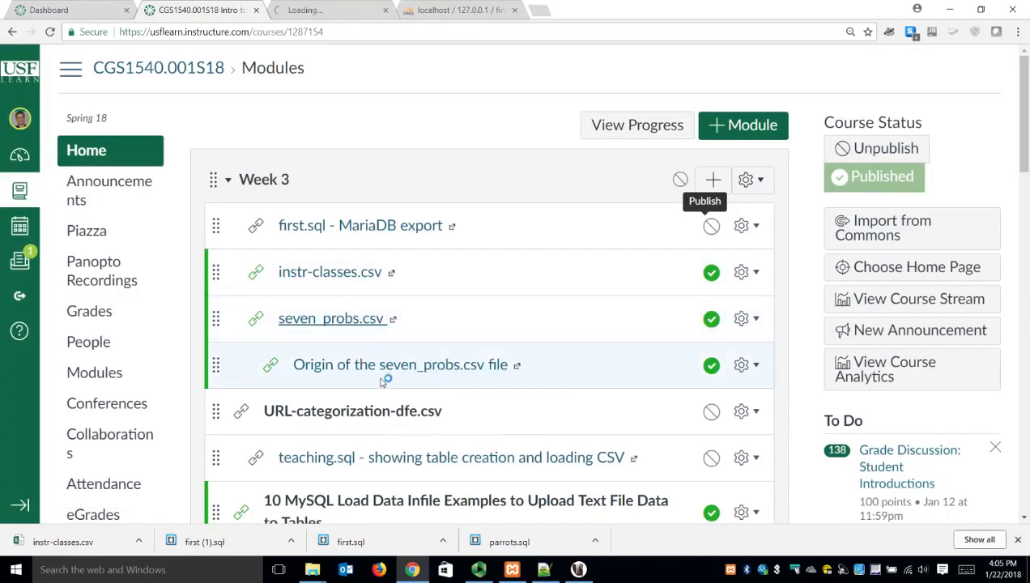
{"action": "right_click", "coordinate": [382, 368]}
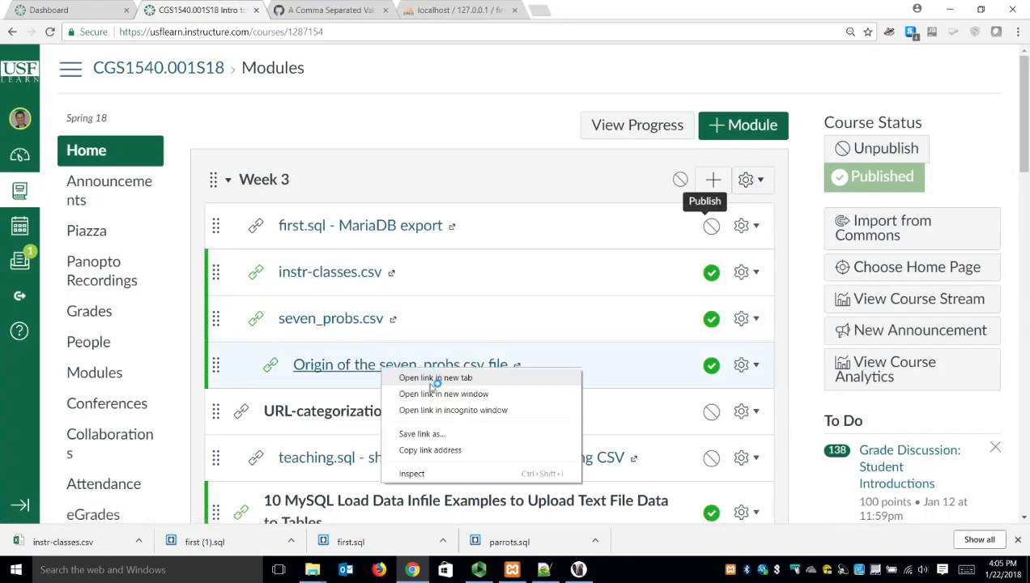
{"action": "left_click", "coordinate": [436, 378]}
{"action": "left_click", "coordinate": [458, 9]}
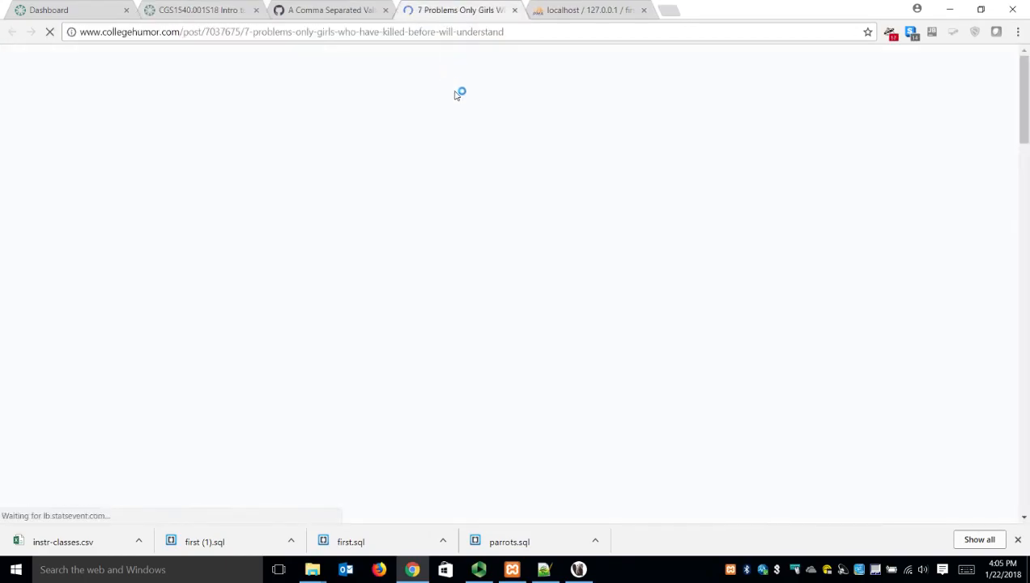
Step: Examine the seven_probs.csv gist table and the CollegeHumor source article, including its numbered titles and descriptions
{"action": "left_click", "coordinate": [334, 8]}
{"action": "scroll", "coordinate": [297, 299], "scroll_direction": "down", "scroll_amount": 5}
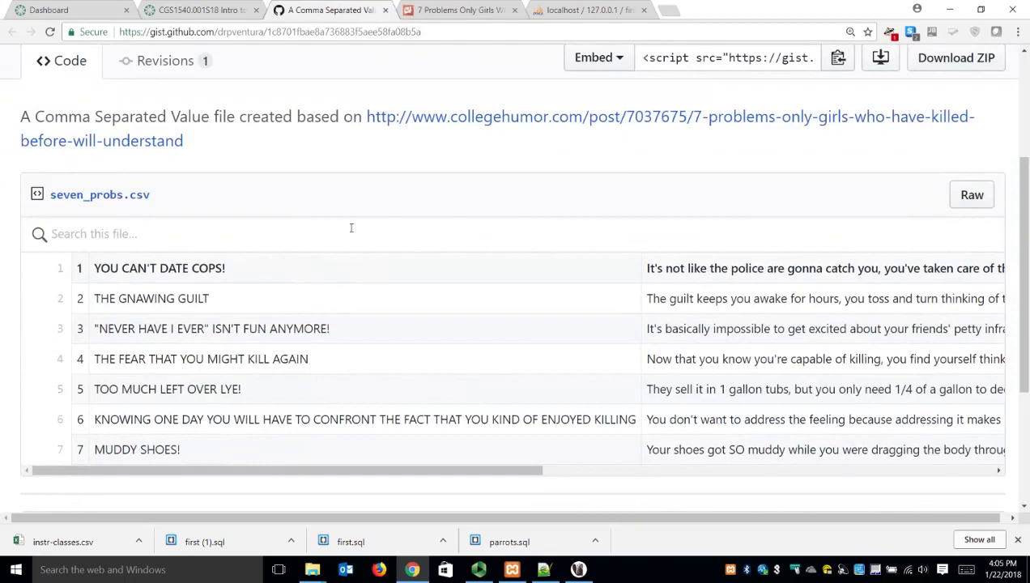
{"action": "left_click", "coordinate": [460, 10]}
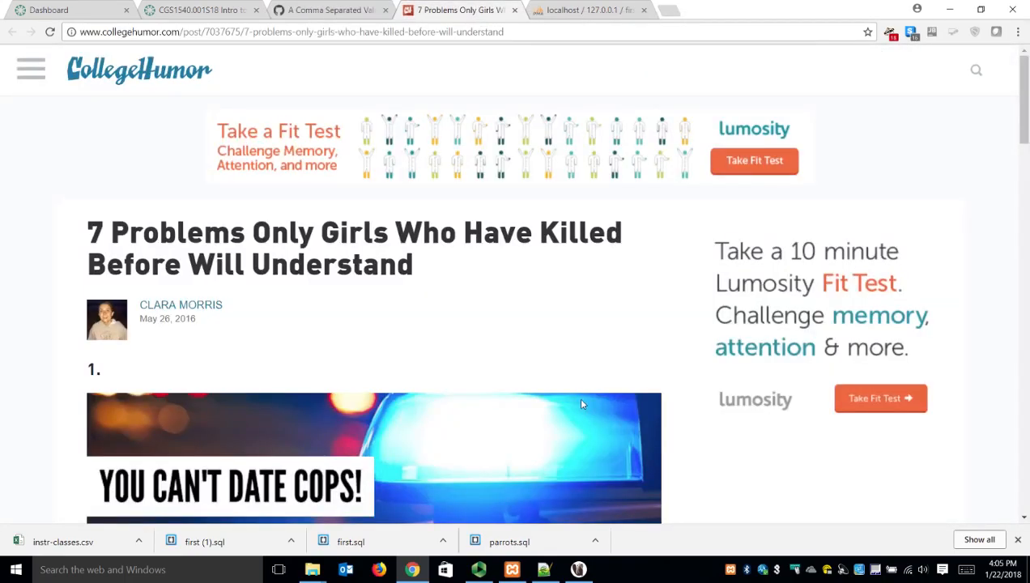
{"action": "scroll", "coordinate": [581, 404], "scroll_direction": "down", "scroll_amount": 2}
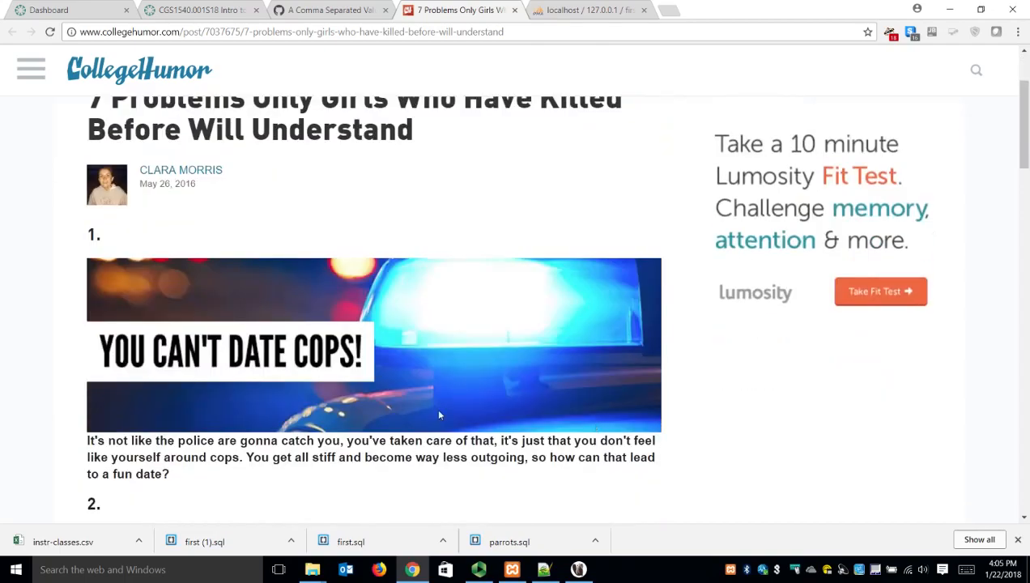
{"action": "scroll", "coordinate": [191, 386], "scroll_direction": "down", "scroll_amount": 2}
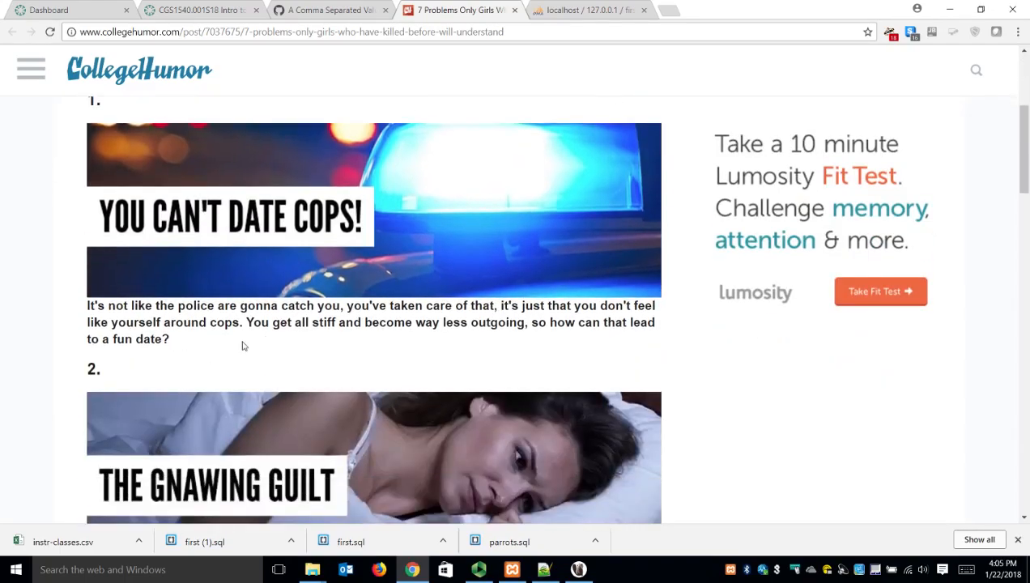
Step: Inspect the number, title and full description fields of the seven_probs.csv table in the gist
{"action": "left_click", "coordinate": [339, 8]}
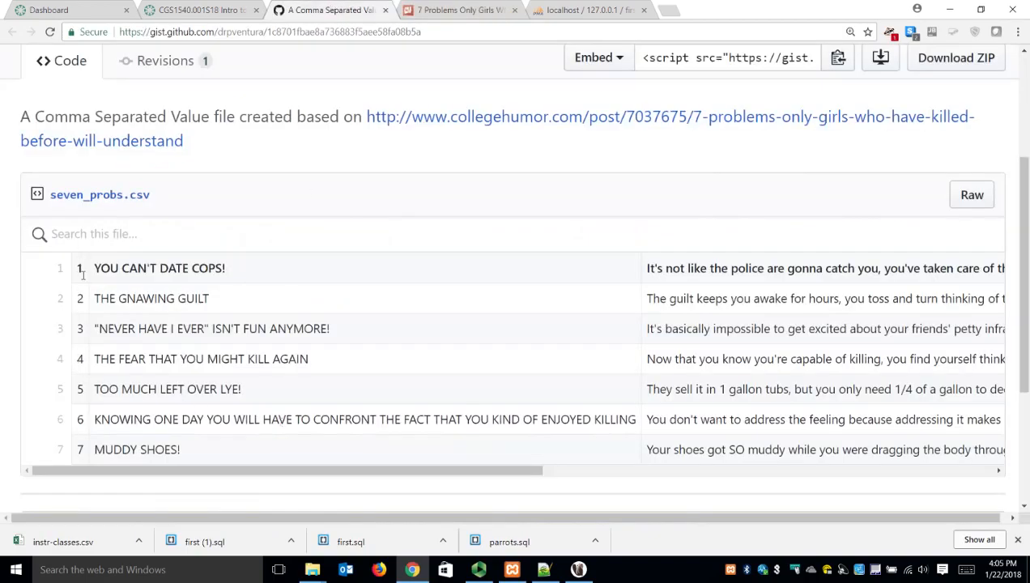
{"action": "left_click_drag", "start_coordinate": [77, 268], "coordinate": [86, 275]}
{"action": "left_click_drag", "start_coordinate": [94, 269], "coordinate": [261, 272]}
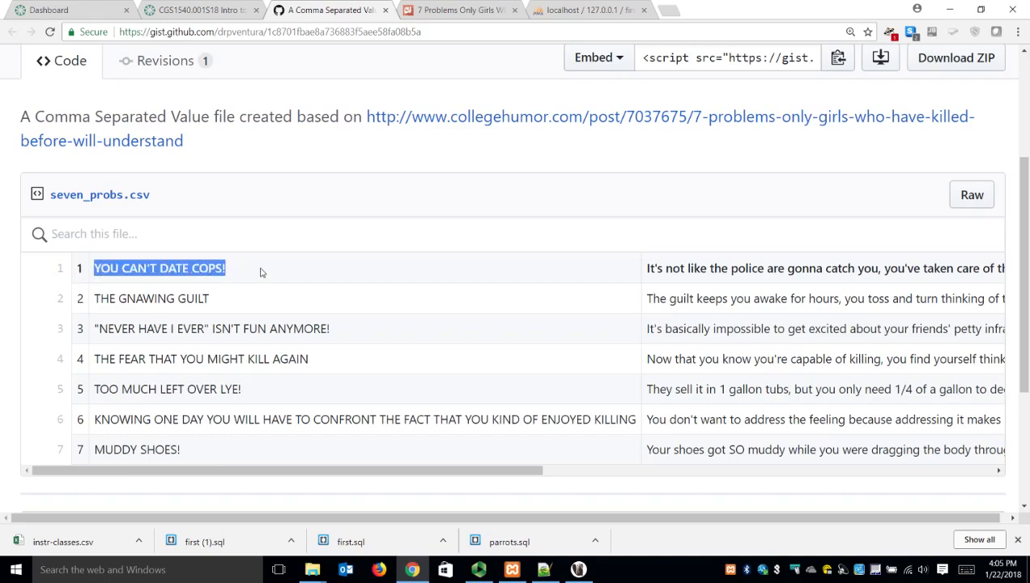
{"action": "left_click", "coordinate": [653, 275]}
{"action": "left_click_drag", "start_coordinate": [491, 478], "coordinate": [953, 495]}
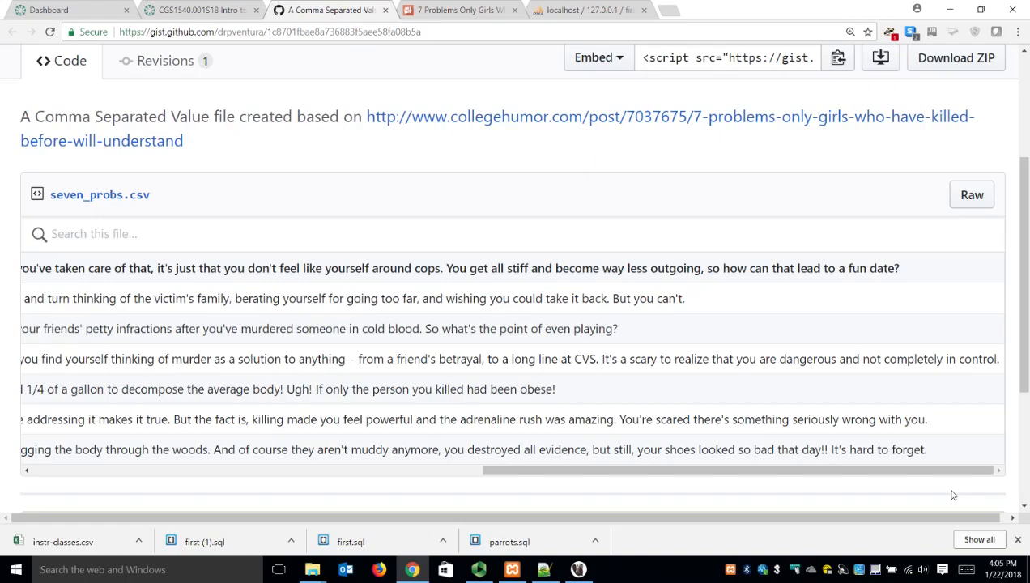
{"action": "left_click_drag", "start_coordinate": [937, 471], "coordinate": [487, 442]}
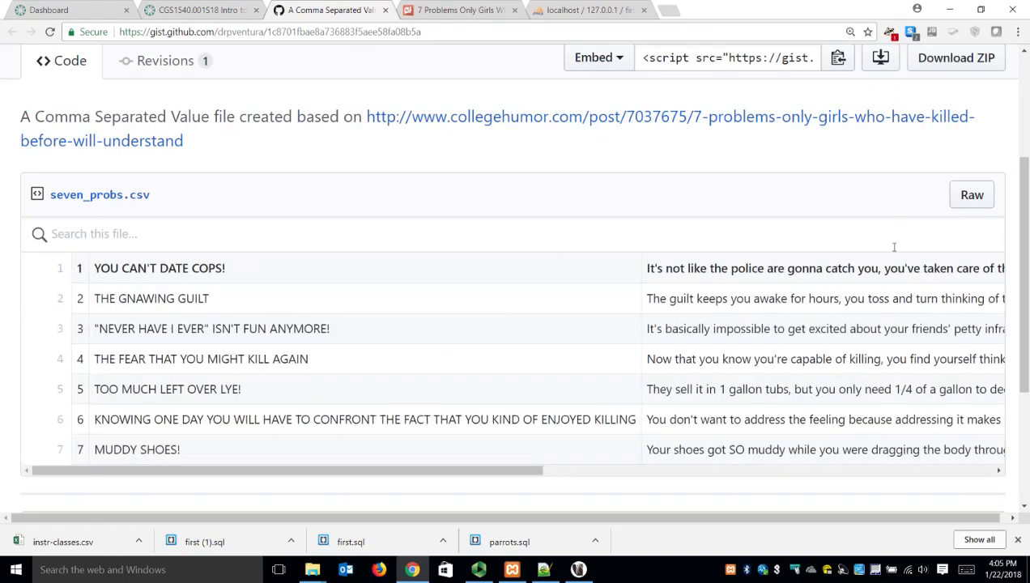
Step: Save the raw file from the gist as seven_probs.csv in the Downloads folder
{"action": "right_click", "coordinate": [969, 205]}
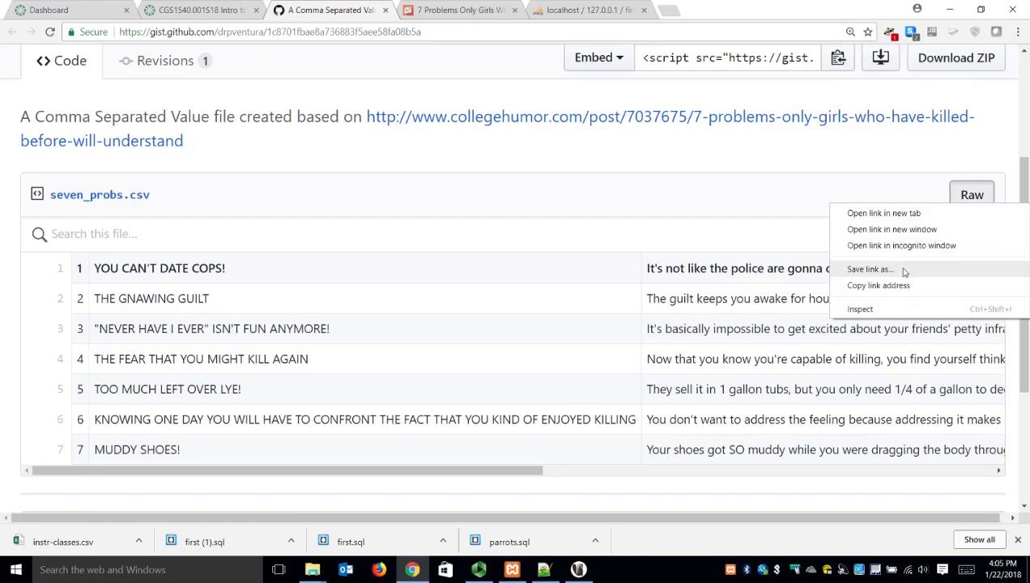
{"action": "left_click", "coordinate": [870, 269]}
{"action": "left_click", "coordinate": [531, 343]}
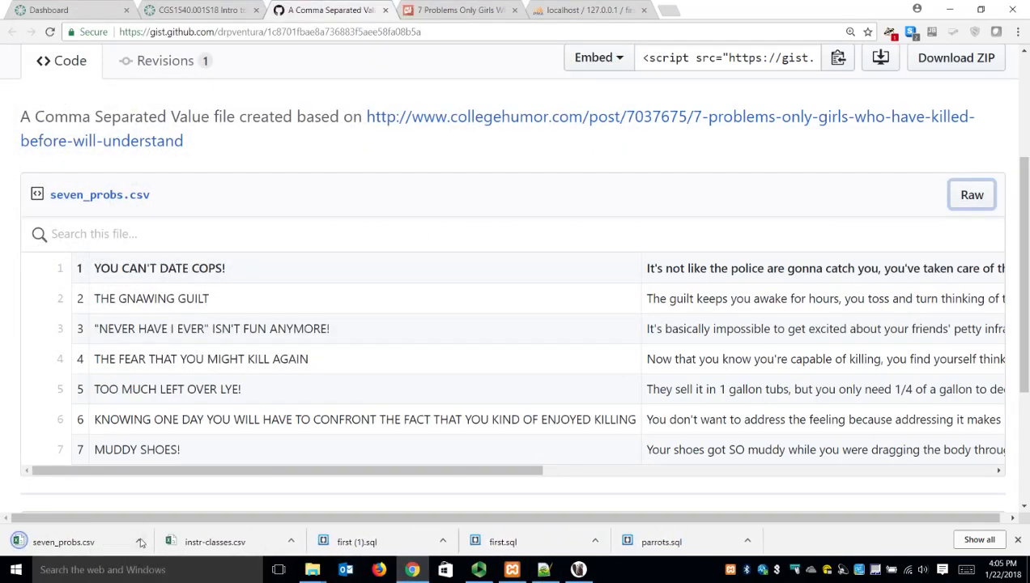
Step: Open the downloaded seven_probs.csv in maximized Notepad++ and highlight the quotation mark that opens line 1's description
{"action": "left_click", "coordinate": [139, 544]}
{"action": "left_click", "coordinate": [174, 495]}
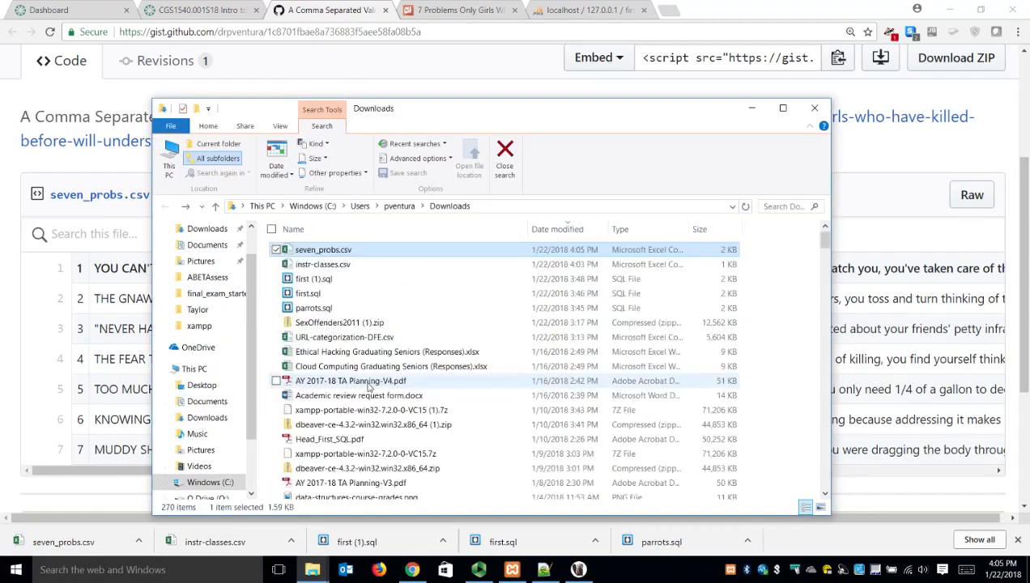
{"action": "right_click", "coordinate": [329, 252]}
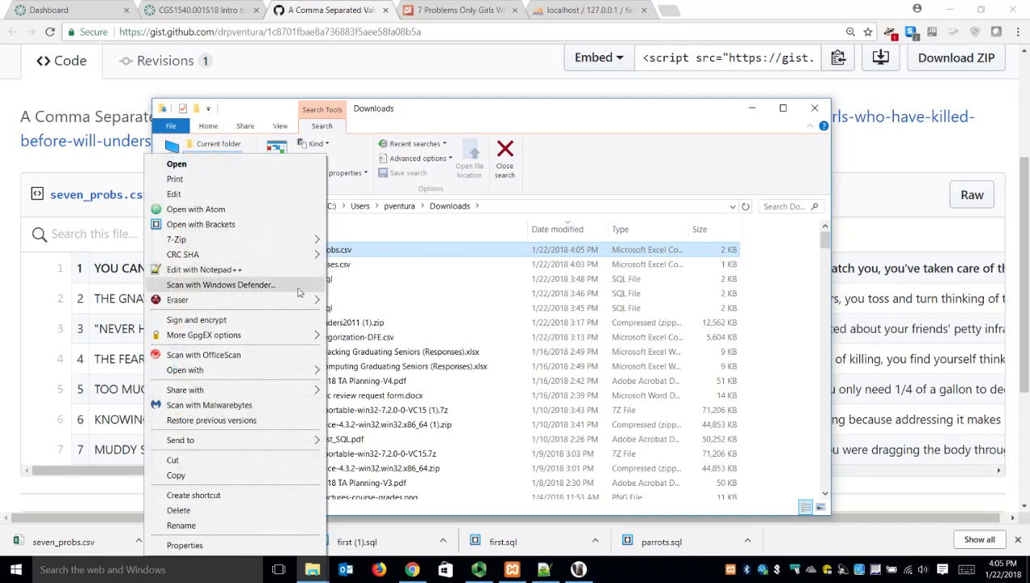
{"action": "left_click", "coordinate": [281, 271]}
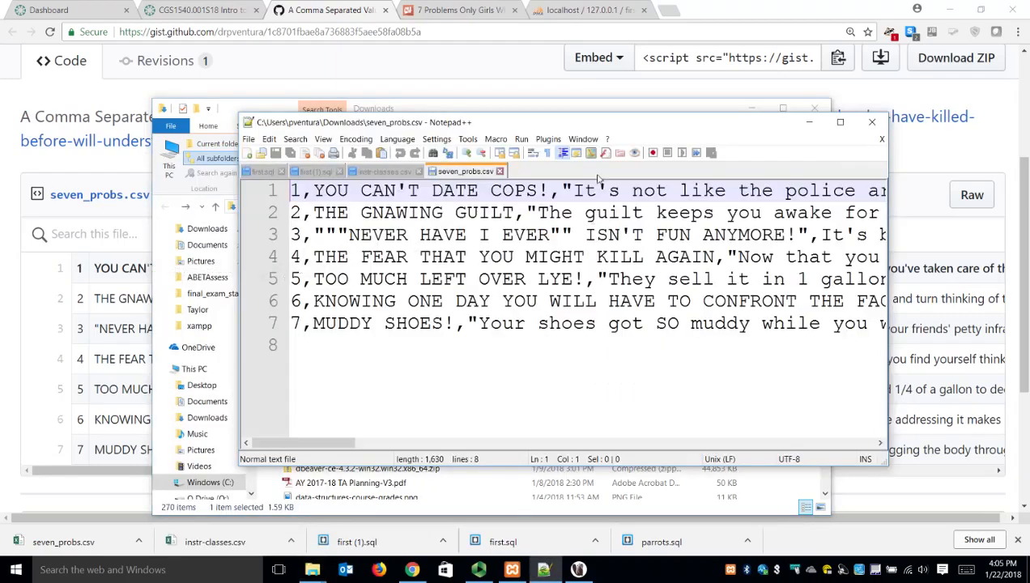
{"action": "double_click", "coordinate": [613, 128]}
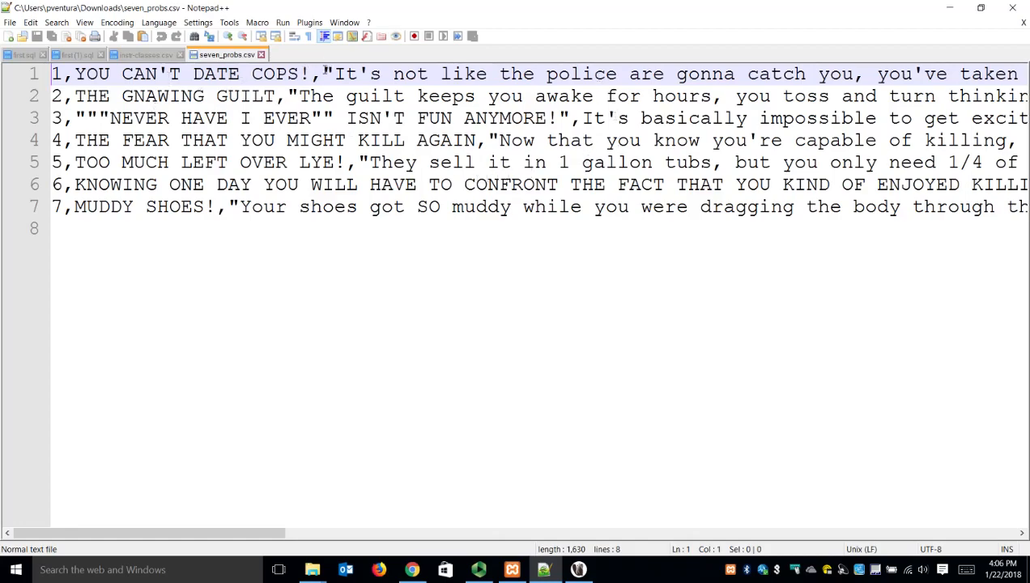
{"action": "left_click", "coordinate": [325, 74]}
{"action": "key", "text": "shift+Right"}
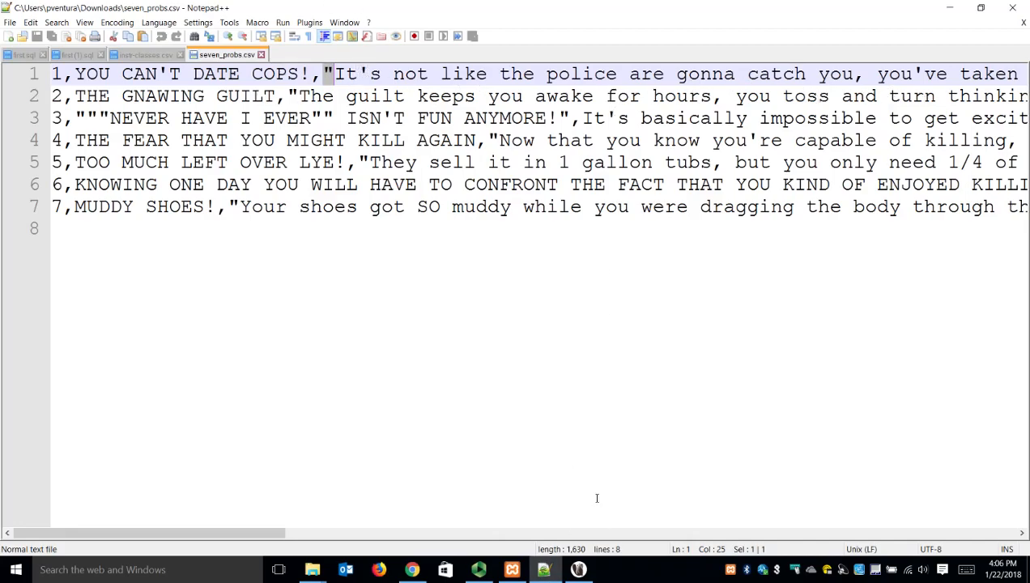
Step: Open seven_probs.csv from the Downloads folder in Excel and enlarge the sheet to 250%
{"action": "left_click", "coordinate": [415, 570]}
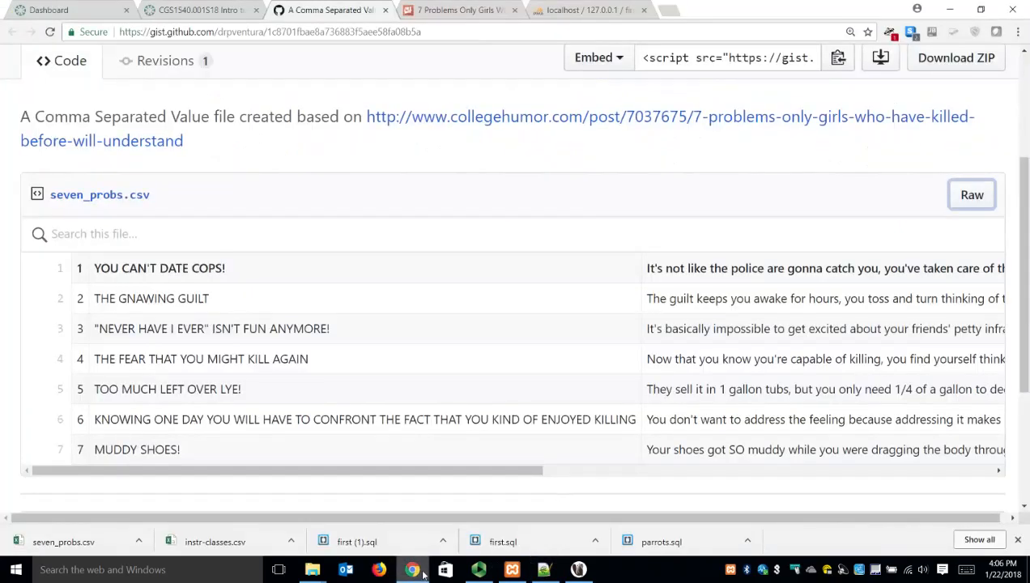
{"action": "mouse_move", "coordinate": [318, 571]}
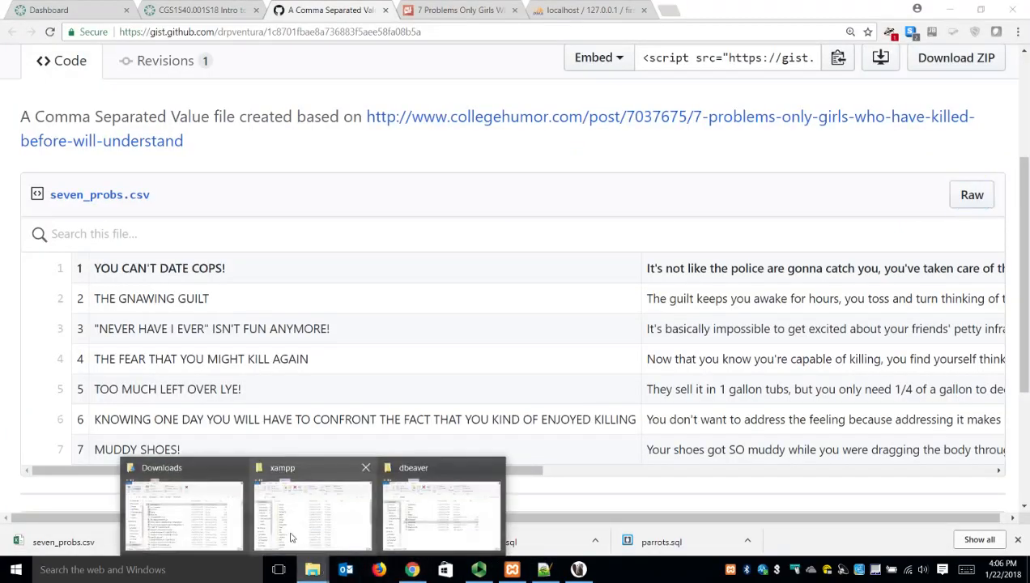
{"action": "left_click", "coordinate": [214, 518]}
{"action": "double_click", "coordinate": [335, 256]}
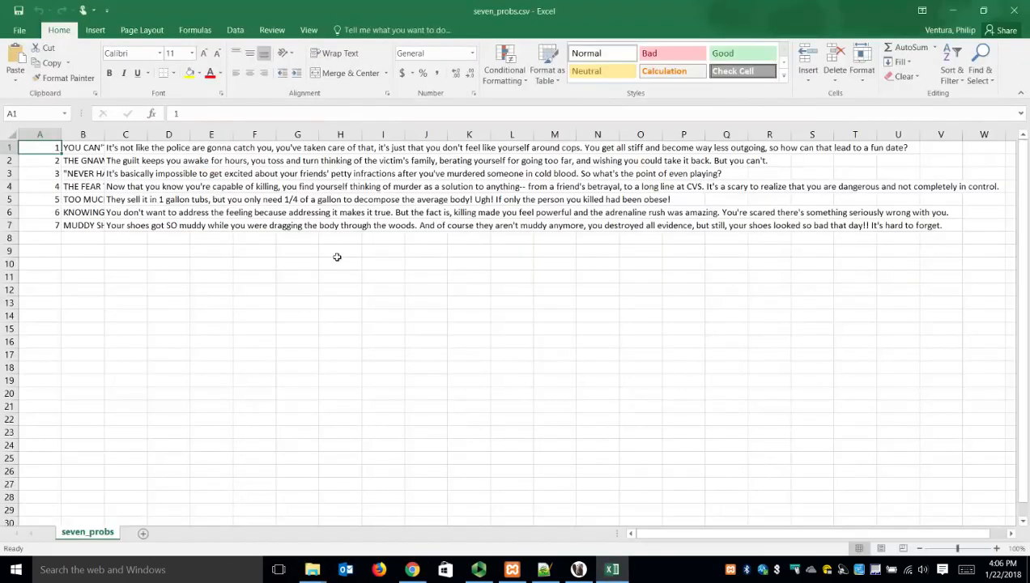
{"action": "scroll", "coordinate": [337, 257], "scroll_direction": "up", "scroll_amount": 10, "text": "ctrl"}
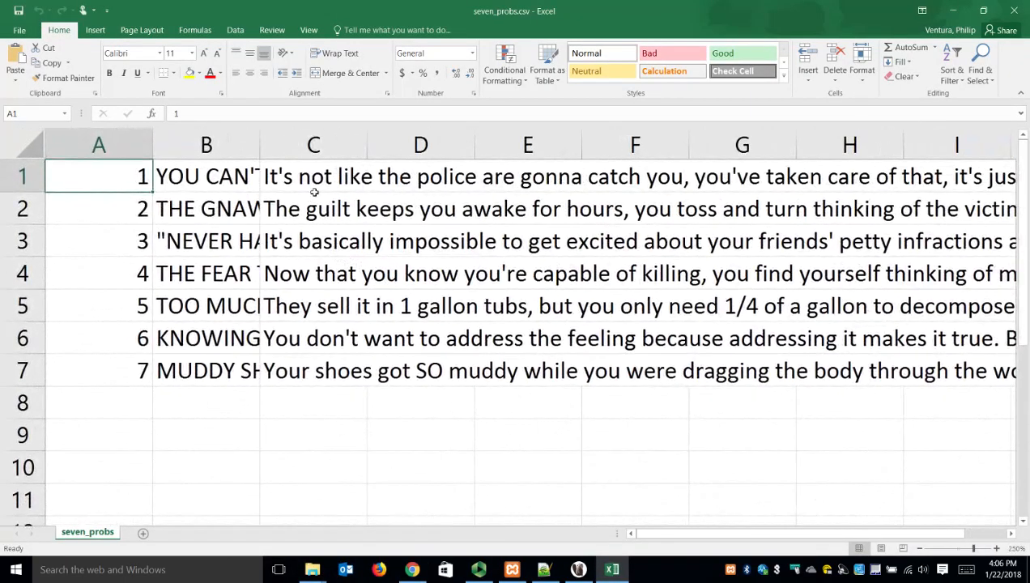
Step: Inspect cell C1 and the cells its description overflows across row 1, then return to cell A1
{"action": "left_click", "coordinate": [310, 177]}
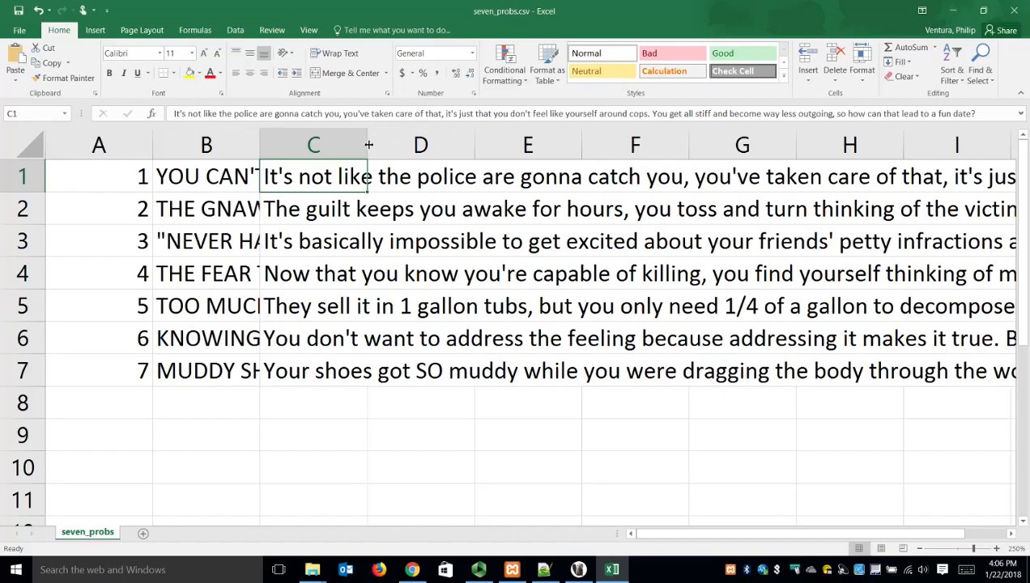
{"action": "left_click", "coordinate": [687, 189]}
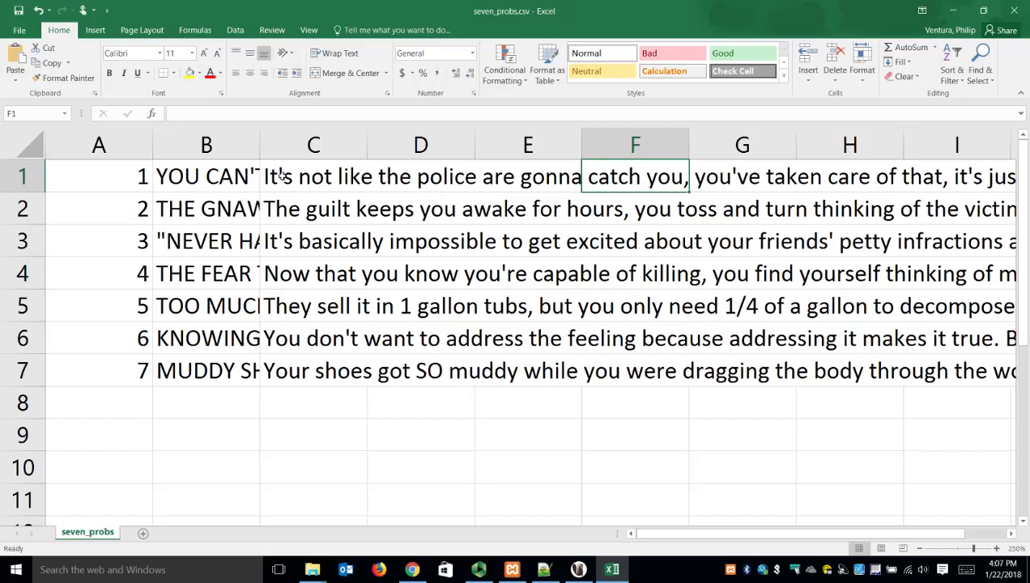
{"action": "key", "text": "Right"}
{"action": "key", "text": "Right"}
{"action": "key", "text": "Right"}
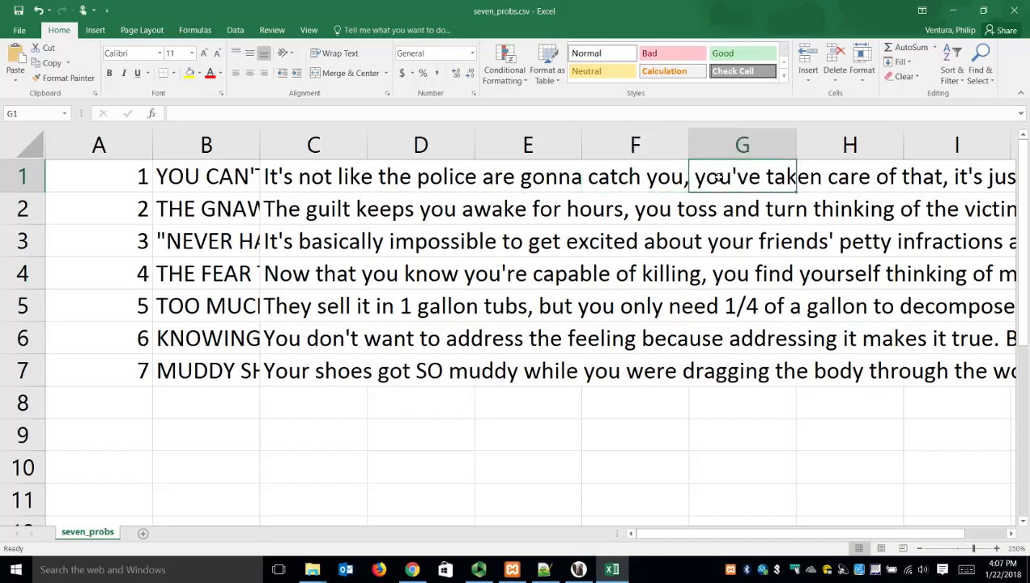
{"action": "key", "text": "Right"}
{"action": "key", "text": "Right"}
{"action": "key", "text": "Right"}
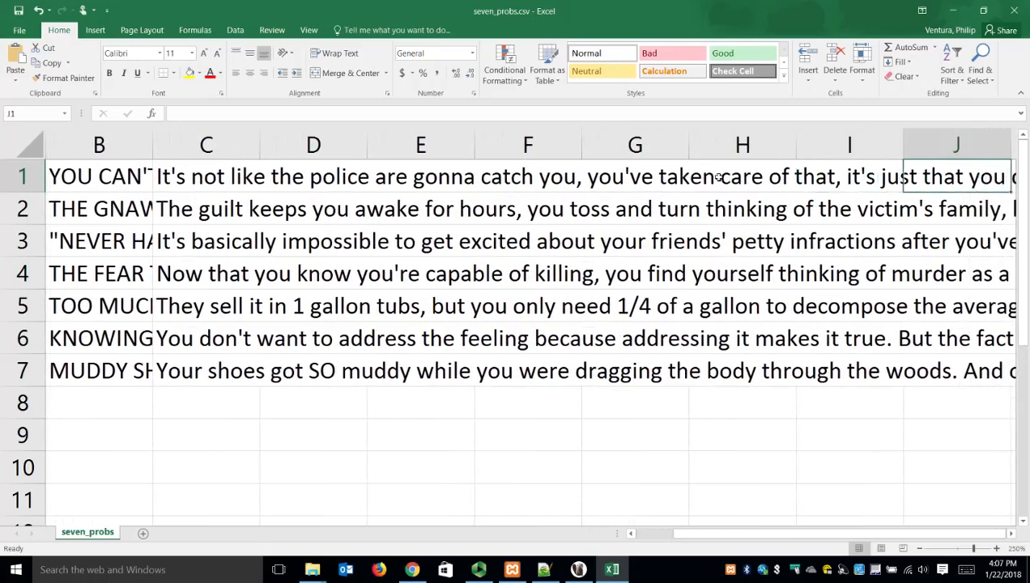
{"action": "scroll", "coordinate": [718, 177], "scroll_direction": "right", "scroll_amount": 5}
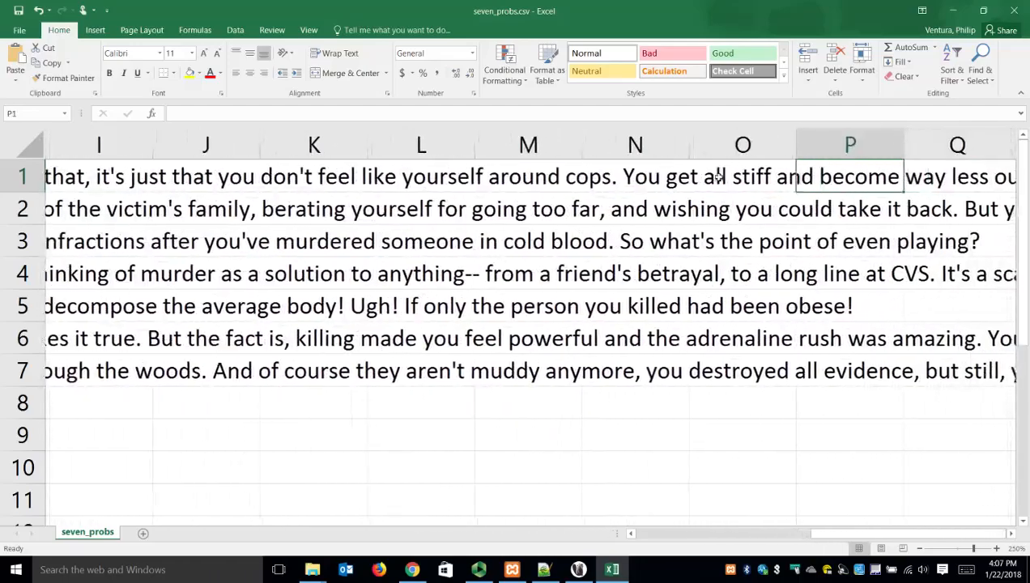
{"action": "key", "text": "ctrl+Home"}
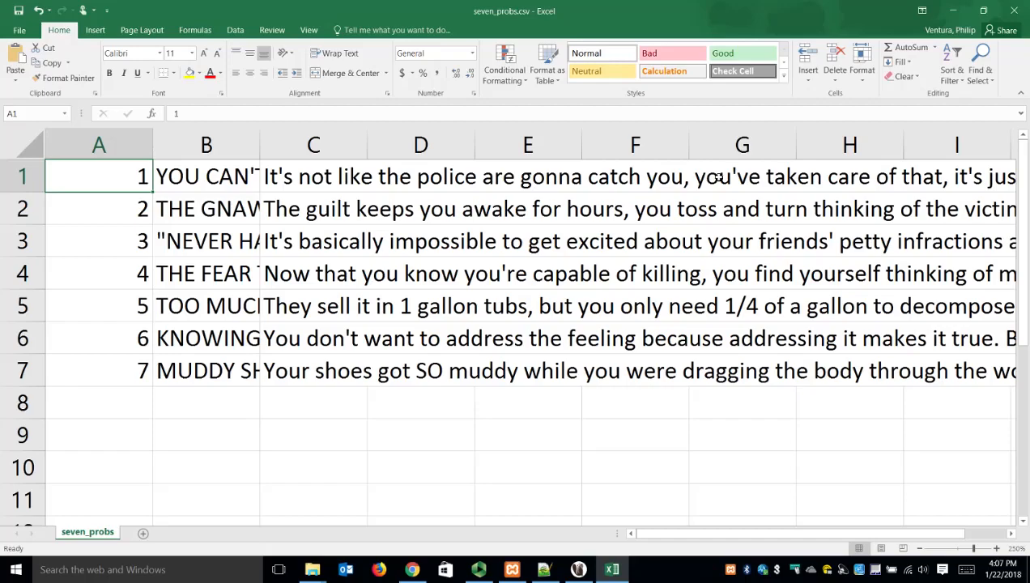
Step: Minimize the workbook, switch to Notepad++, and highlight the comma after "catch you" in line 1 of seven_probs.csv
{"action": "left_click", "coordinate": [954, 9]}
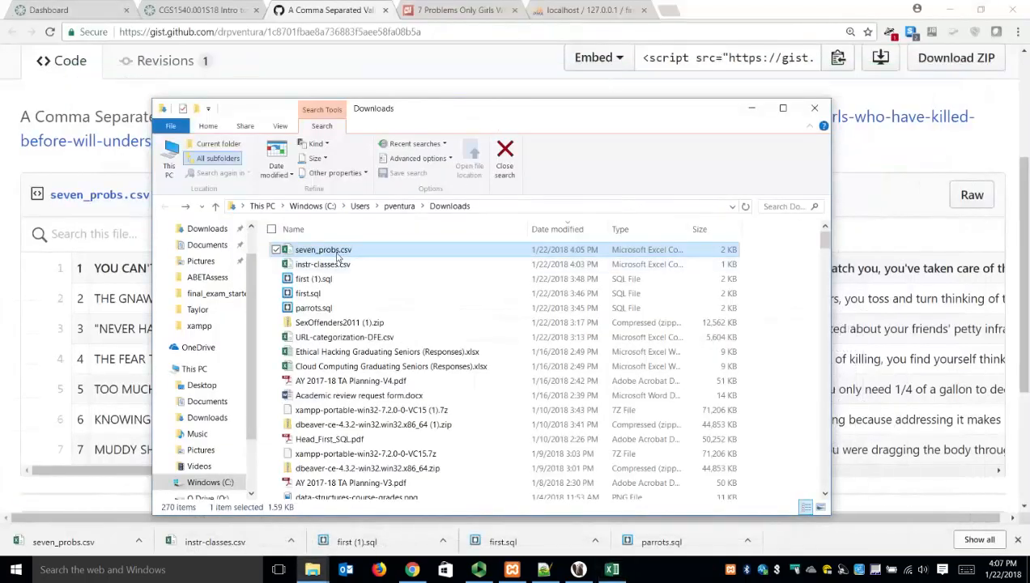
{"action": "left_click", "coordinate": [544, 570]}
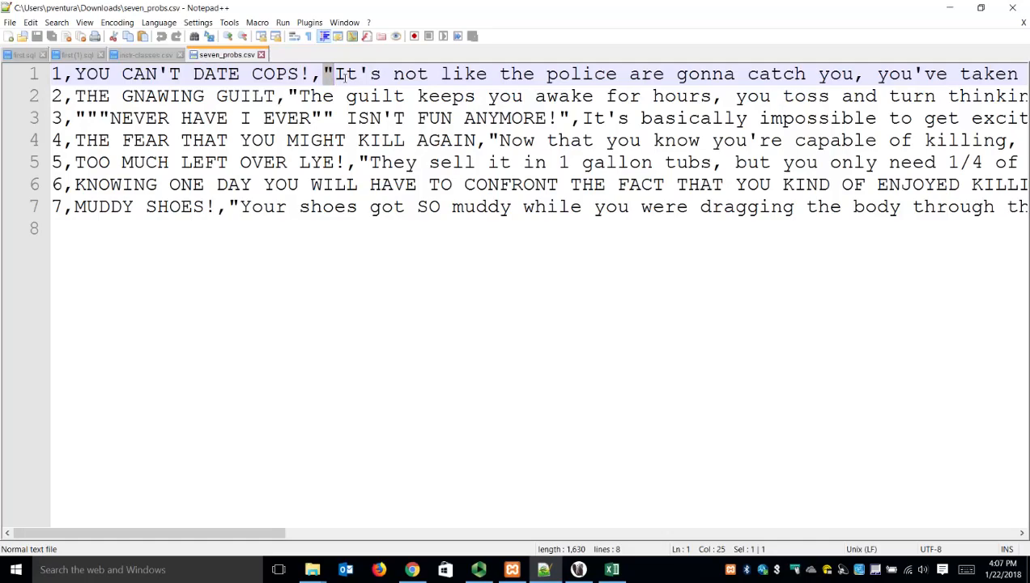
{"action": "left_click", "coordinate": [851, 78]}
{"action": "left_click", "coordinate": [866, 81], "text": "shift"}
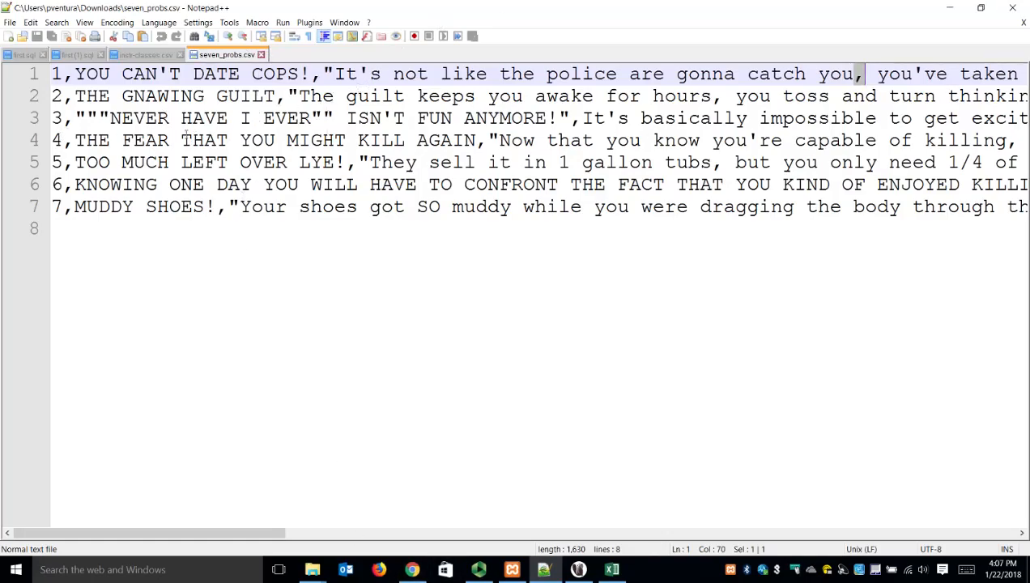
Step: Return to the seven_probs workbook in Excel, select cell B3, and widen column B to reveal more of the titles
{"action": "left_click", "coordinate": [610, 569]}
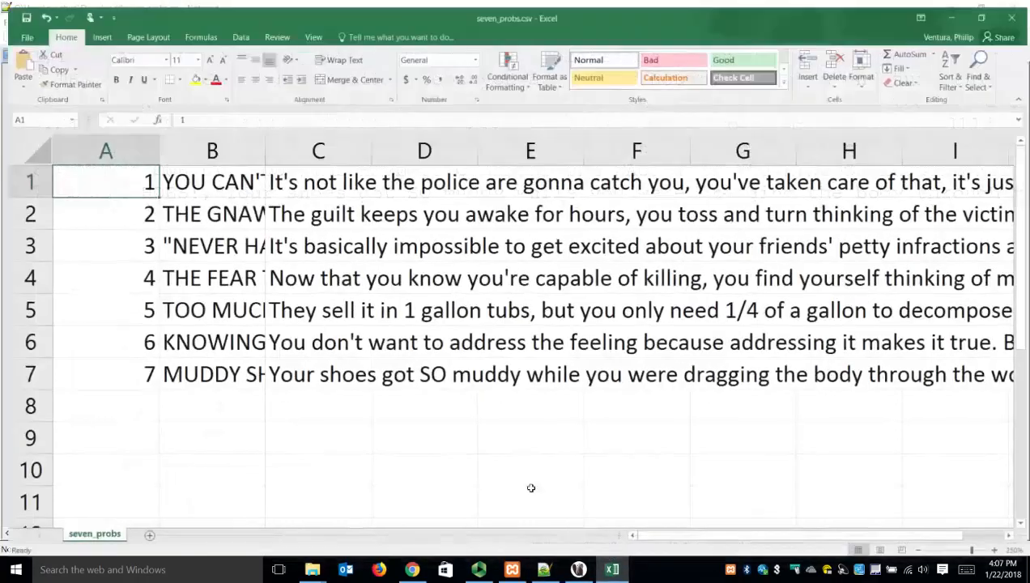
{"action": "left_click", "coordinate": [186, 244]}
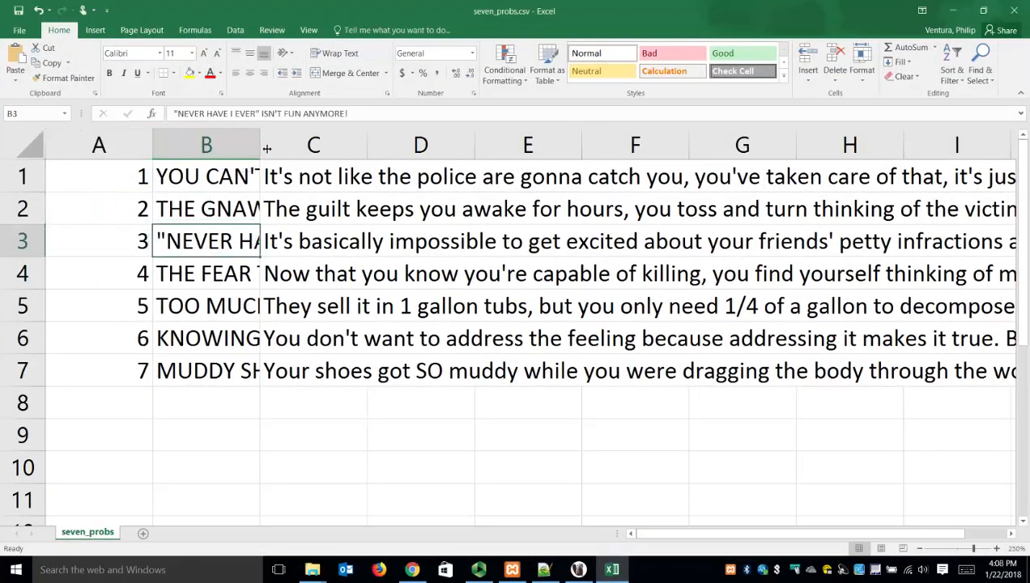
{"action": "left_click_drag", "start_coordinate": [267, 153], "coordinate": [500, 141]}
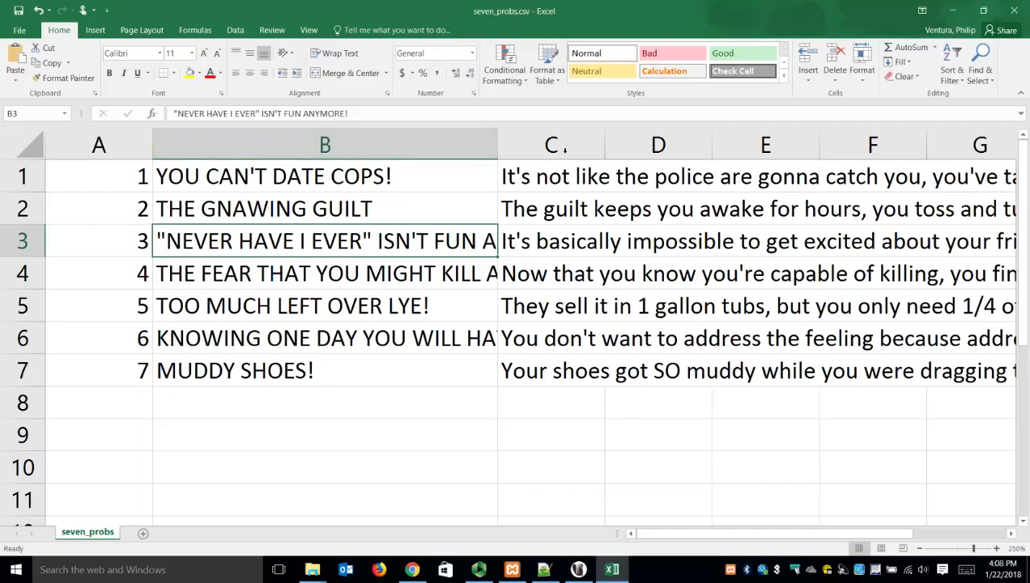
Step: Switch to Notepad++ and highlight the opening, inner and closing quotation marks around the "NEVER HAVE I EVER" title in line 3 of seven_probs.csv
{"action": "left_click", "coordinate": [544, 569]}
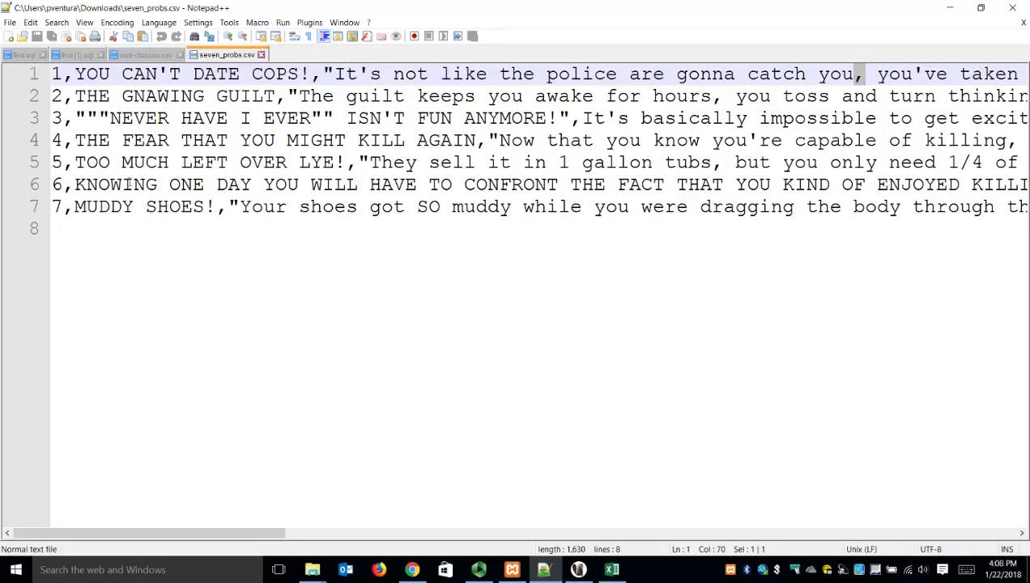
{"action": "left_click", "coordinate": [89, 120]}
{"action": "mouse_move", "coordinate": [94, 121]}
{"action": "left_mouse_down"}
{"action": "mouse_move", "coordinate": [175, 119]}
{"action": "mouse_move", "coordinate": [112, 125]}
{"action": "left_mouse_up"}
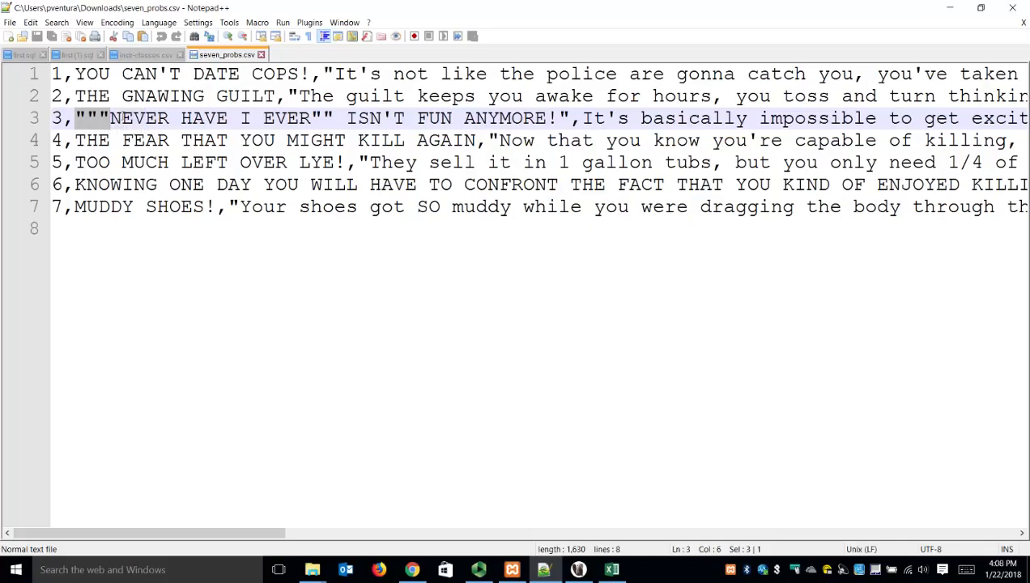
{"action": "left_click_drag", "start_coordinate": [311, 119], "coordinate": [323, 119]}
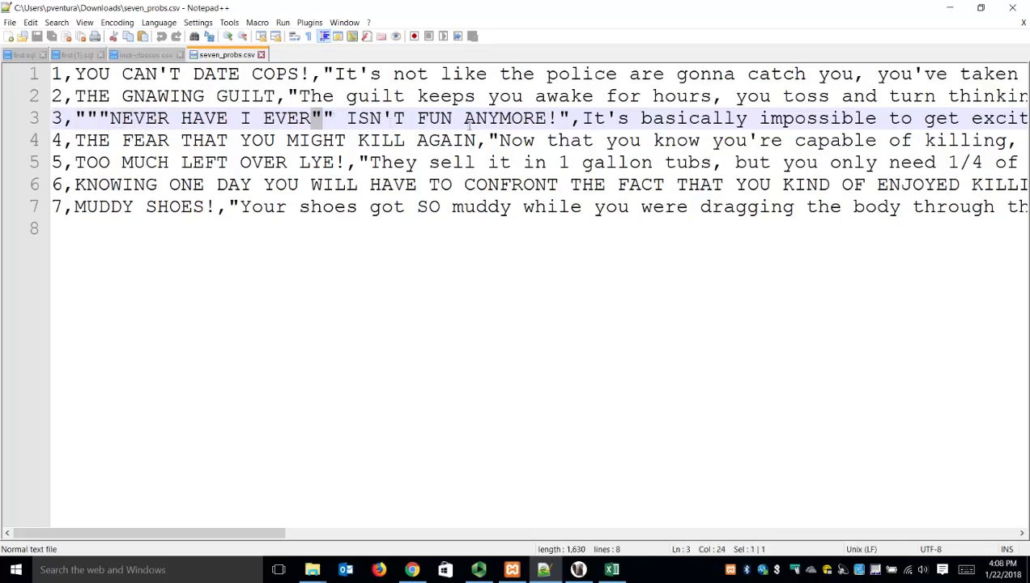
{"action": "left_click_drag", "start_coordinate": [558, 119], "coordinate": [573, 120]}
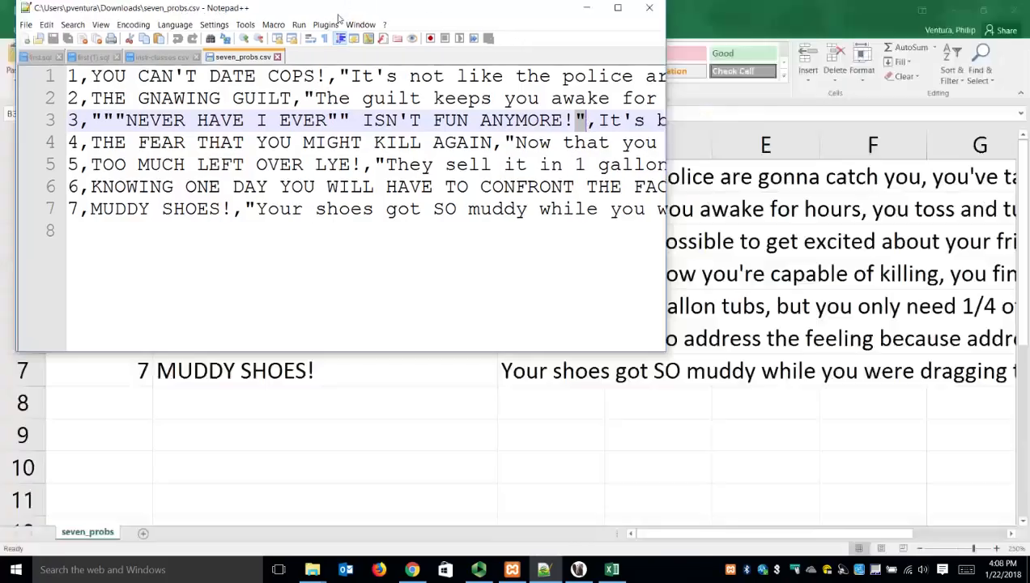
{"action": "left_click_drag", "start_coordinate": [336, 6], "coordinate": [616, 142]}
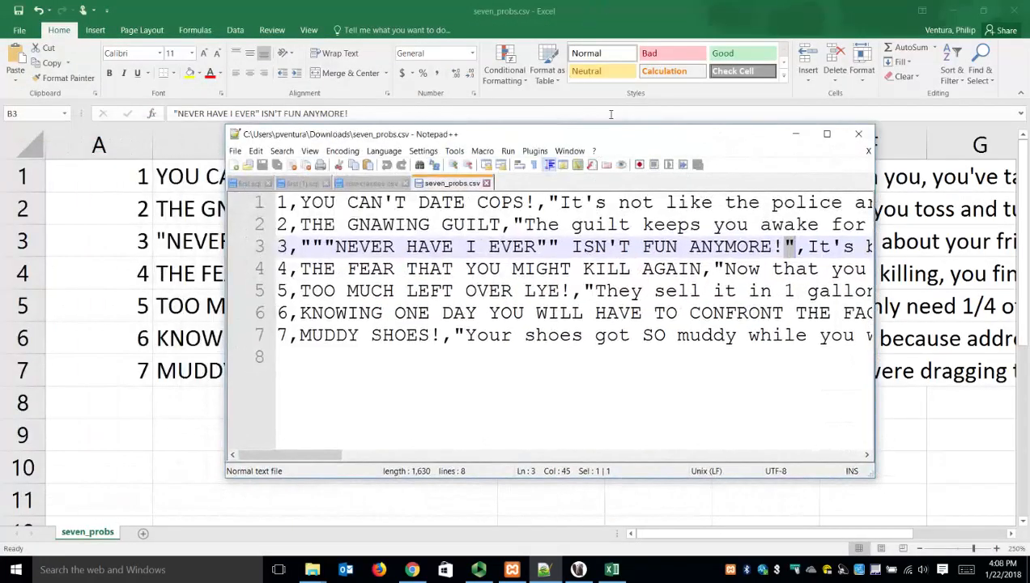
{"action": "double_click", "coordinate": [600, 140]}
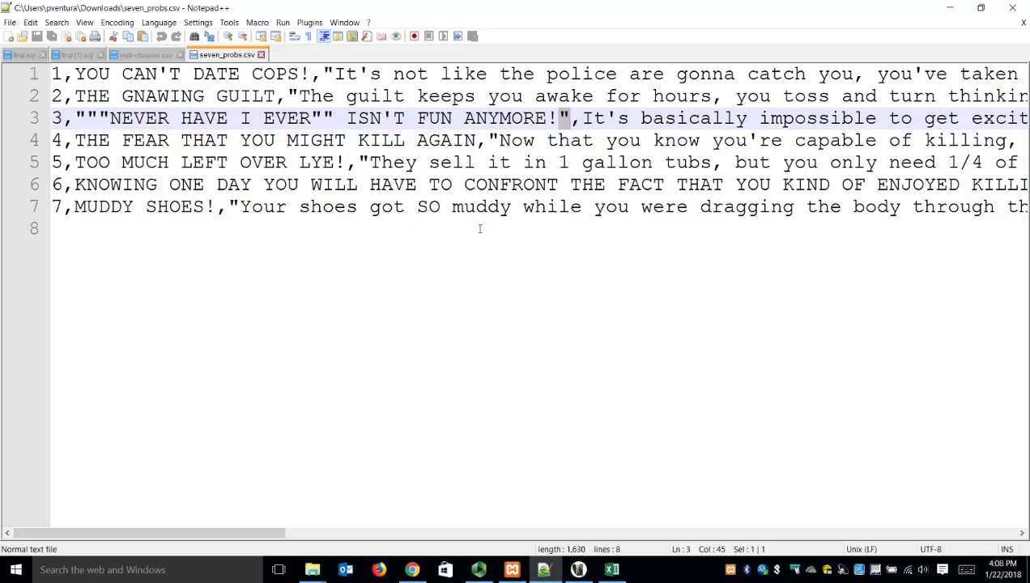
Step: Switch to Chrome and look through the CollegeHumor article "7 Problems Only Girls Who Have Killed Before Will Understand", the source of the CSV text
{"action": "left_click", "coordinate": [412, 569]}
{"action": "left_click", "coordinate": [452, 10]}
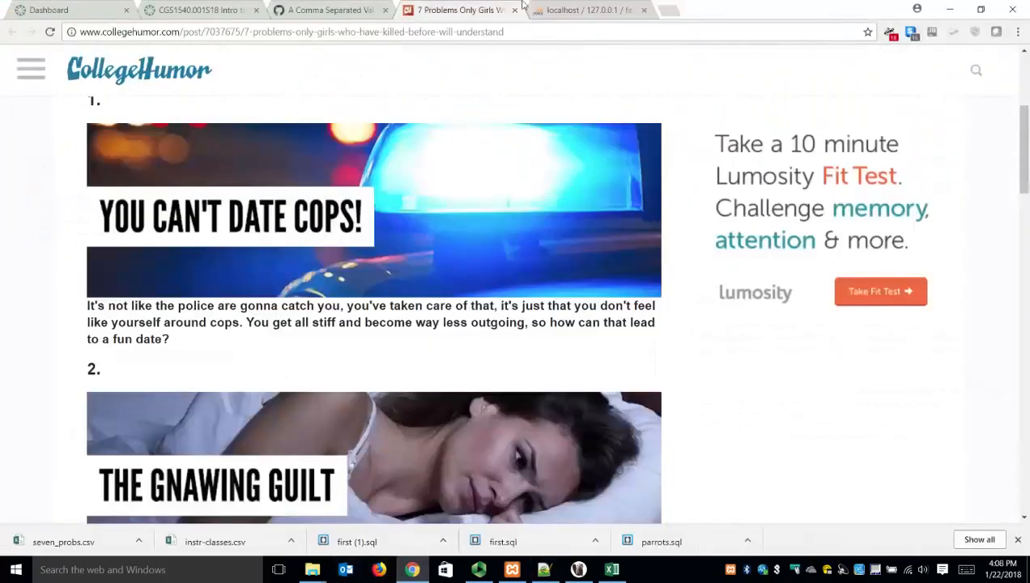
{"action": "scroll", "coordinate": [458, 239], "scroll_direction": "down", "scroll_amount": 7}
{"action": "scroll", "coordinate": [461, 244], "scroll_direction": "down", "scroll_amount": 20}
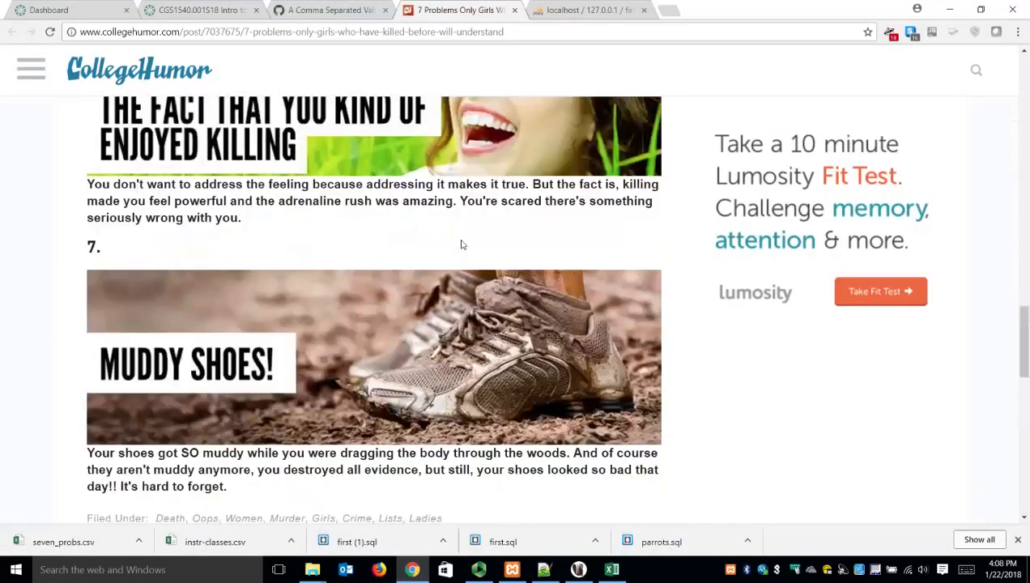
{"action": "scroll", "coordinate": [462, 246], "scroll_direction": "up", "scroll_amount": 5}
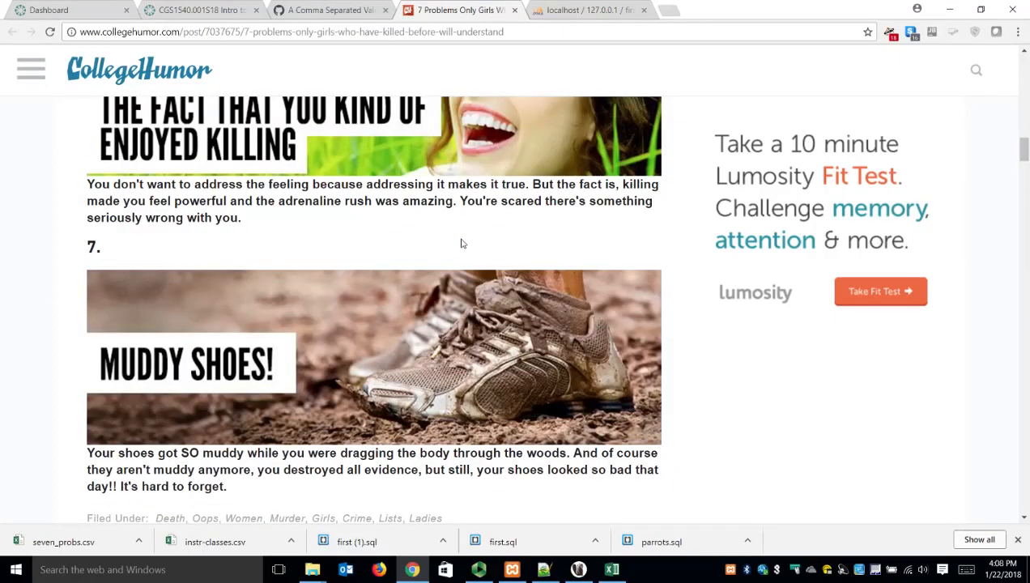
{"action": "scroll", "coordinate": [462, 243], "scroll_direction": "up", "scroll_amount": 15}
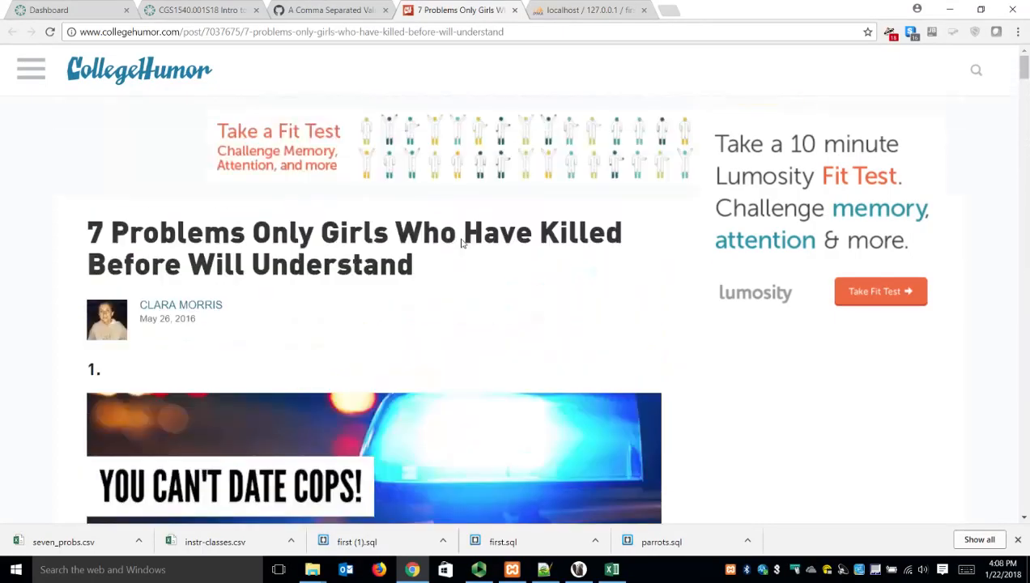
{"action": "scroll", "coordinate": [465, 243], "scroll_direction": "down", "scroll_amount": 4}
{"action": "scroll", "coordinate": [461, 243], "scroll_direction": "up", "scroll_amount": 2}
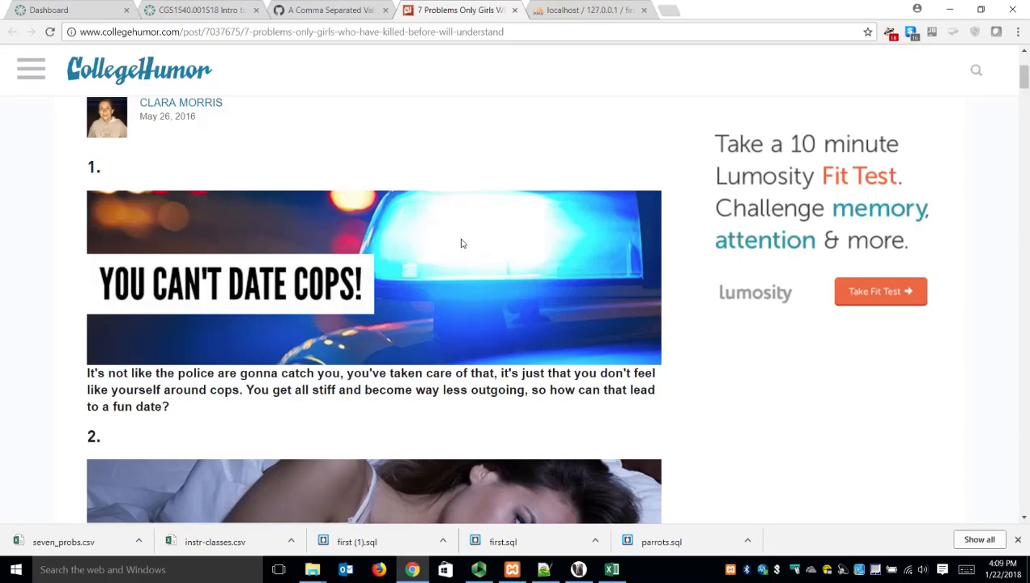
Step: Return to the CGS1540 course page and publish the URL-categorization-dfe.csv item in the Week 3 module
{"action": "left_click", "coordinate": [209, 8]}
{"action": "scroll", "coordinate": [421, 437], "scroll_direction": "down", "scroll_amount": 2}
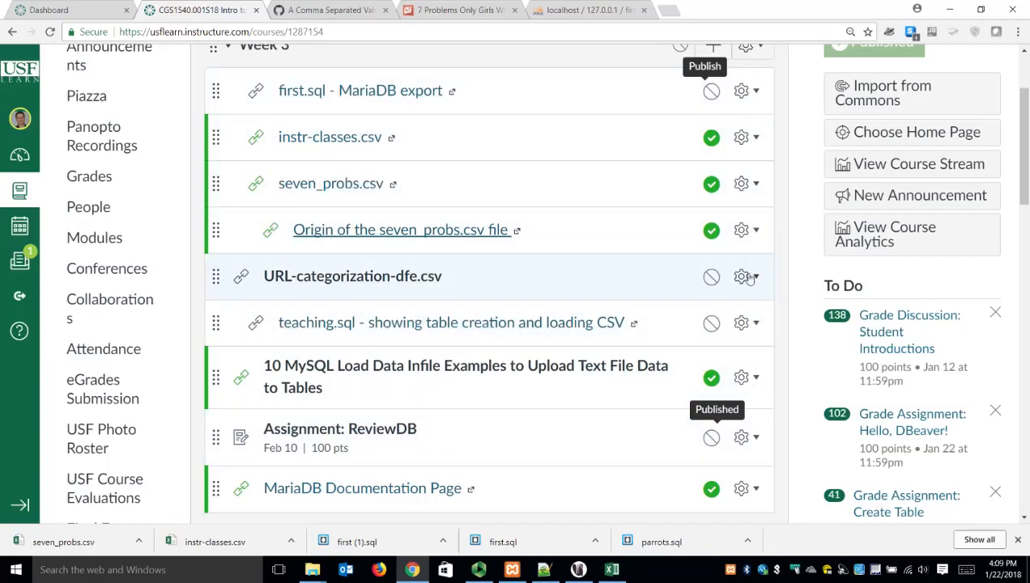
{"action": "left_click", "coordinate": [711, 276]}
Step: Open the URL-categorization-dfe.csv item in a new tab, follow it to its GitHub page, and review the file details
{"action": "right_click", "coordinate": [452, 283]}
{"action": "left_click", "coordinate": [454, 288]}
{"action": "left_click", "coordinate": [565, 11]}
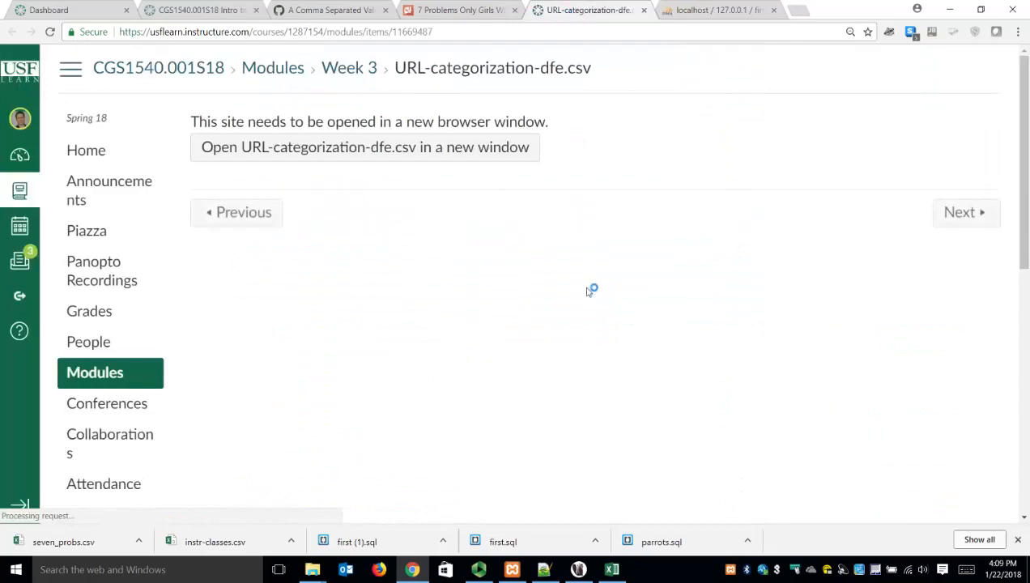
{"action": "left_click", "coordinate": [506, 154]}
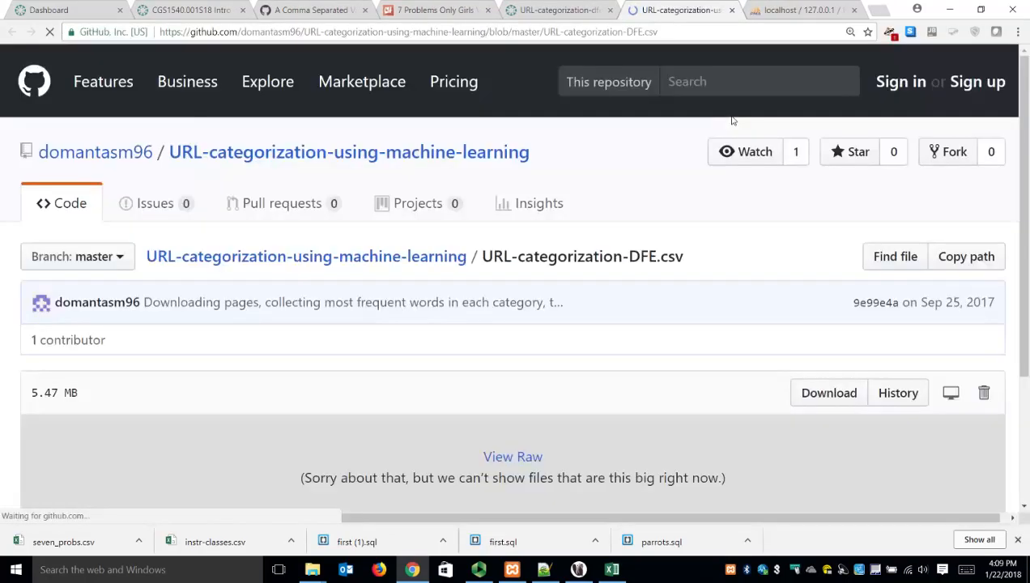
{"action": "scroll", "coordinate": [567, 273], "scroll_direction": "down", "scroll_amount": 3}
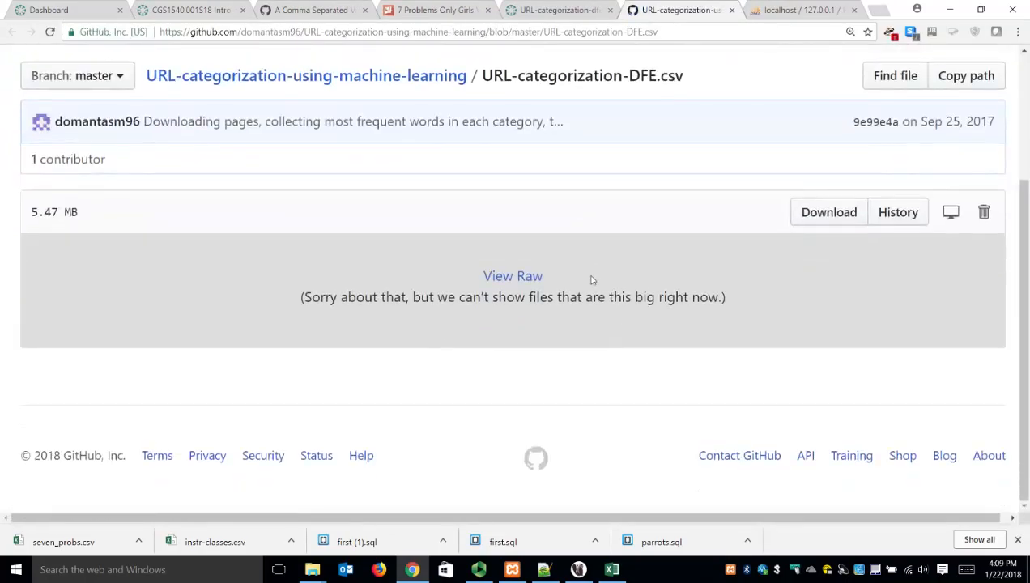
{"action": "scroll", "coordinate": [624, 317], "scroll_direction": "up", "scroll_amount": 3}
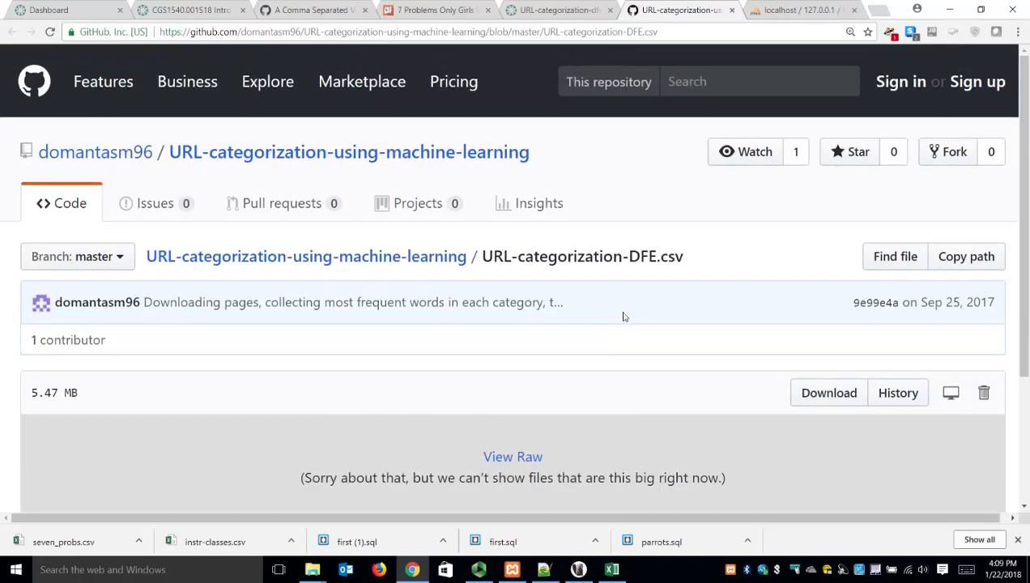
{"action": "scroll", "coordinate": [622, 317], "scroll_direction": "down", "scroll_amount": 3}
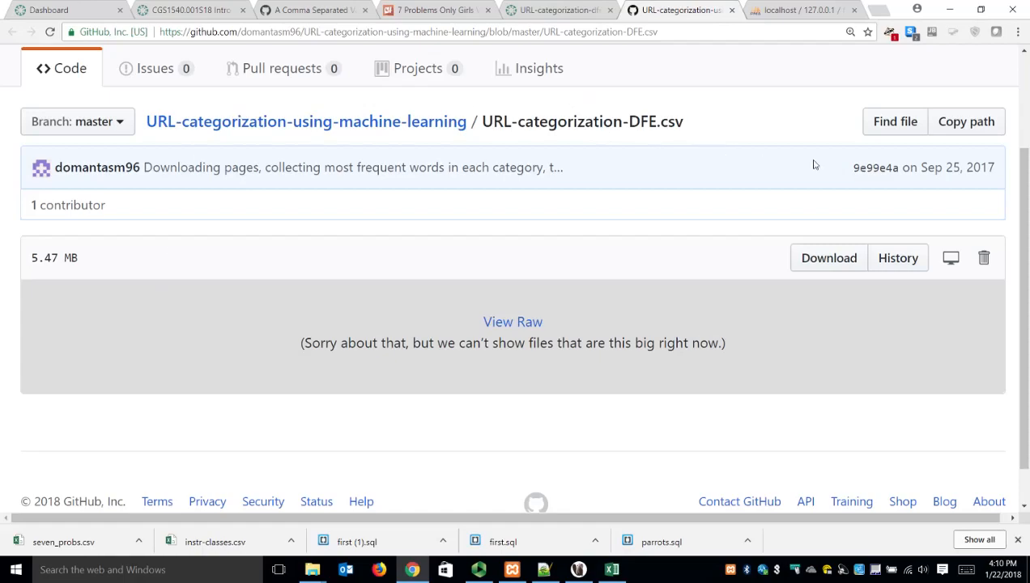
Step: Save URL-categorization-DFE.csv from its GitHub page to the computer instead of viewing the raw text in the browser
{"action": "left_click", "coordinate": [839, 266]}
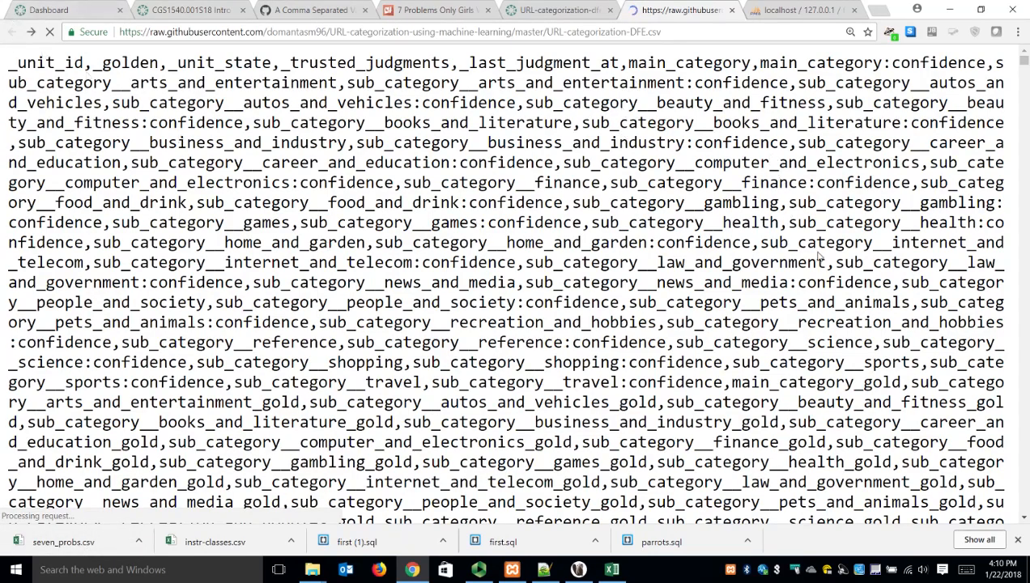
{"action": "key", "text": "alt+Left"}
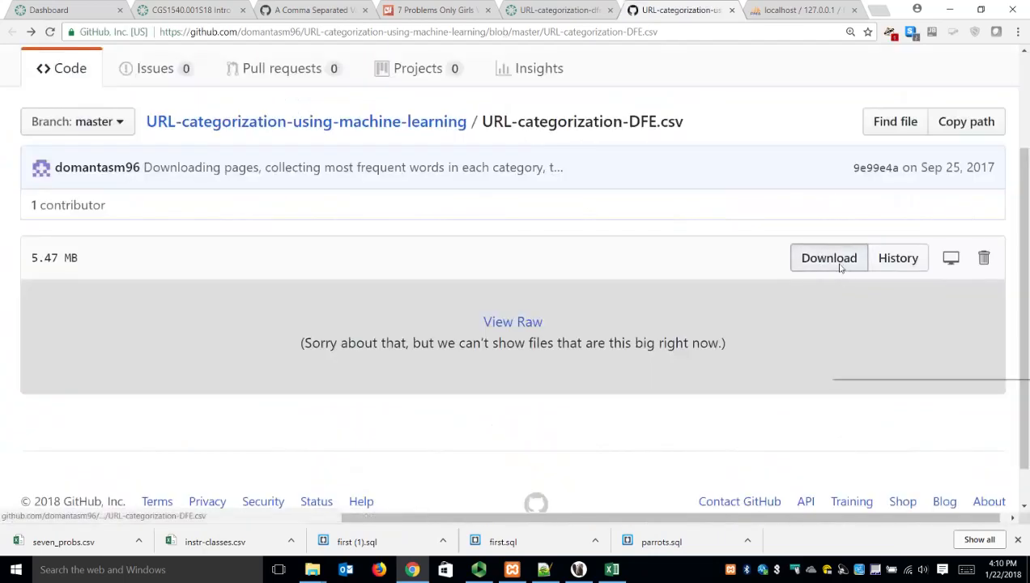
{"action": "right_click", "coordinate": [832, 264]}
{"action": "left_click", "coordinate": [868, 329]}
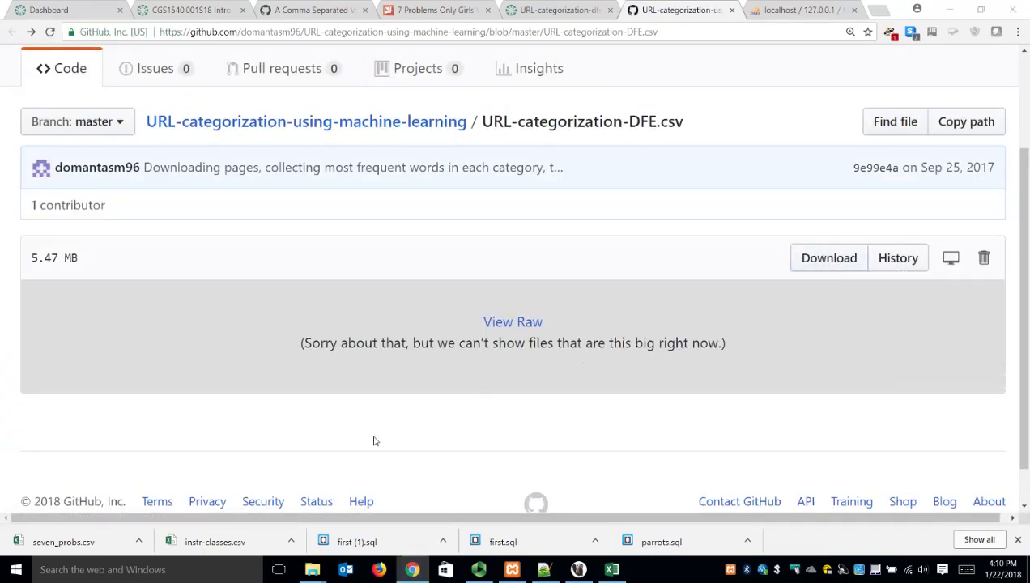
{"action": "left_click", "coordinate": [531, 343]}
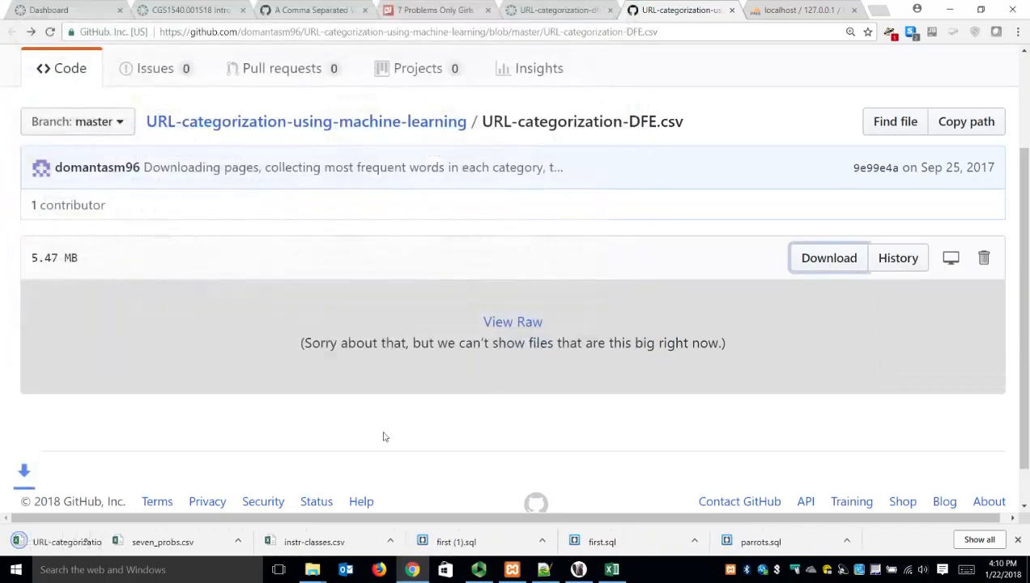
Step: Open the downloaded URL-categorization-DFE (1).csv from its folder in Excel and widen column E to show the full _last_judgment_at dates
{"action": "left_click", "coordinate": [139, 541]}
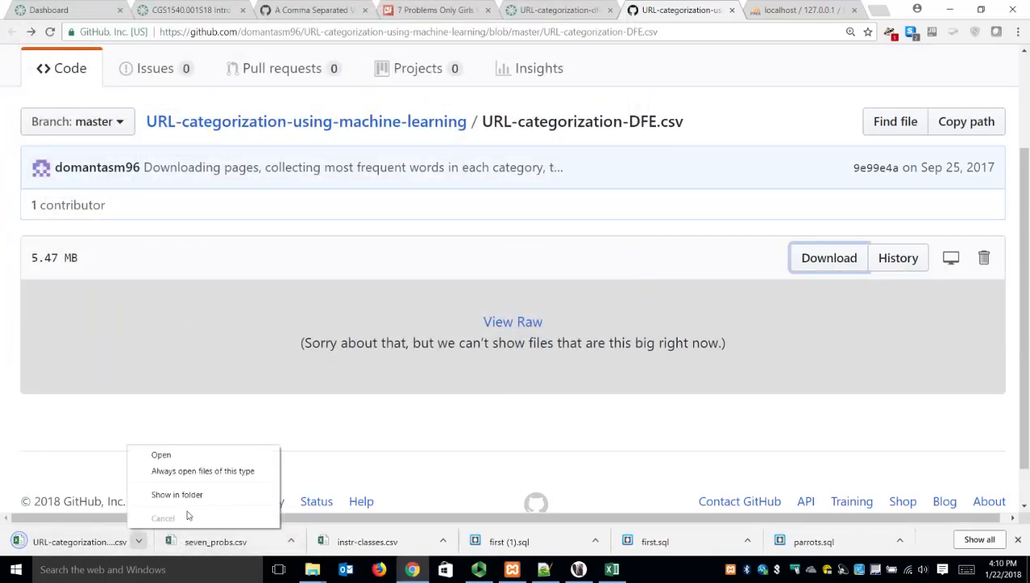
{"action": "left_click", "coordinate": [195, 496]}
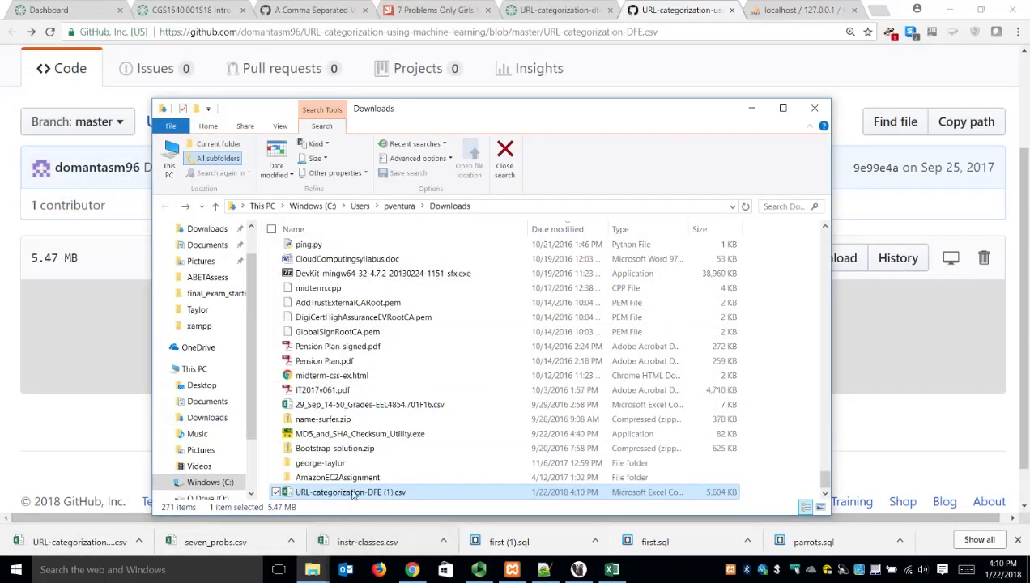
{"action": "double_click", "coordinate": [352, 491]}
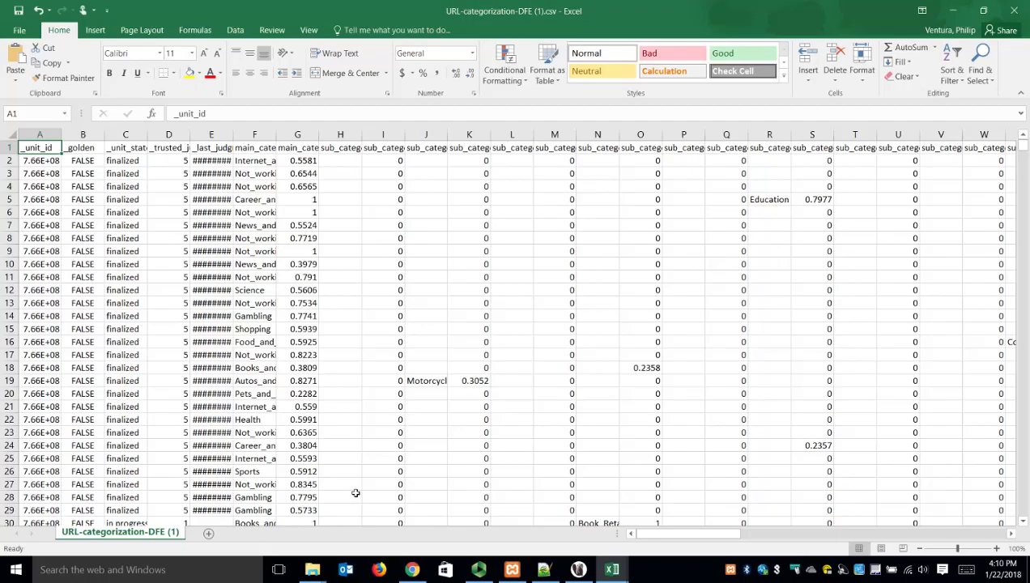
{"action": "left_click_drag", "start_coordinate": [276, 136], "coordinate": [288, 137]}
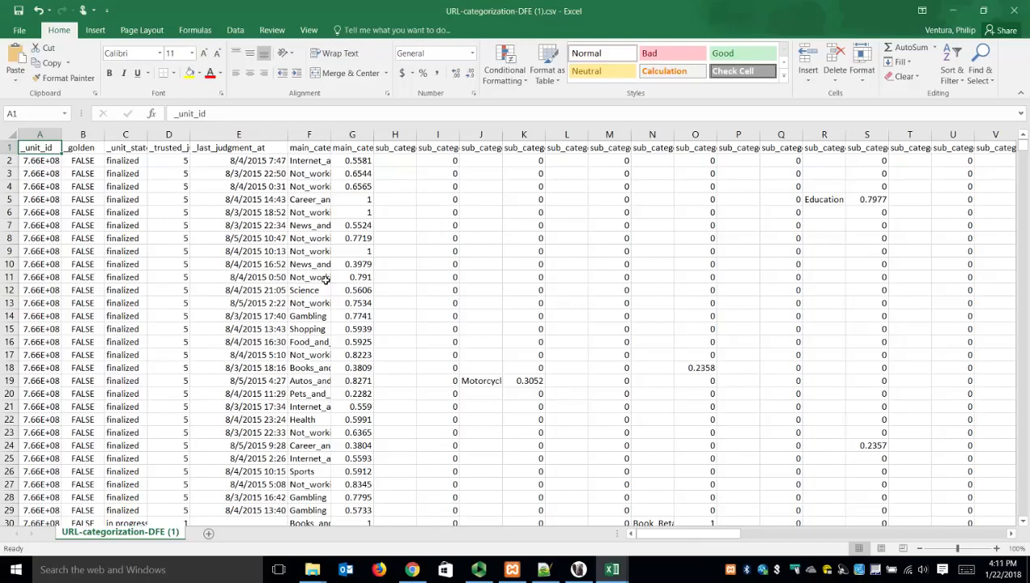
Step: Examine the URL-categorization data down to its last rows, then across columns AI to BE and back up through the rows
{"action": "scroll", "coordinate": [199, 292], "scroll_direction": "down", "scroll_amount": 6}
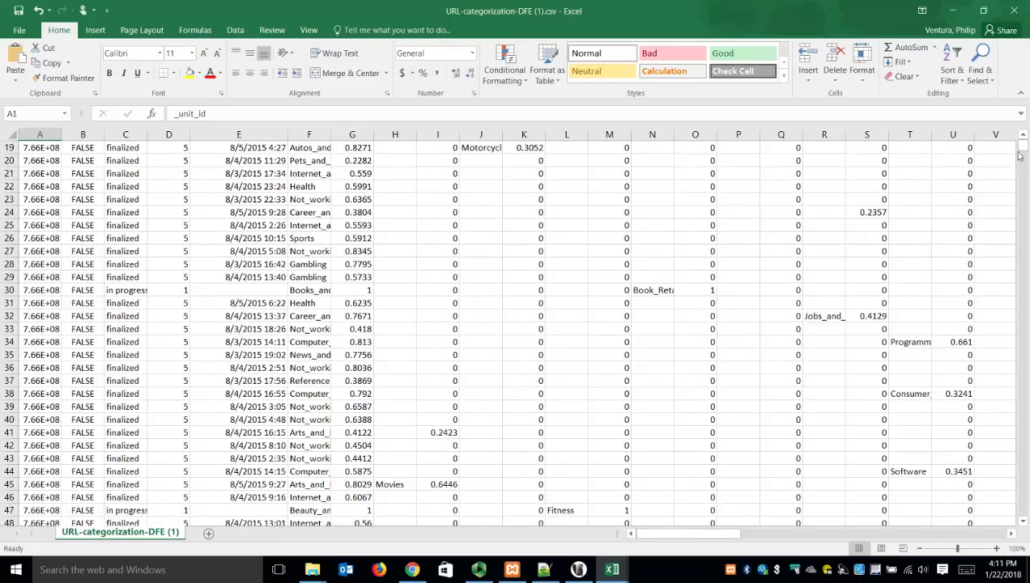
{"action": "left_click_drag", "start_coordinate": [1022, 146], "coordinate": [1004, 521]}
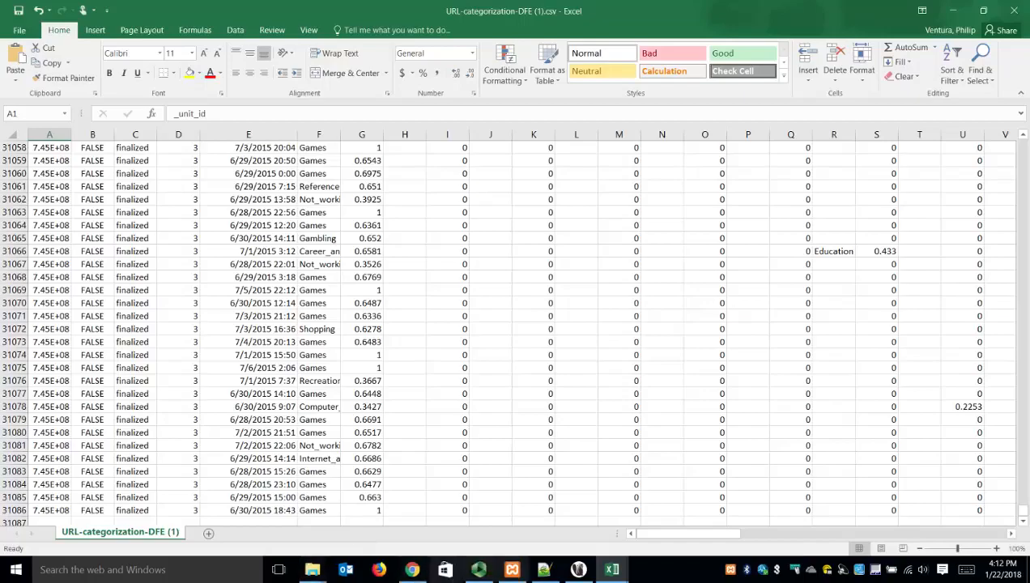
{"action": "left_click_drag", "start_coordinate": [695, 532], "coordinate": [833, 533]}
{"action": "scroll", "coordinate": [749, 405], "scroll_direction": "up", "scroll_amount": 5}
{"action": "scroll", "coordinate": [749, 405], "scroll_direction": "up", "scroll_amount": 20}
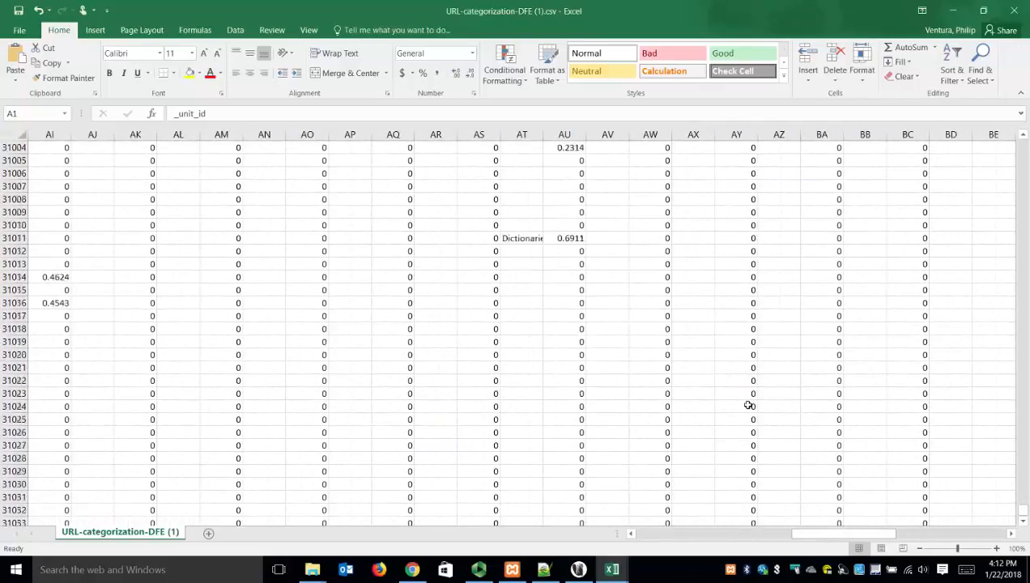
{"action": "scroll", "coordinate": [750, 406], "scroll_direction": "up", "scroll_amount": 20}
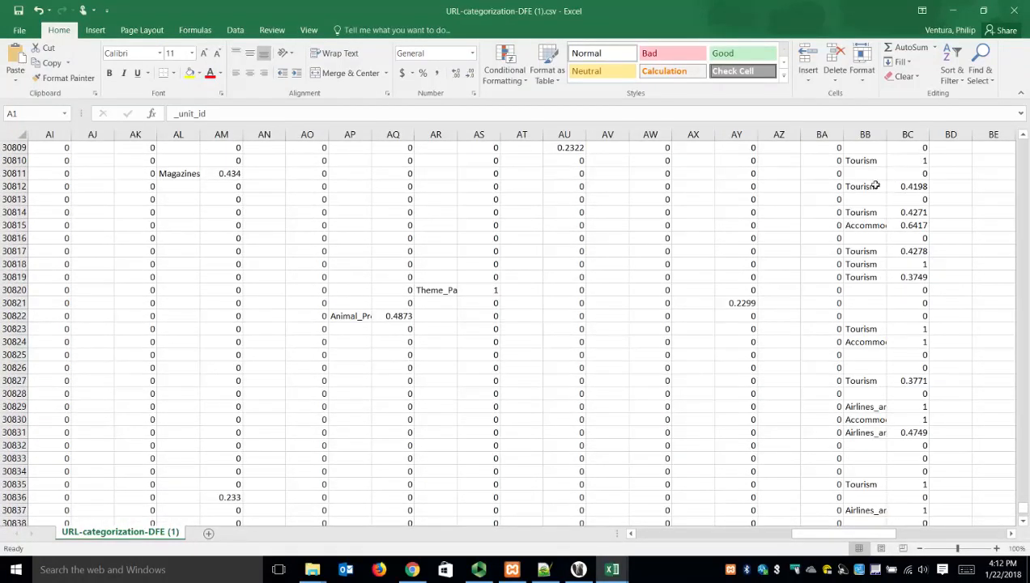
{"action": "scroll", "coordinate": [859, 203], "scroll_direction": "up", "scroll_amount": 11}
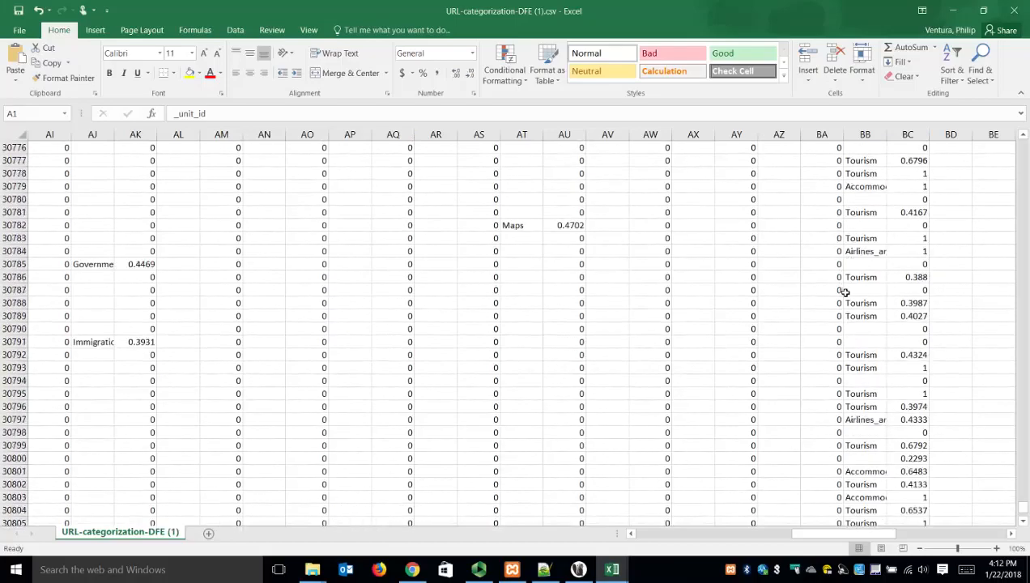
{"action": "scroll", "coordinate": [866, 268], "scroll_direction": "up", "scroll_amount": 11}
{"action": "scroll", "coordinate": [862, 275], "scroll_direction": "up", "scroll_amount": 20}
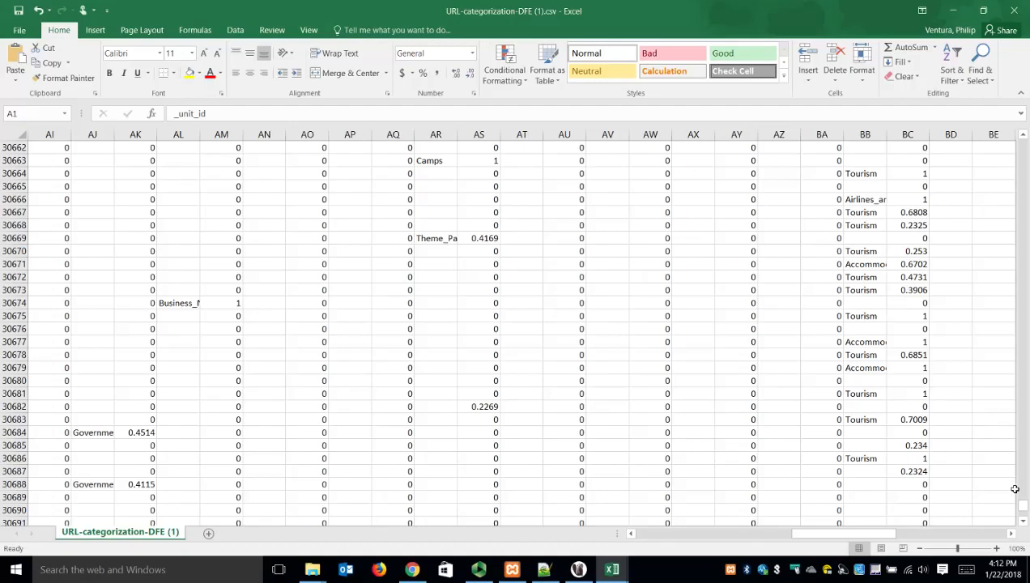
{"action": "left_click_drag", "start_coordinate": [1023, 507], "coordinate": [1023, 409]}
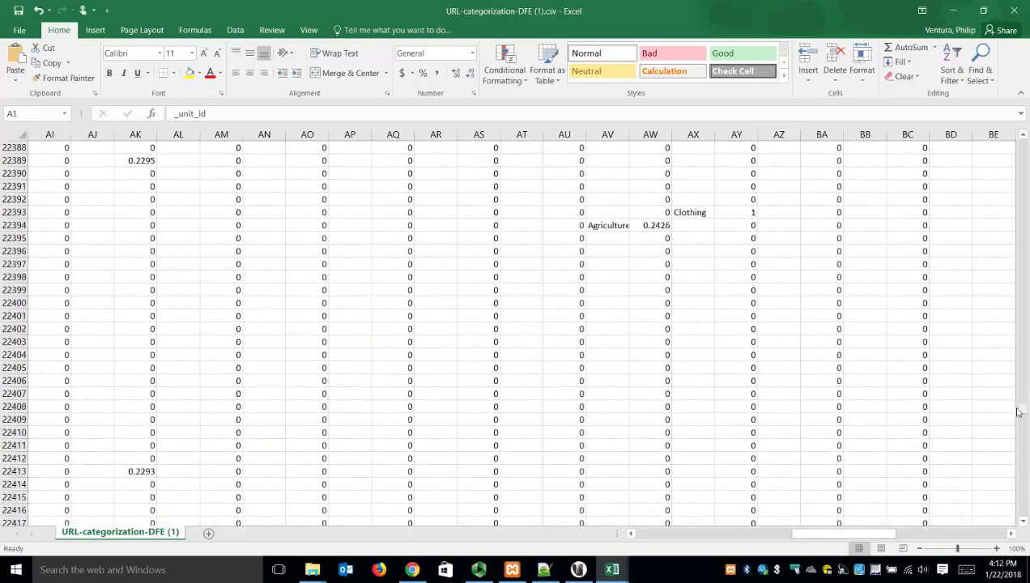
{"action": "scroll", "coordinate": [943, 385], "scroll_direction": "up", "scroll_amount": 16}
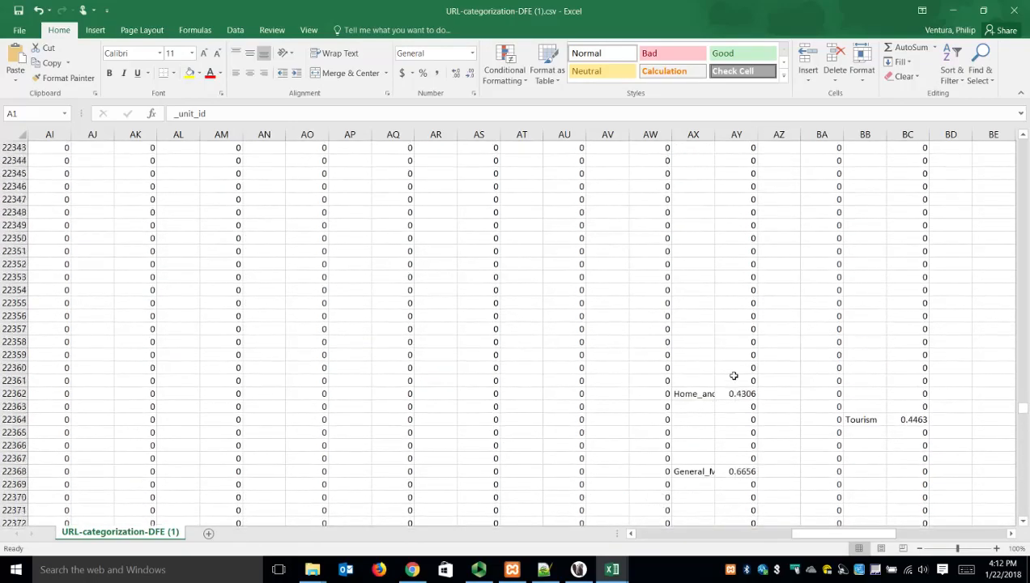
{"action": "scroll", "coordinate": [716, 415], "scroll_direction": "up", "scroll_amount": 6}
{"action": "scroll", "coordinate": [716, 415], "scroll_direction": "up", "scroll_amount": 20}
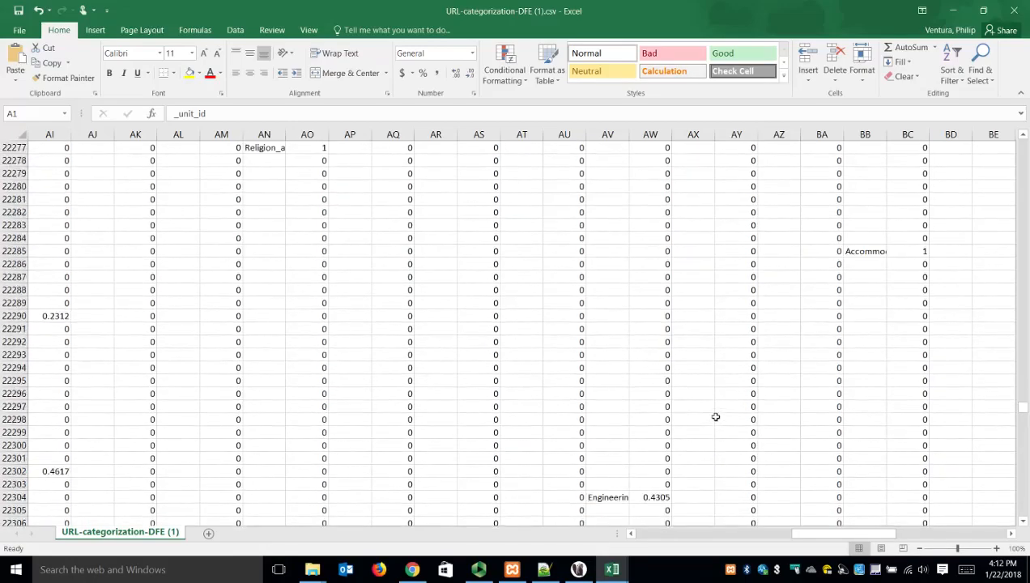
{"action": "scroll", "coordinate": [716, 421], "scroll_direction": "up", "scroll_amount": 20}
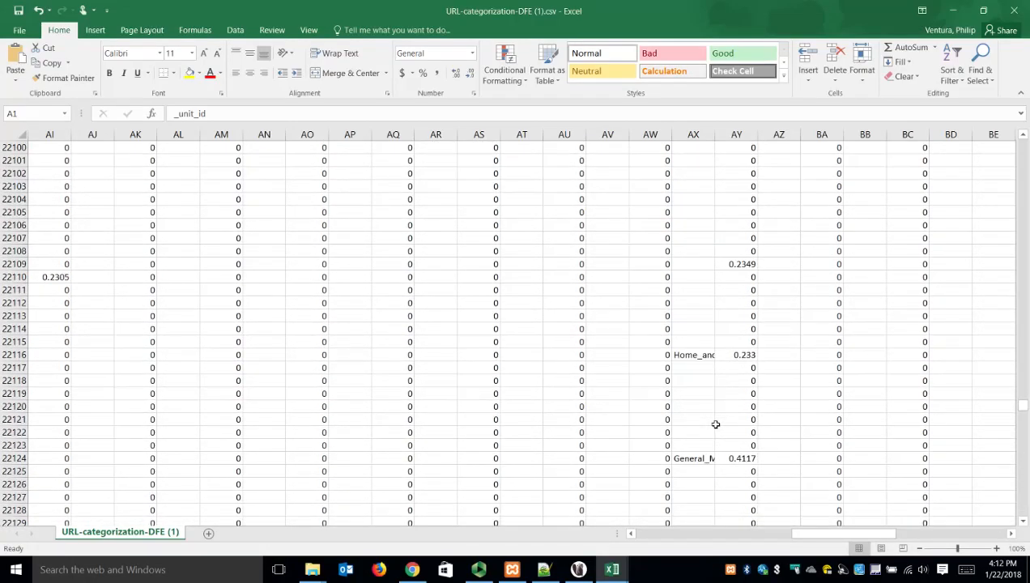
Step: Return to the header row and examine the sub-category confidence values in column AM, checking cells AM6, AM7 and AM10 and the rows below
{"action": "left_click", "coordinate": [1022, 417]}
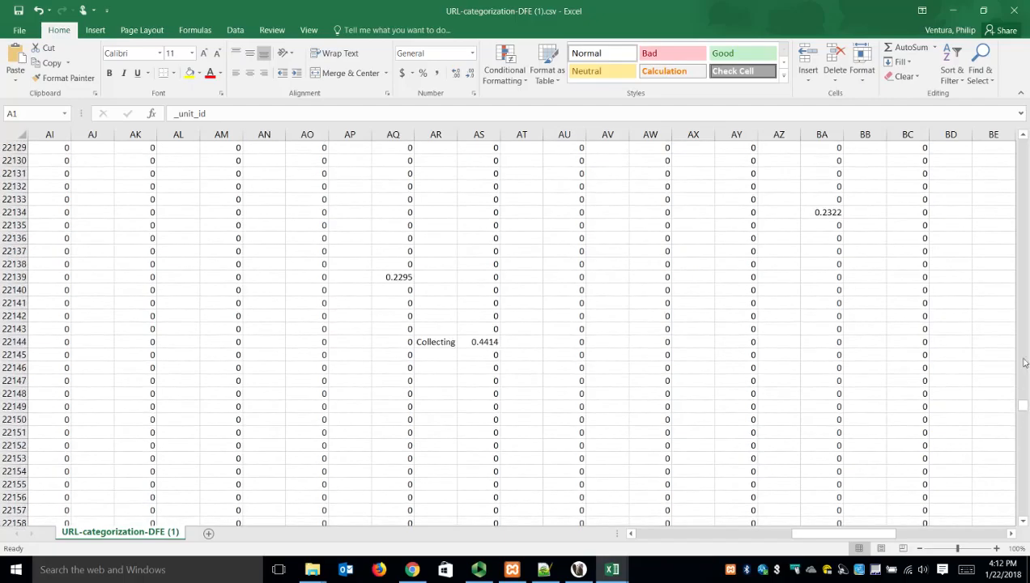
{"action": "left_click_drag", "start_coordinate": [1019, 409], "coordinate": [1017, 144]}
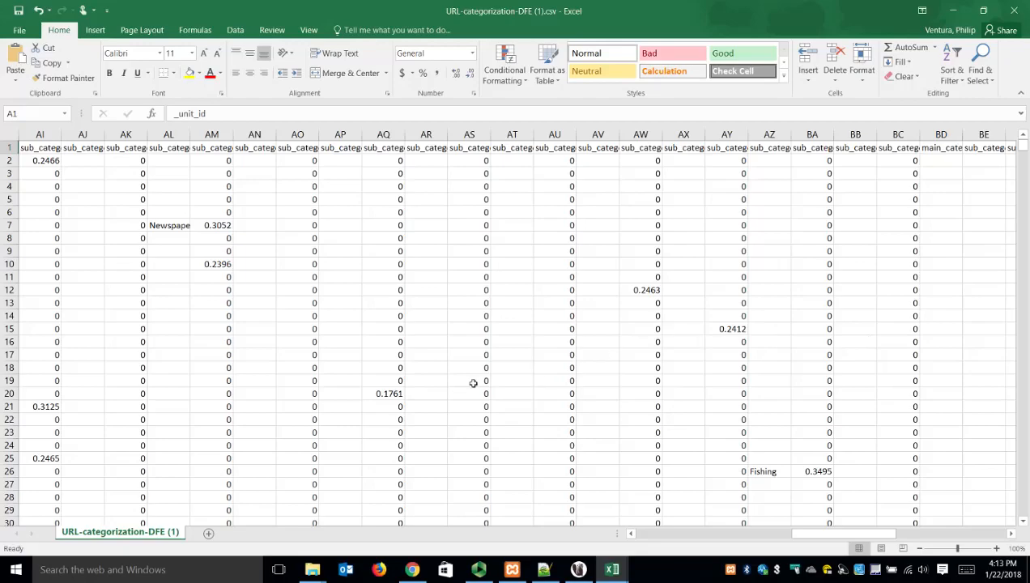
{"action": "scroll", "coordinate": [181, 396], "scroll_direction": "down", "scroll_amount": 1}
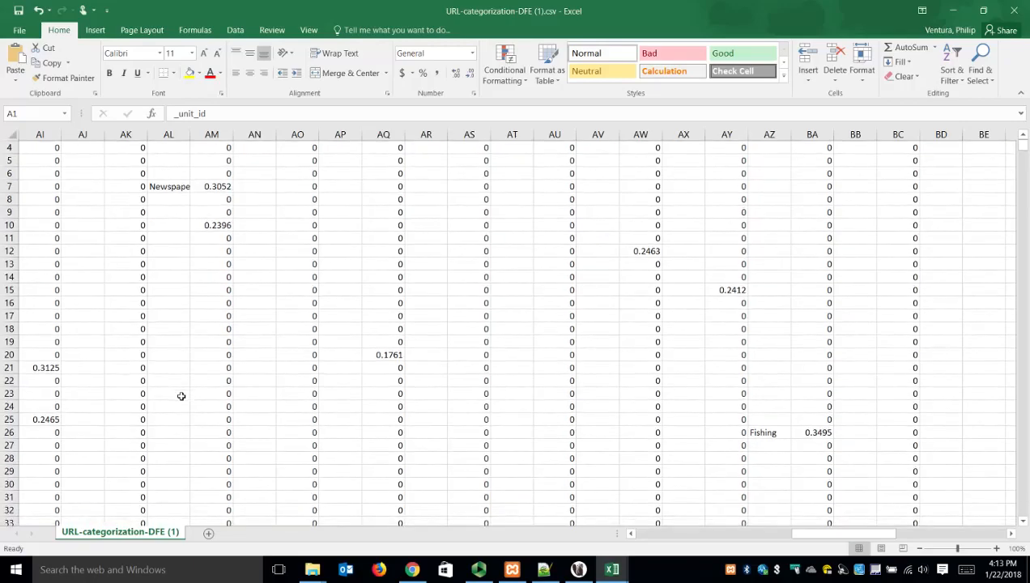
{"action": "scroll", "coordinate": [181, 396], "scroll_direction": "up", "scroll_amount": 1}
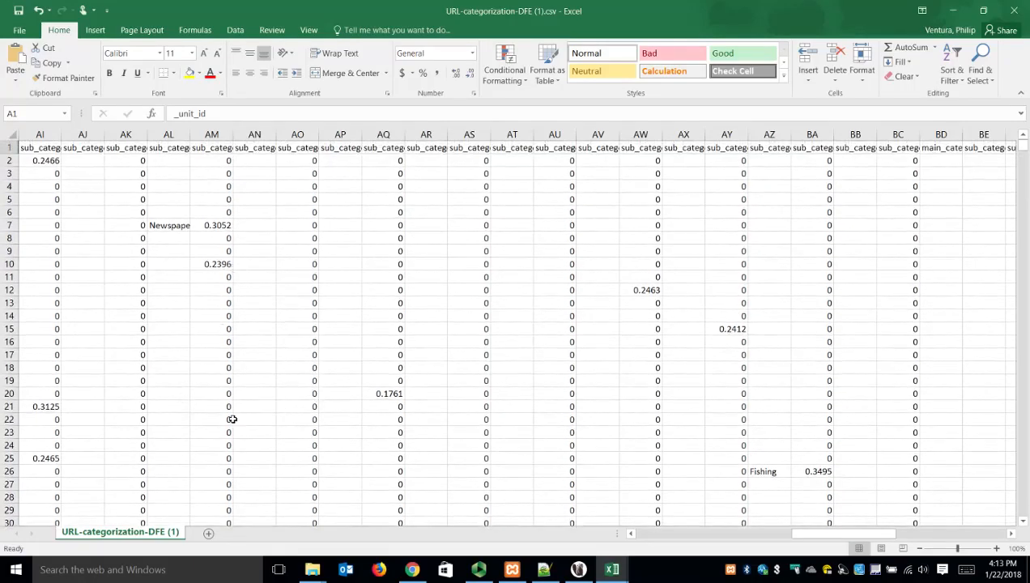
{"action": "left_click", "coordinate": [224, 214]}
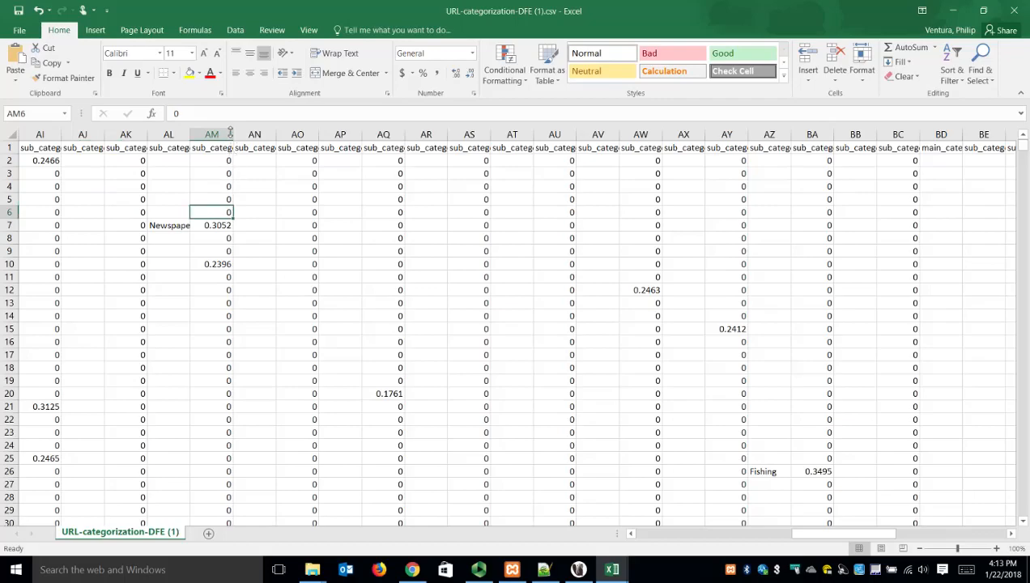
{"action": "left_click", "coordinate": [220, 228]}
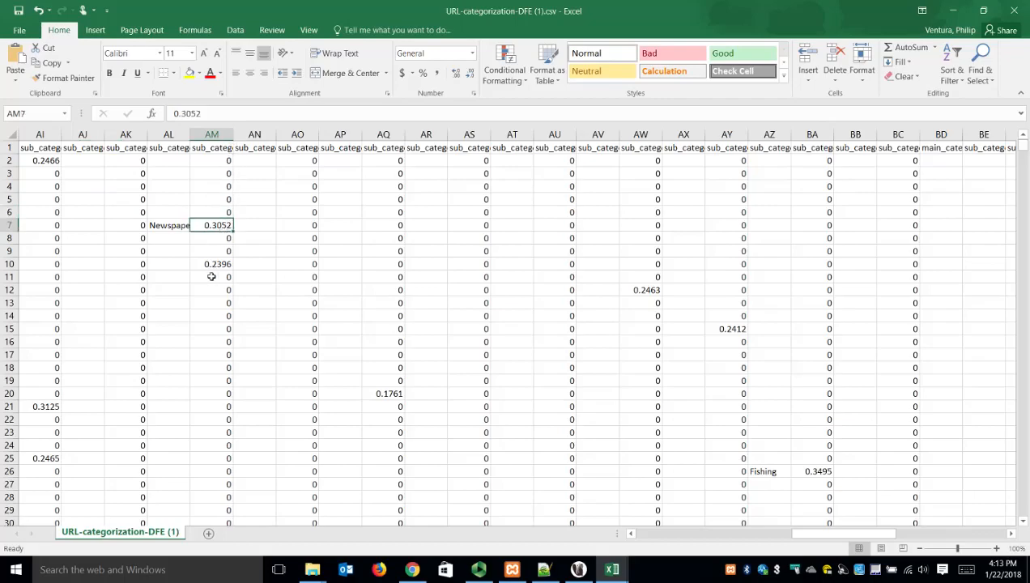
{"action": "left_click", "coordinate": [215, 265]}
{"action": "scroll", "coordinate": [206, 291], "scroll_direction": "down", "scroll_amount": 1}
{"action": "scroll", "coordinate": [205, 298], "scroll_direction": "down", "scroll_amount": 8}
{"action": "scroll", "coordinate": [209, 298], "scroll_direction": "up", "scroll_amount": 6}
{"action": "scroll", "coordinate": [215, 298], "scroll_direction": "up", "scroll_amount": 2}
{"action": "scroll", "coordinate": [209, 298], "scroll_direction": "down", "scroll_amount": 17}
{"action": "scroll", "coordinate": [209, 299], "scroll_direction": "down", "scroll_amount": 7}
{"action": "scroll", "coordinate": [207, 294], "scroll_direction": "up", "scroll_amount": 19}
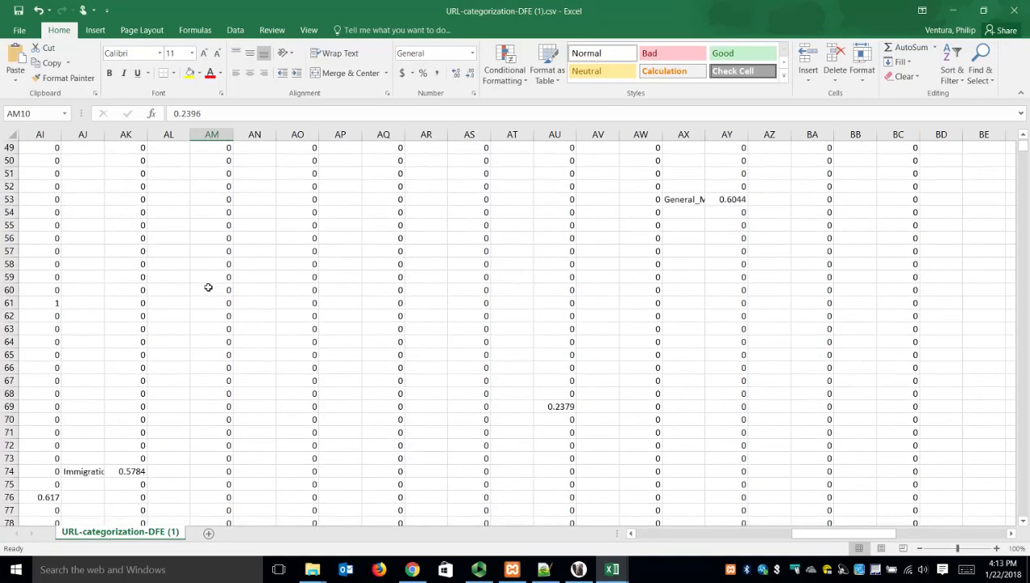
{"action": "scroll", "coordinate": [192, 228], "scroll_direction": "up", "scroll_amount": 5}
Step: Read the full sub-category text in cells AL7 and AL35, and look through column AL's further rows for other filled entries
{"action": "left_click", "coordinate": [177, 225]}
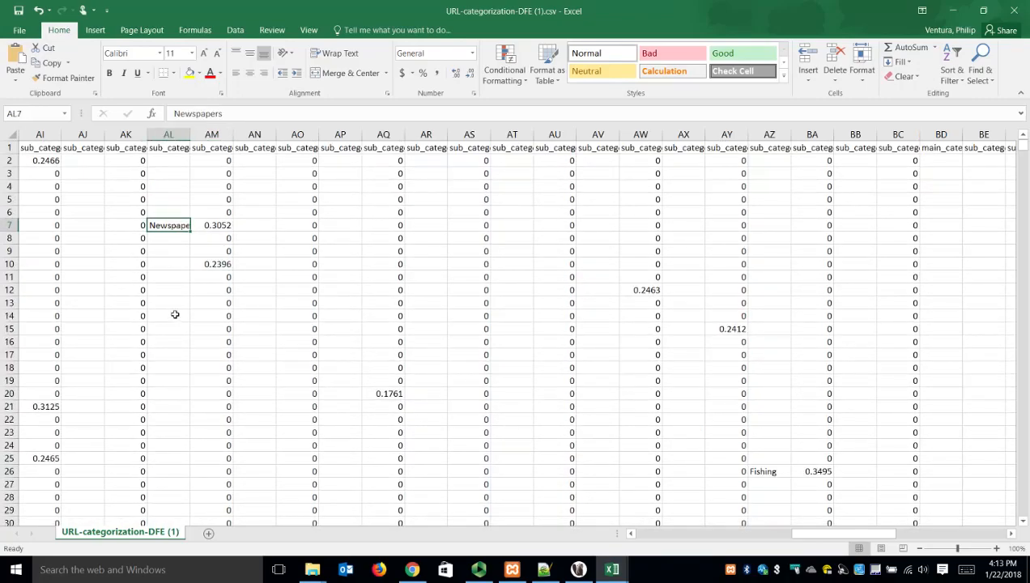
{"action": "scroll", "coordinate": [175, 314], "scroll_direction": "down", "scroll_amount": 6}
{"action": "left_click", "coordinate": [183, 358]}
{"action": "scroll", "coordinate": [183, 365], "scroll_direction": "down", "scroll_amount": 12}
{"action": "scroll", "coordinate": [182, 365], "scroll_direction": "down", "scroll_amount": 6}
{"action": "scroll", "coordinate": [183, 357], "scroll_direction": "up", "scroll_amount": 20}
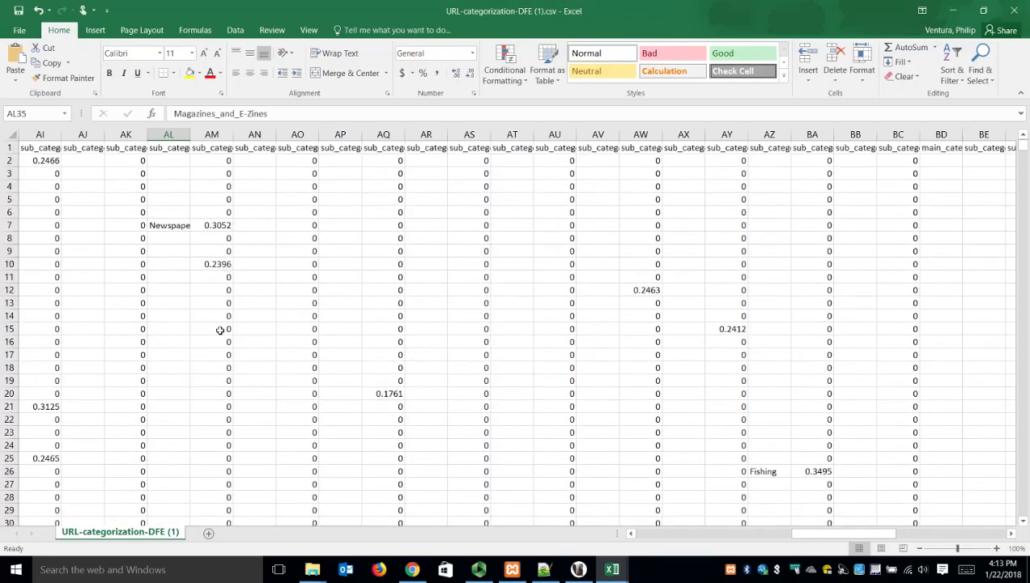
Step: Examine how sparsely columns AI to BE are filled down to about row 99, checking cell AM71 along the way
{"action": "scroll", "coordinate": [218, 395], "scroll_direction": "down", "scroll_amount": 17}
{"action": "left_click", "coordinate": [226, 393]}
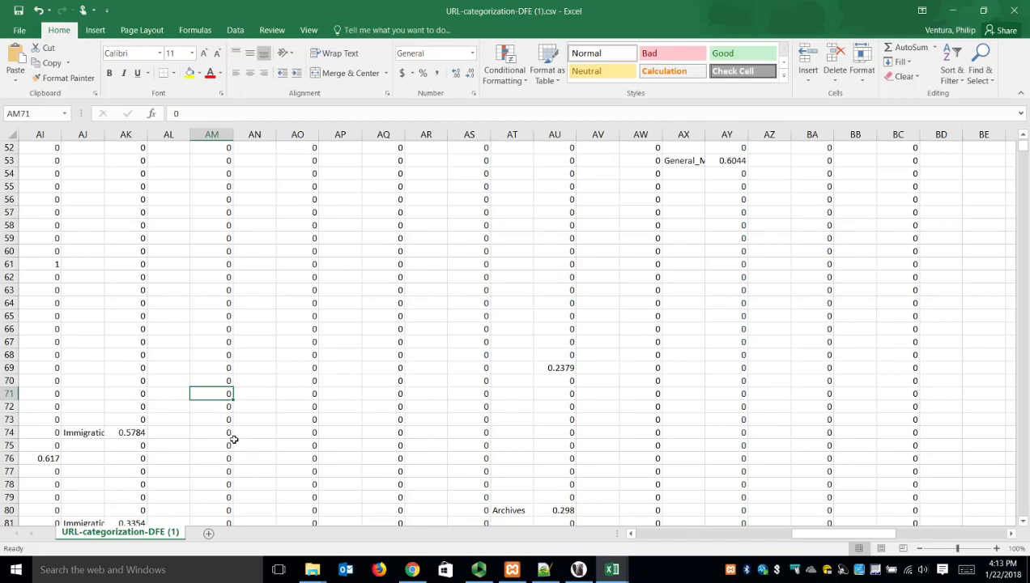
{"action": "scroll", "coordinate": [208, 452], "scroll_direction": "up", "scroll_amount": 5}
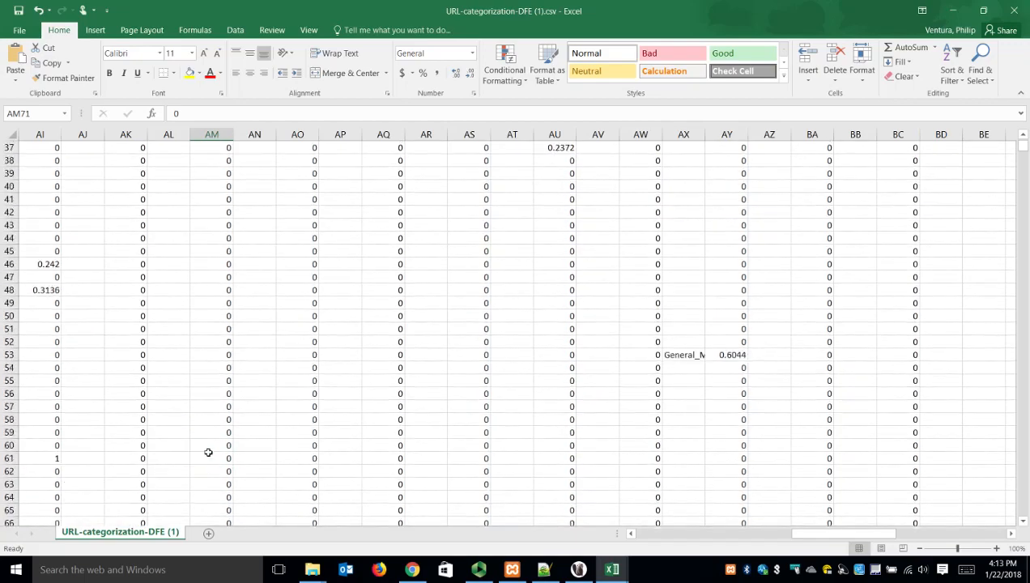
{"action": "scroll", "coordinate": [208, 453], "scroll_direction": "up", "scroll_amount": 12}
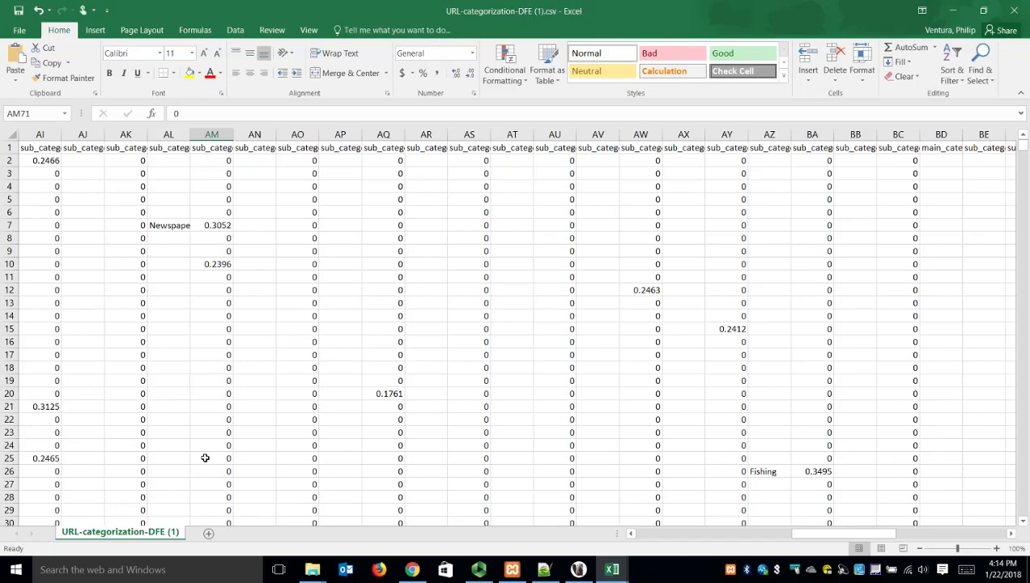
{"action": "scroll", "coordinate": [796, 357], "scroll_direction": "down", "scroll_amount": 13}
{"action": "scroll", "coordinate": [796, 356], "scroll_direction": "down", "scroll_amount": 10}
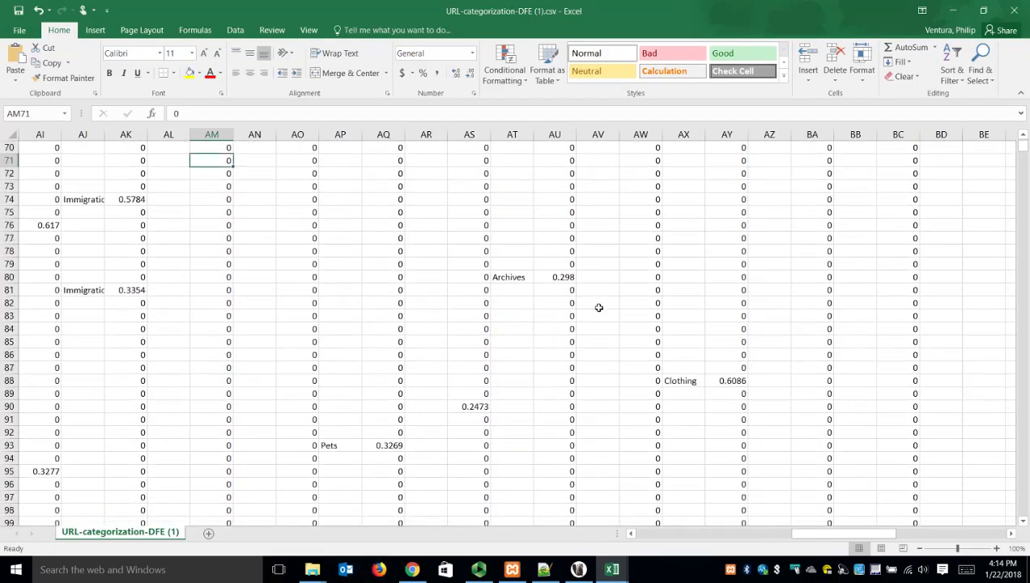
Step: Look through the category and confidence columns across several hundred rows of the URL-categorization-DFE (1) worksheet
{"action": "scroll", "coordinate": [571, 280], "scroll_direction": "down", "scroll_amount": 17}
{"action": "scroll", "coordinate": [571, 280], "scroll_direction": "down", "scroll_amount": 12}
{"action": "scroll", "coordinate": [571, 280], "scroll_direction": "down", "scroll_amount": 20}
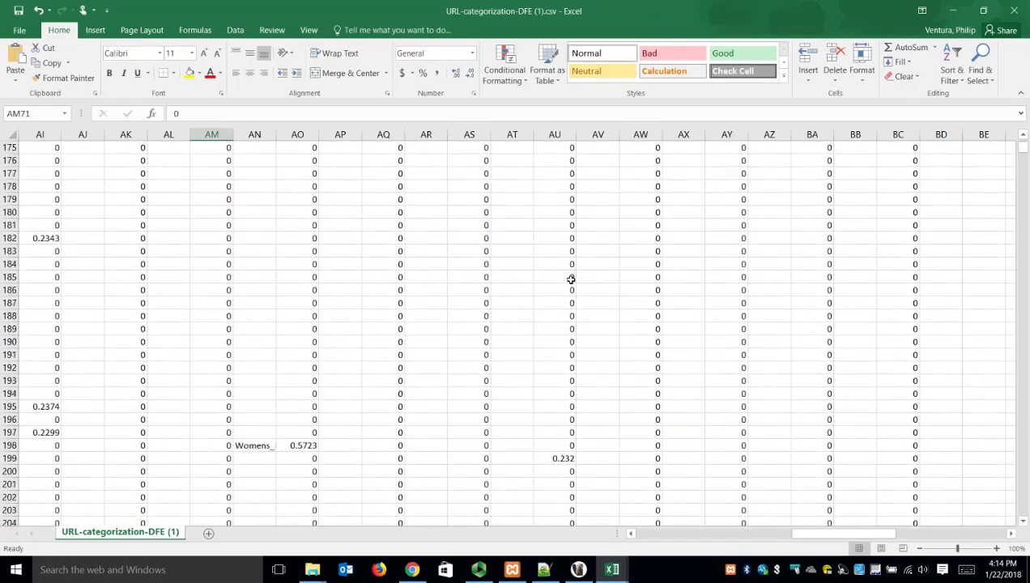
{"action": "scroll", "coordinate": [571, 280], "scroll_direction": "down", "scroll_amount": 20}
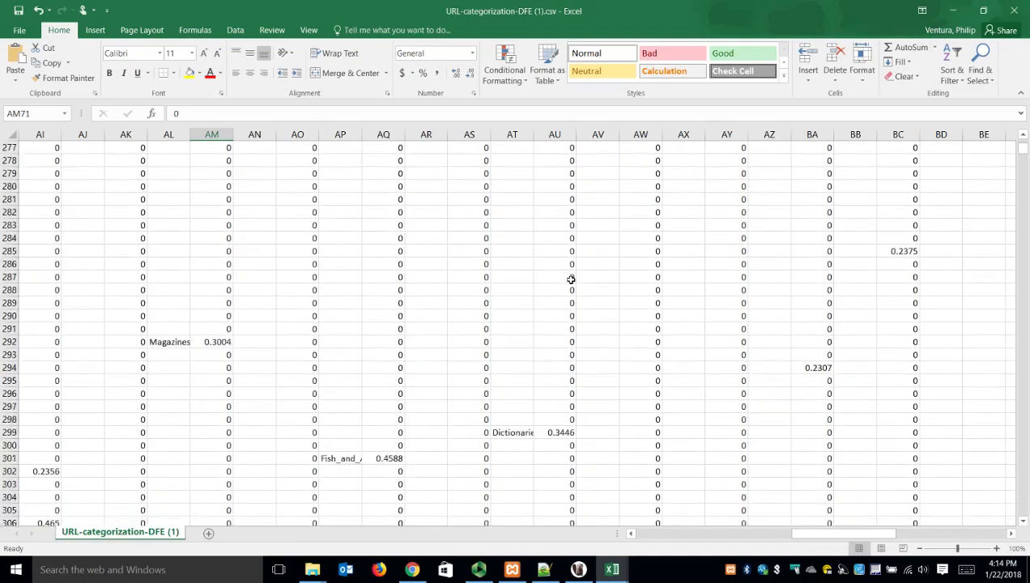
{"action": "scroll", "coordinate": [571, 280], "scroll_direction": "down", "scroll_amount": 20}
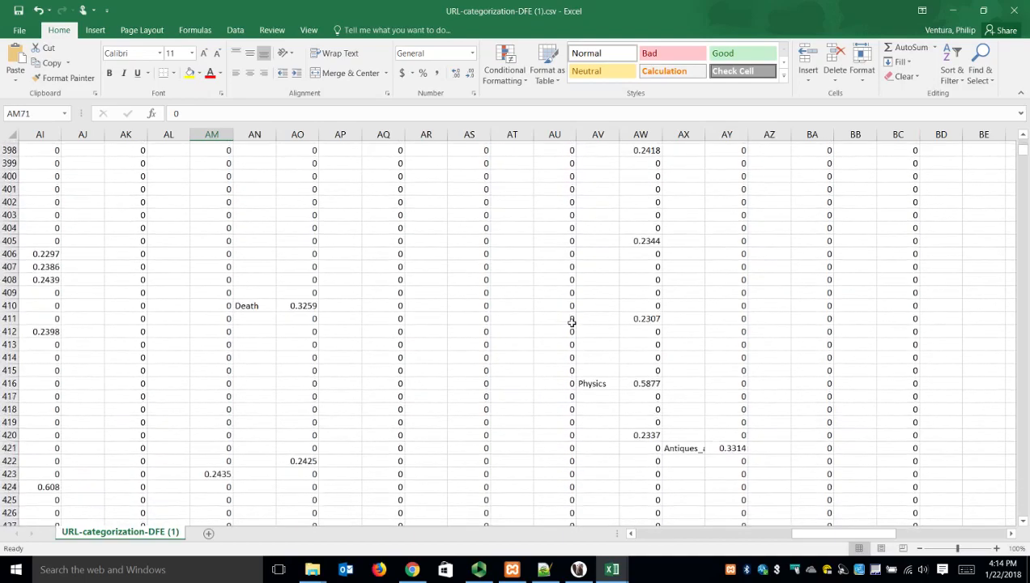
{"action": "scroll", "coordinate": [572, 327], "scroll_direction": "down", "scroll_amount": 19}
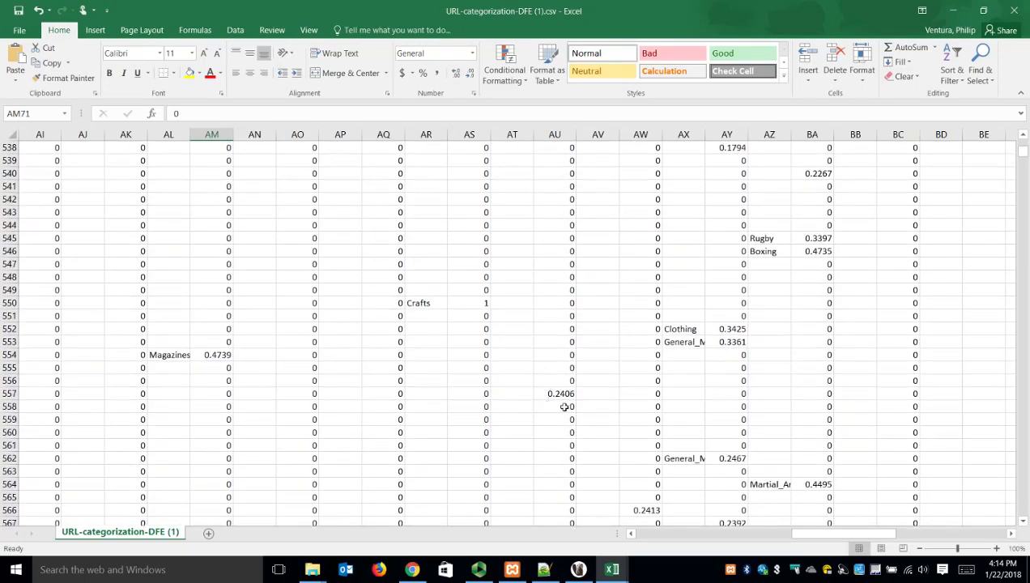
{"action": "scroll", "coordinate": [572, 419], "scroll_direction": "down", "scroll_amount": 3}
{"action": "scroll", "coordinate": [572, 421], "scroll_direction": "up", "scroll_amount": 20}
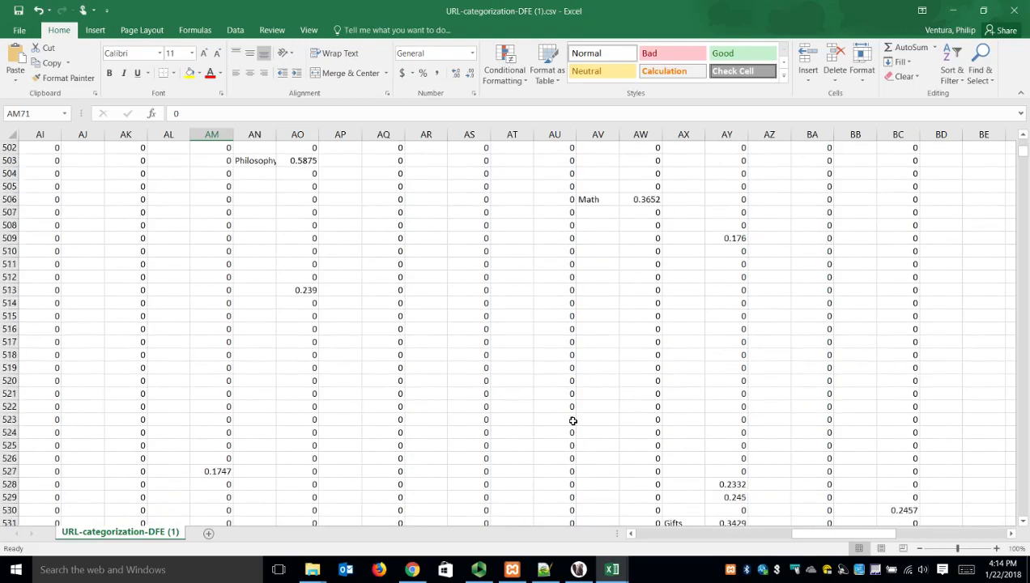
Step: Close the URL-categorization-DFE (1).csv workbook without saving and minimize the remaining seven_probs.csv window
{"action": "left_click", "coordinate": [1014, 10]}
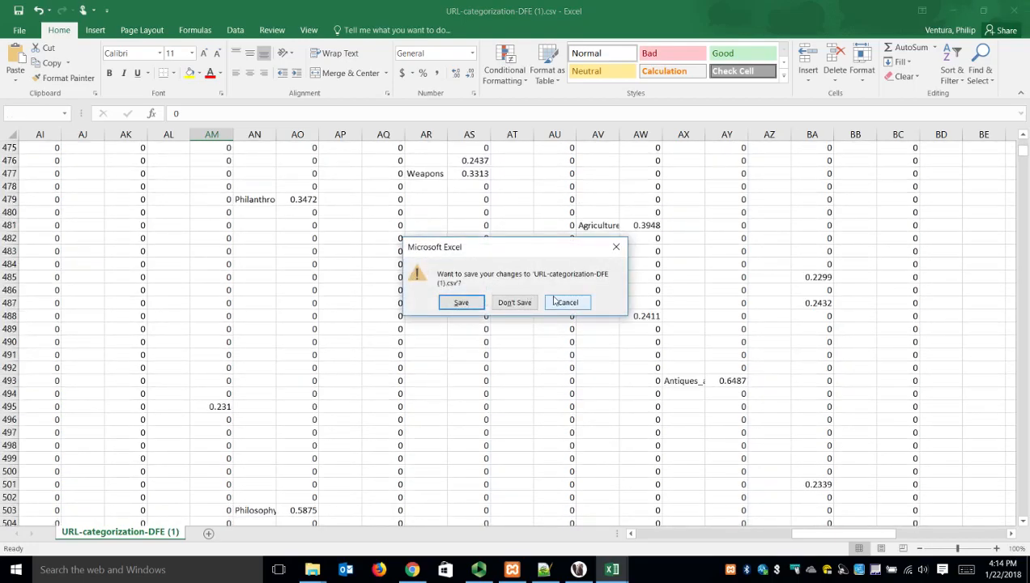
{"action": "left_click", "coordinate": [526, 303]}
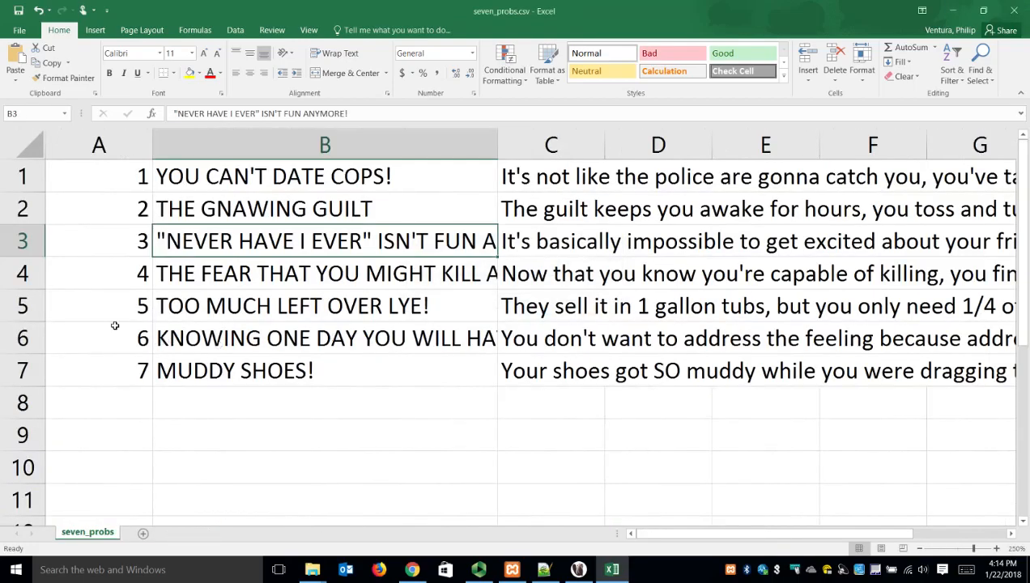
{"action": "left_click", "coordinate": [956, 9]}
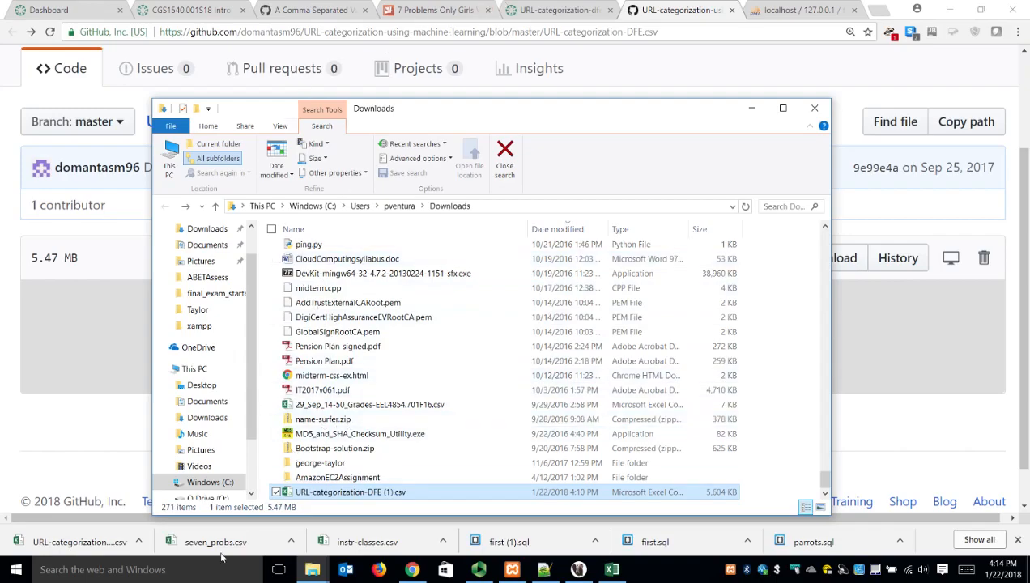
Step: Switch to Chrome and show the Week 3 module of the CGS1540 course page
{"action": "left_click", "coordinate": [87, 448]}
{"action": "left_click", "coordinate": [332, 10]}
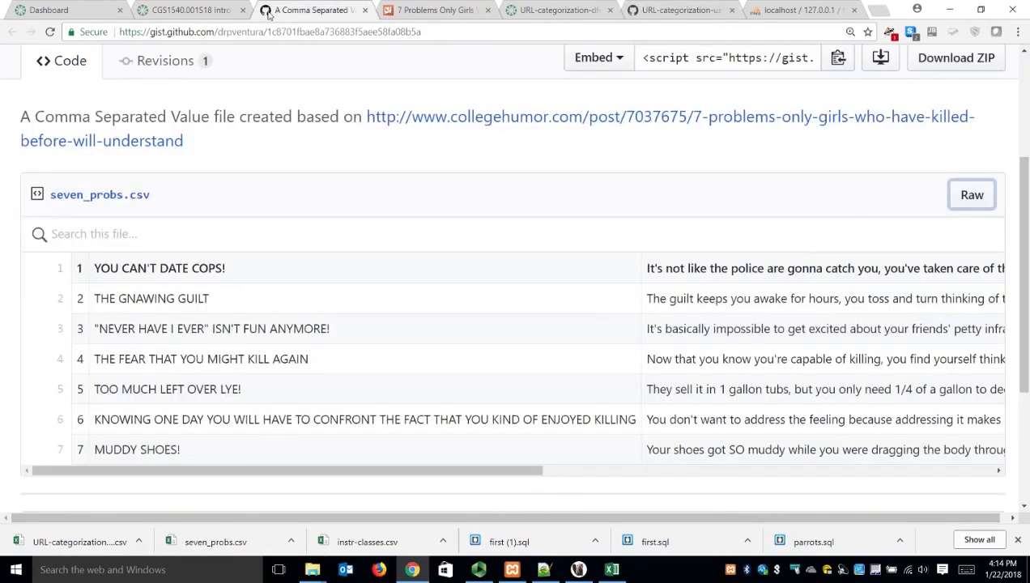
{"action": "left_click", "coordinate": [196, 8]}
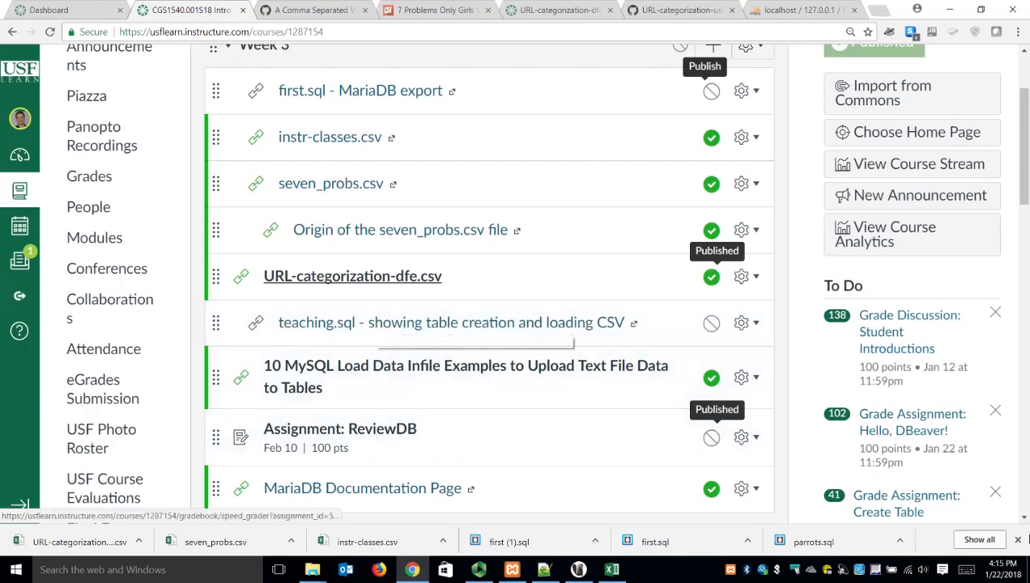
Step: Extract the SexOffenders2011 folder from SexOffenders2011 (1).zip in Downloads to the desktop and close the archive window
{"action": "key", "text": "super+d"}
{"action": "left_click", "coordinate": [320, 571]}
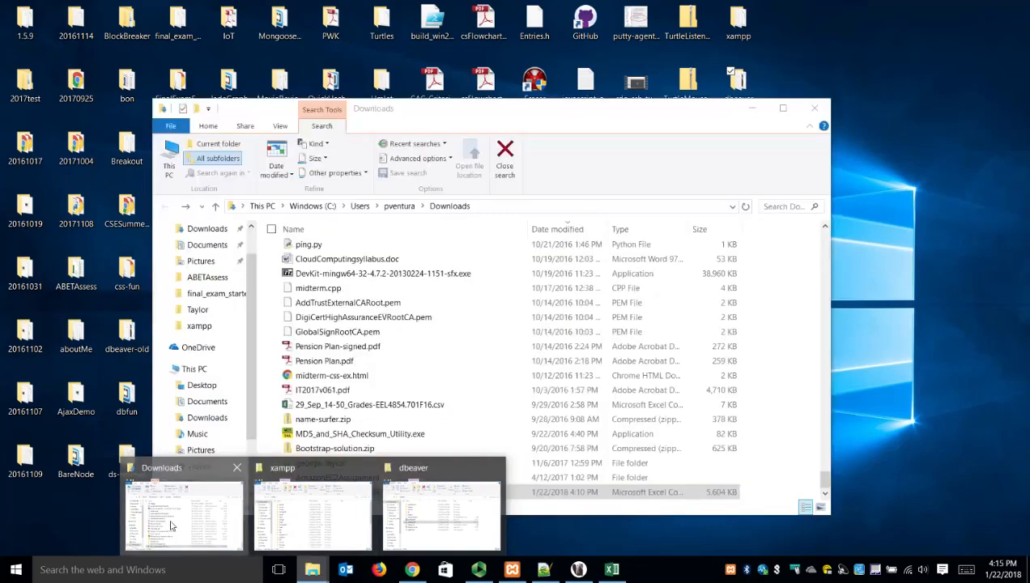
{"action": "left_click", "coordinate": [170, 520]}
{"action": "scroll", "coordinate": [342, 349], "scroll_direction": "up", "scroll_amount": 20}
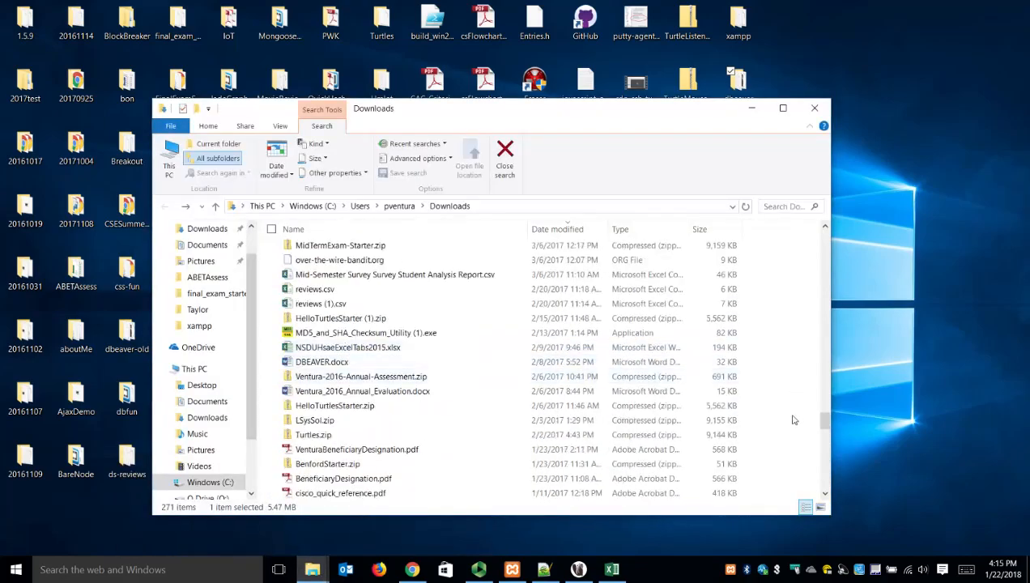
{"action": "left_click_drag", "start_coordinate": [824, 420], "coordinate": [827, 212]}
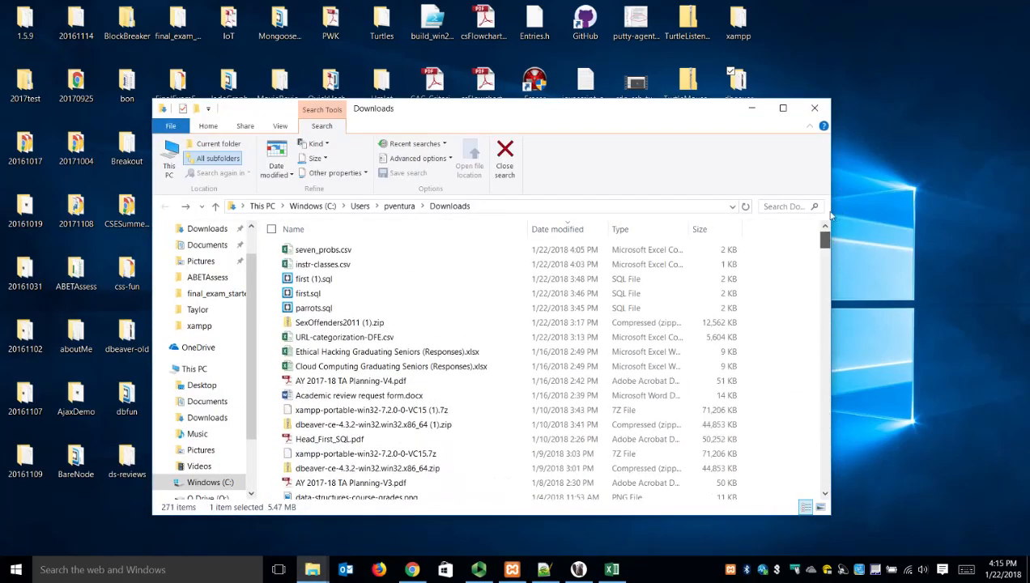
{"action": "double_click", "coordinate": [337, 322]}
{"action": "left_click_drag", "start_coordinate": [301, 249], "coordinate": [911, 296]}
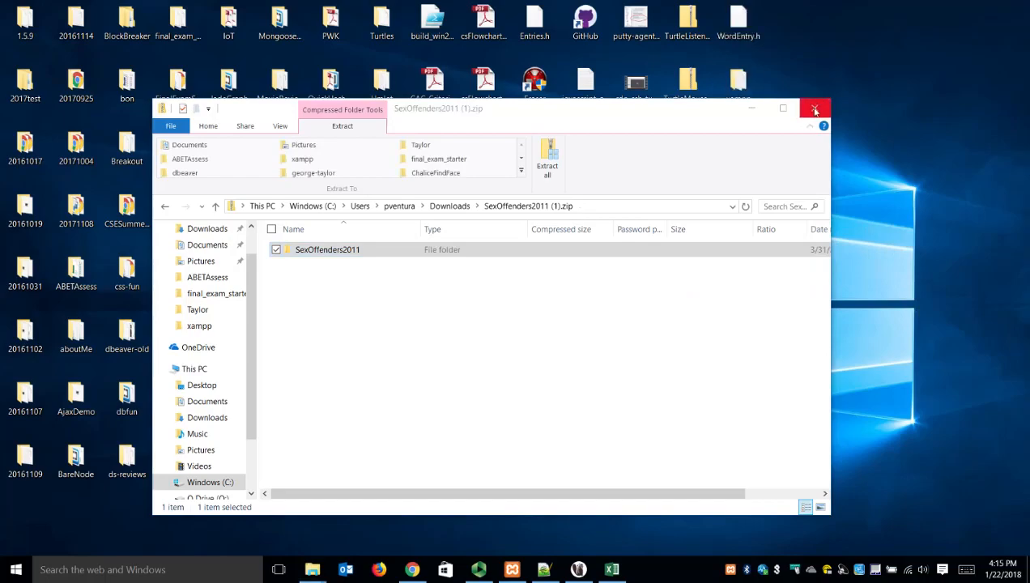
{"action": "left_click", "coordinate": [815, 108]}
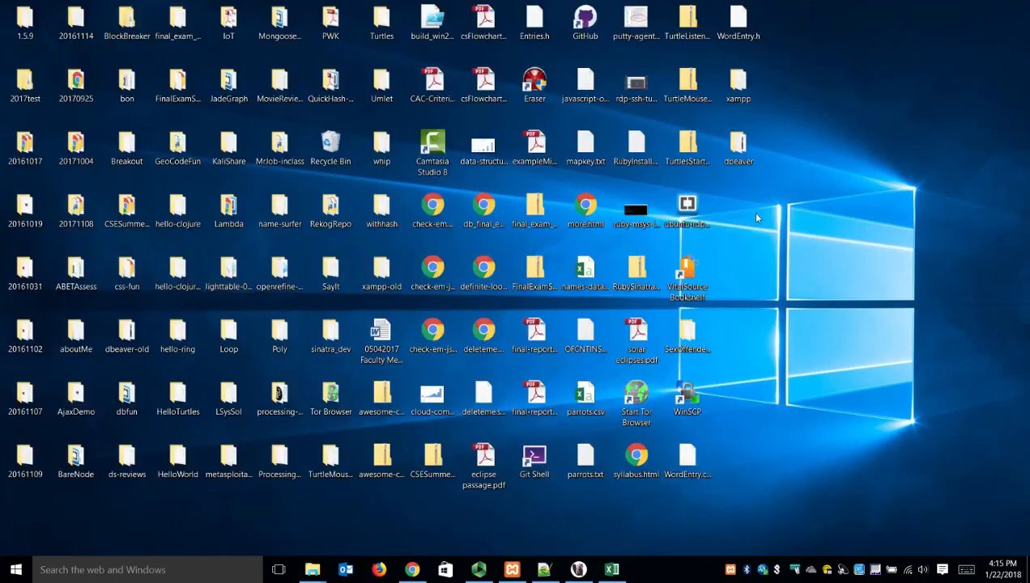
Step: Find and open the SexOffenders2011 folder on the desktop, moving its window toward the upper part of the screen
{"action": "key", "text": "s"}
{"action": "key", "text": "s"}
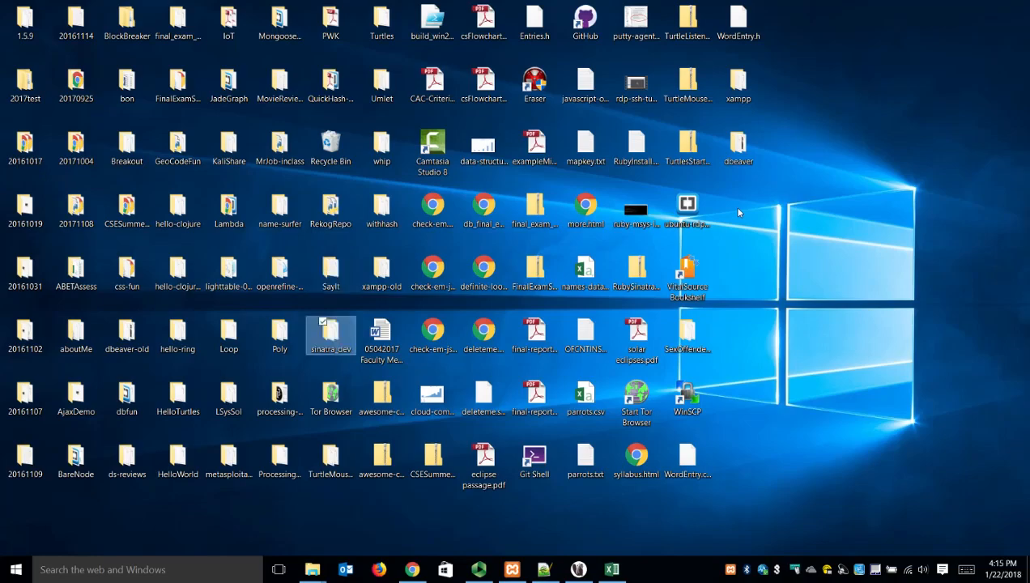
{"action": "key", "text": "s"}
{"action": "key", "text": "s"}
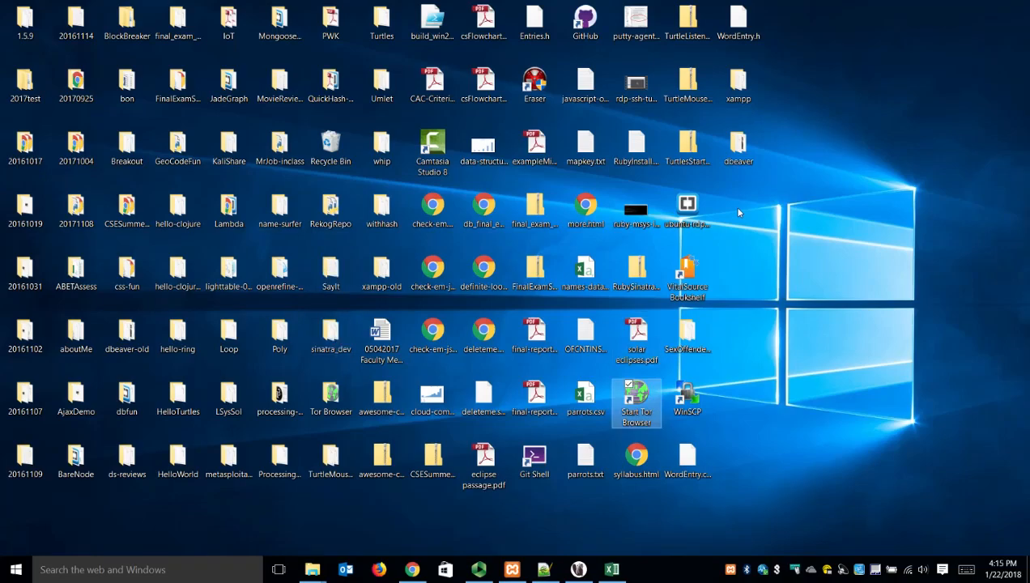
{"action": "left_click", "coordinate": [680, 335]}
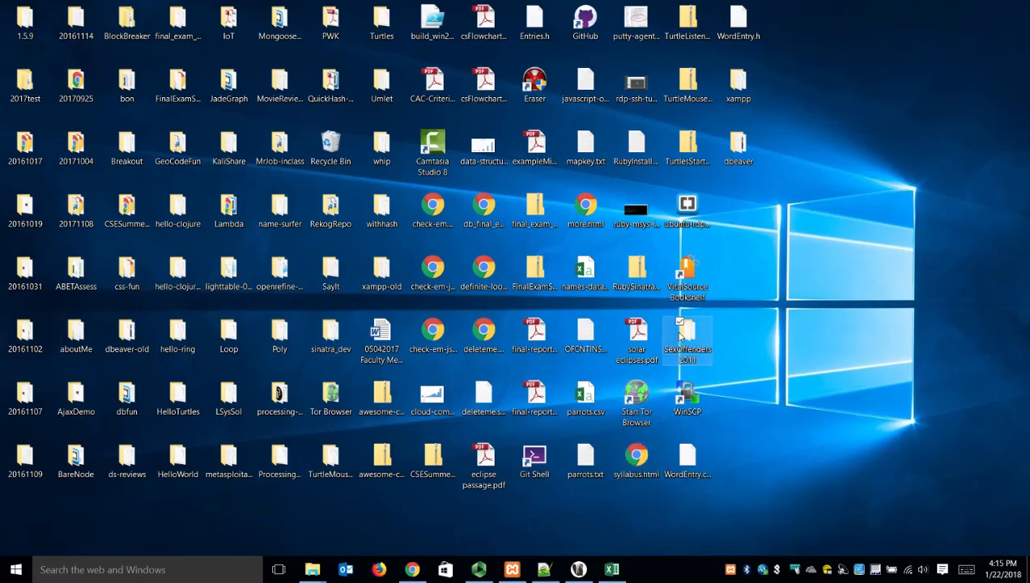
{"action": "double_click", "coordinate": [680, 335]}
{"action": "left_click_drag", "start_coordinate": [389, 109], "coordinate": [327, 68]}
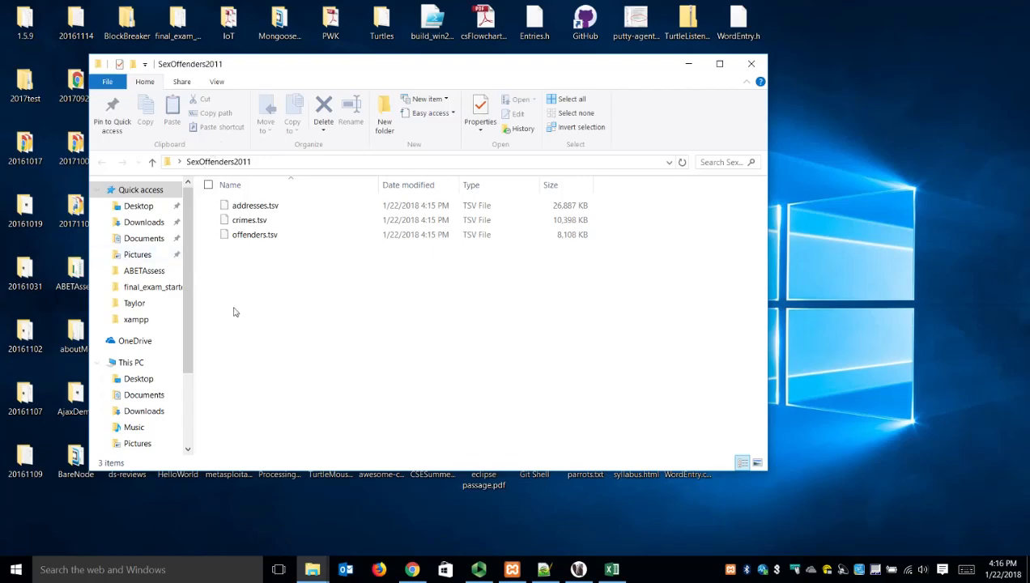
Step: Change the SexOffenders2011 folder's file display from a detailed list to medium-sized icons
{"action": "scroll", "coordinate": [391, 301], "scroll_direction": "up", "scroll_amount": 3}
{"action": "scroll", "coordinate": [389, 301], "scroll_direction": "up", "scroll_amount": 4}
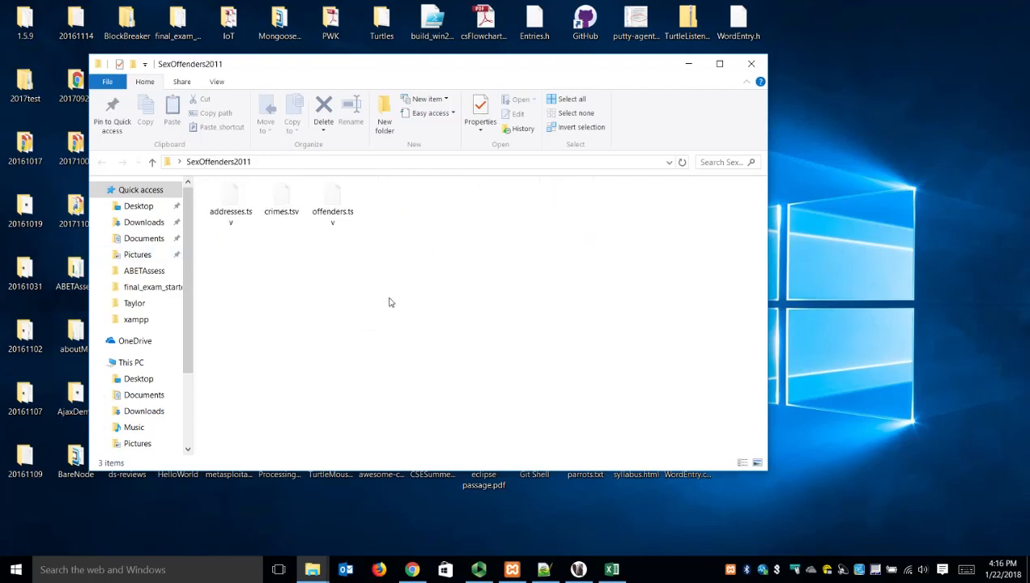
{"action": "scroll", "coordinate": [388, 302], "scroll_direction": "up", "scroll_amount": 2}
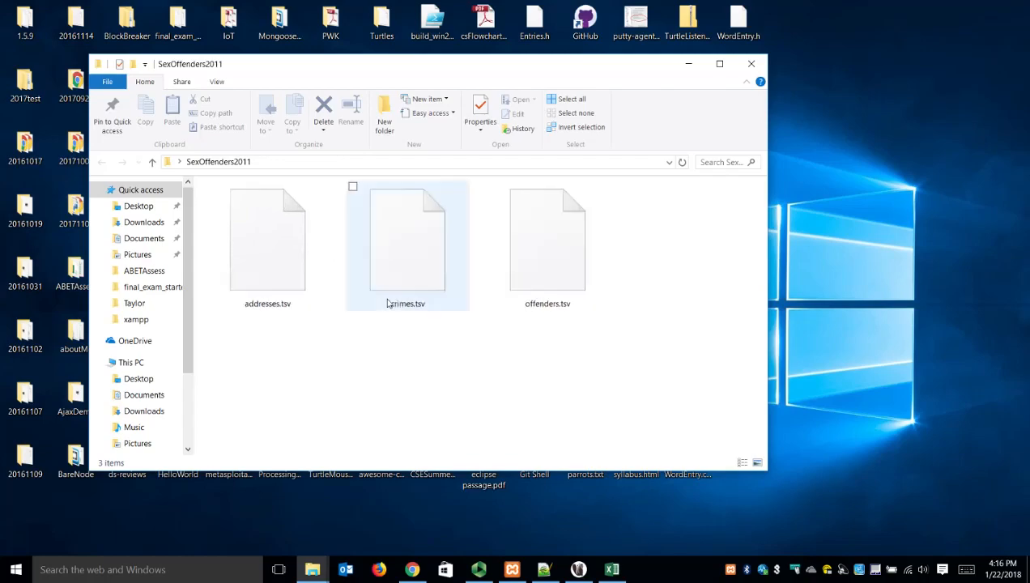
{"action": "scroll", "coordinate": [389, 307], "scroll_direction": "down", "scroll_amount": 3}
{"action": "scroll", "coordinate": [389, 308], "scroll_direction": "down", "scroll_amount": 2}
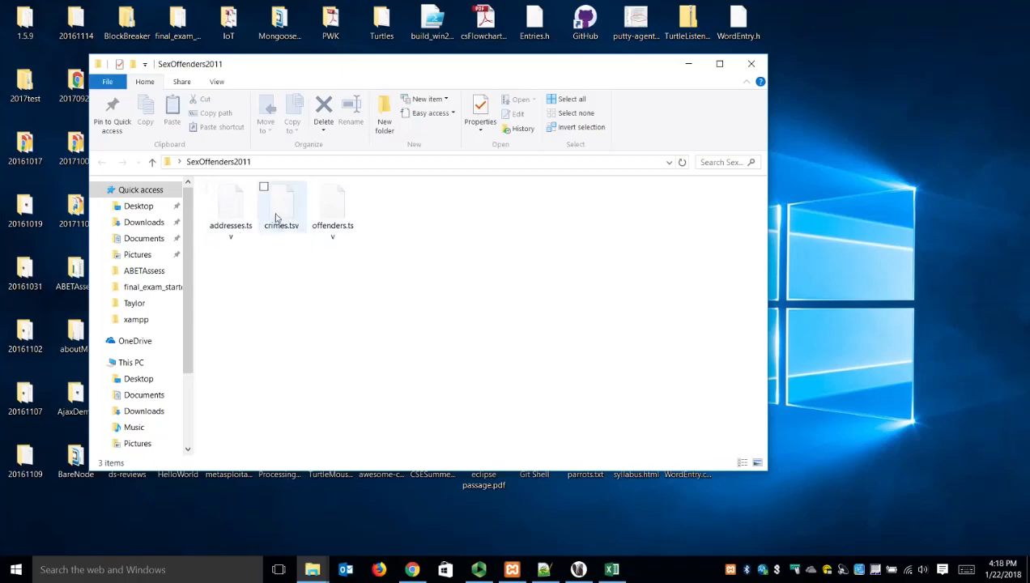
Step: Open offenders.tsv from the SexOffenders2011 folder in Notepad++
{"action": "left_click", "coordinate": [340, 212]}
{"action": "right_click", "coordinate": [340, 213]}
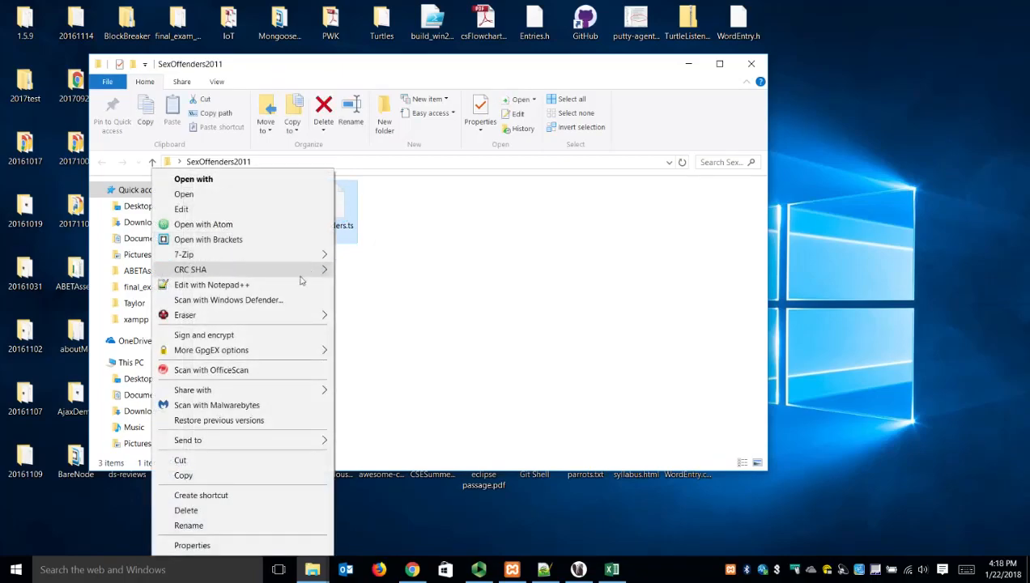
{"action": "left_click", "coordinate": [280, 285]}
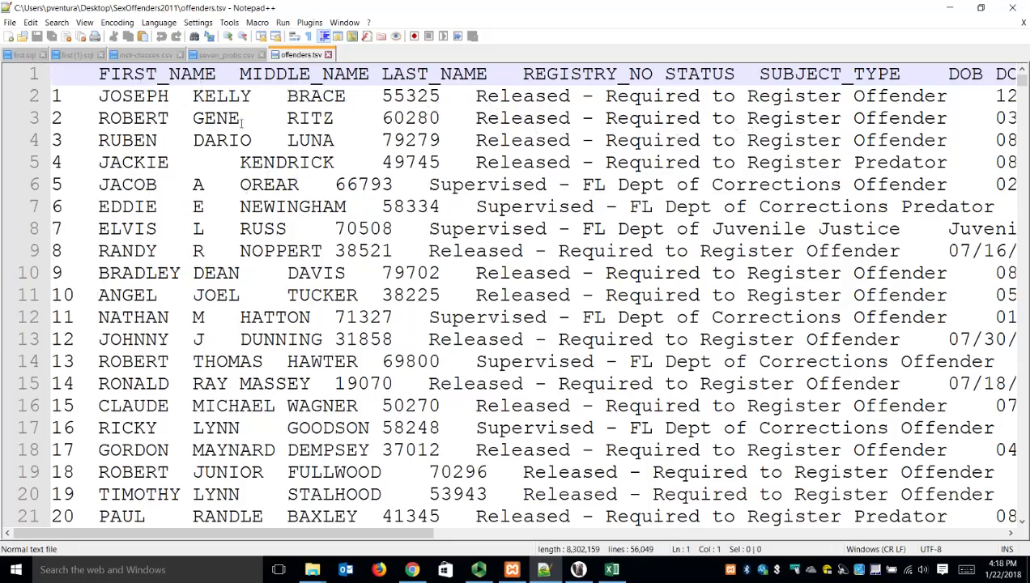
Step: Highlight the tab separator after the first record's row number and examine the columns and rows of offenders.tsv through to the last record
{"action": "left_click", "coordinate": [72, 102]}
{"action": "left_click_drag", "start_coordinate": [75, 104], "coordinate": [95, 102]}
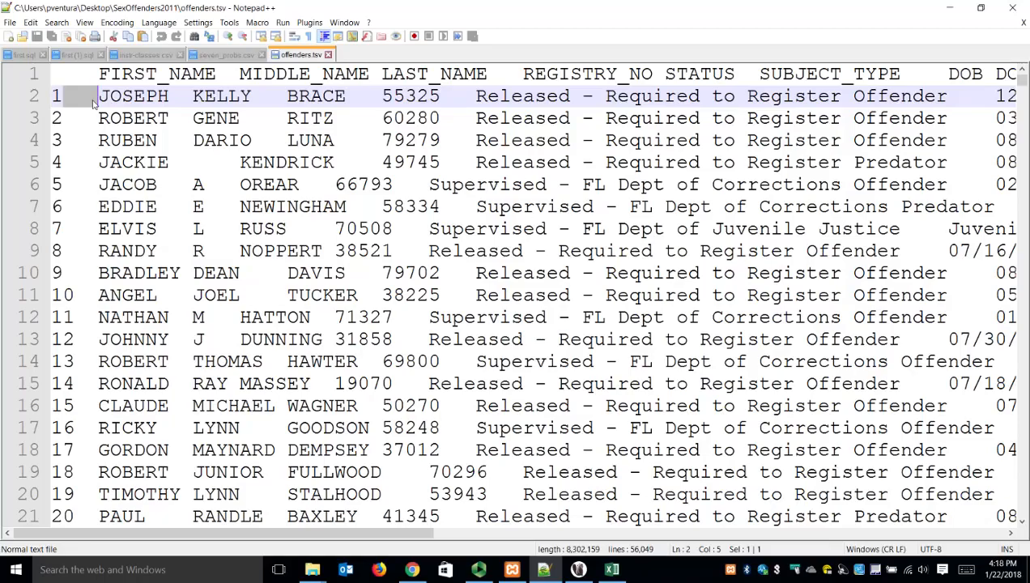
{"action": "left_click_drag", "start_coordinate": [308, 535], "coordinate": [397, 535]}
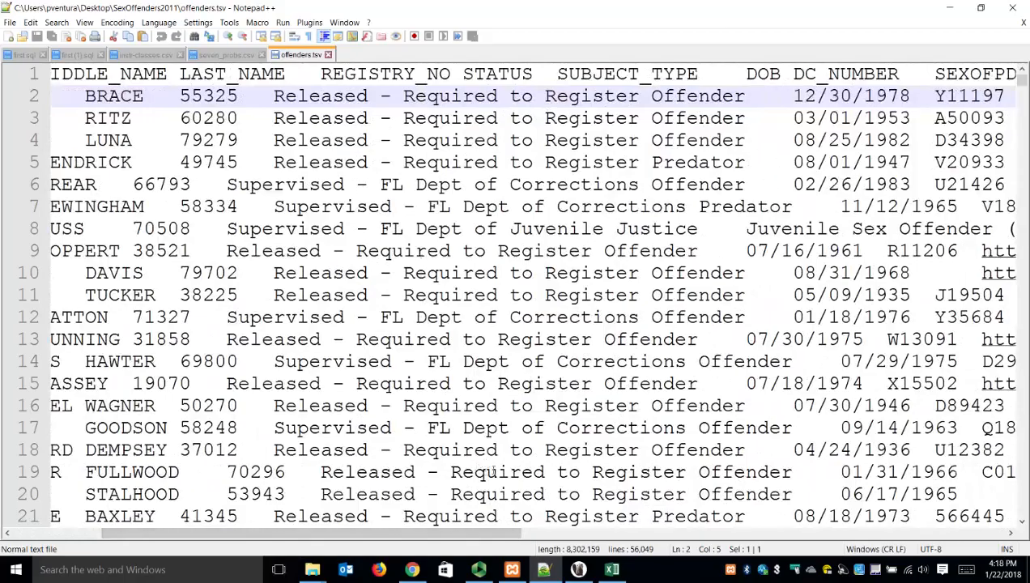
{"action": "left_click_drag", "start_coordinate": [484, 535], "coordinate": [835, 537]}
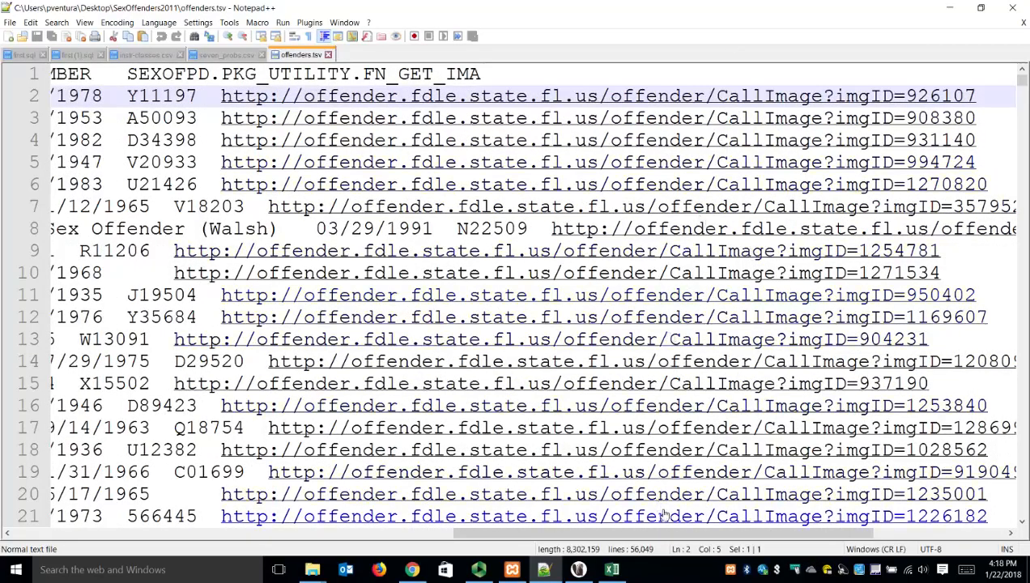
{"action": "left_click_drag", "start_coordinate": [661, 533], "coordinate": [158, 571]}
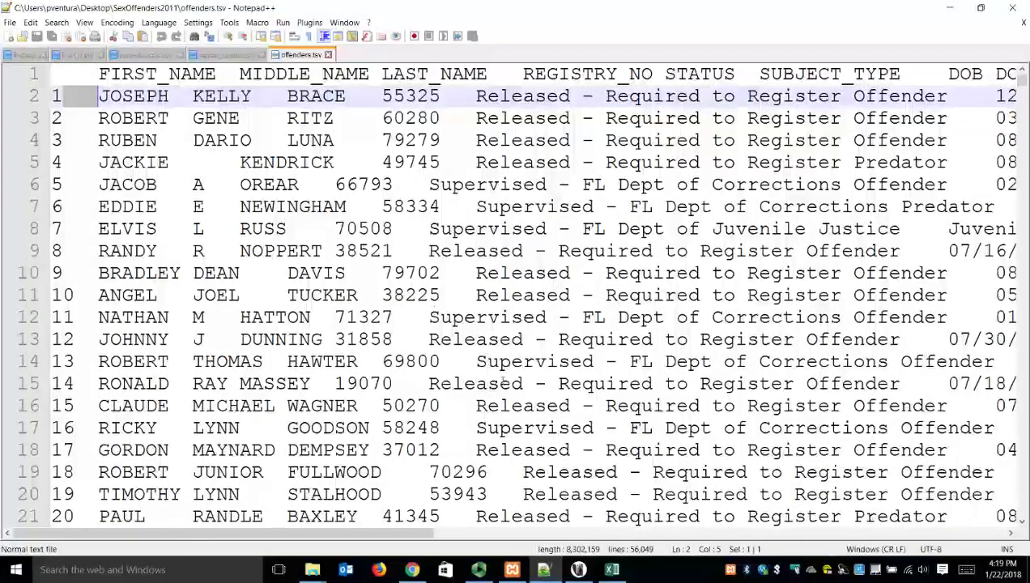
{"action": "scroll", "coordinate": [1024, 81], "scroll_direction": "down", "scroll_amount": 4}
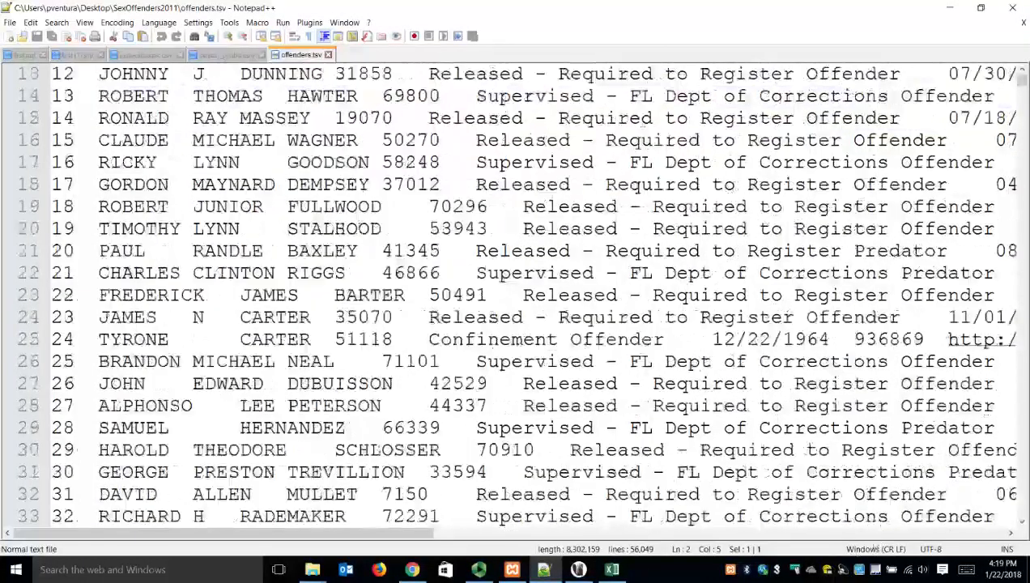
{"action": "left_click_drag", "start_coordinate": [1024, 81], "coordinate": [1023, 534]}
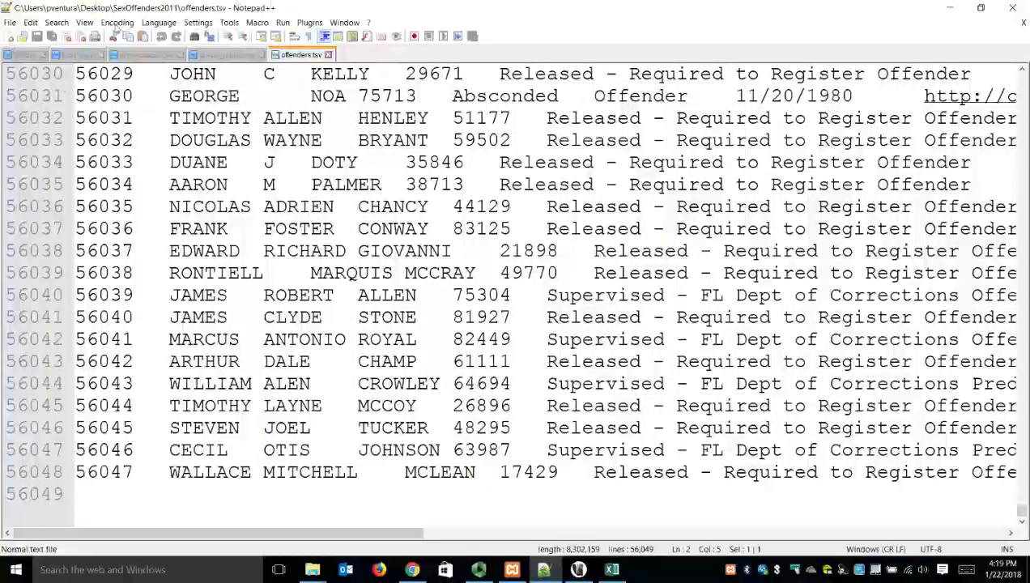
Step: Close offenders.tsv in Notepad++ and return to the Week 3 course module in Chrome
{"action": "left_click", "coordinate": [328, 54]}
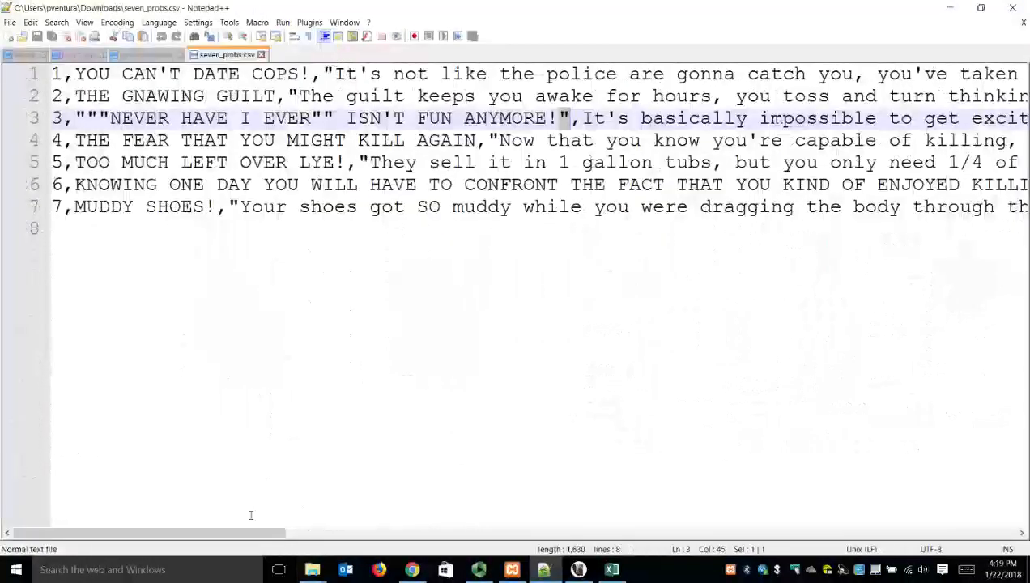
{"action": "left_click", "coordinate": [949, 8]}
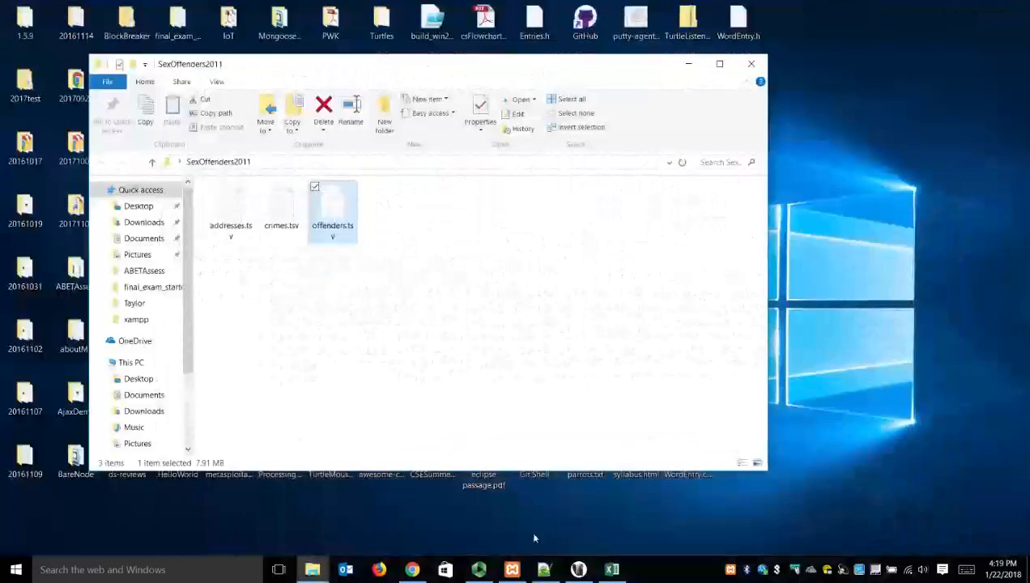
{"action": "left_click", "coordinate": [412, 569]}
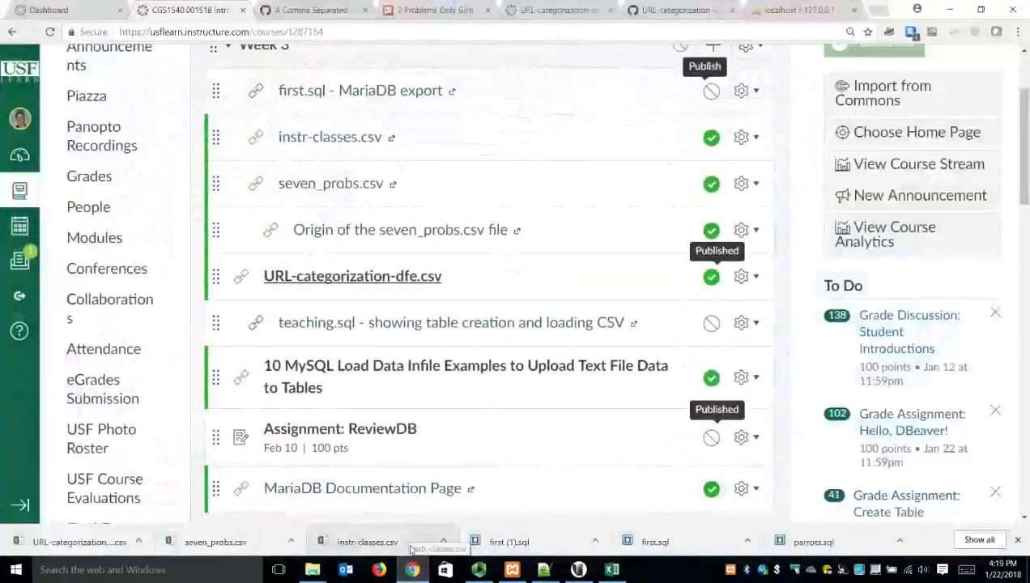
{"action": "left_click_drag", "start_coordinate": [412, 550], "coordinate": [451, 454]}
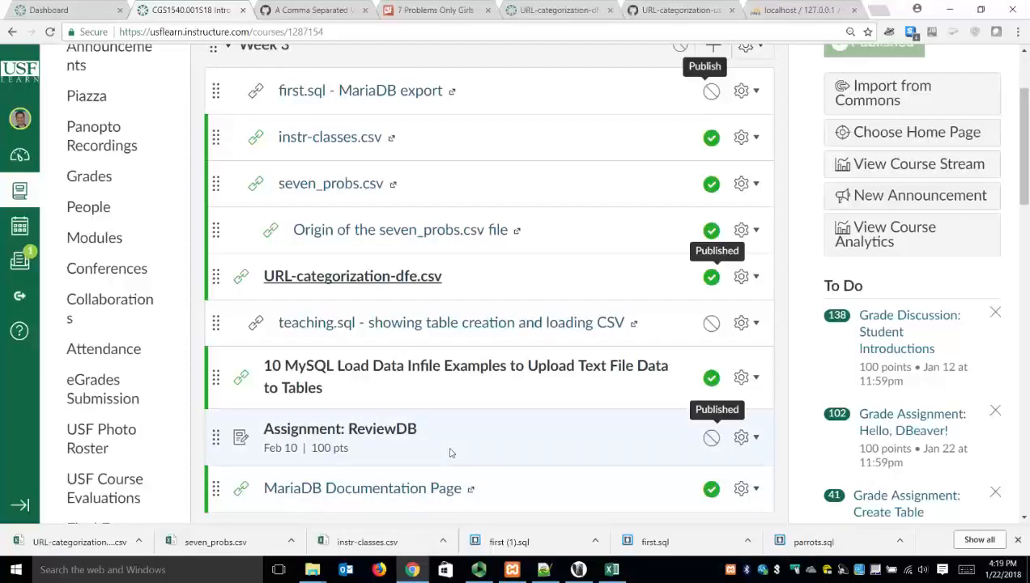
Step: Close the seven_probs.csv workbook in Excel without saving its changes
{"action": "left_click", "coordinate": [612, 570]}
{"action": "left_click", "coordinate": [1011, 10]}
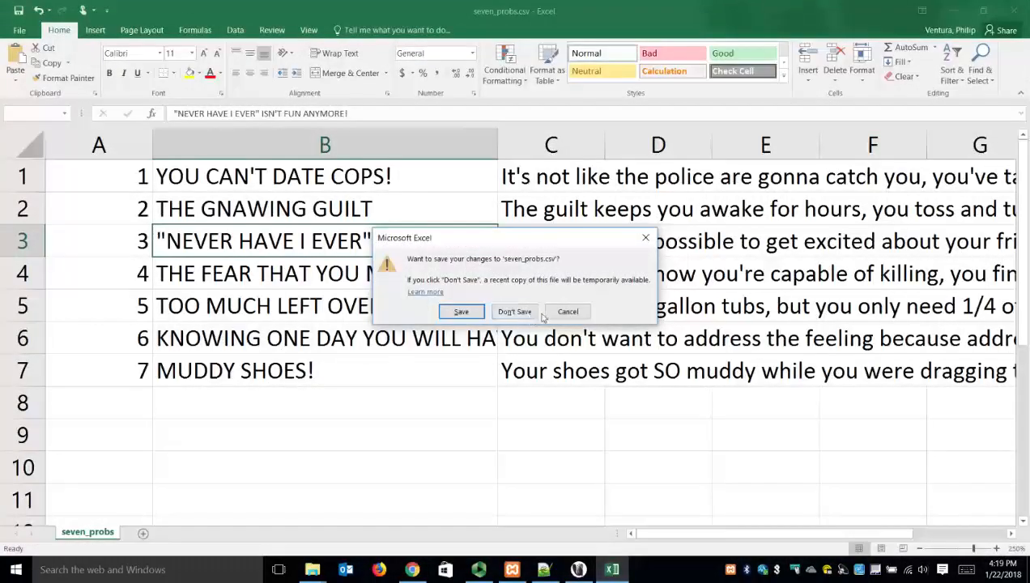
{"action": "left_click", "coordinate": [568, 312]}
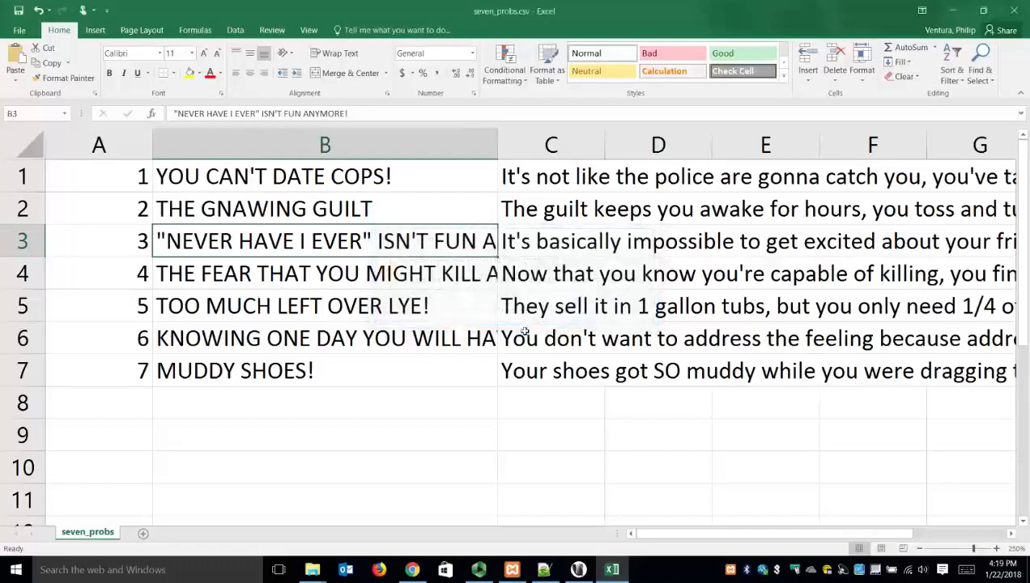
{"action": "left_click", "coordinate": [1011, 10]}
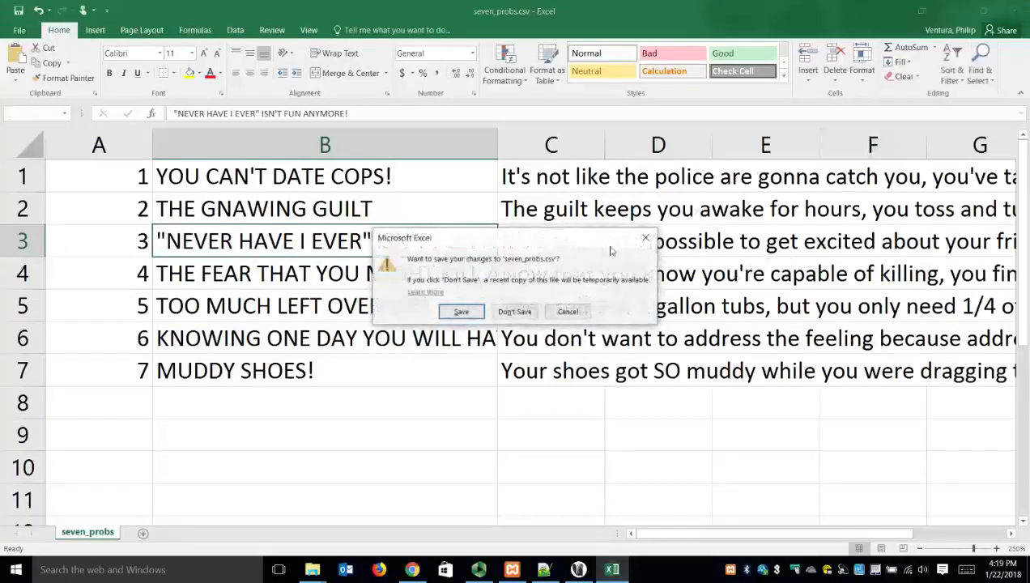
{"action": "left_click", "coordinate": [515, 312]}
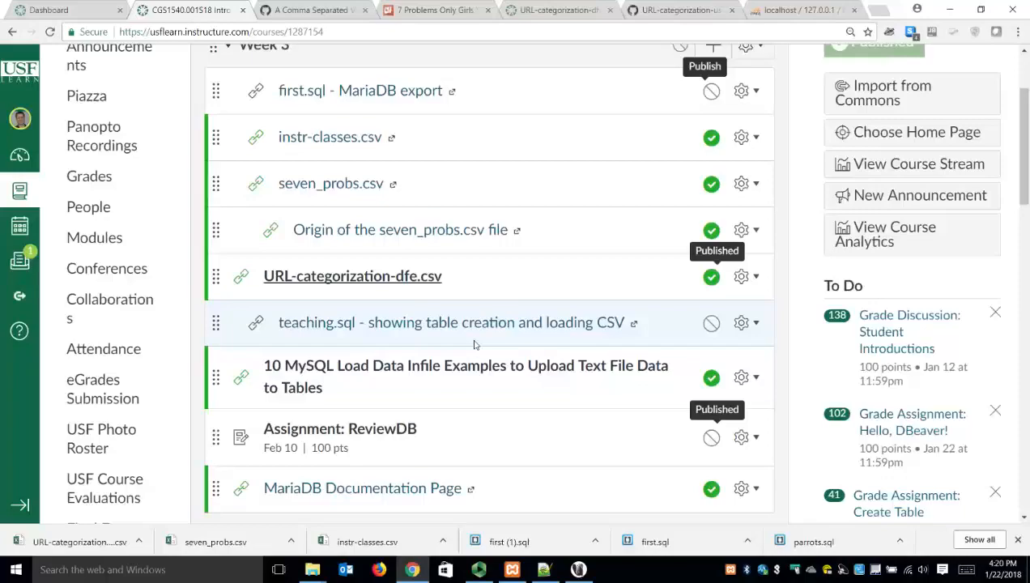
Step: Switch to DBeaver and create a new SQL script for the MariaDB - localhost connection
{"action": "key", "text": "super+d"}
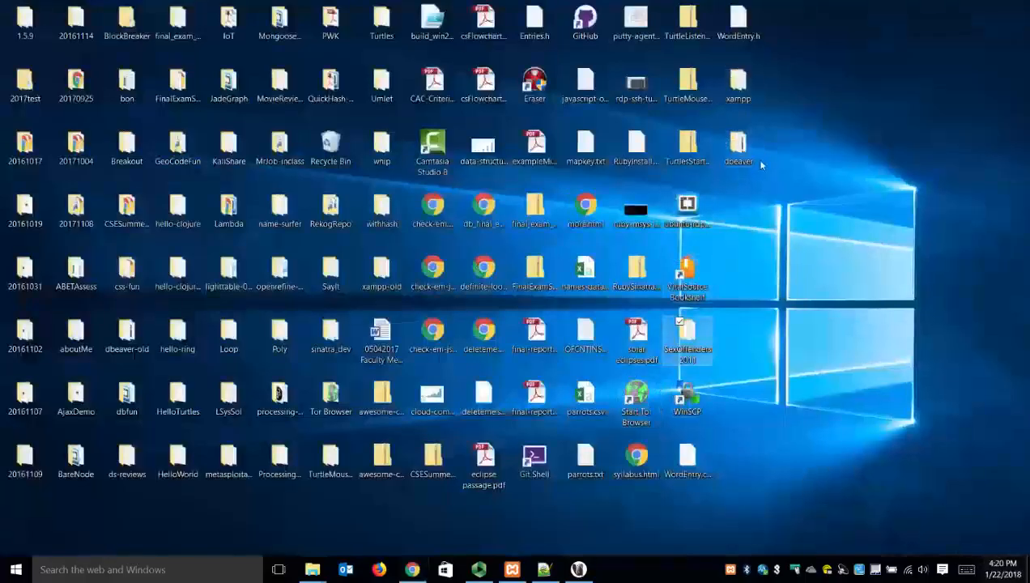
{"action": "left_click", "coordinate": [578, 569]}
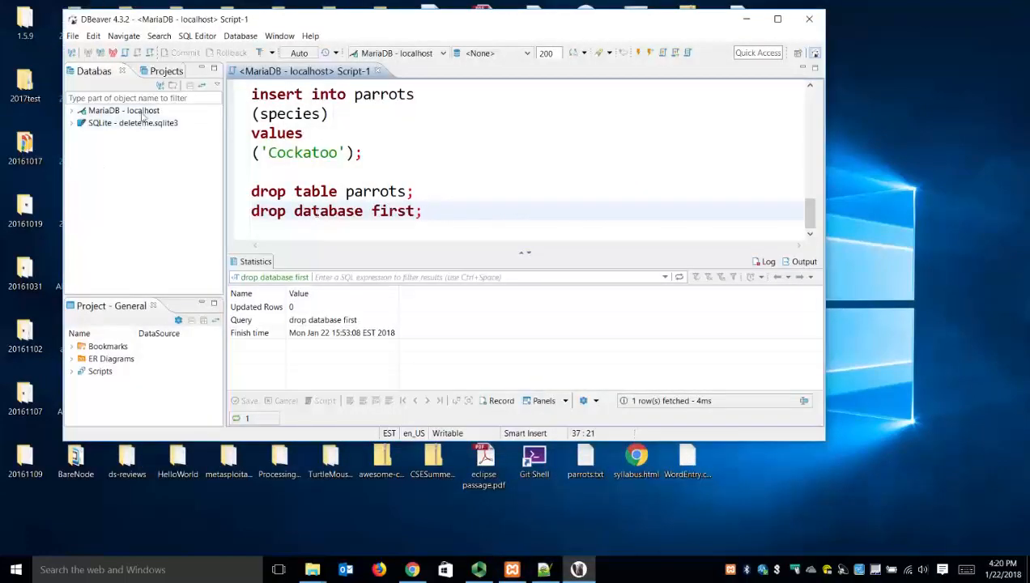
{"action": "left_click", "coordinate": [91, 111]}
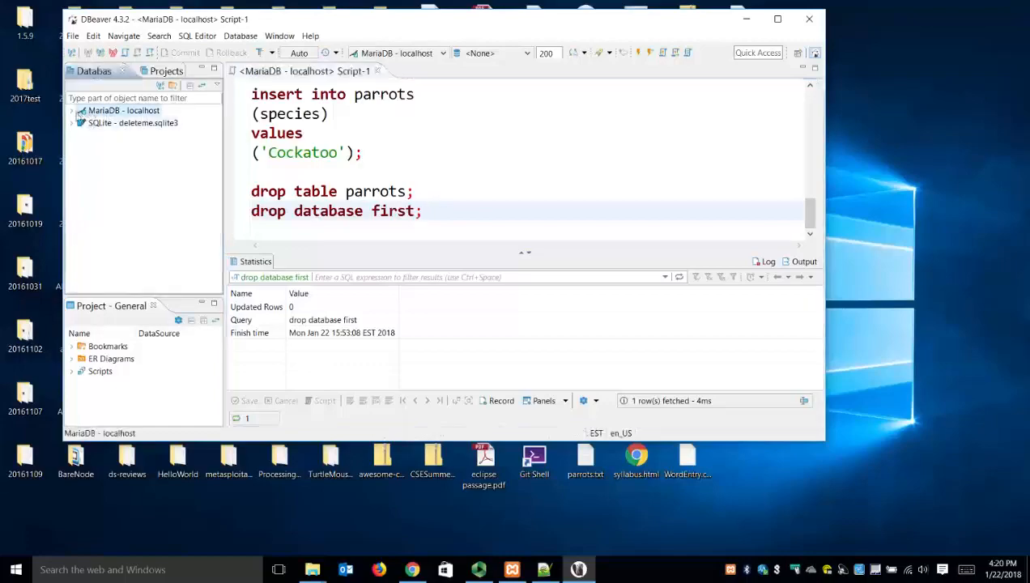
{"action": "left_click", "coordinate": [72, 111]}
{"action": "right_click", "coordinate": [103, 114]}
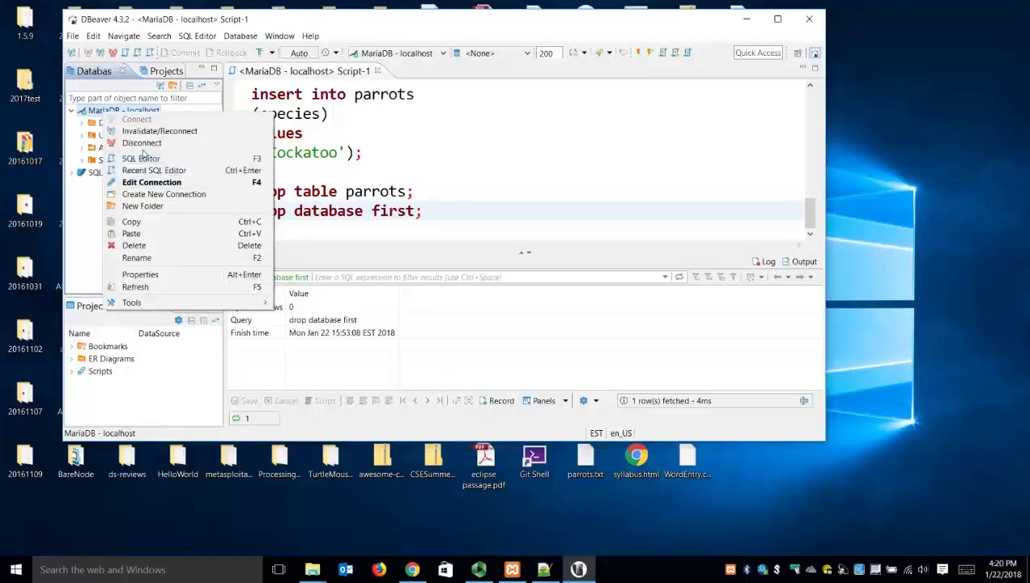
{"action": "left_click", "coordinate": [142, 158]}
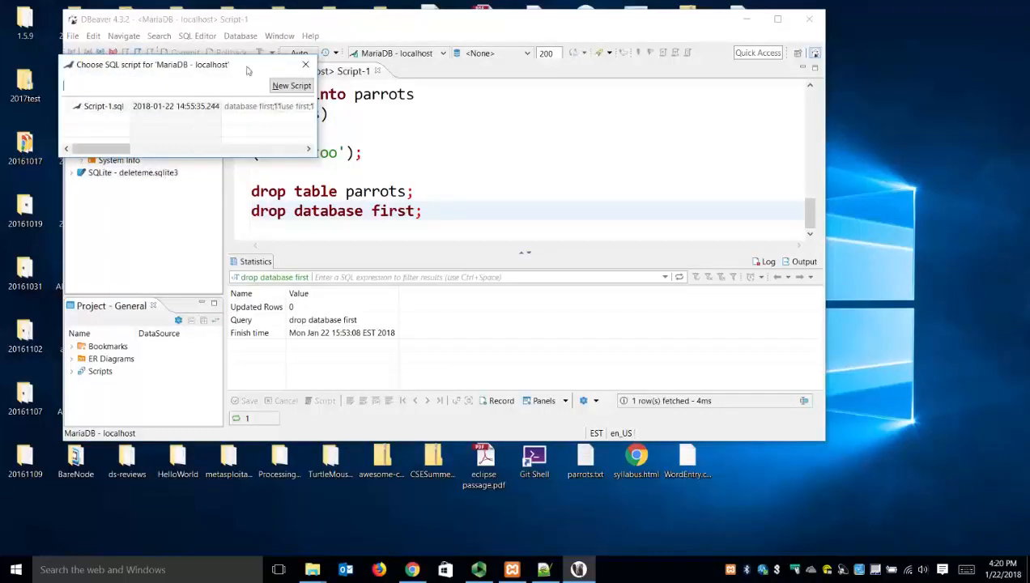
{"action": "left_click", "coordinate": [291, 85]}
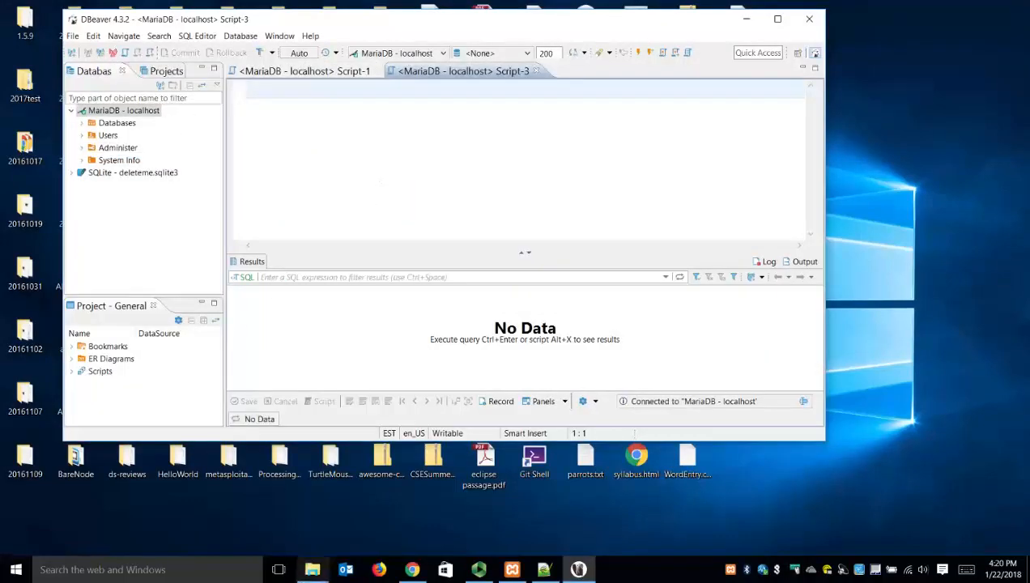
Step: Bring up the xampp folder in File Explorer and close the SexOffenders2011 folder window
{"action": "left_click", "coordinate": [413, 569]}
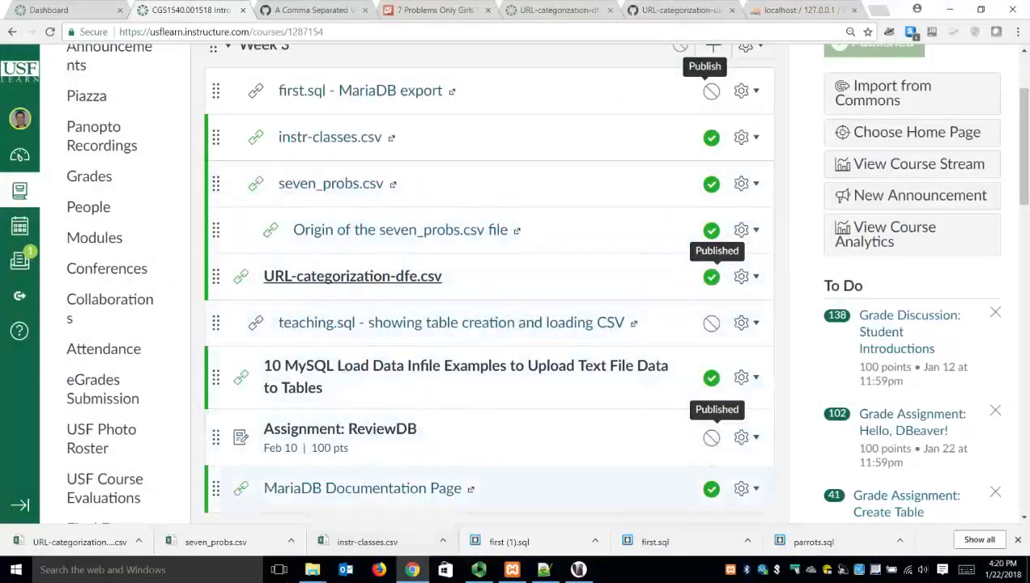
{"action": "mouse_move", "coordinate": [312, 569]}
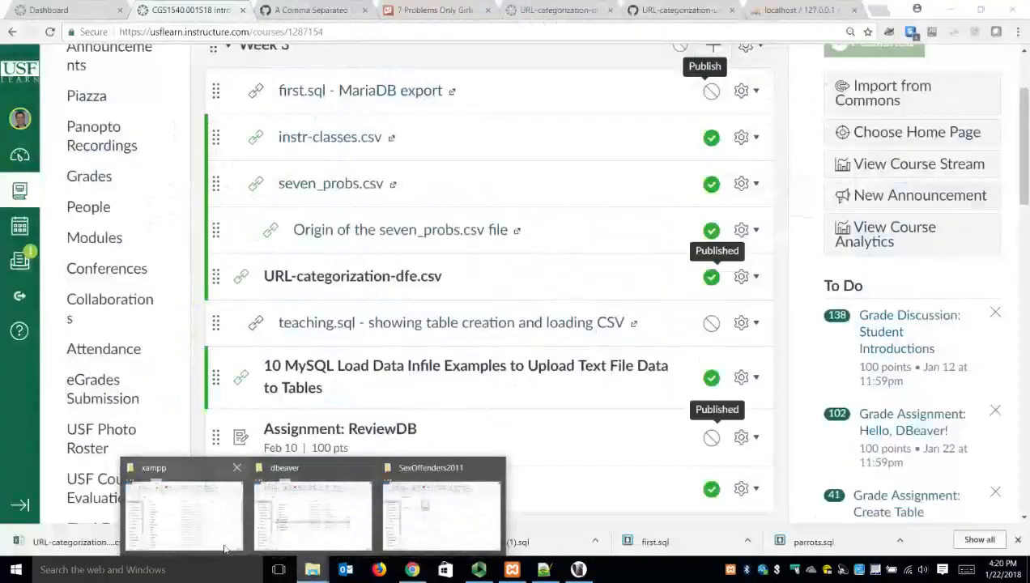
{"action": "left_click", "coordinate": [184, 516]}
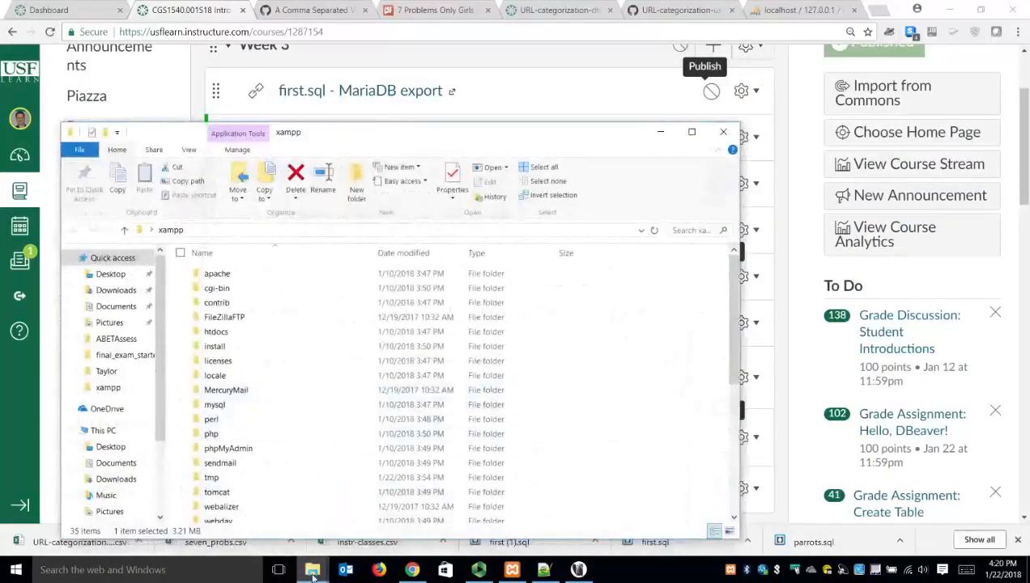
{"action": "mouse_move", "coordinate": [312, 569]}
{"action": "mouse_move", "coordinate": [430, 547]}
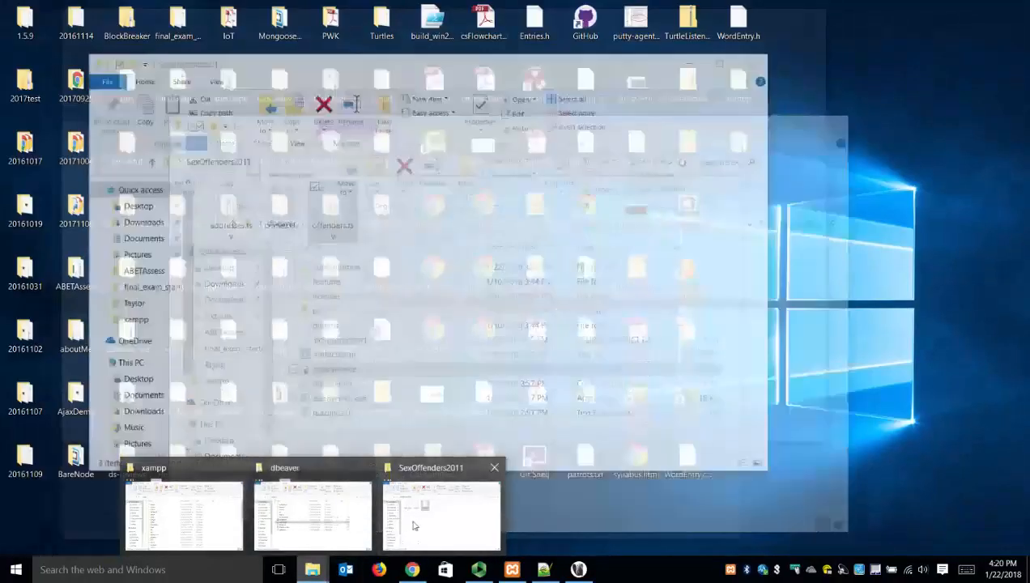
{"action": "left_click", "coordinate": [441, 516]}
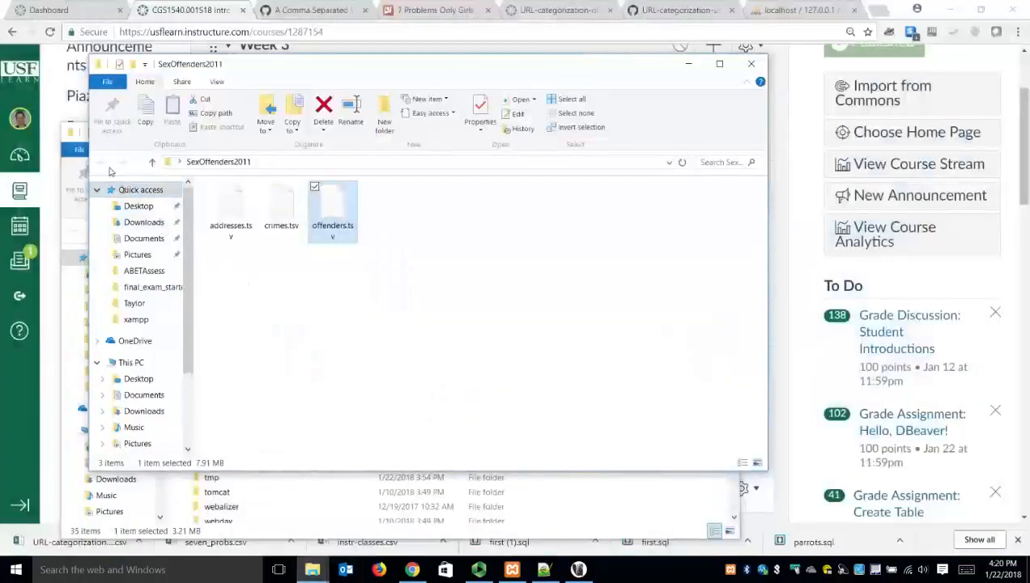
{"action": "left_click", "coordinate": [752, 63]}
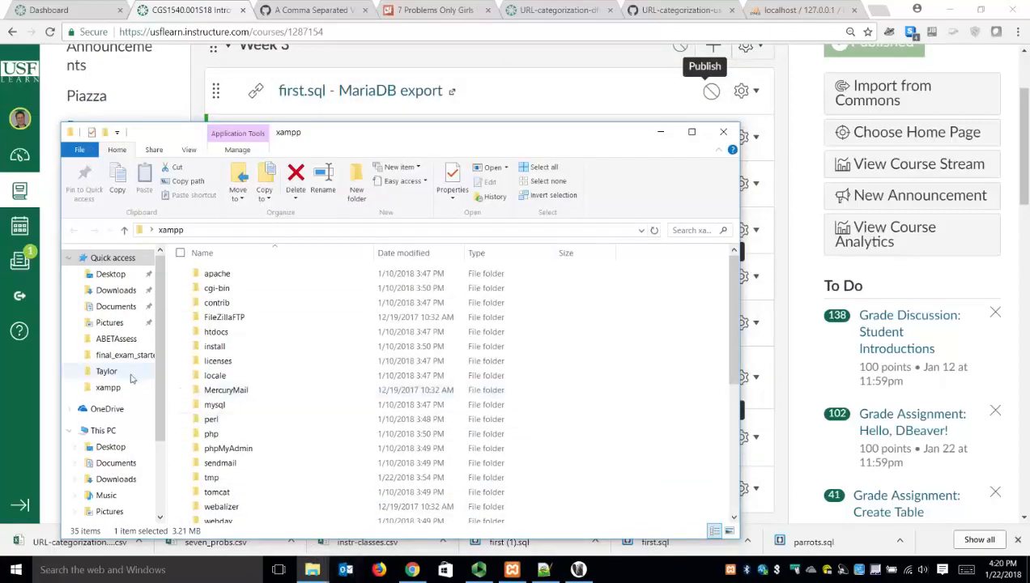
Step: Open instr-classes.csv from the Downloads folder in Excel
{"action": "left_click", "coordinate": [116, 290]}
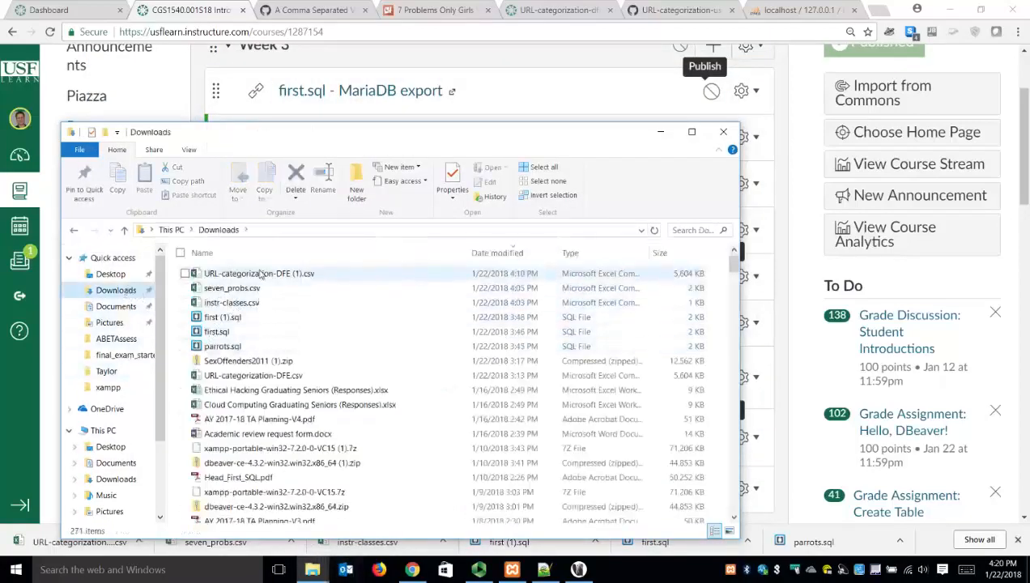
{"action": "left_click", "coordinate": [235, 305]}
{"action": "double_click", "coordinate": [235, 304]}
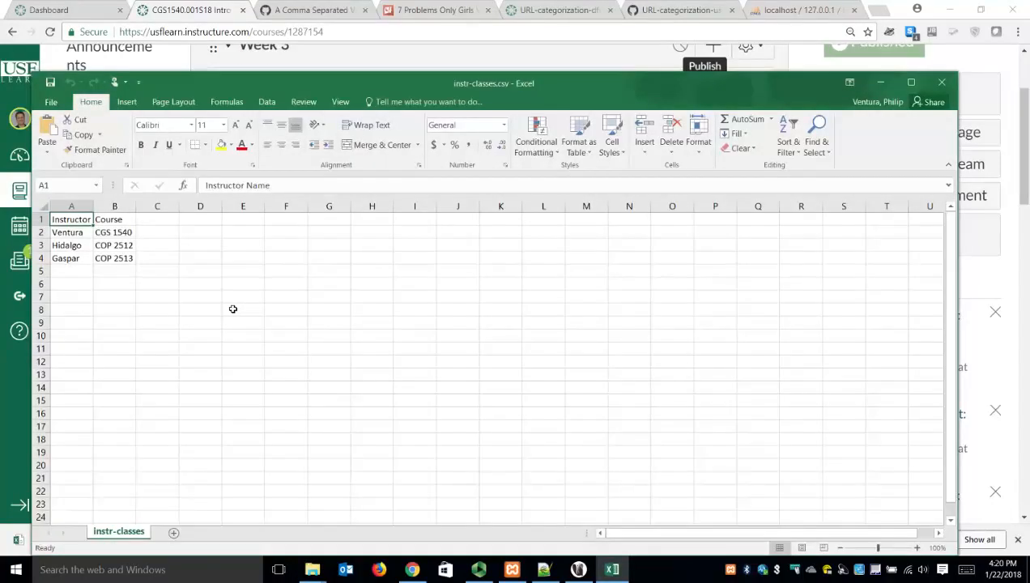
Step: Examine each instructor and course pair in rows 2 to 4 of instr-classes.csv and return to Script-3 in DBeaver
{"action": "scroll", "coordinate": [232, 308], "scroll_direction": "up", "scroll_amount": 12}
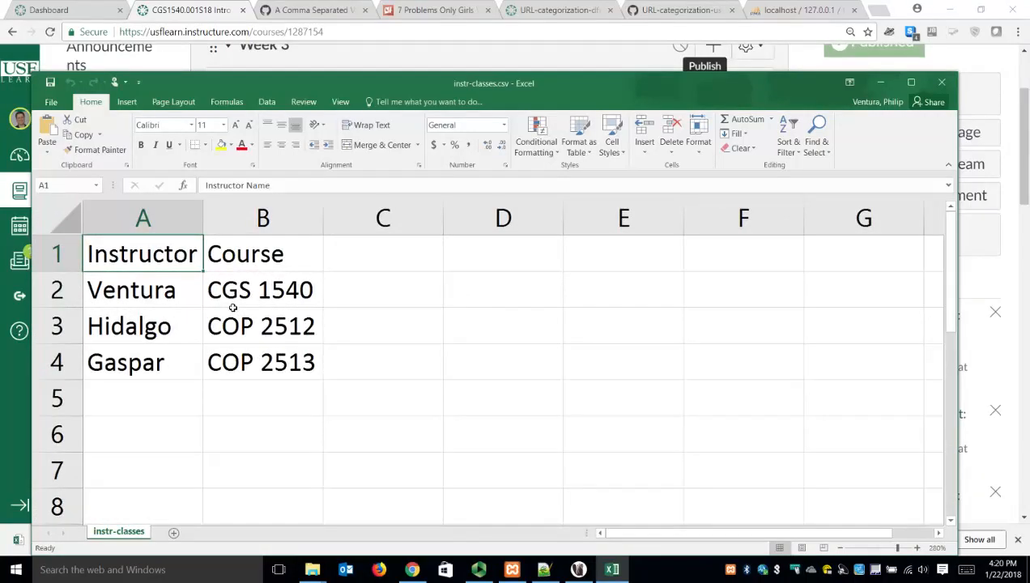
{"action": "left_click", "coordinate": [179, 306]}
{"action": "left_click", "coordinate": [259, 294]}
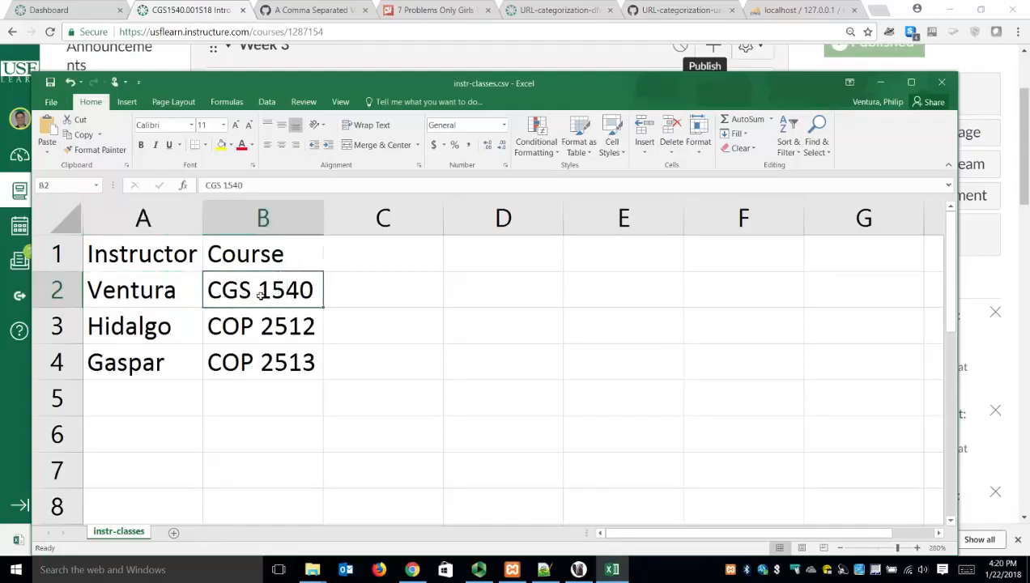
{"action": "left_click", "coordinate": [165, 327]}
{"action": "left_click", "coordinate": [261, 327]}
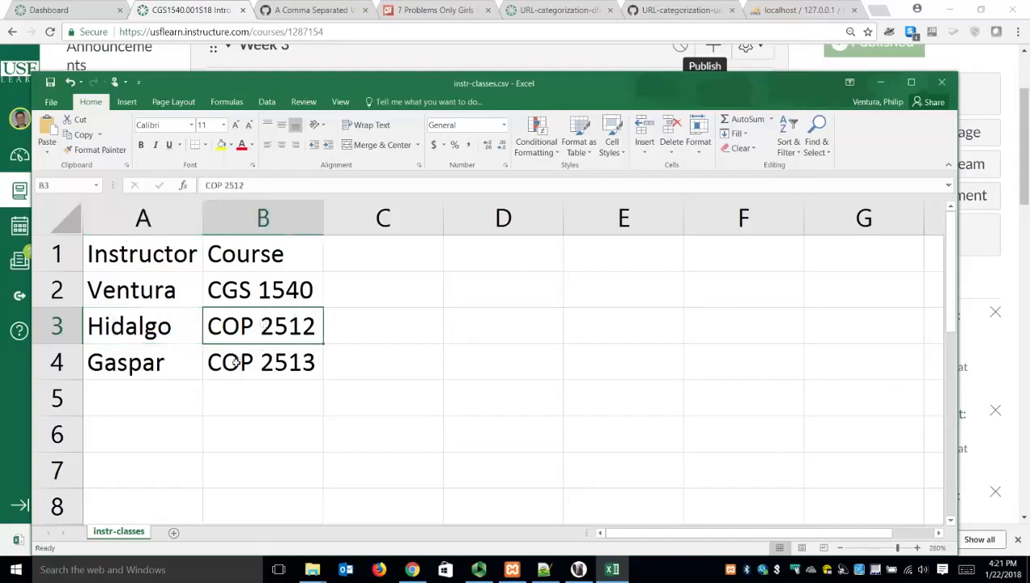
{"action": "left_click", "coordinate": [187, 378]}
{"action": "left_click", "coordinate": [275, 377]}
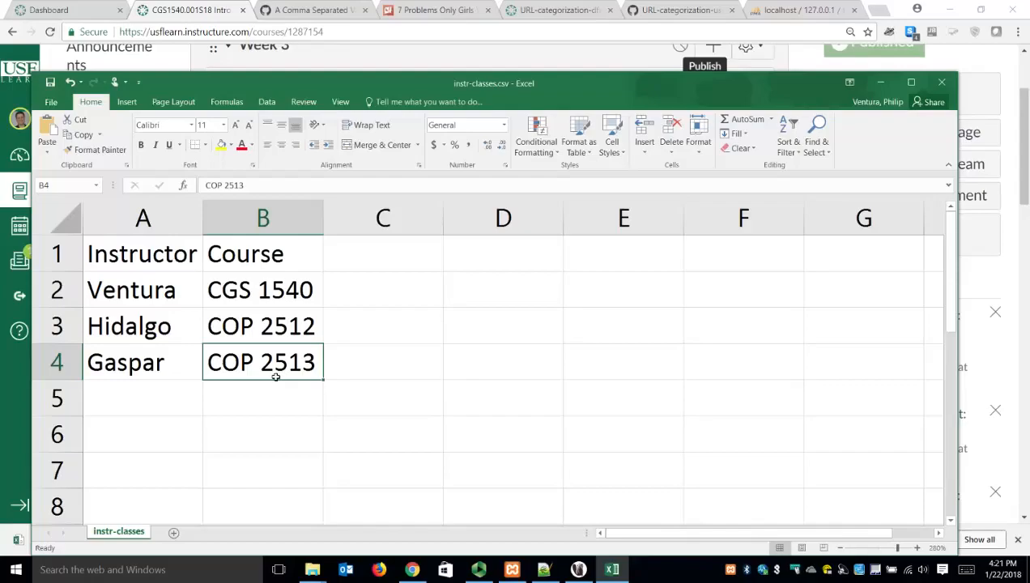
{"action": "left_click_drag", "start_coordinate": [490, 85], "coordinate": [498, 33]}
{"action": "left_click", "coordinate": [578, 570]}
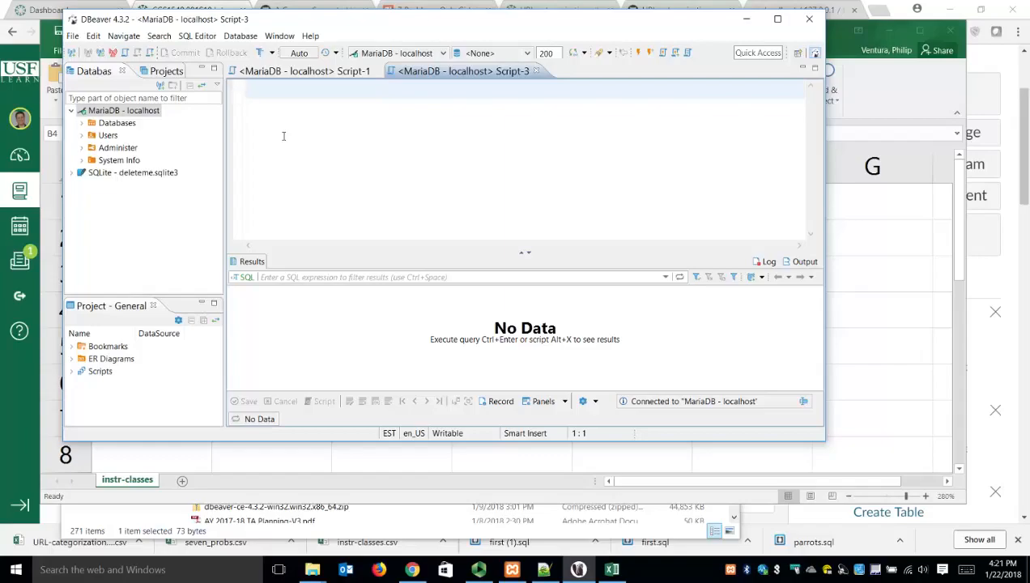
{"action": "type", "text": "create table"}
{"action": "key", "text": "BackSpace"}
{"action": "key", "text": "BackSpace"}
{"action": "key", "text": "BackSpace"}
{"action": "key", "text": "BackSpace"}
{"action": "key", "text": "BackSpace"}
{"action": "key", "text": "BackSpace"}
{"action": "key", "text": "BackSpace"}
{"action": "key", "text": "BackSpace"}
{"action": "key", "text": "BackSpace"}
{"action": "key", "text": "BackSpace"}
{"action": "key", "text": "BackSpace"}
{"action": "key", "text": "BackSpace"}
Step: Enter and execute the statement "use first;" in the empty script
{"action": "type", "text": "use first;"}
{"action": "key", "text": "ctrl+Return"}
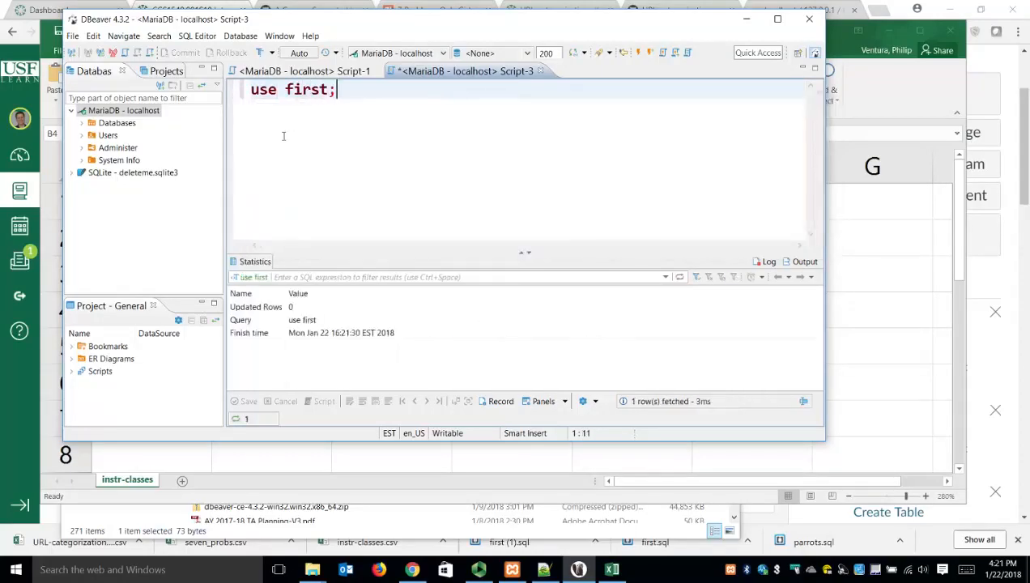
Step: Write an empty "create table teaching ( );" statement below "use first;", leaving an indented line between the parentheses for columns
{"action": "key", "text": "Return"}
{"action": "key", "text": "Return"}
{"action": "type", "text": "create"}
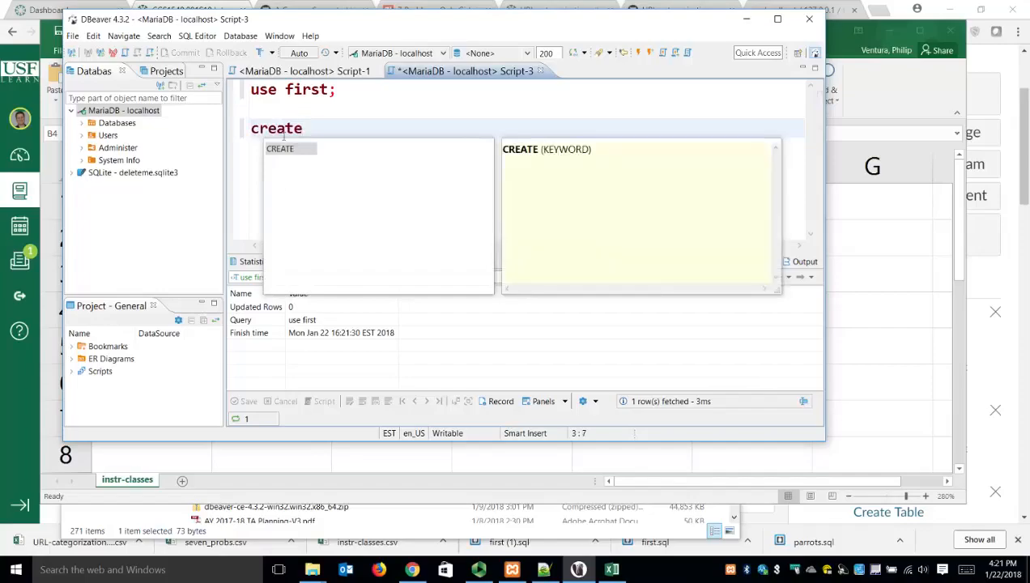
{"action": "type", "text": " table "}
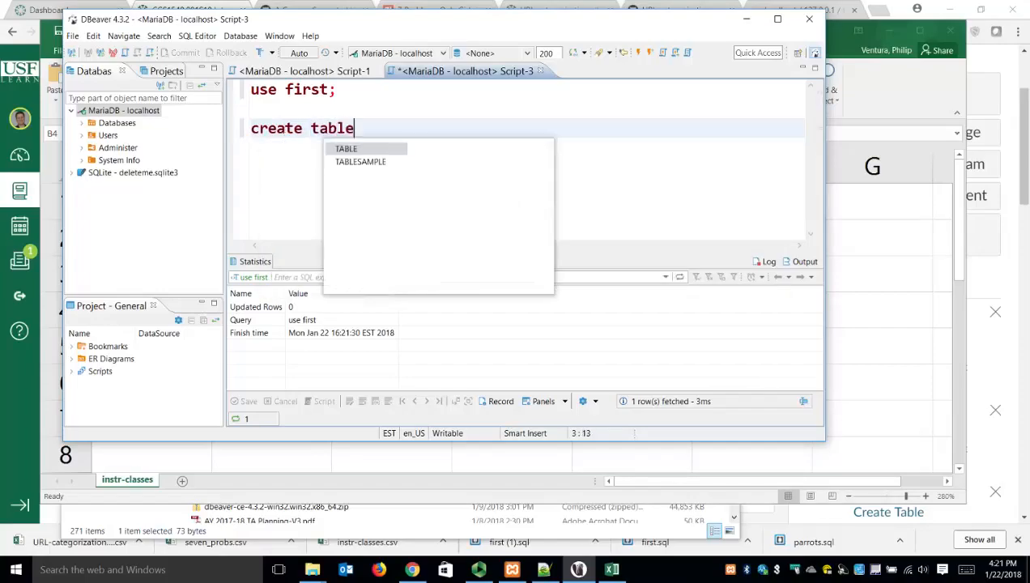
{"action": "type", "text": "teach"}
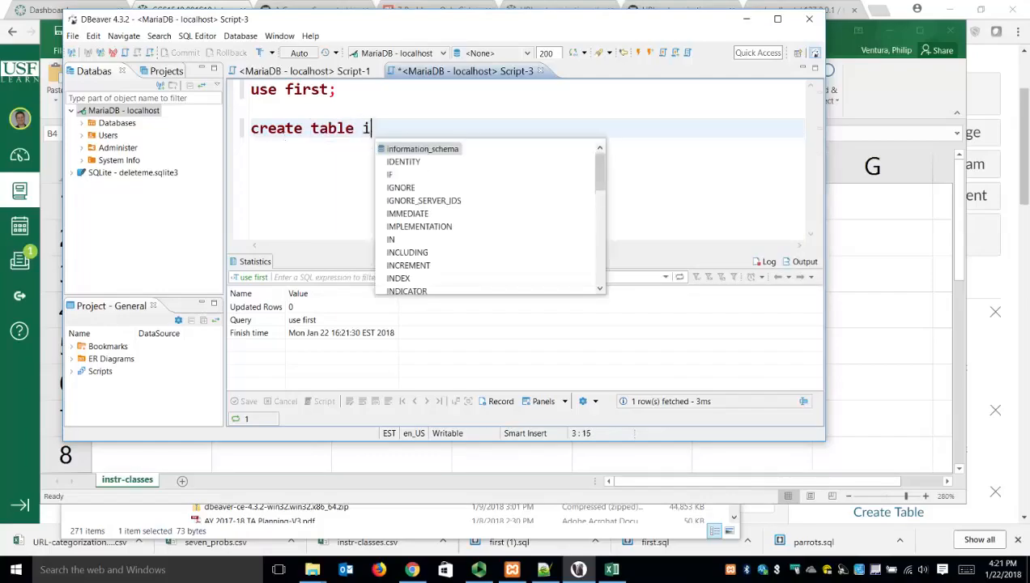
{"action": "type", "text": "ing"}
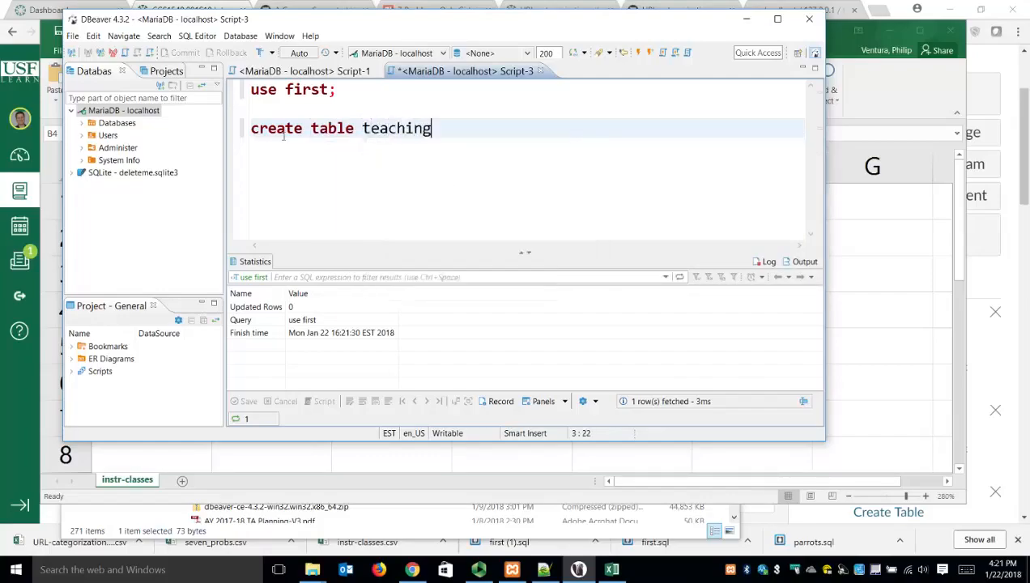
{"action": "key", "text": "Return"}
{"action": "type", "text": "()"}
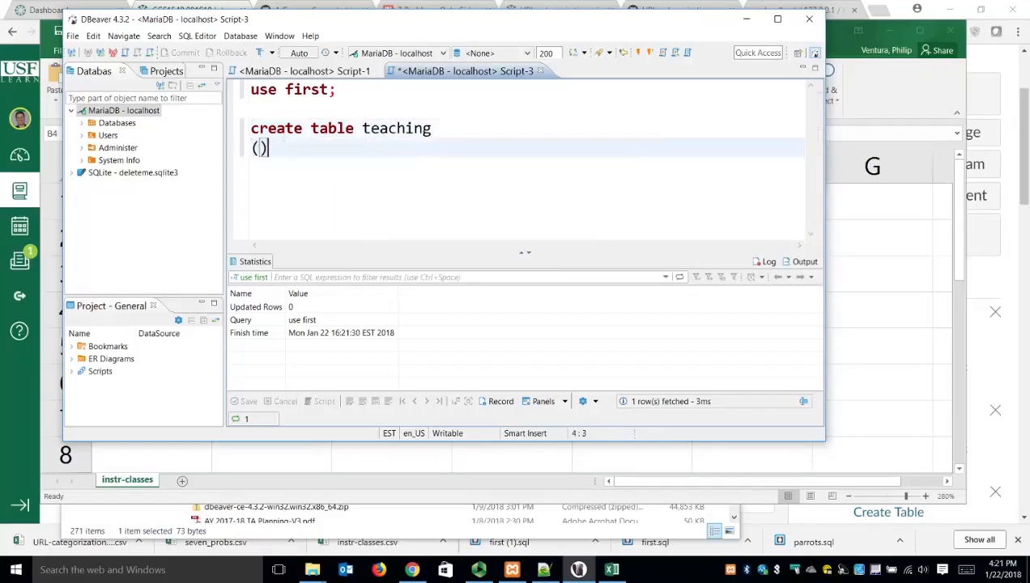
{"action": "key", "text": "Return"}
{"action": "key", "text": "End"}
{"action": "type", "text": ";"}
{"action": "key", "text": "Up"}
{"action": "key", "text": "Return"}
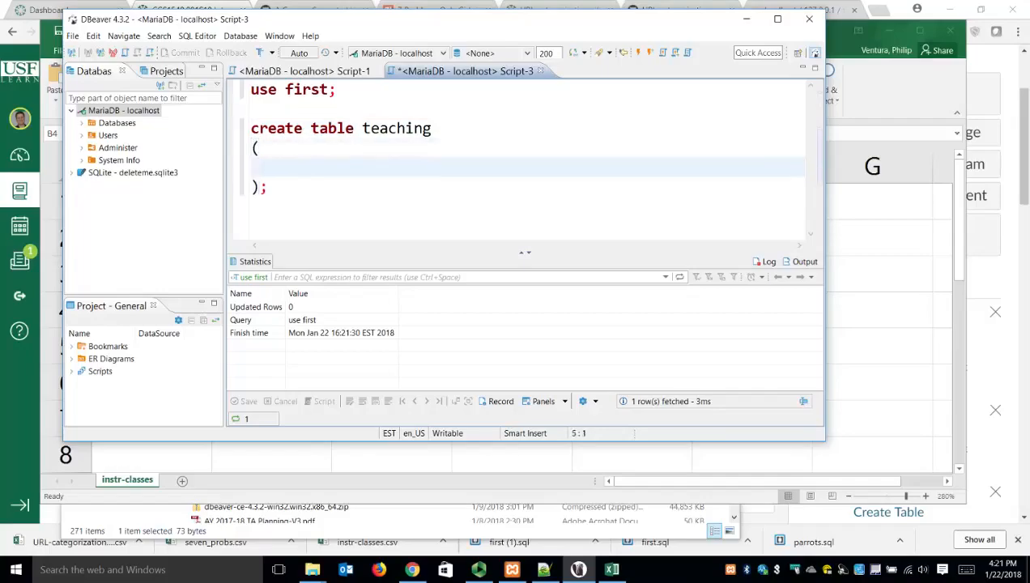
{"action": "key", "text": "Tab"}
Step: Check the columns of instr-classes.csv in Excel and define the column instr_name varchar(15) in the teaching table's DBeaver statement
{"action": "left_click", "coordinate": [913, 351]}
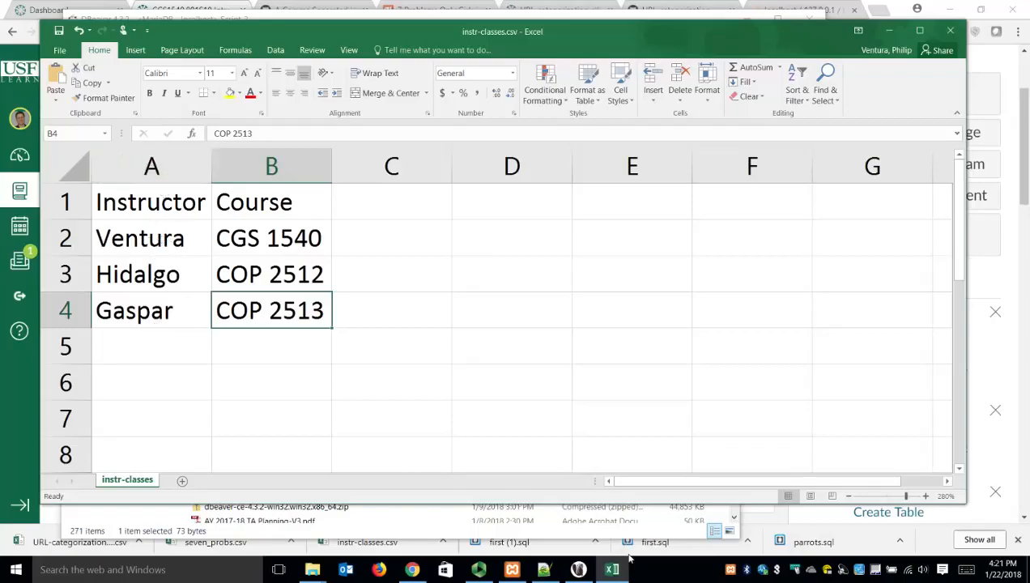
{"action": "left_click", "coordinate": [595, 571]}
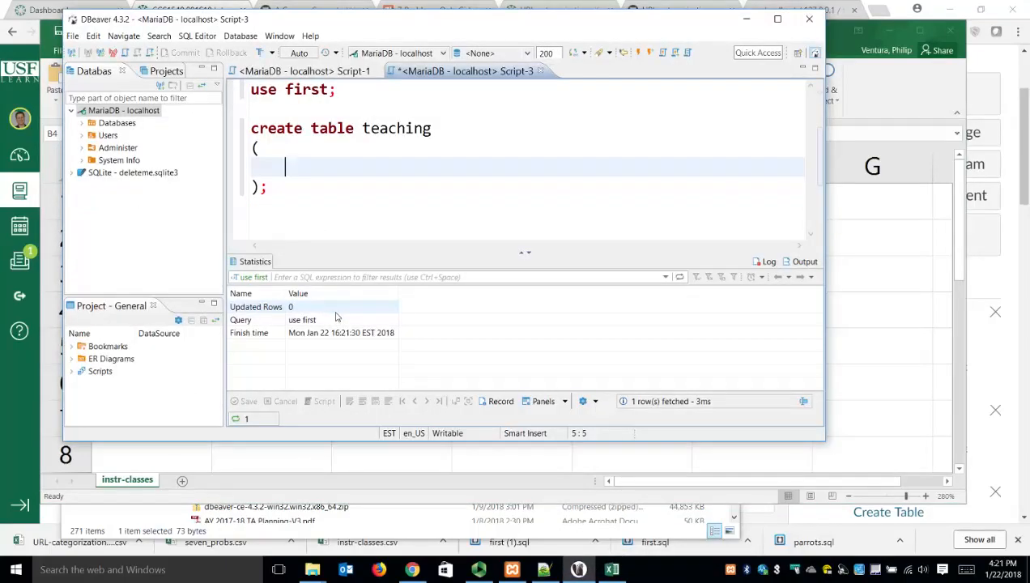
{"action": "type", "text": "instru"}
{"action": "key", "text": "BackSpace"}
{"action": "type", "text": "_"}
{"action": "type", "text": "nma"}
{"action": "key", "text": "BackSpace"}
{"action": "key", "text": "BackSpace"}
{"action": "type", "text": "ame"}
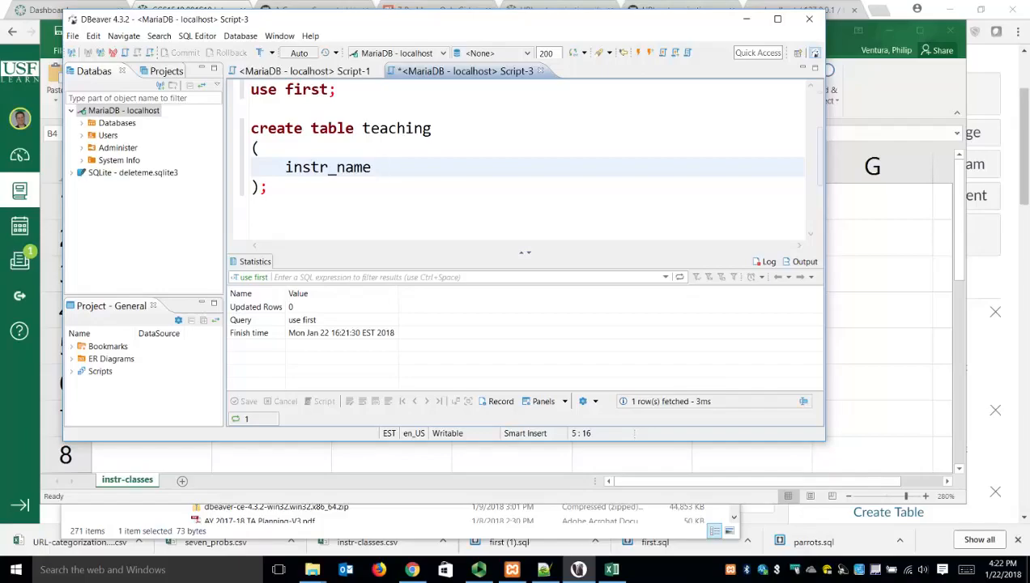
{"action": "type", "text": "varch"}
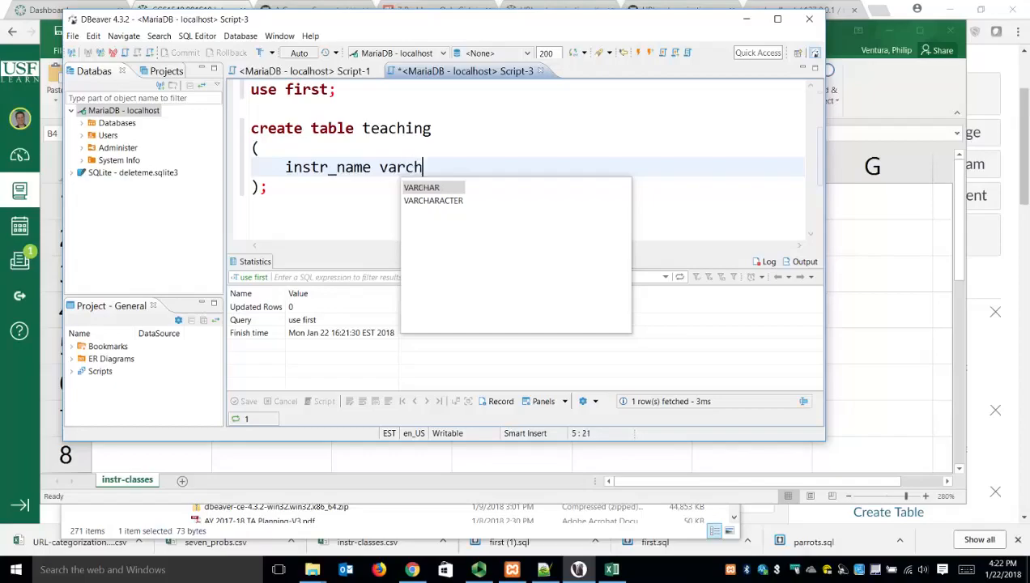
{"action": "type", "text": "ar(15)"}
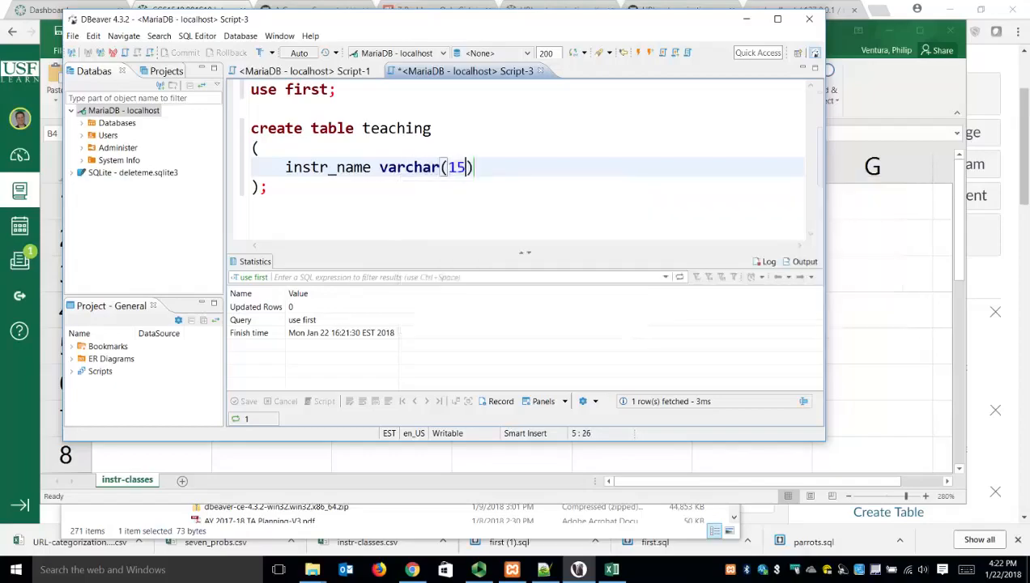
Step: Check the course codes of instr-classes.csv in Excel and add the column course varchar(10) to the teaching table's statement in DBeaver
{"action": "type", "text": ","}
{"action": "key", "text": "Return"}
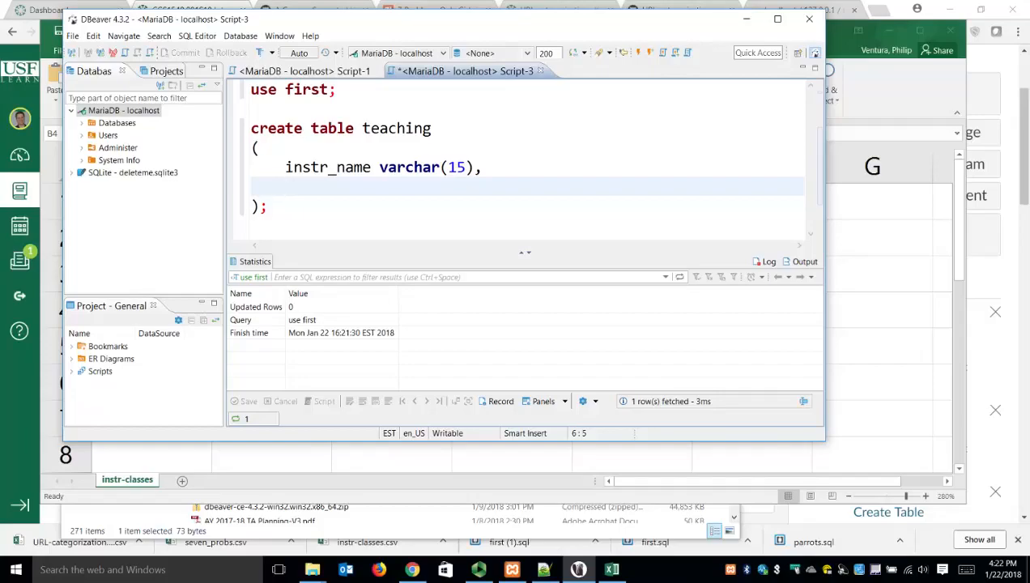
{"action": "type", "text": "course"}
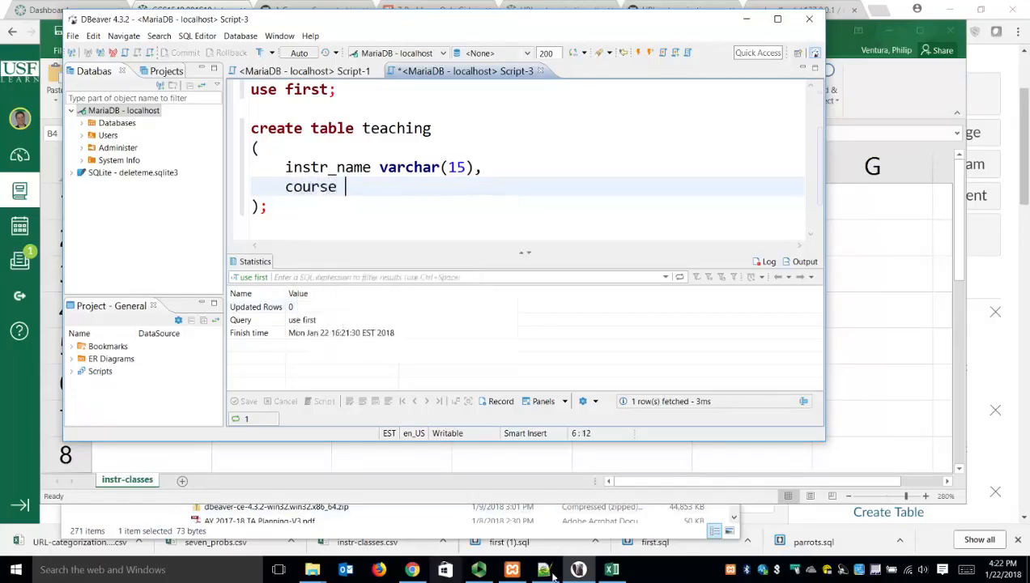
{"action": "left_click", "coordinate": [895, 350]}
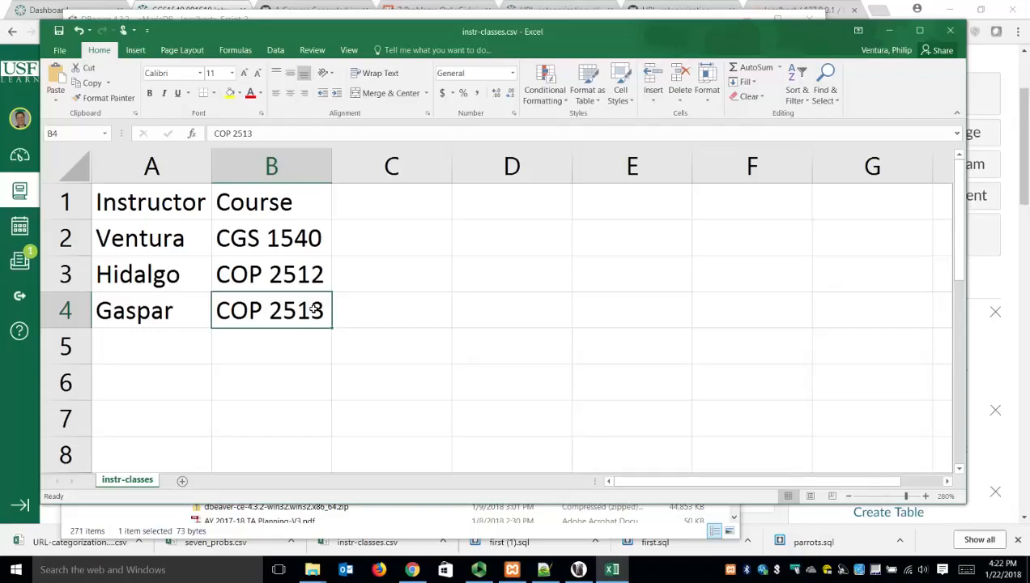
{"action": "left_click", "coordinate": [327, 241]}
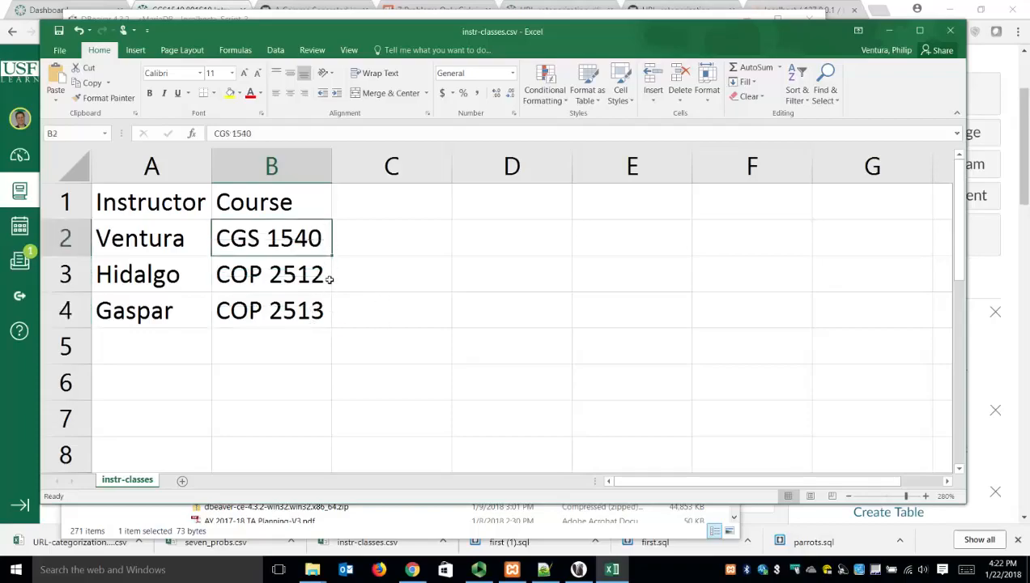
{"action": "left_click", "coordinate": [326, 314]}
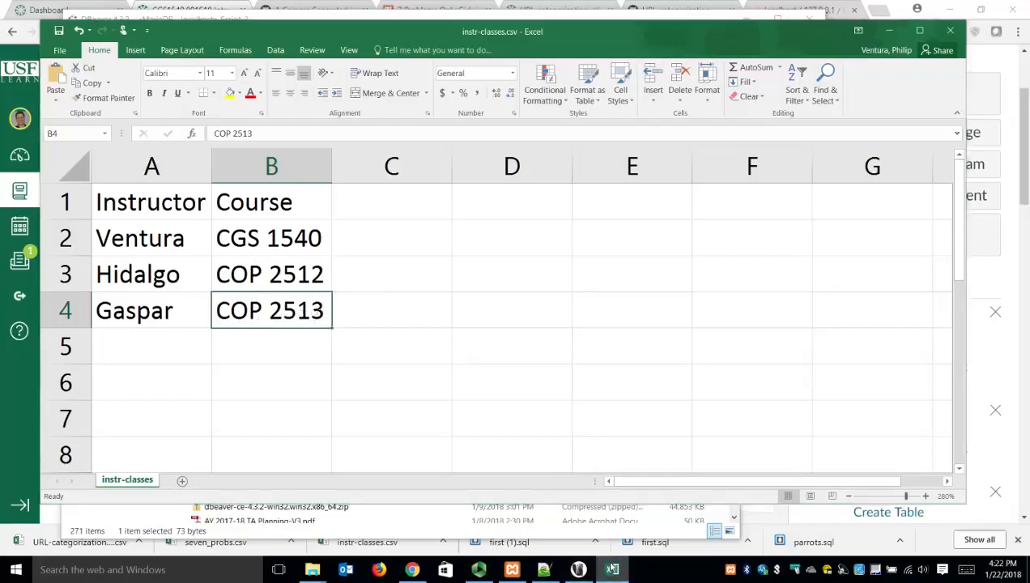
{"action": "left_click", "coordinate": [613, 570]}
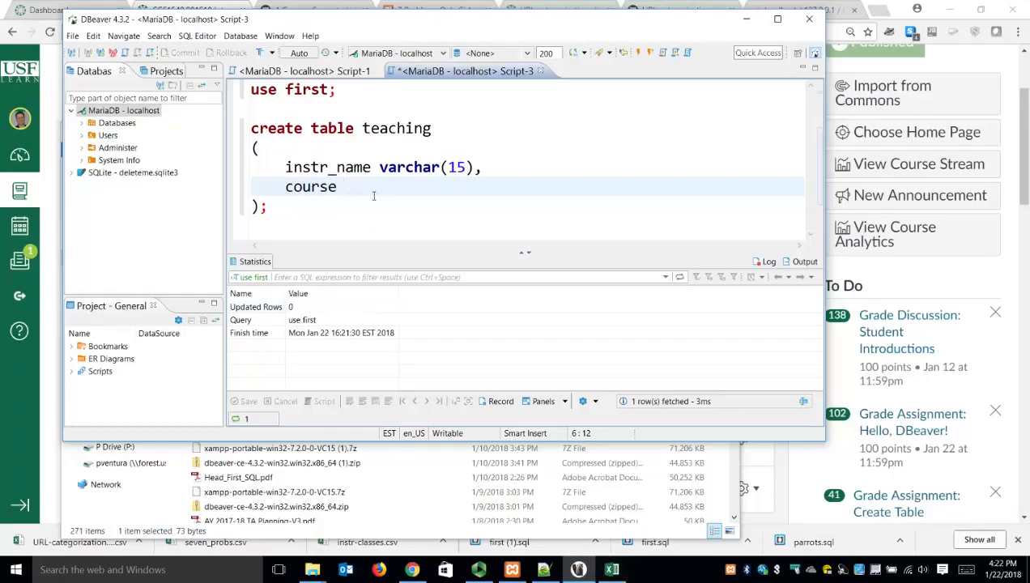
{"action": "type", "text": "varchar("}
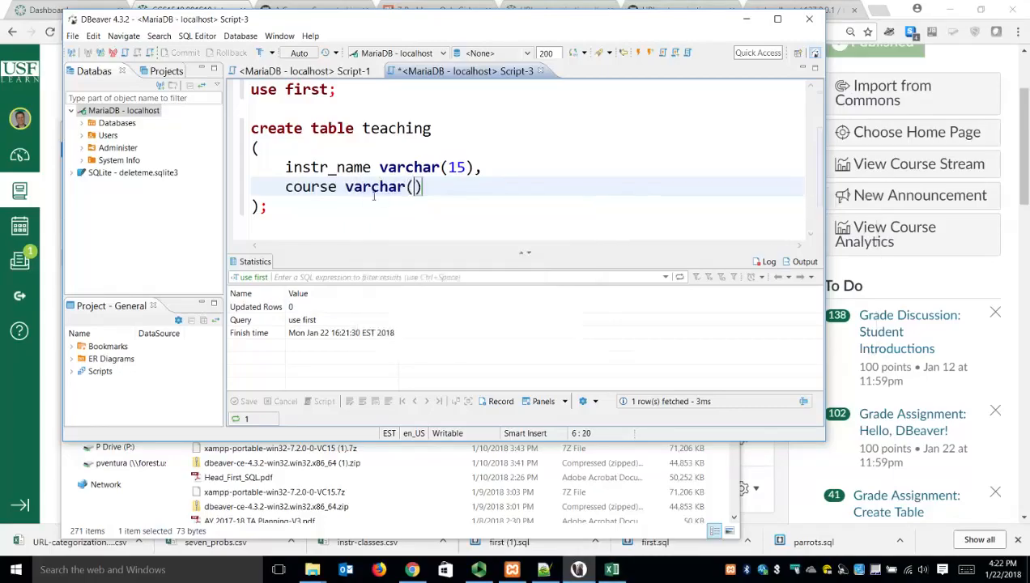
{"action": "type", "text": "10)"}
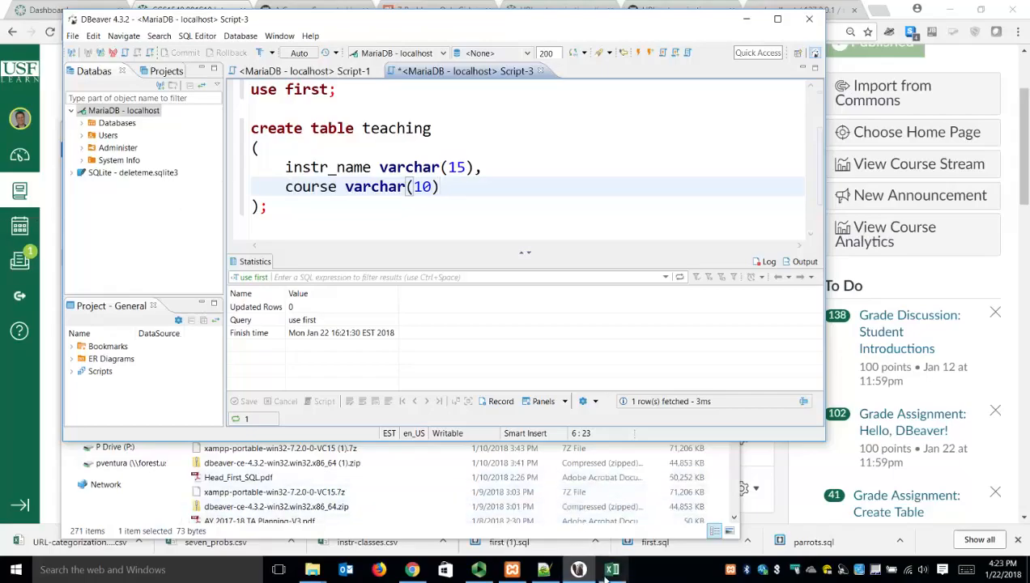
Step: Check the course codes in Excel again and change the course column's type to char(8) in the DBeaver statement
{"action": "key", "text": "alt+Tab"}
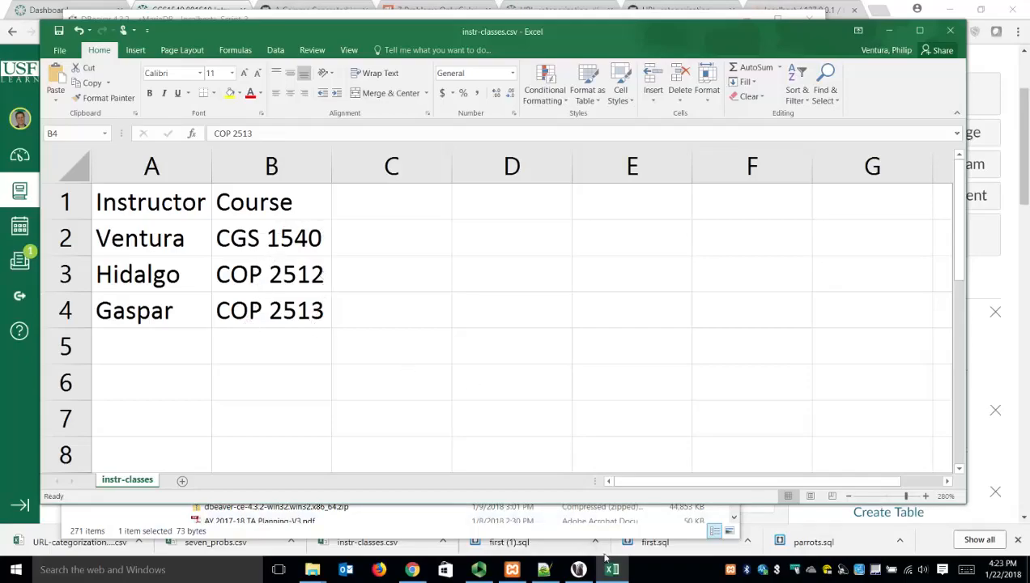
{"action": "left_click", "coordinate": [578, 569]}
{"action": "left_click_drag", "start_coordinate": [371, 191], "coordinate": [346, 198]}
{"action": "key", "text": "BackSpace"}
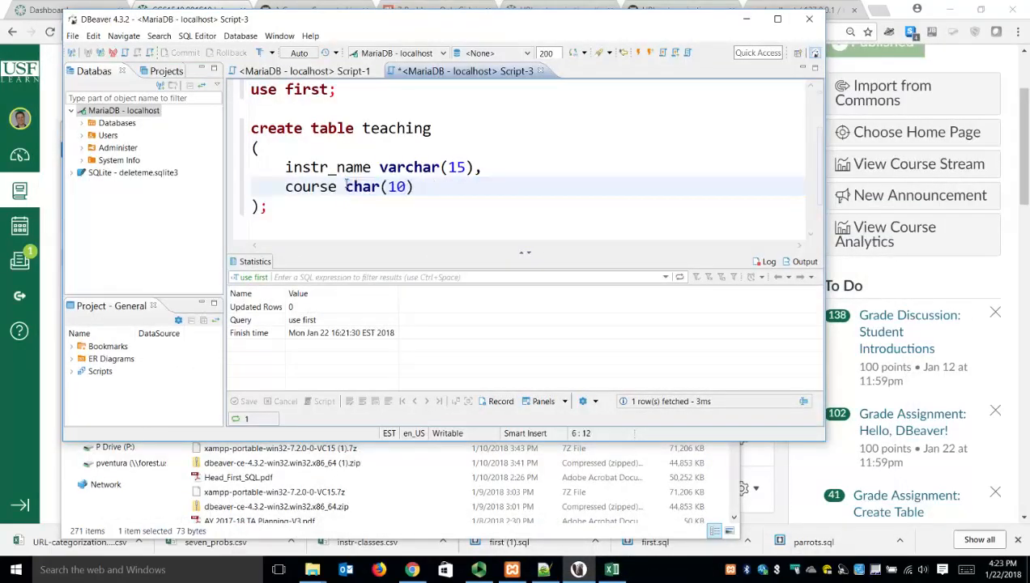
{"action": "type", "text": "66"}
{"action": "key", "text": "BackSpace"}
{"action": "key", "text": "BackSpace"}
{"action": "key", "text": "Right"}
{"action": "key", "text": "Right"}
{"action": "key", "text": "Right"}
{"action": "key", "text": "Right"}
{"action": "key", "text": "Right"}
{"action": "key", "text": "Right"}
{"action": "key", "text": "Right"}
{"action": "key", "text": "BackSpace"}
{"action": "key", "text": "BackSpace"}
{"action": "type", "text": "8"}
Step: Restore the course column's type to varchar(10)
{"action": "key", "text": "Left"}
{"action": "key", "text": "Left"}
{"action": "key", "text": "Left"}
{"action": "key", "text": "Left"}
{"action": "key", "text": "Left"}
{"action": "key", "text": "Left"}
{"action": "type", "text": "var"}
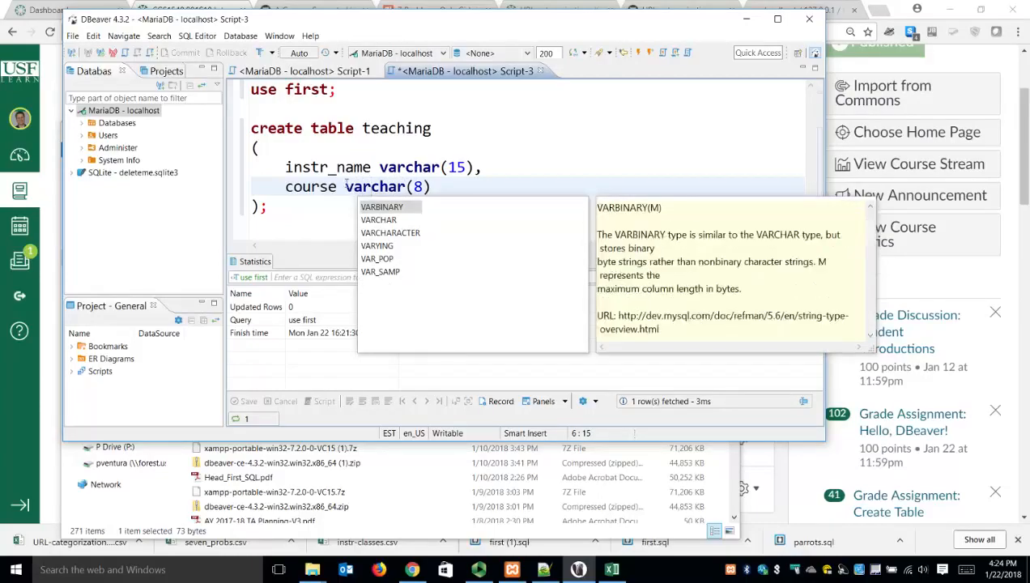
{"action": "key", "text": "Escape"}
{"action": "key", "text": "Right"}
{"action": "key", "text": "Right"}
{"action": "key", "text": "Right"}
{"action": "key", "text": "Right"}
{"action": "key", "text": "Right"}
{"action": "key", "text": "Delete"}
{"action": "type", "text": "100"}
{"action": "key", "text": "BackSpace"}
{"action": "key", "text": "Right"}
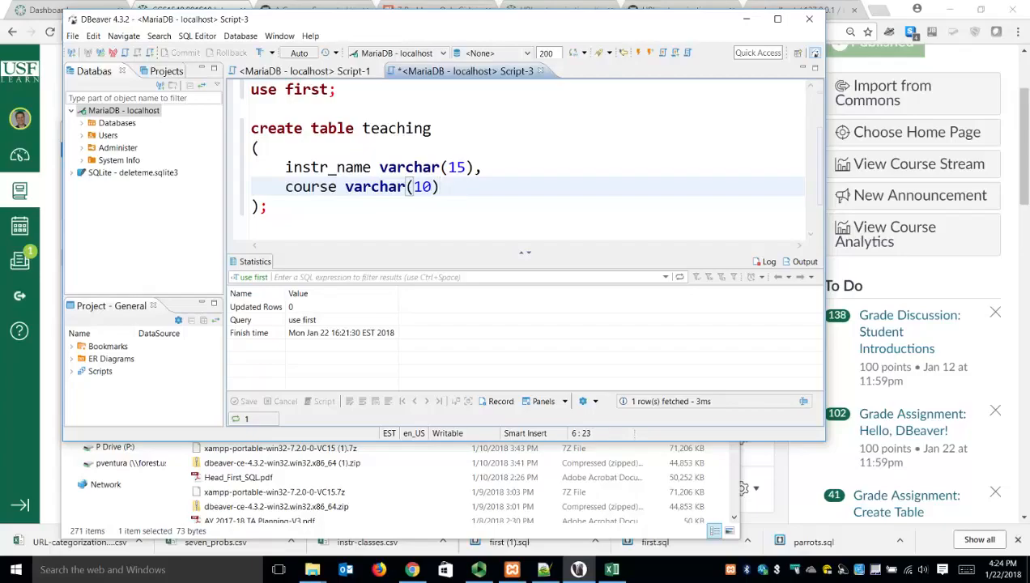
Step: Execute the create table teaching statement and list the tables of database first in the navigator
{"action": "key", "text": "Down"}
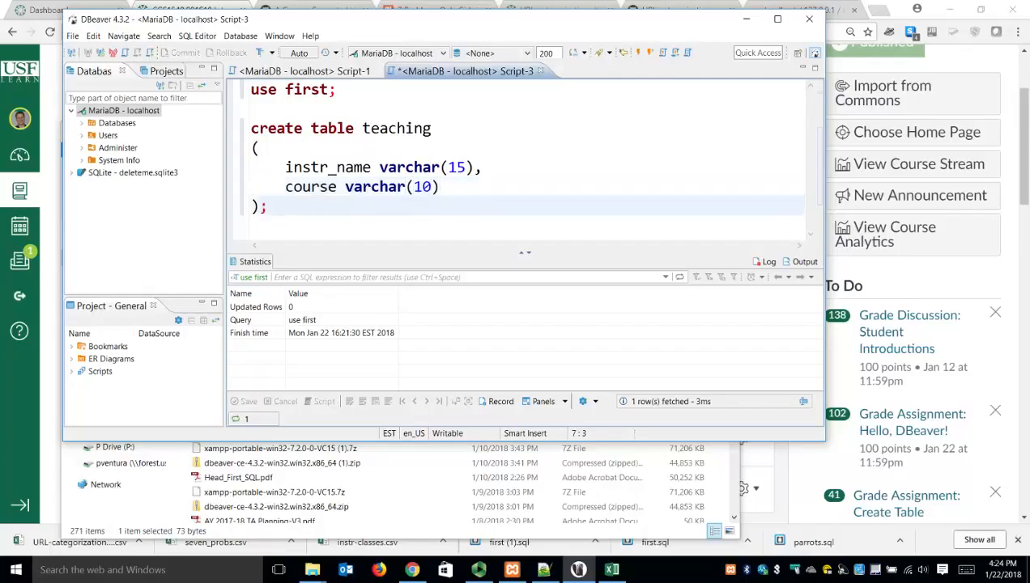
{"action": "key", "text": "ctrl+Return"}
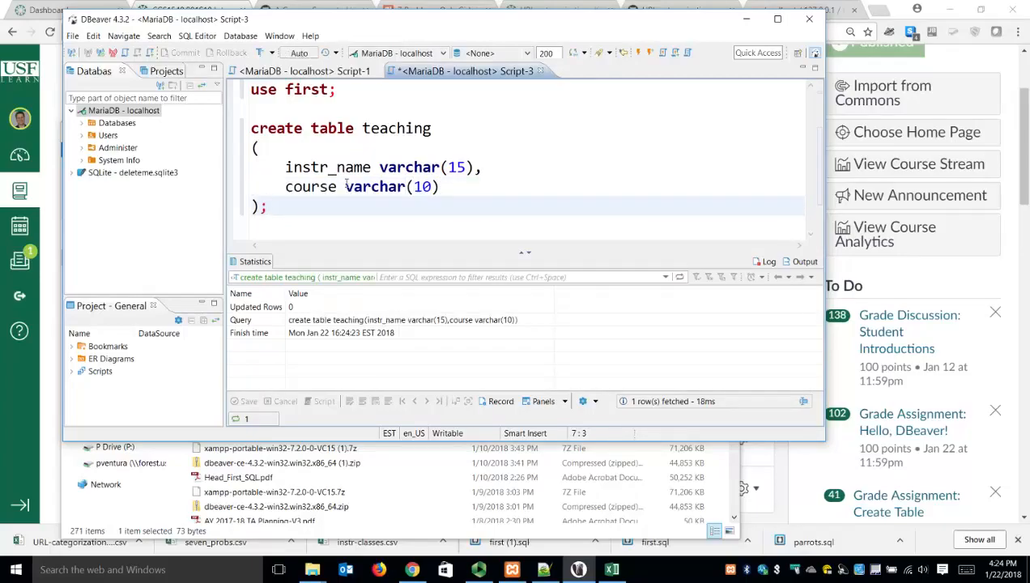
{"action": "right_click", "coordinate": [110, 114]}
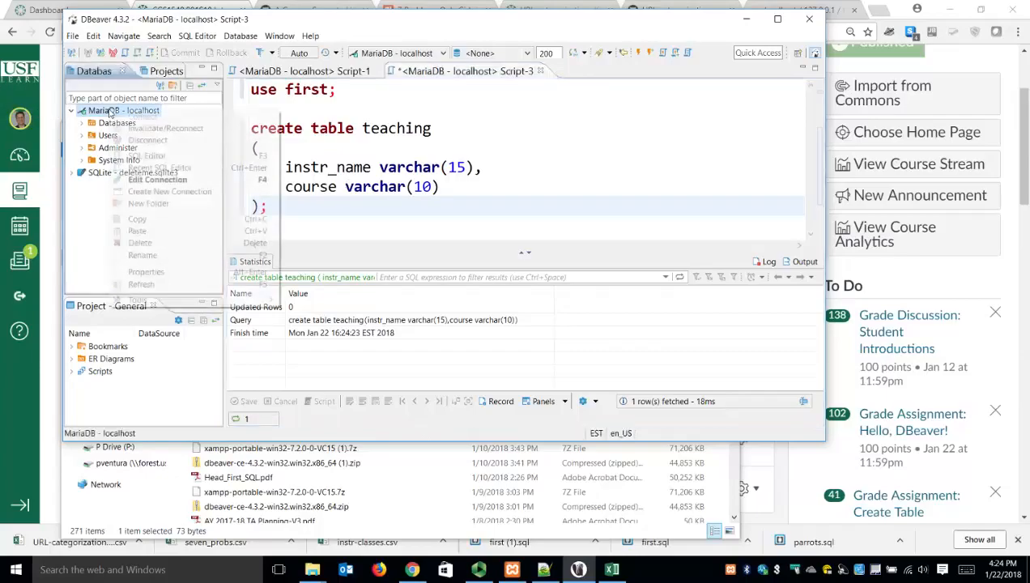
{"action": "left_click", "coordinate": [83, 124]}
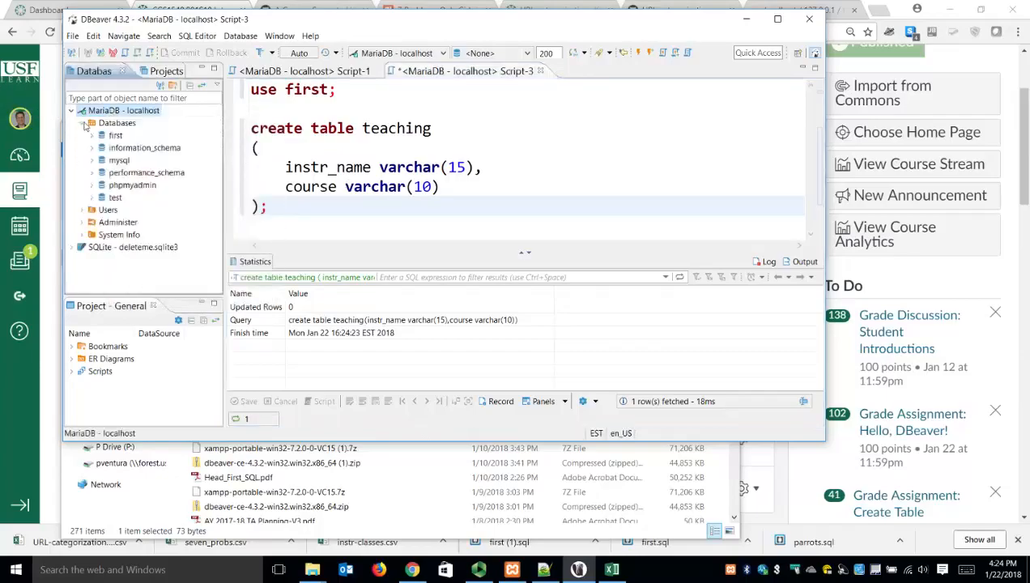
{"action": "left_click", "coordinate": [92, 135]}
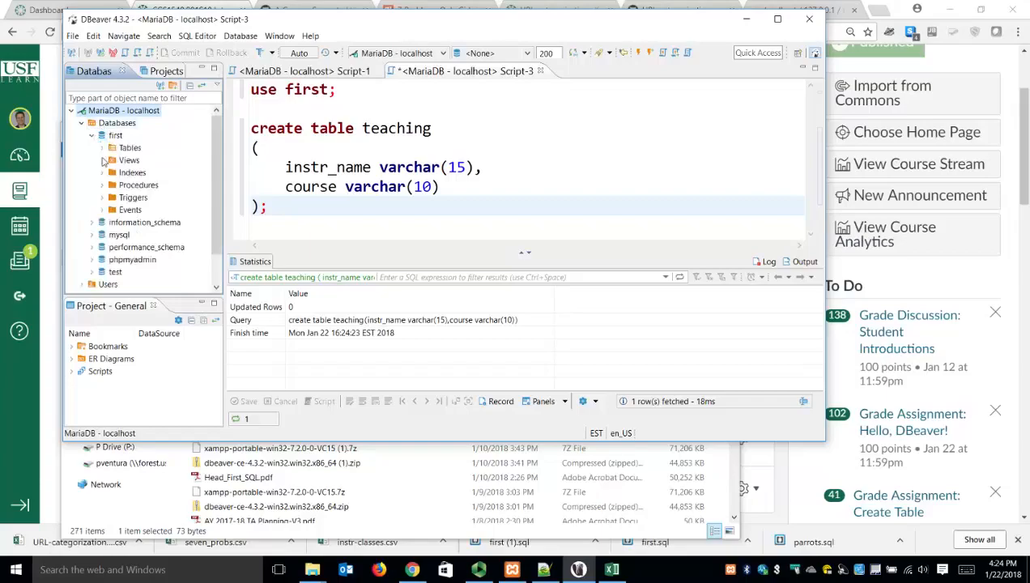
{"action": "left_click", "coordinate": [102, 147]}
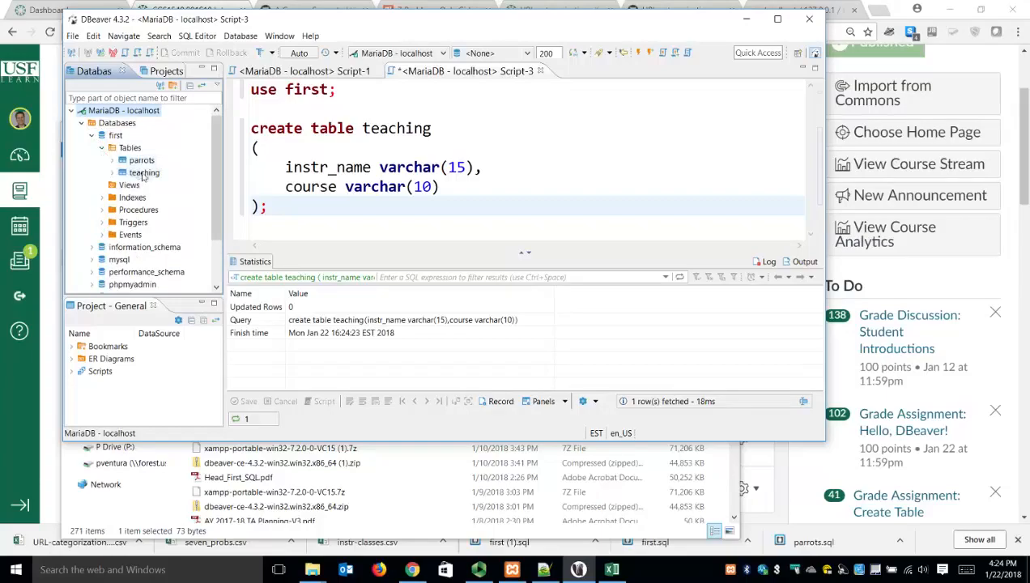
Step: Open the teaching table and examine its properties, data grid and ER diagram
{"action": "left_click", "coordinate": [143, 174]}
{"action": "double_click", "coordinate": [144, 173]}
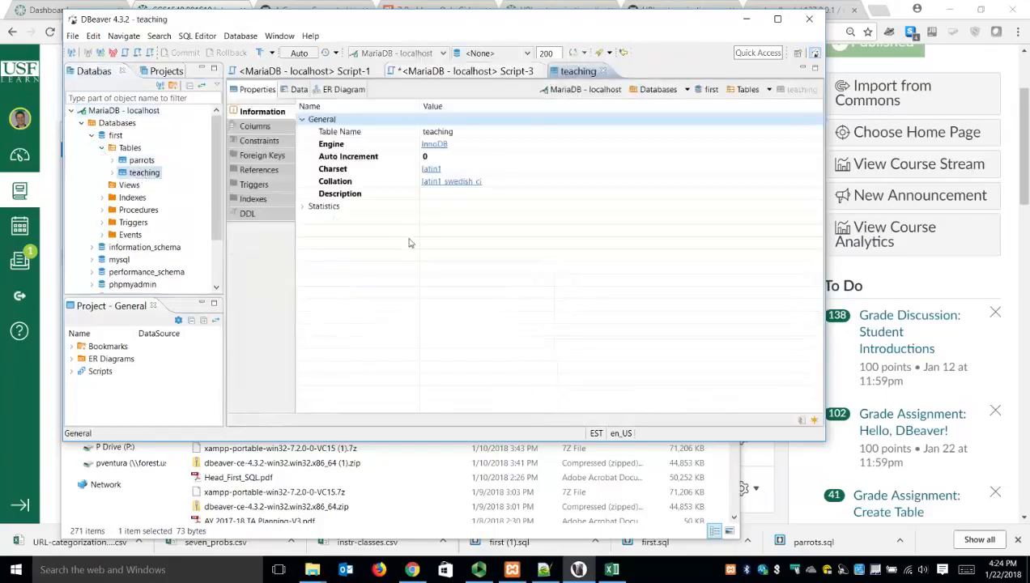
{"action": "left_click", "coordinate": [300, 95]}
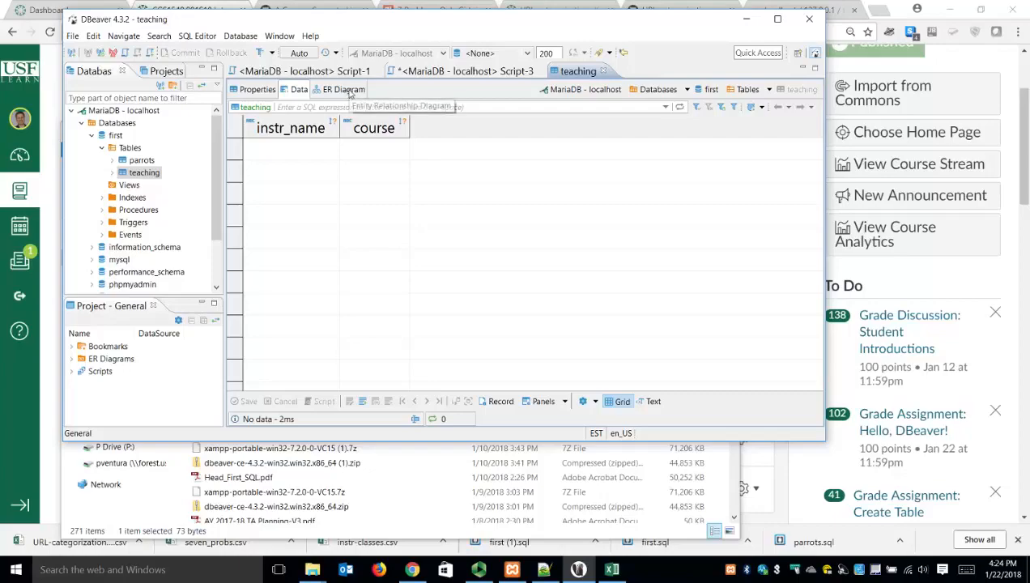
{"action": "left_click", "coordinate": [348, 91]}
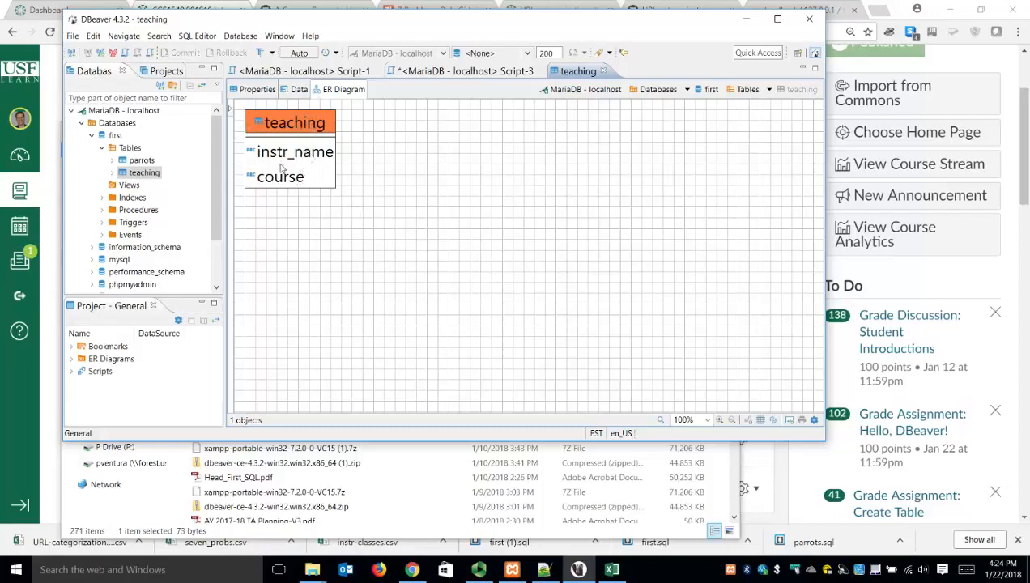
{"action": "left_click", "coordinate": [257, 89]}
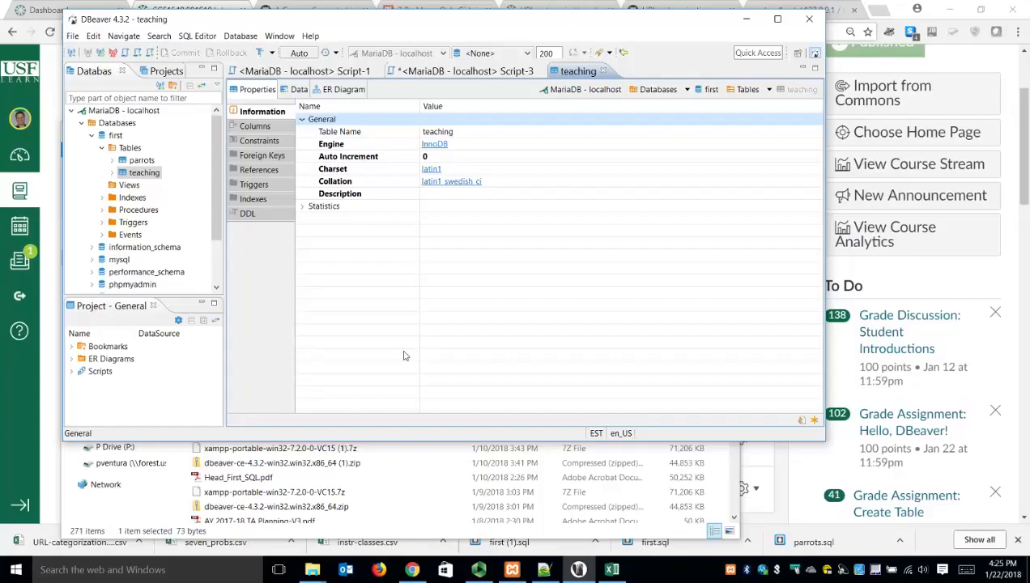
Step: Switch to the course page in Chrome and open the Week 3 link MariaDB Documentation Page in a new tab
{"action": "left_click", "coordinate": [412, 569]}
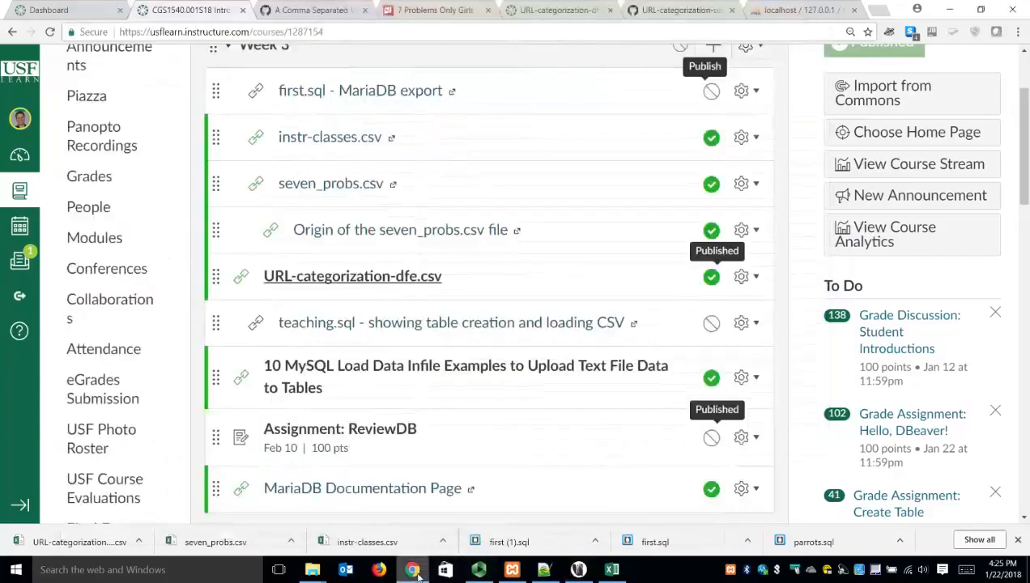
{"action": "scroll", "coordinate": [353, 396], "scroll_direction": "down", "scroll_amount": 2}
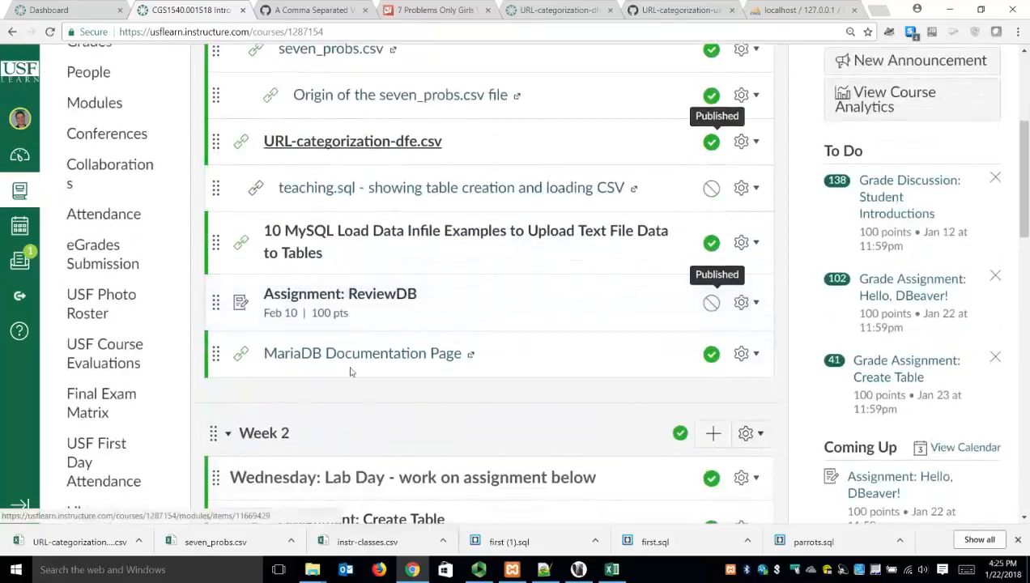
{"action": "right_click", "coordinate": [405, 360]}
{"action": "left_click", "coordinate": [441, 373]}
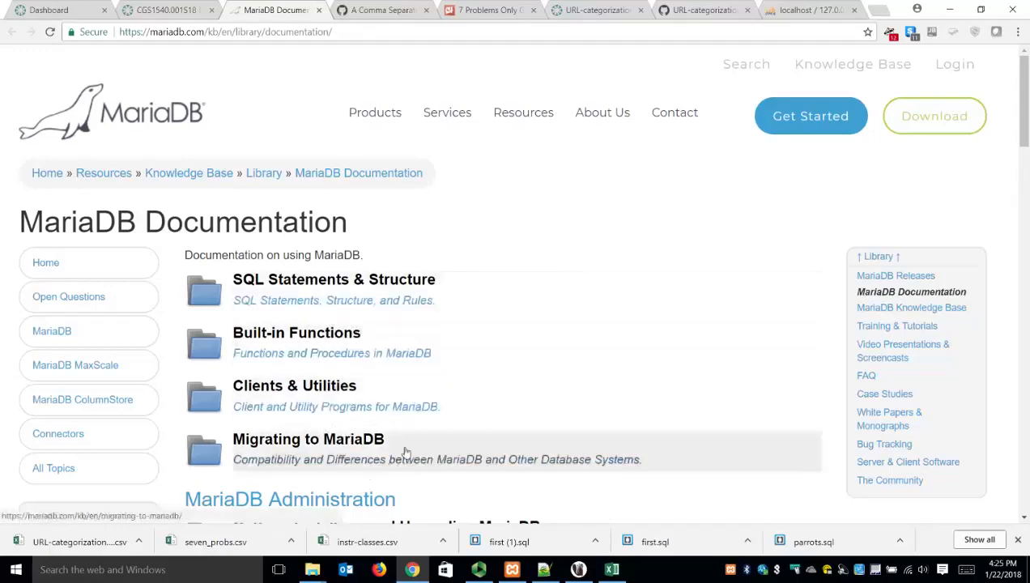
Step: Search the MariaDB documentation for "load data infile"
{"action": "left_click", "coordinate": [748, 70]}
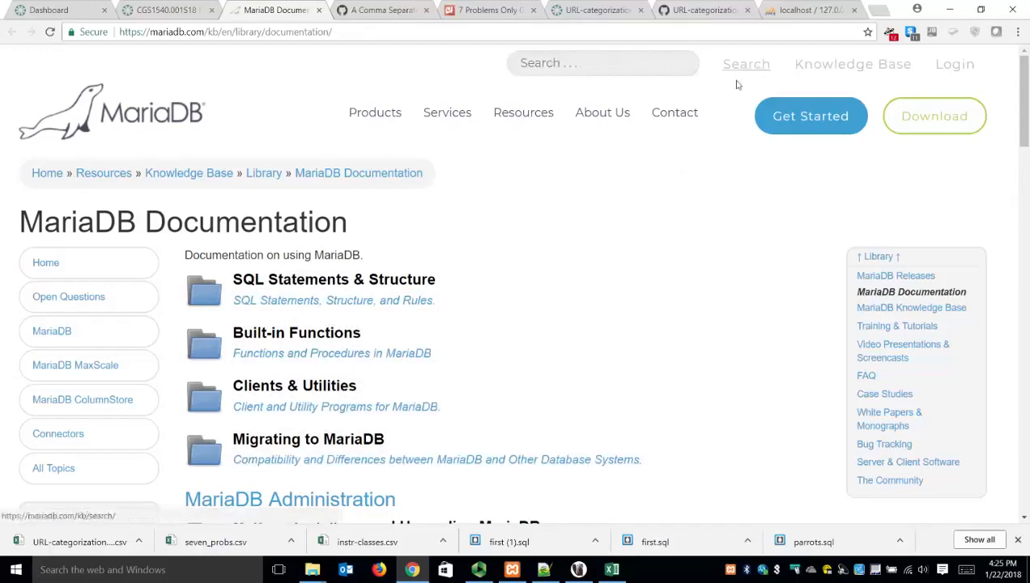
{"action": "left_click", "coordinate": [649, 63]}
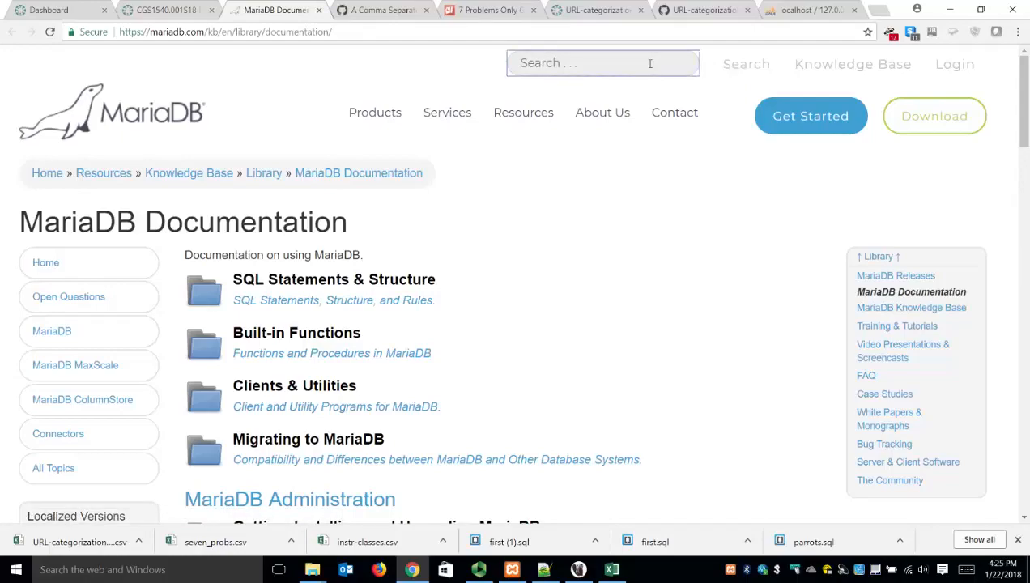
{"action": "type", "text": "load data"}
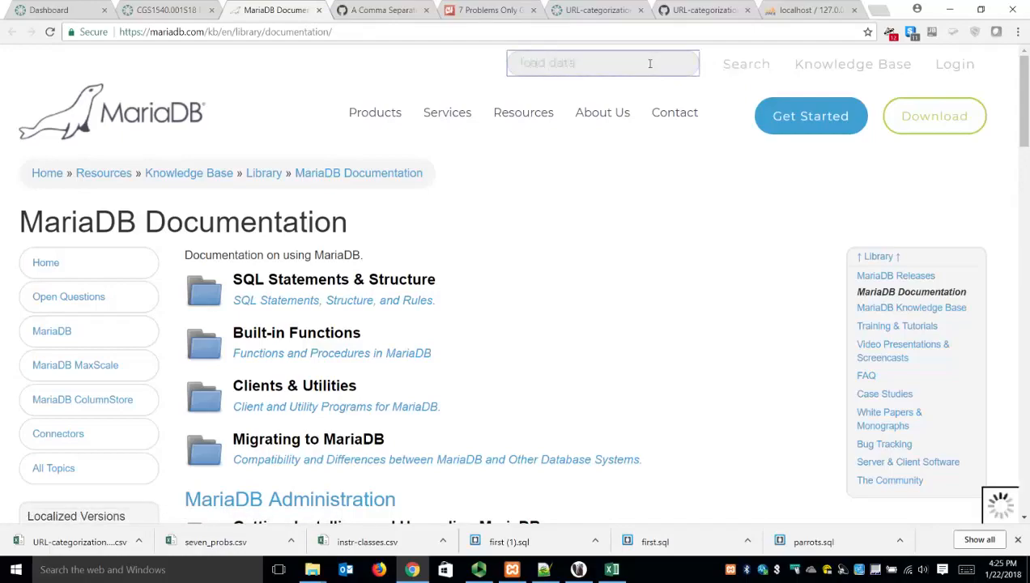
{"action": "type", "text": " in"}
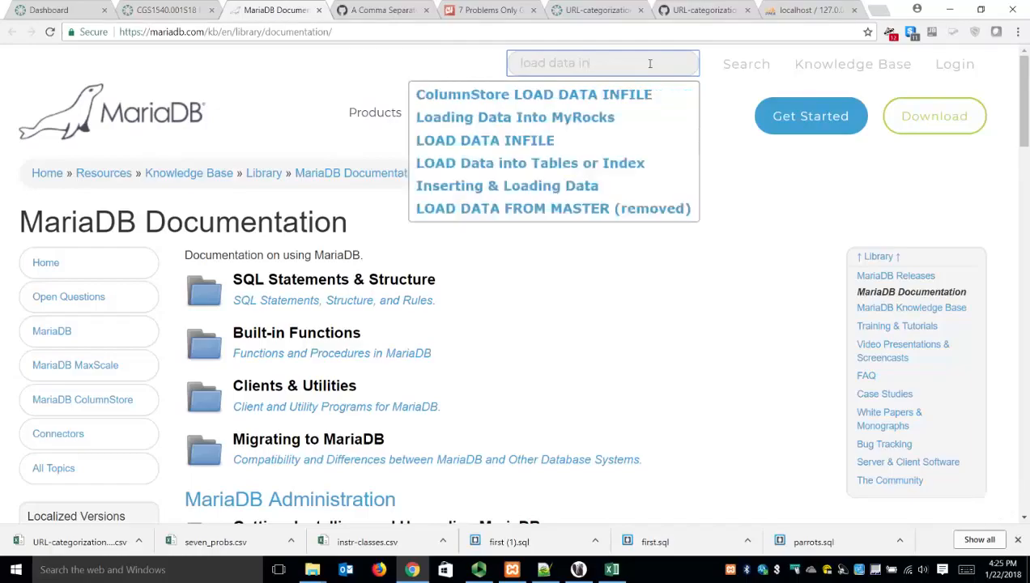
{"action": "type", "text": "file"}
{"action": "key", "text": "Return"}
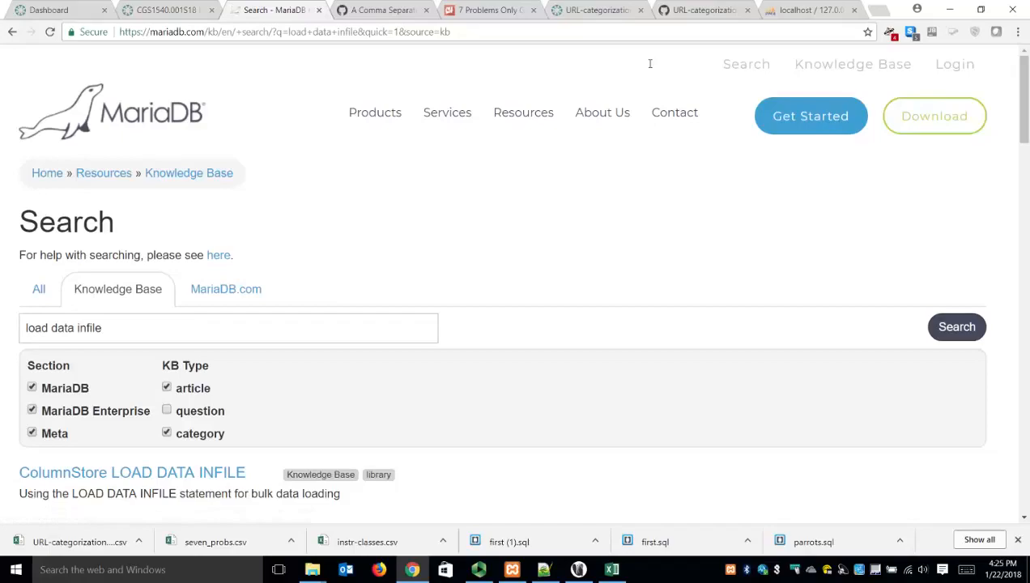
Step: Open the LOAD DATA INFILE article from the search results in a new tab and examine its Syntax section
{"action": "scroll", "coordinate": [627, 161], "scroll_direction": "down", "scroll_amount": 4}
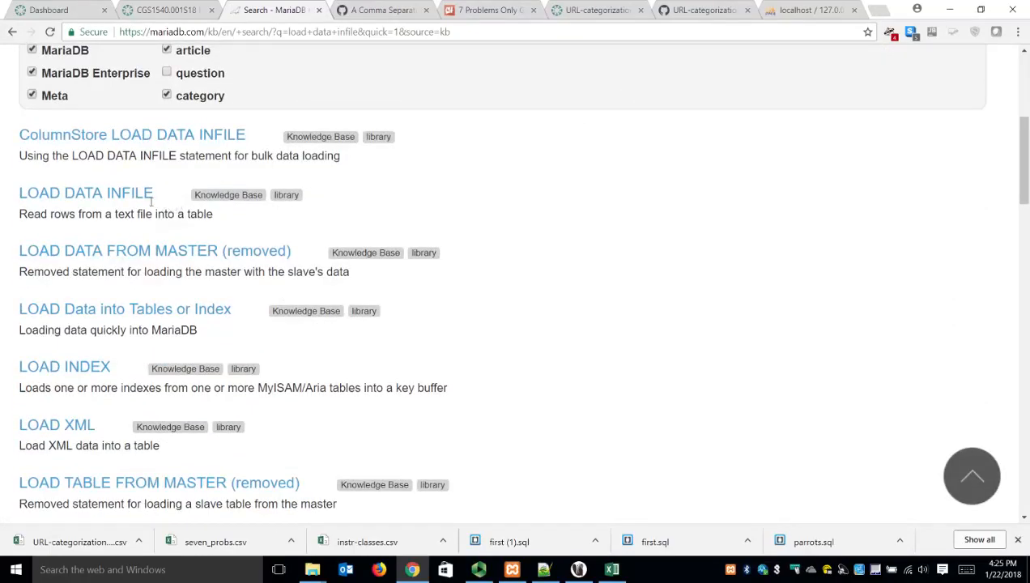
{"action": "right_click", "coordinate": [113, 193]}
{"action": "left_click", "coordinate": [137, 197]}
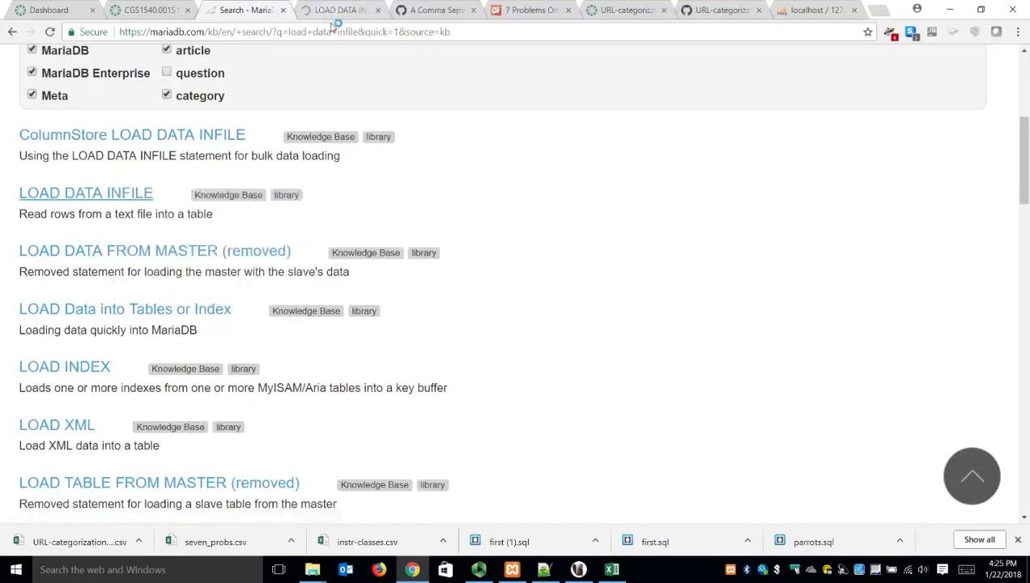
{"action": "left_click", "coordinate": [334, 13]}
{"action": "scroll", "coordinate": [707, 359], "scroll_direction": "down", "scroll_amount": 3}
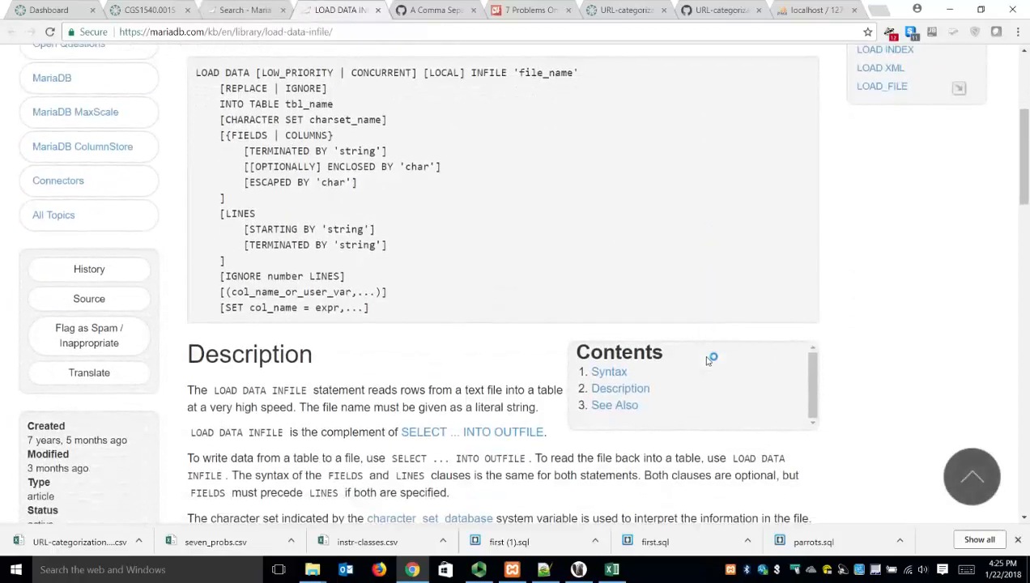
{"action": "scroll", "coordinate": [707, 359], "scroll_direction": "up", "scroll_amount": 1}
{"action": "scroll", "coordinate": [708, 358], "scroll_direction": "up", "scroll_amount": 4}
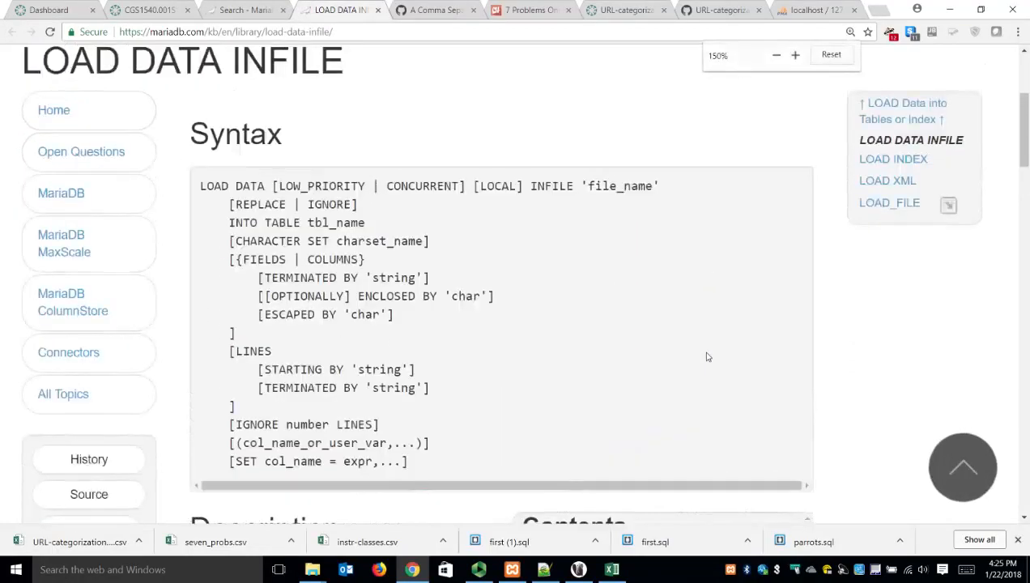
{"action": "scroll", "coordinate": [707, 357], "scroll_direction": "down", "scroll_amount": 1}
{"action": "scroll", "coordinate": [707, 357], "scroll_direction": "down", "scroll_amount": 1}
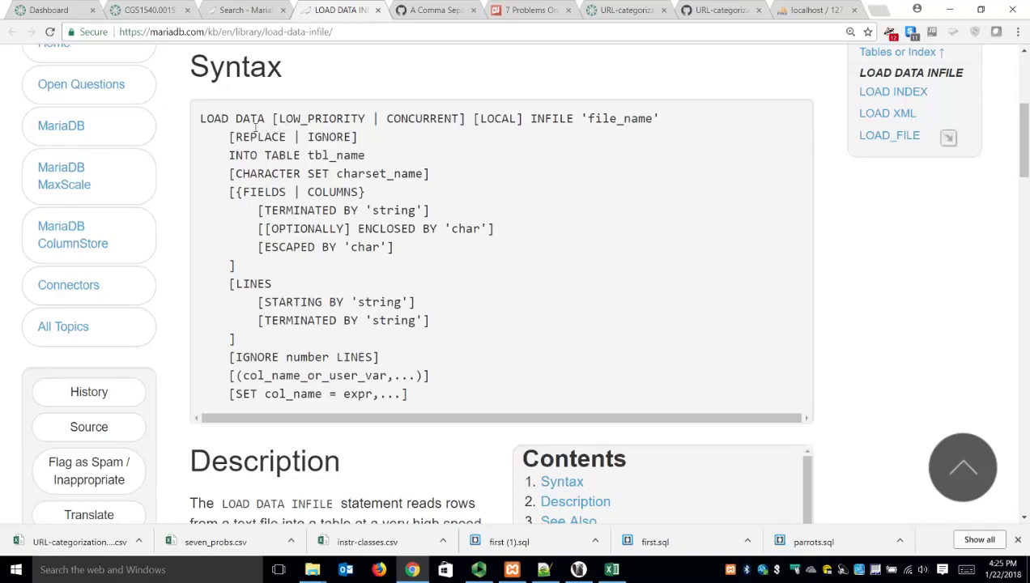
Step: Examine the priority options, the LOCAL option and the file_name argument in the LOAD DATA INFILE syntax
{"action": "left_click_drag", "start_coordinate": [274, 119], "coordinate": [475, 120]}
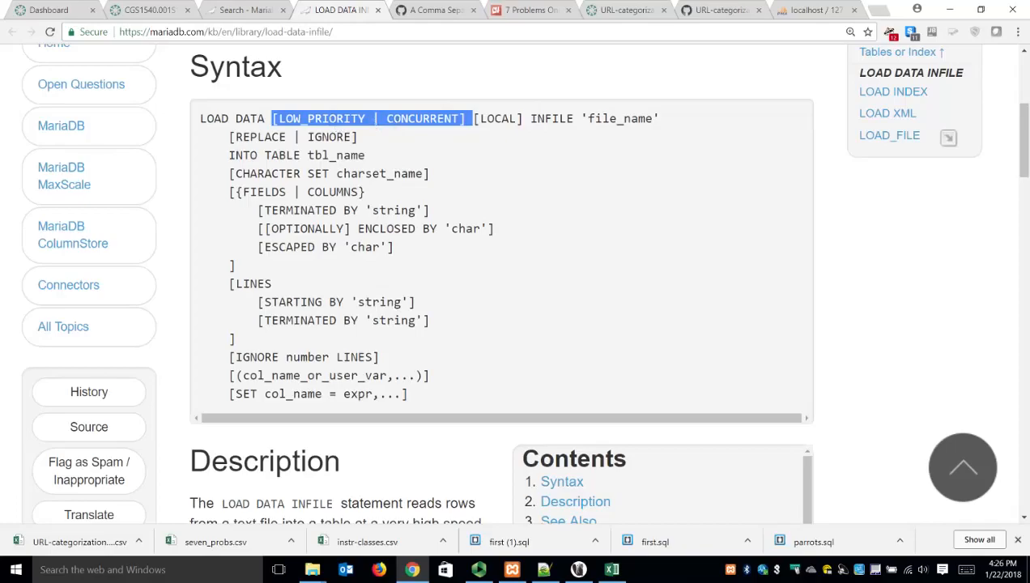
{"action": "left_click", "coordinate": [396, 116]}
{"action": "left_click_drag", "start_coordinate": [274, 119], "coordinate": [475, 120]}
{"action": "left_click", "coordinate": [544, 114]}
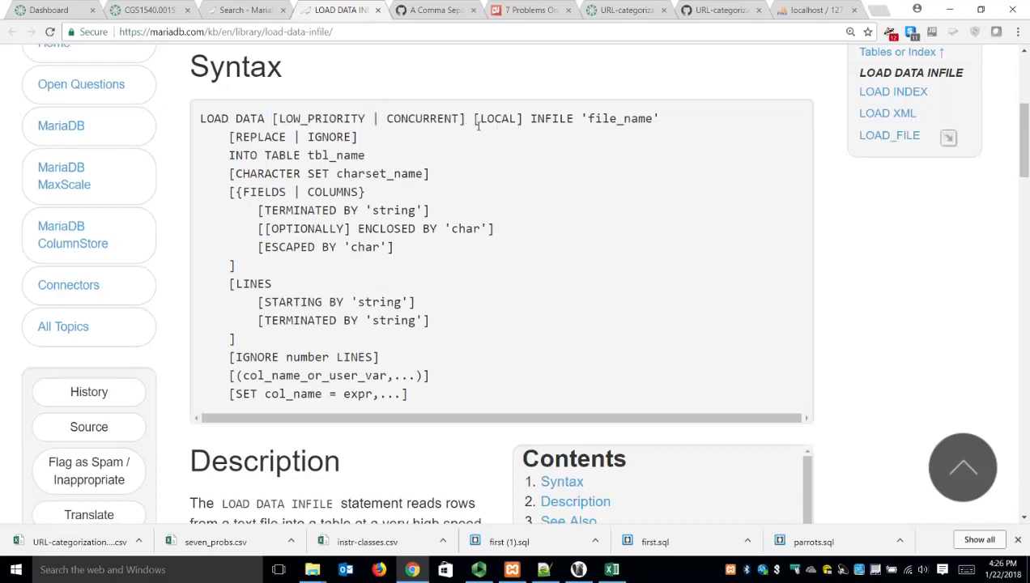
{"action": "left_click_drag", "start_coordinate": [475, 121], "coordinate": [525, 122]}
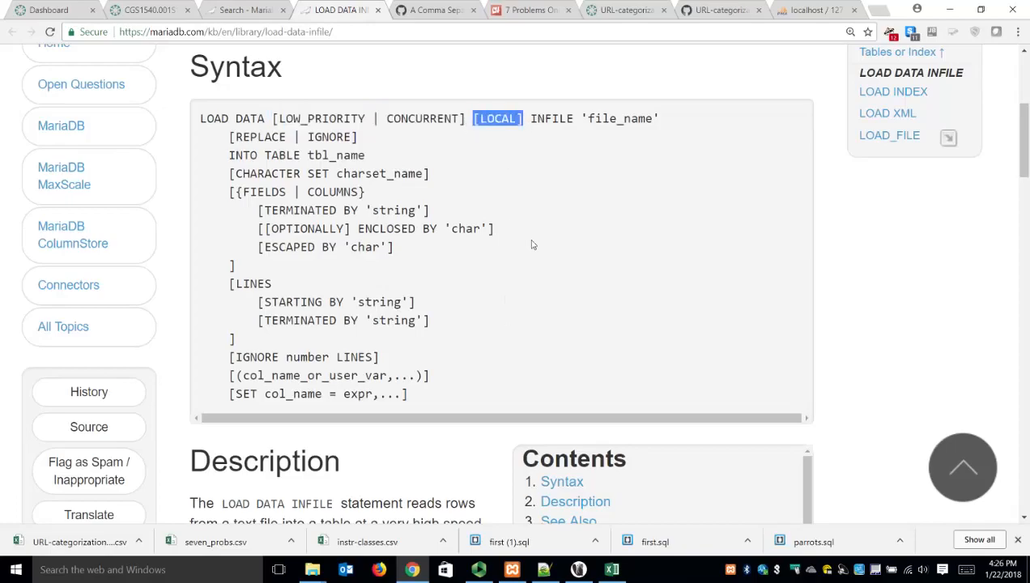
{"action": "left_click", "coordinate": [550, 119]}
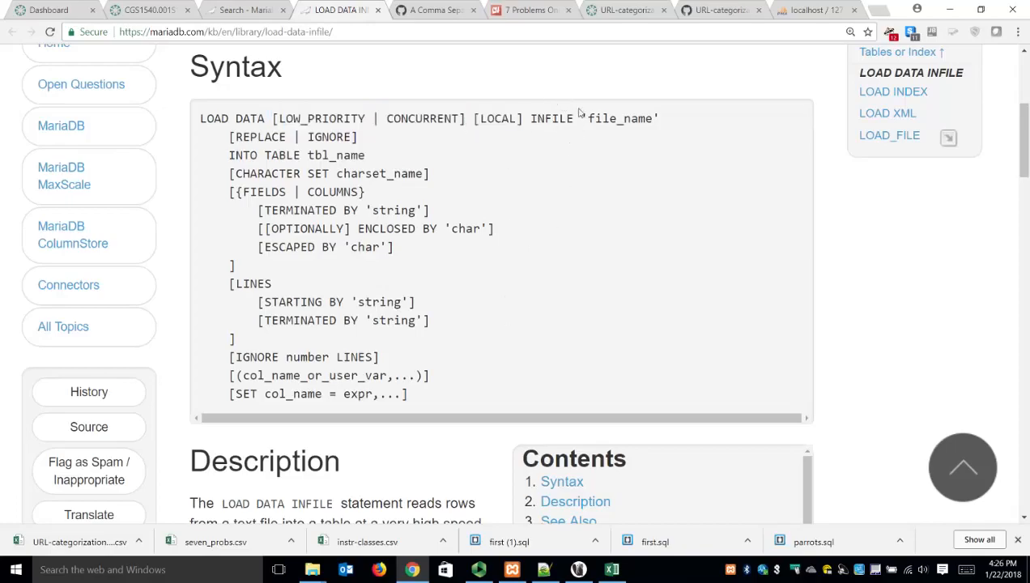
{"action": "left_click_drag", "start_coordinate": [591, 119], "coordinate": [661, 120]}
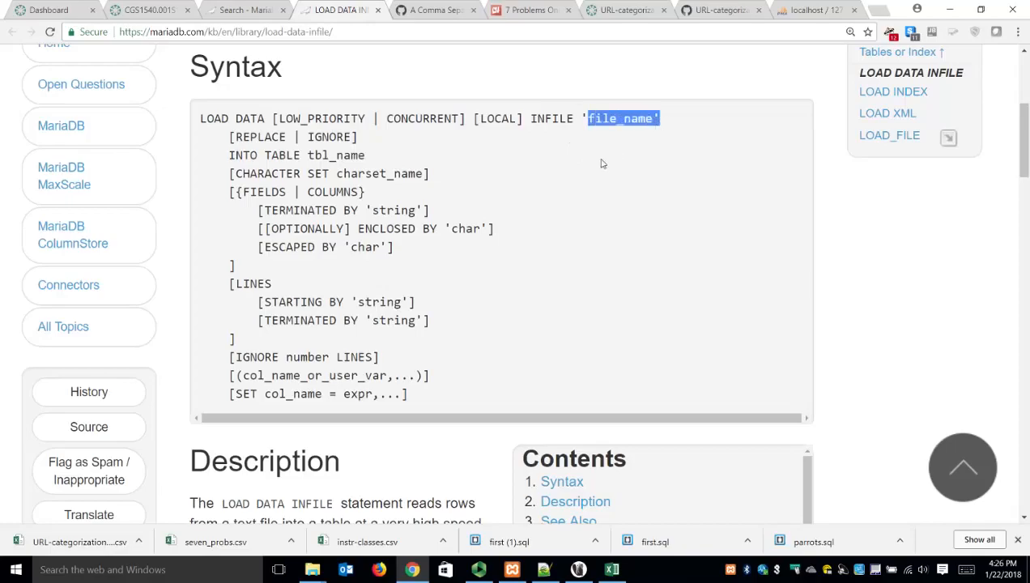
{"action": "left_click", "coordinate": [540, 153]}
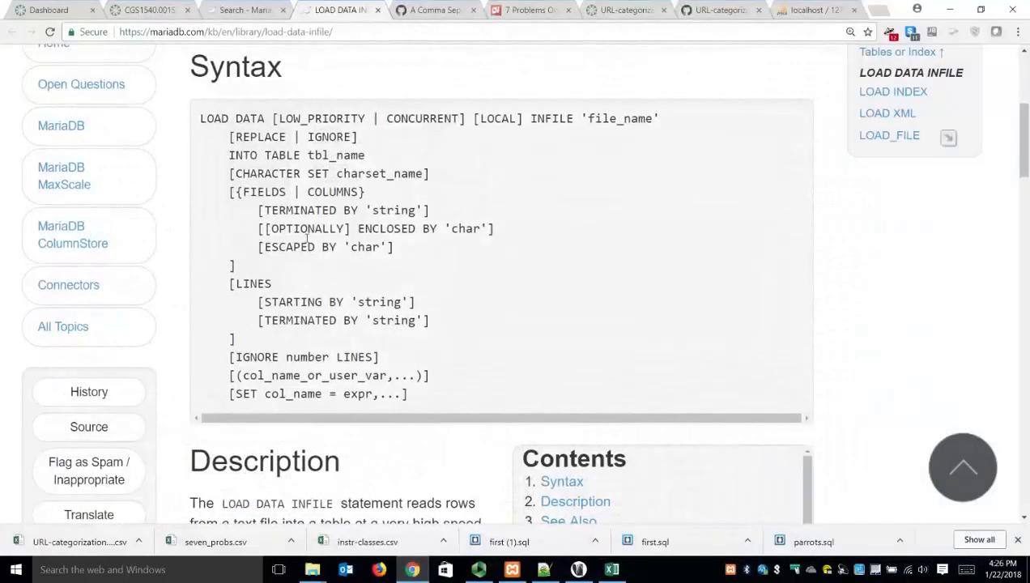
Step: From the course page, open the Week 3 link 10 MySQL Load Data Infile Examples in a new tab and load the external article
{"action": "left_click", "coordinate": [150, 10]}
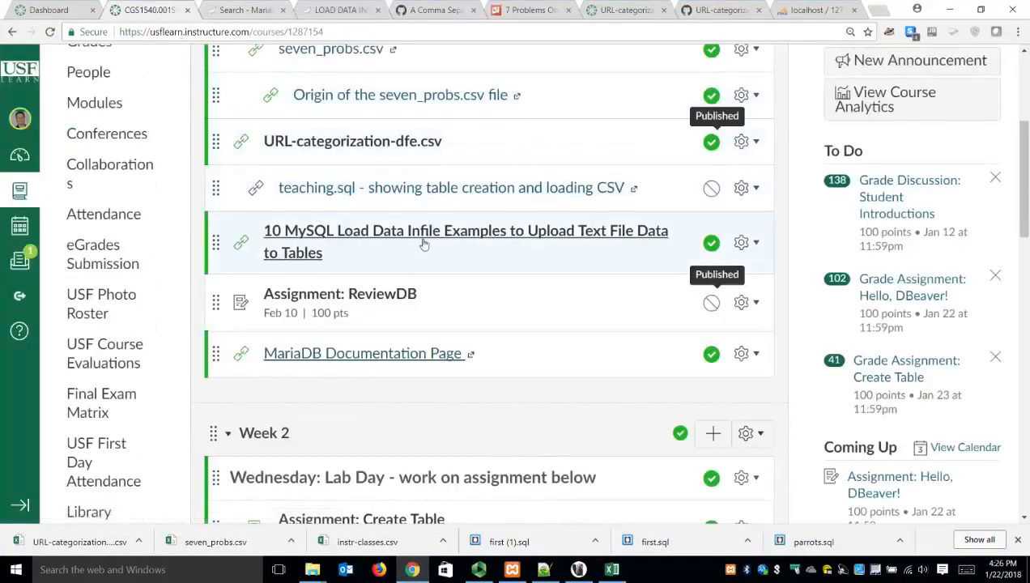
{"action": "right_click", "coordinate": [420, 231]}
{"action": "left_click", "coordinate": [458, 237]}
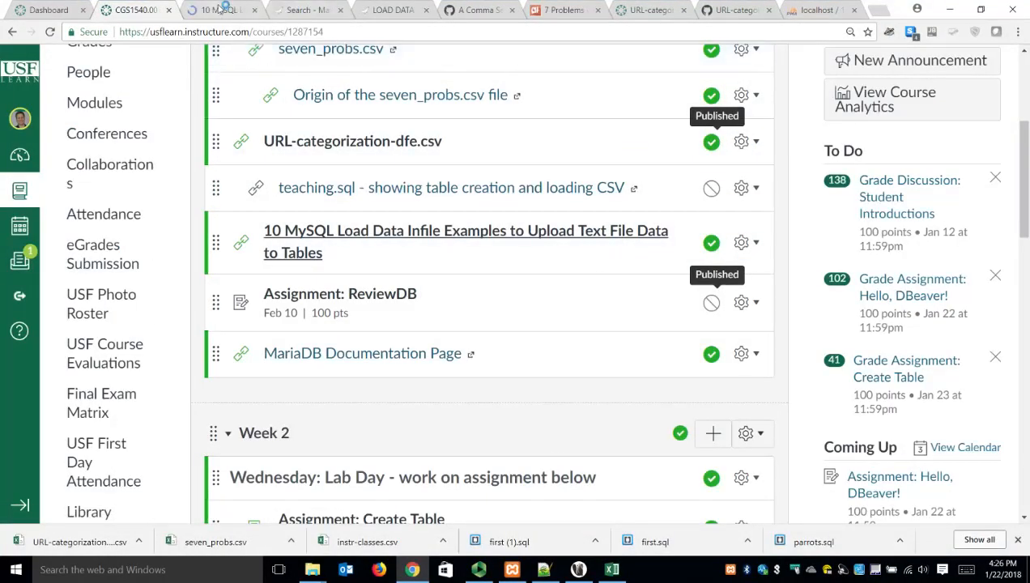
{"action": "left_click", "coordinate": [218, 9]}
{"action": "left_click", "coordinate": [476, 149]}
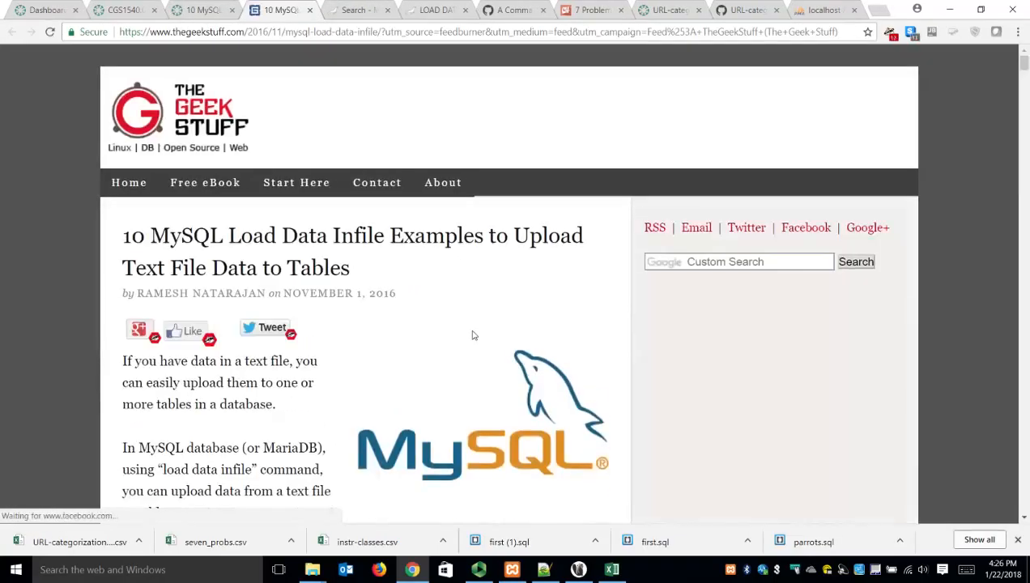
Step: Examine the article's basic LOAD DATA INFILE example and its "Fields terminated by" example for comma-separated files
{"action": "scroll", "coordinate": [474, 335], "scroll_direction": "down", "scroll_amount": 5}
{"action": "scroll", "coordinate": [478, 343], "scroll_direction": "down", "scroll_amount": 2}
{"action": "scroll", "coordinate": [476, 344], "scroll_direction": "down", "scroll_amount": 3}
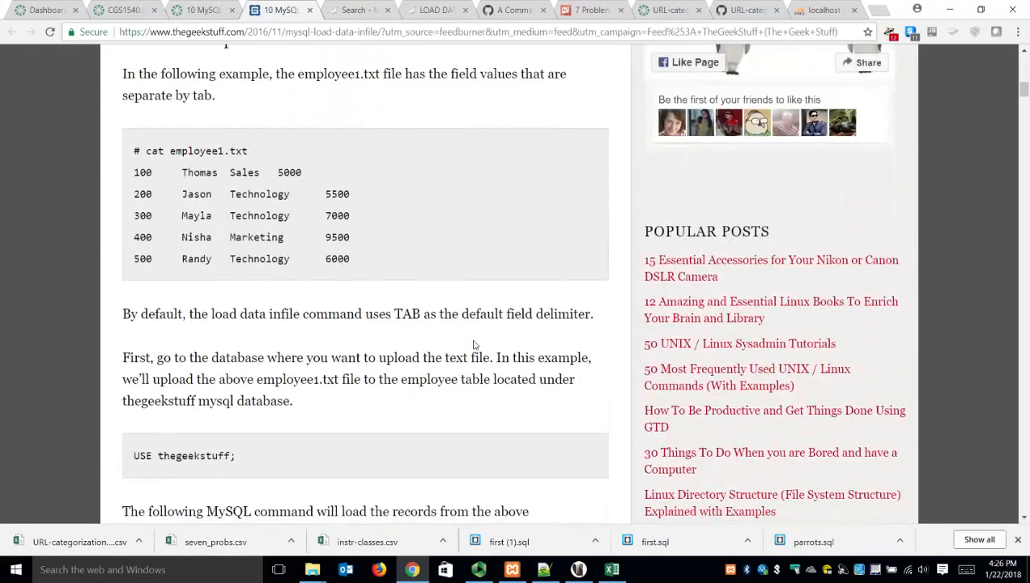
{"action": "scroll", "coordinate": [474, 345], "scroll_direction": "down", "scroll_amount": 4}
{"action": "scroll", "coordinate": [475, 346], "scroll_direction": "down", "scroll_amount": 5}
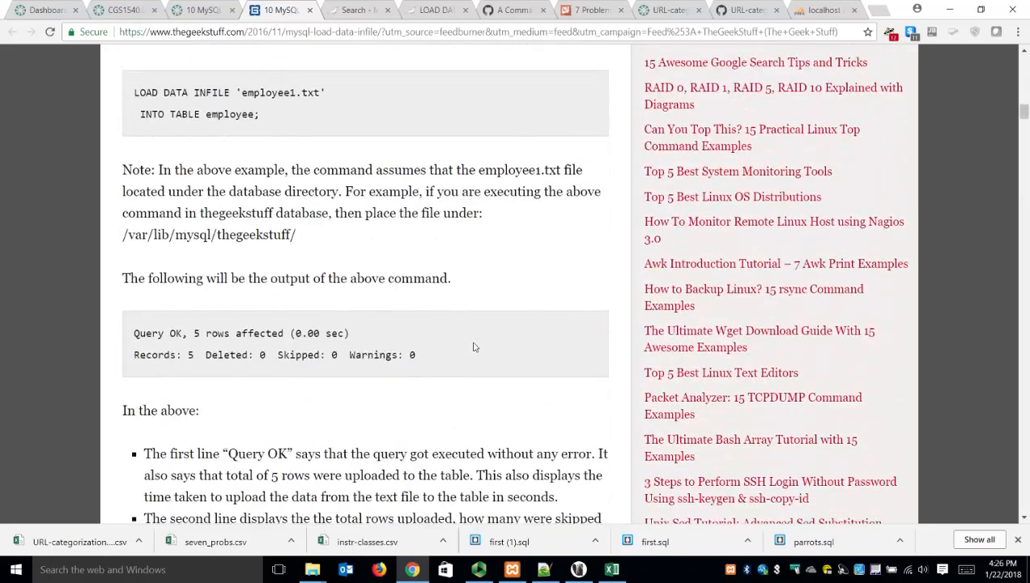
{"action": "scroll", "coordinate": [475, 348], "scroll_direction": "down", "scroll_amount": 3}
{"action": "scroll", "coordinate": [473, 349], "scroll_direction": "up", "scroll_amount": 4}
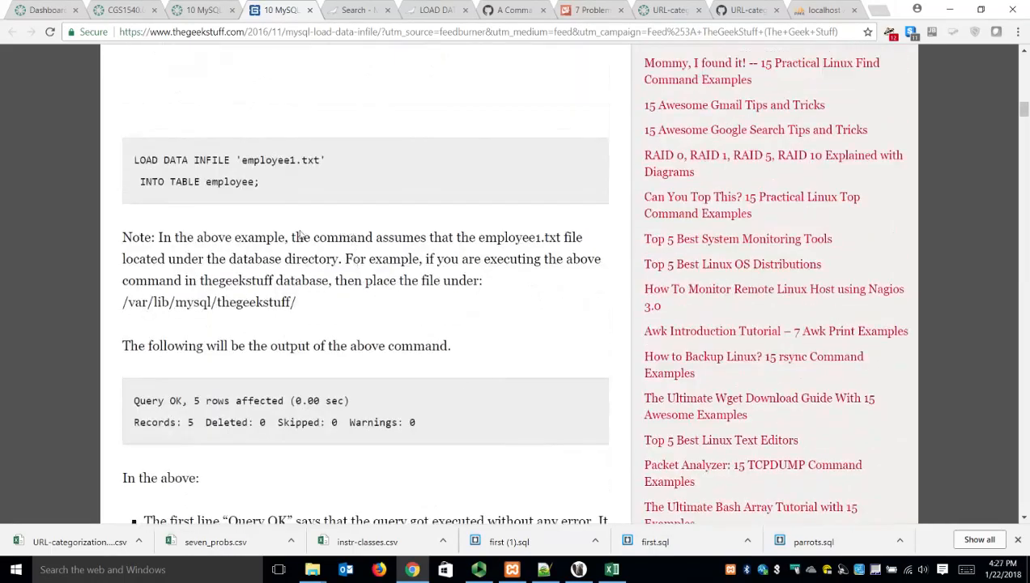
{"action": "scroll", "coordinate": [272, 168], "scroll_direction": "down", "scroll_amount": 18}
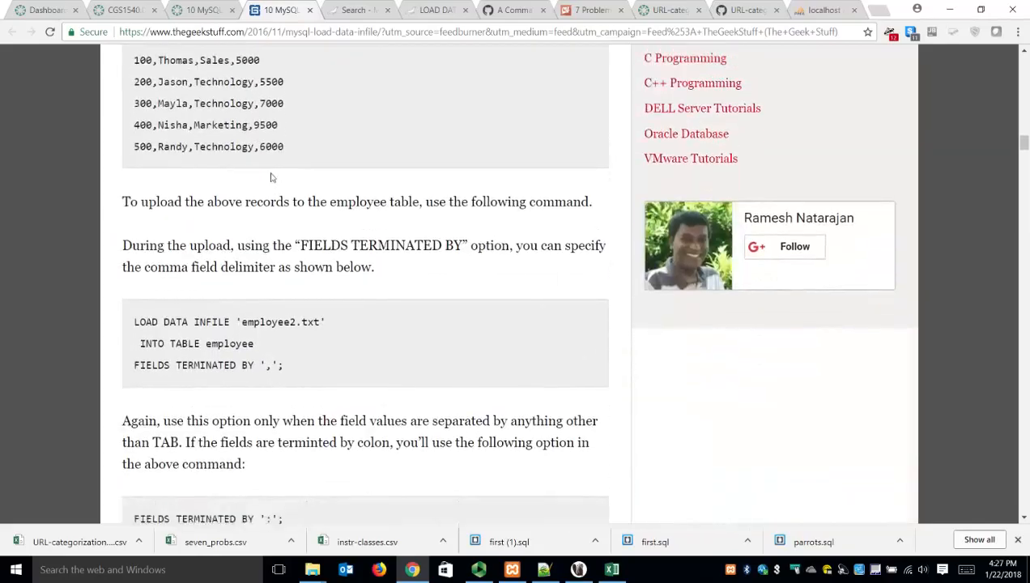
{"action": "scroll", "coordinate": [272, 185], "scroll_direction": "up", "scroll_amount": 10}
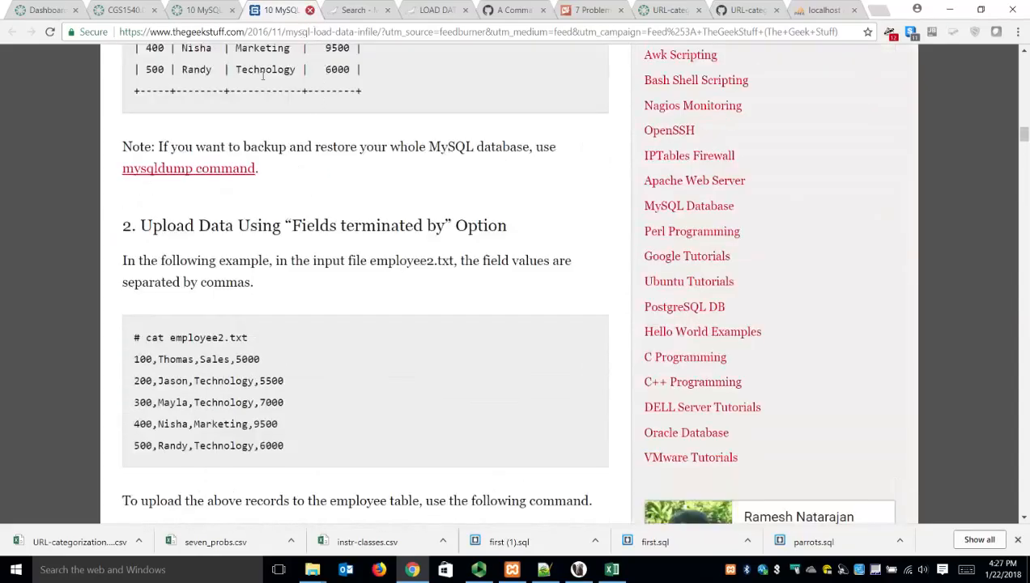
Step: Close both 10 MySQL Load Data Infile Examples tabs and return to the course page's Week 3 list
{"action": "left_click", "coordinate": [309, 10]}
{"action": "left_click", "coordinate": [232, 9]}
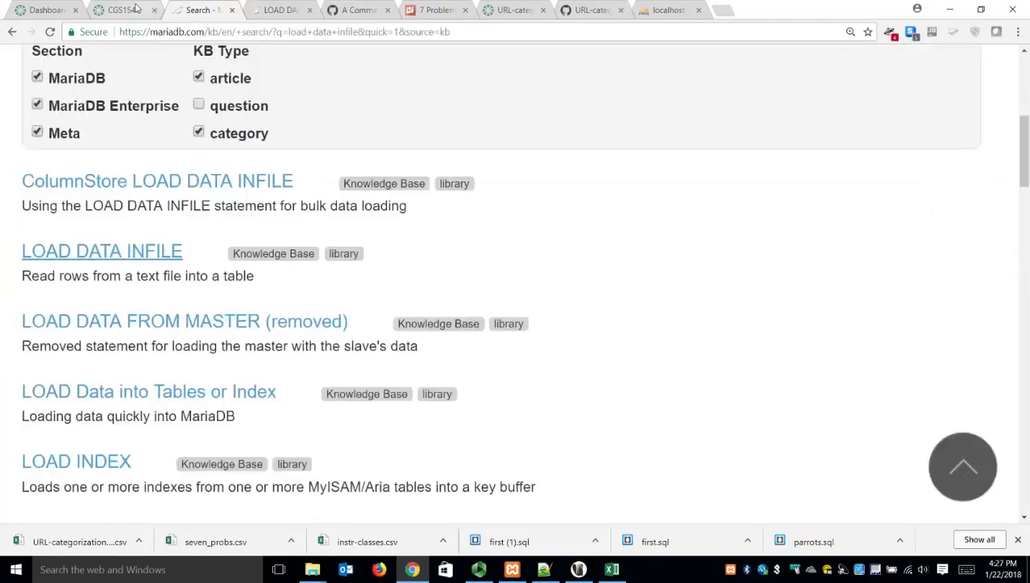
{"action": "left_click", "coordinate": [121, 10]}
{"action": "scroll", "coordinate": [432, 330], "scroll_direction": "up", "scroll_amount": 2}
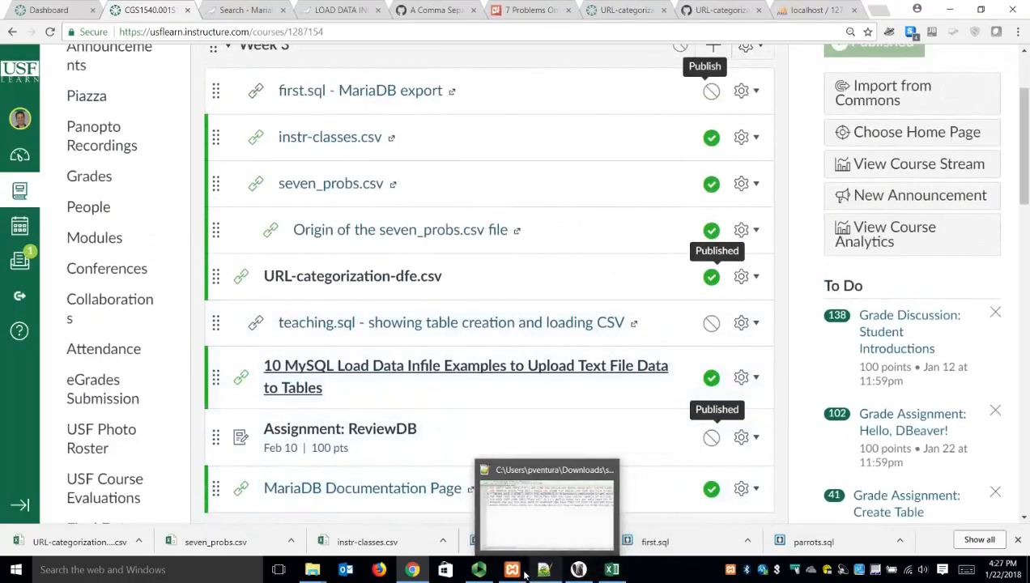
Step: Check instr-classes.csv in Excel, then in DBeaver's Script-3 start a load data infile '' statement below the create table statement
{"action": "left_click", "coordinate": [609, 573]}
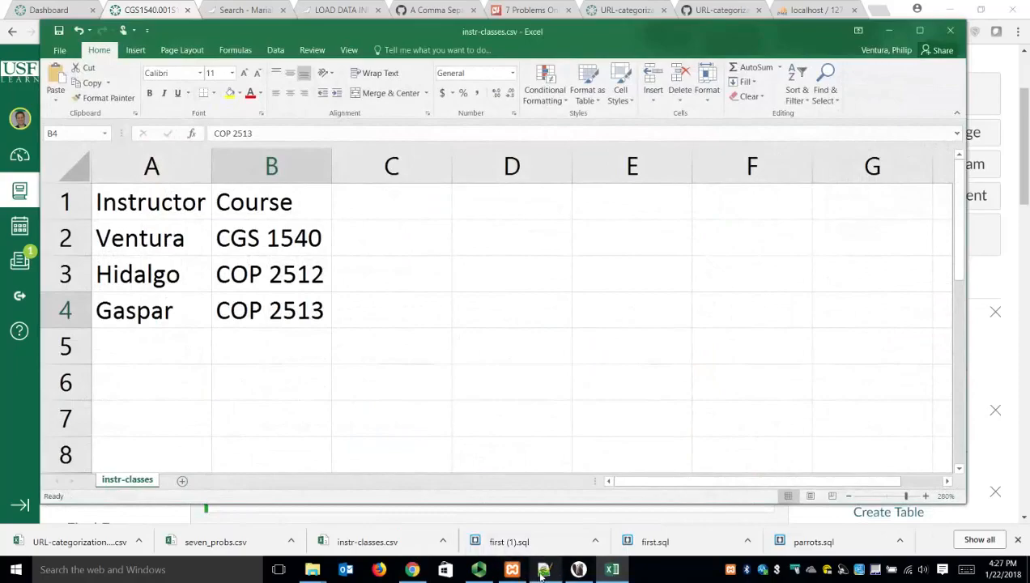
{"action": "left_click", "coordinate": [577, 570]}
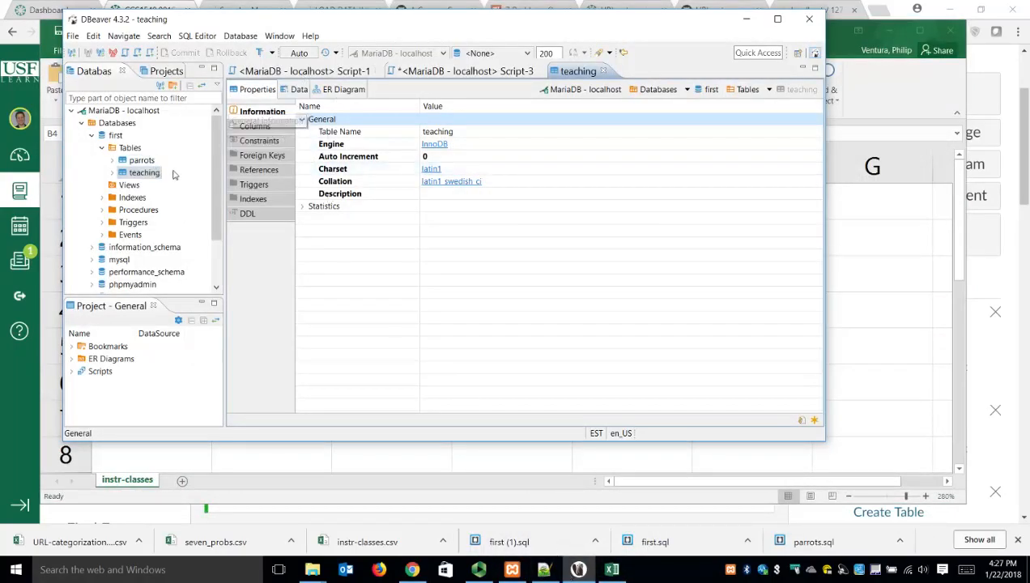
{"action": "left_click", "coordinate": [441, 72]}
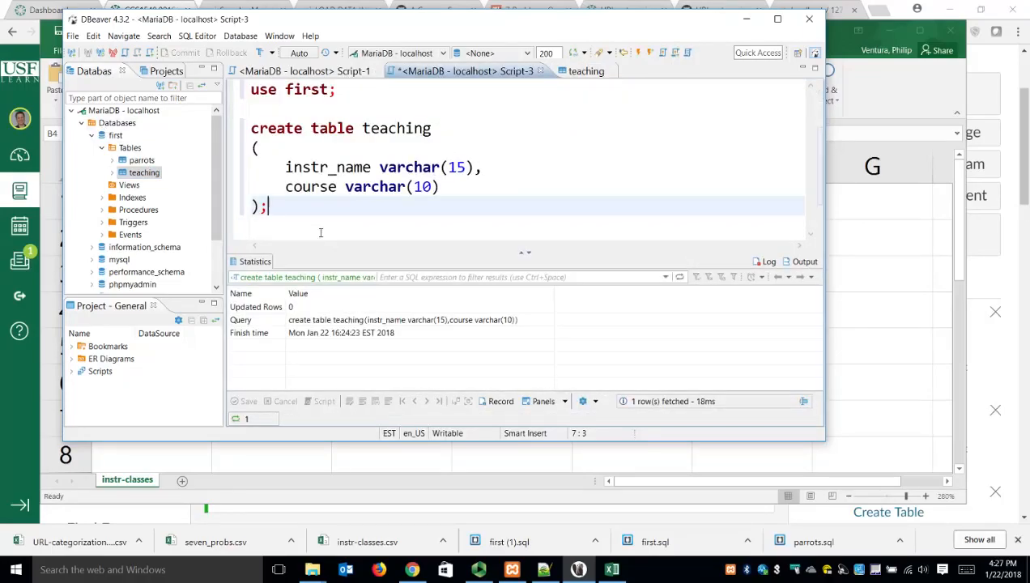
{"action": "key", "text": "Return"}
{"action": "key", "text": "Return"}
{"action": "type", "text": "load data infile"}
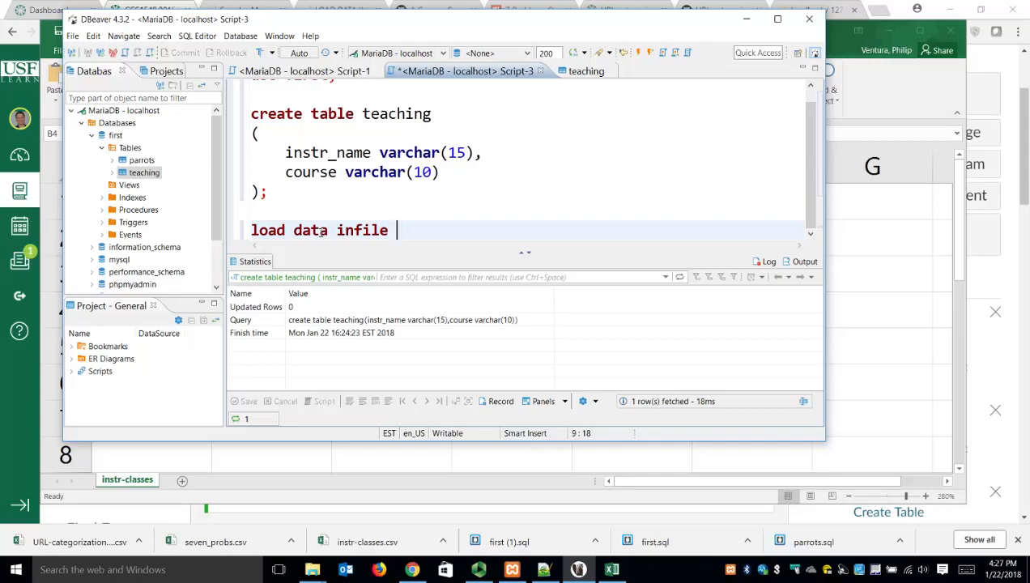
{"action": "type", "text": "''"}
{"action": "key", "text": "Left"}
Step: Switch to File Explorer's Downloads window and check the folder location of instr-classes.csv
{"action": "left_click", "coordinate": [322, 559]}
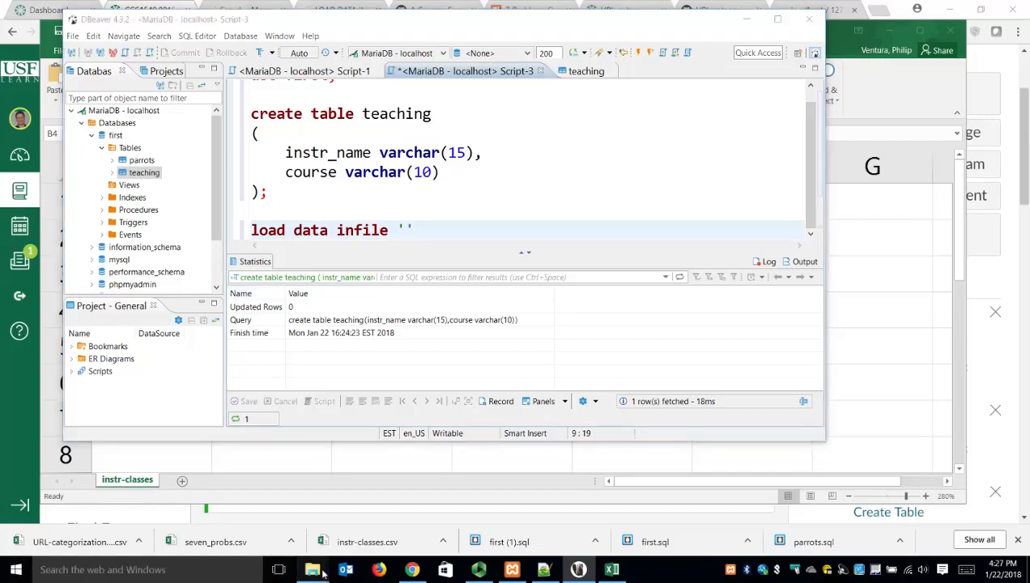
{"action": "left_click", "coordinate": [276, 534]}
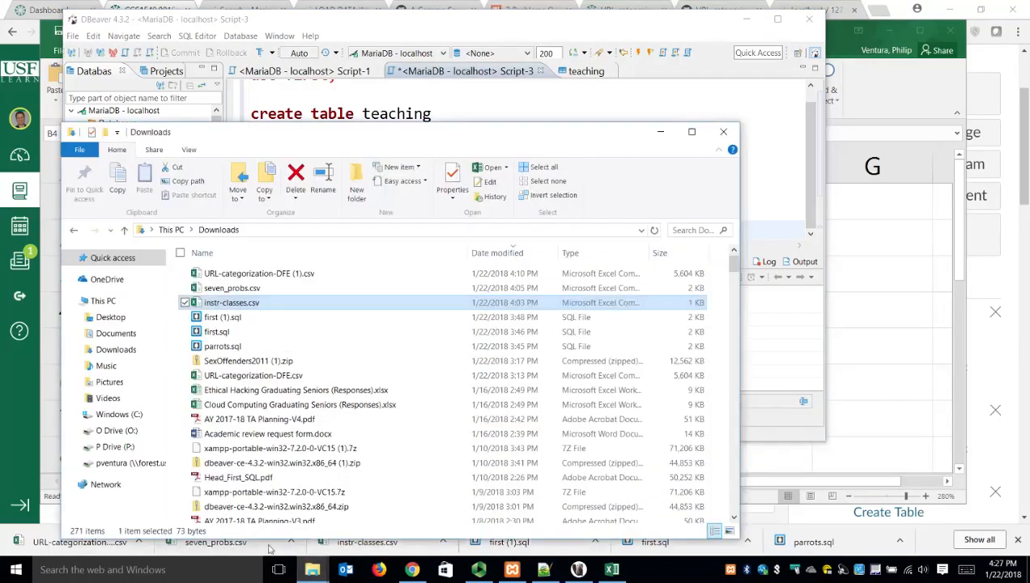
{"action": "left_click", "coordinate": [320, 235]}
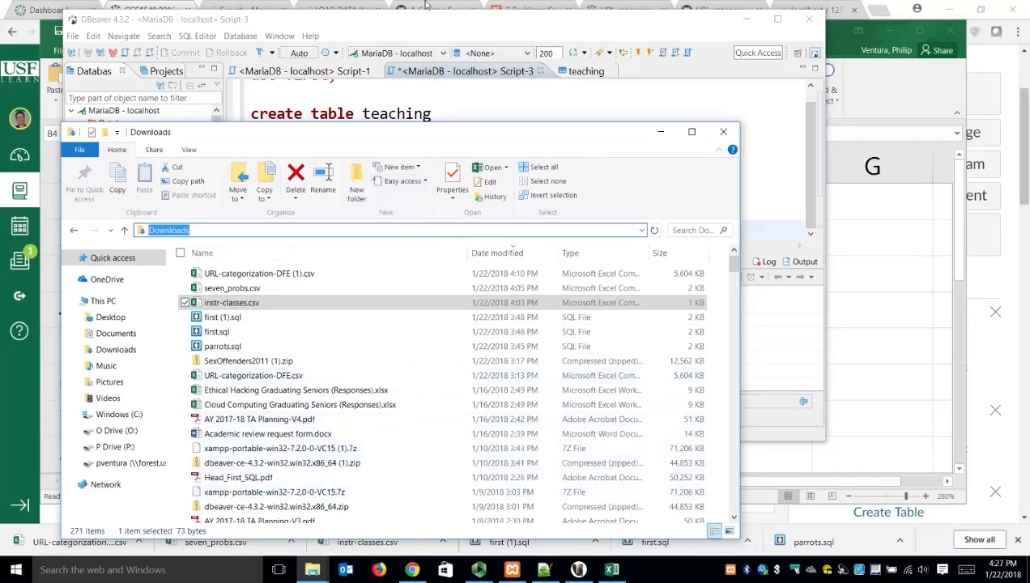
Step: Back in DBeaver, enter the full C: drive path to instr-classes.csv in the user's Downloads folder between the quotes, followed by a line break
{"action": "left_click", "coordinate": [439, 29]}
{"action": "type", "text": "C:"}
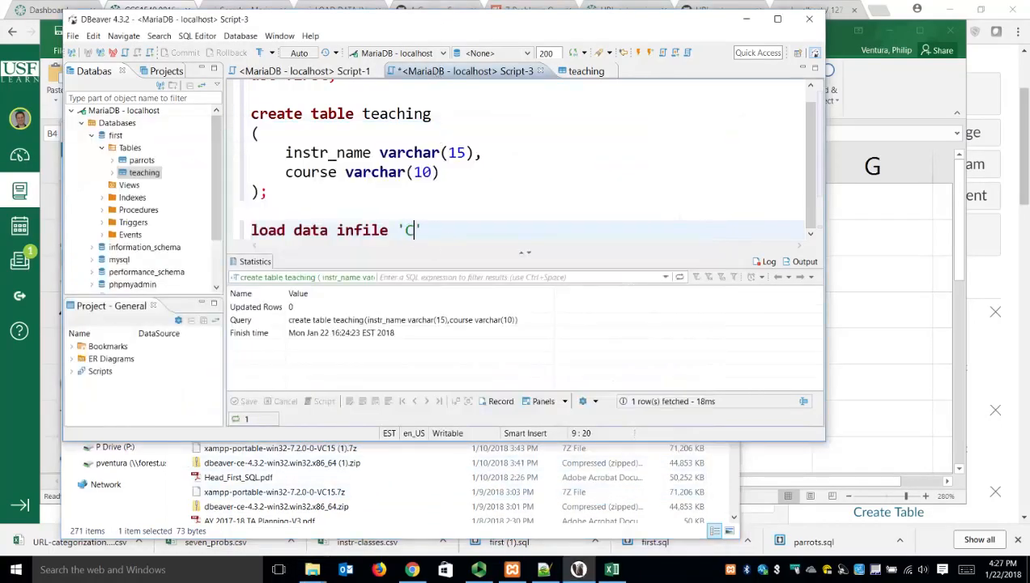
{"action": "type", "text": "\\Users\\"}
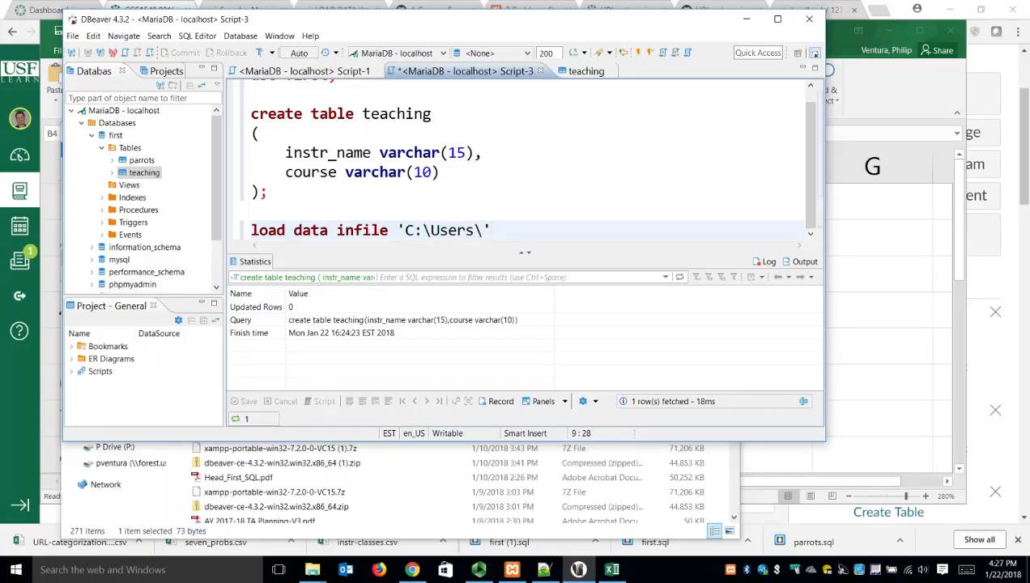
{"action": "type", "text": "pventura\\"}
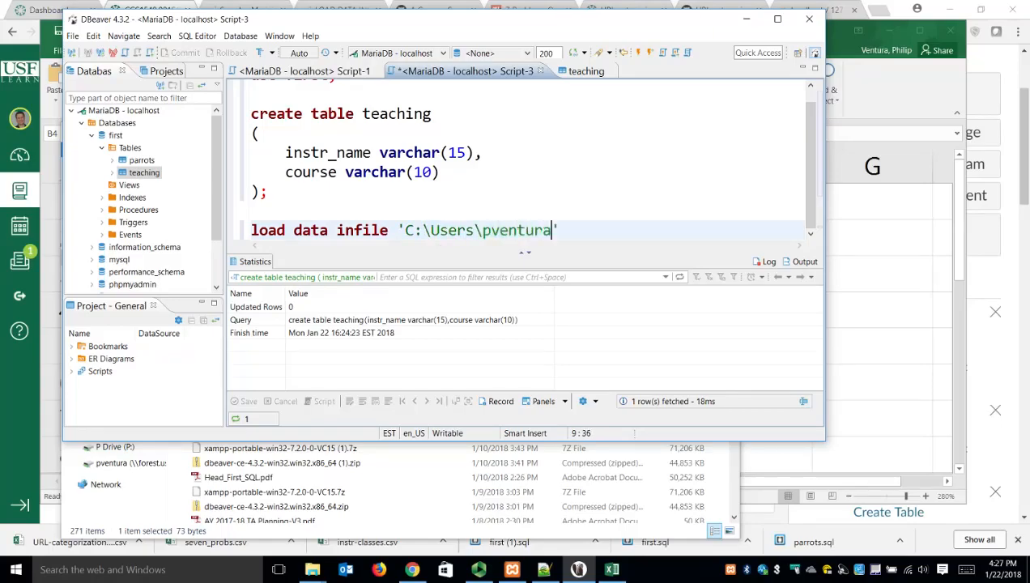
{"action": "type", "text": "Downlo"}
{"action": "type", "text": "ads\\inst"}
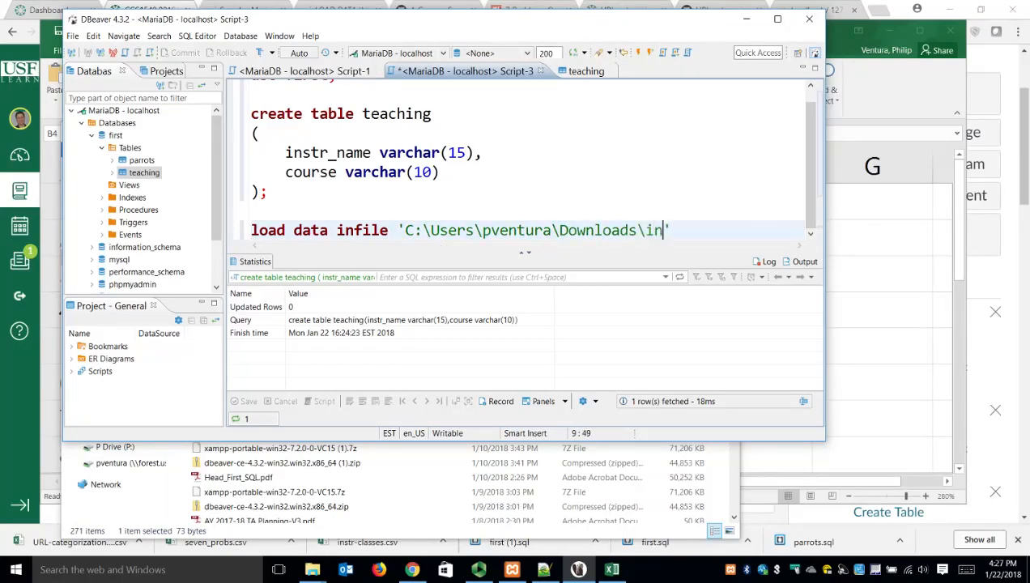
{"action": "type", "text": "r-classes"}
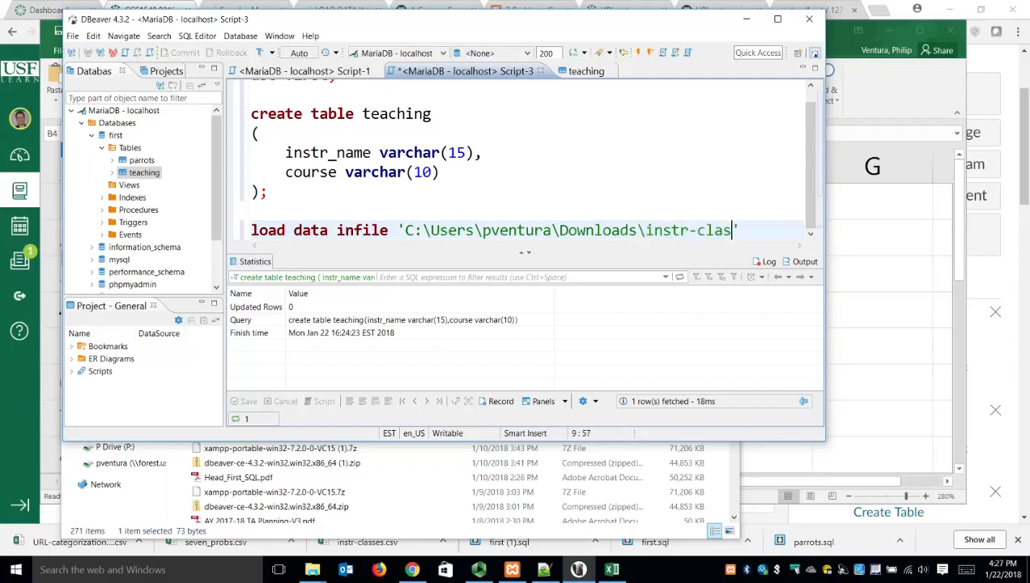
{"action": "type", "text": ".cv"}
{"action": "key", "text": "BackSpace"}
{"action": "type", "text": "sg"}
{"action": "key", "text": "BackSpace"}
{"action": "type", "text": "v"}
{"action": "key", "text": "Return"}
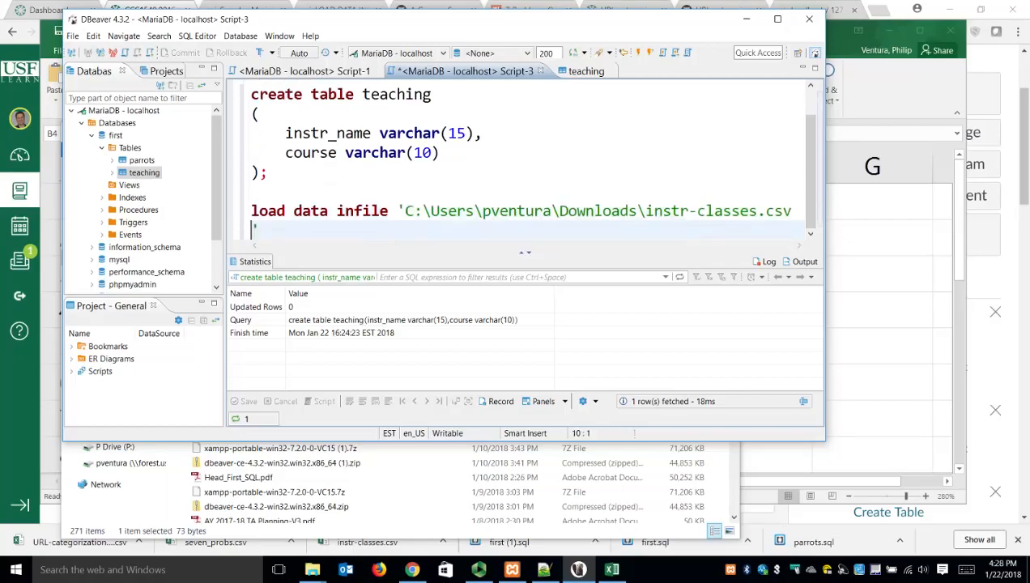
Step: In Chrome, close the MariaDB search tab and check the 'file_name' and INTO TABLE tbl_name parts of the LOAD DATA INFILE syntax
{"action": "left_click", "coordinate": [412, 569]}
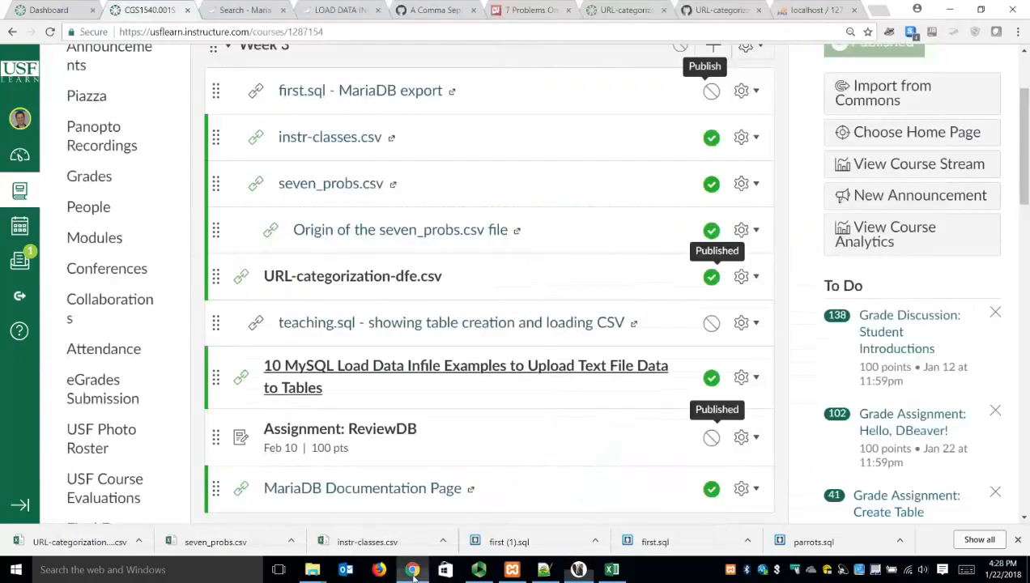
{"action": "left_click", "coordinate": [287, 9]}
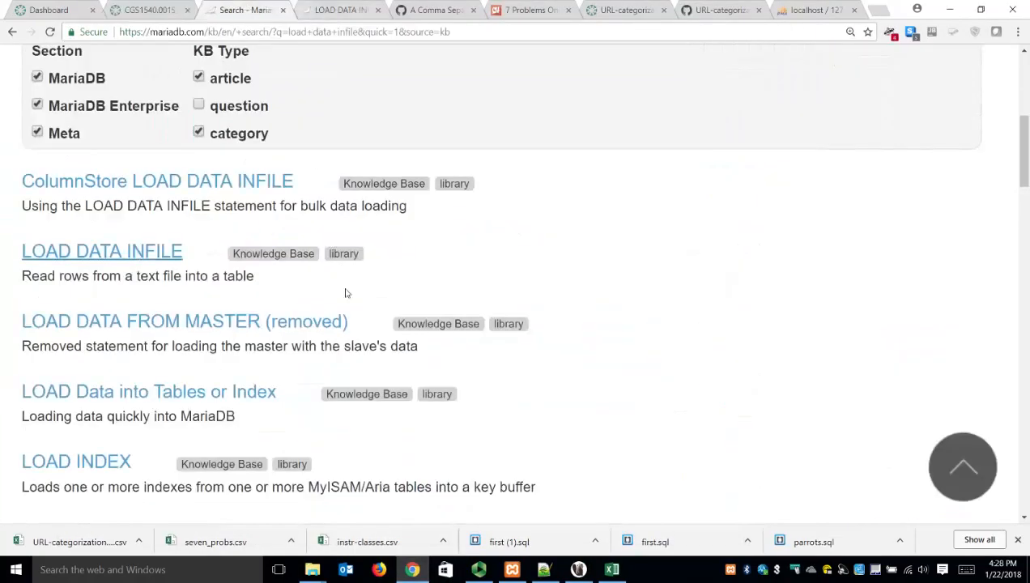
{"action": "left_click", "coordinate": [284, 11]}
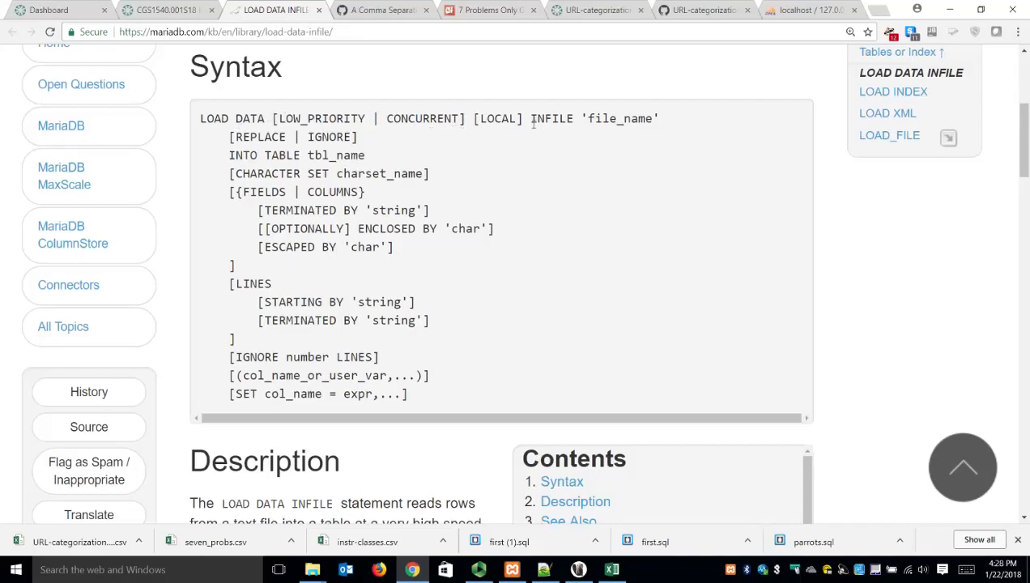
{"action": "left_click_drag", "start_coordinate": [582, 119], "coordinate": [664, 131]}
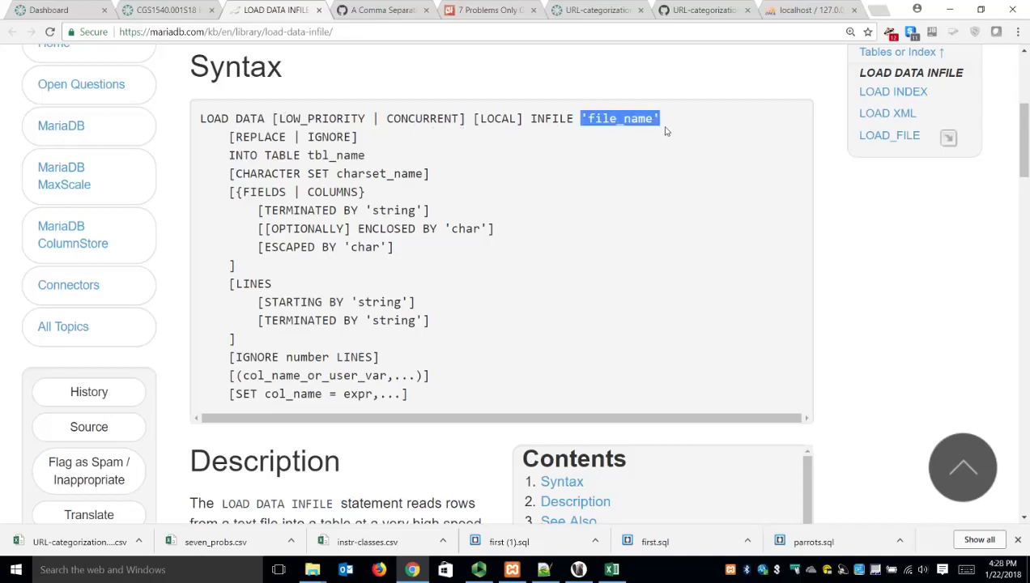
{"action": "left_click_drag", "start_coordinate": [227, 157], "coordinate": [378, 160]}
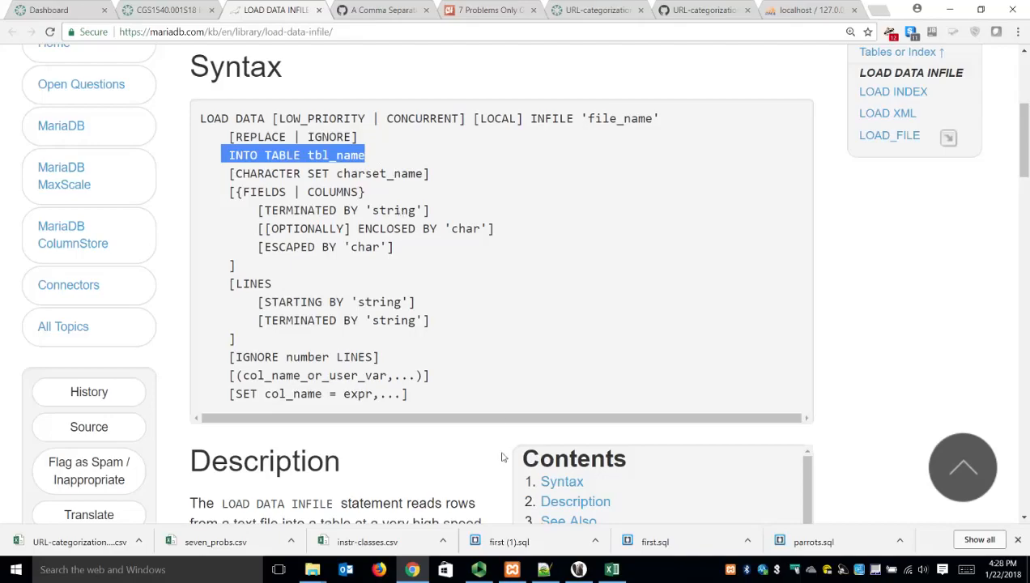
Step: Back in DBeaver, put the closing quote right after instr-classes.csv and complete the statement with into table teaching; on the next line
{"action": "left_click", "coordinate": [578, 569]}
{"action": "type", "text": "in"}
{"action": "key", "text": "BackSpace"}
{"action": "key", "text": "BackSpace"}
{"action": "key", "text": "BackSpace"}
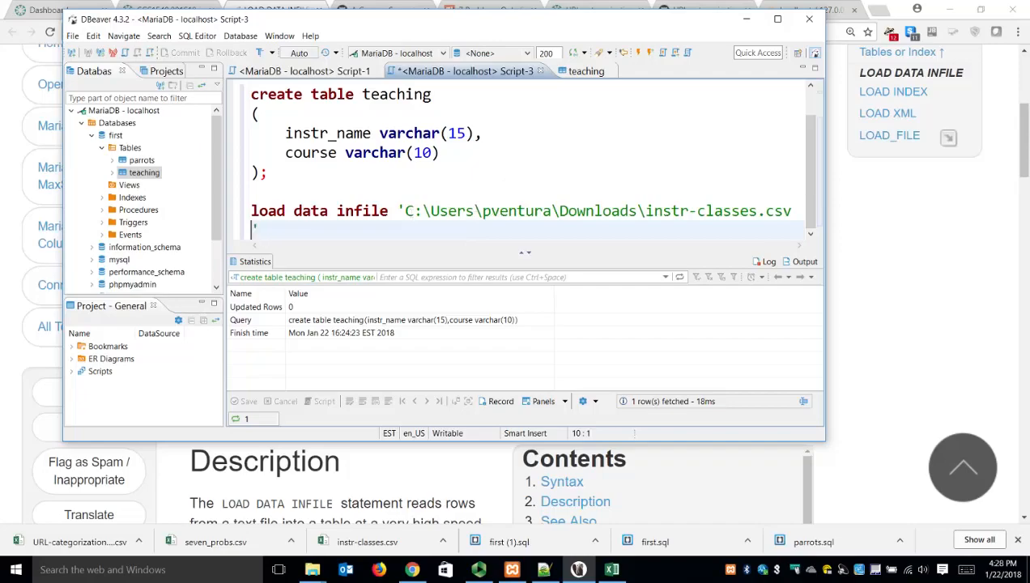
{"action": "key", "text": "End"}
{"action": "key", "text": "Return"}
{"action": "type", "text": "into table "}
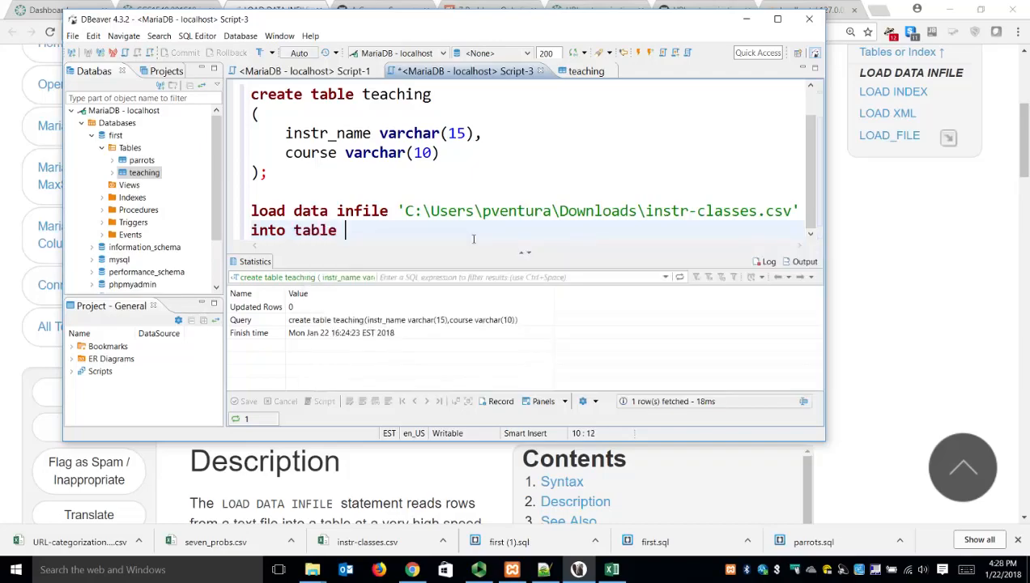
{"action": "type", "text": "teaching;"}
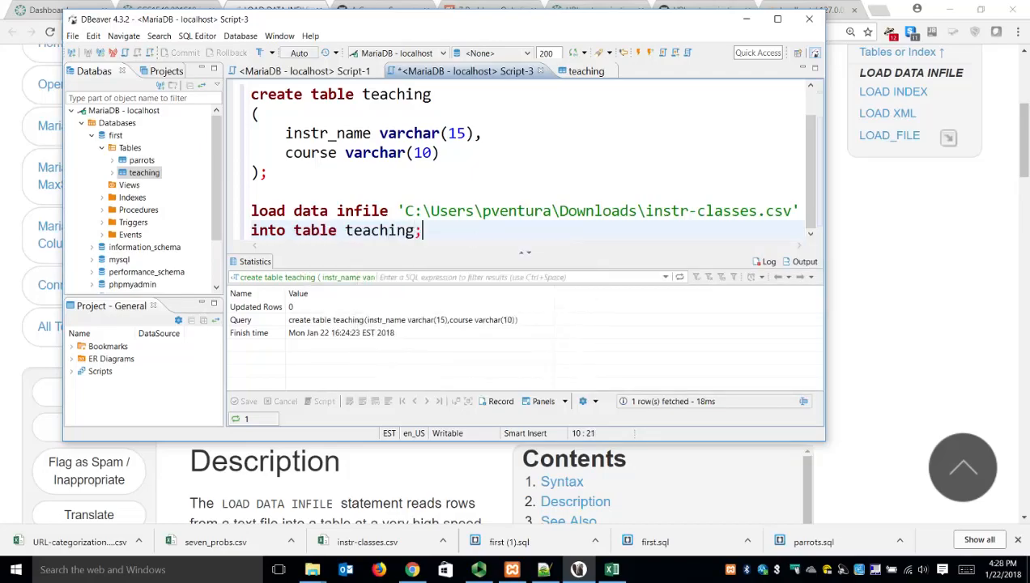
Step: Recheck the LOAD DATA INFILE syntax in Chrome, then try to run the load data infile statement in DBeaver
{"action": "left_click", "coordinate": [412, 569]}
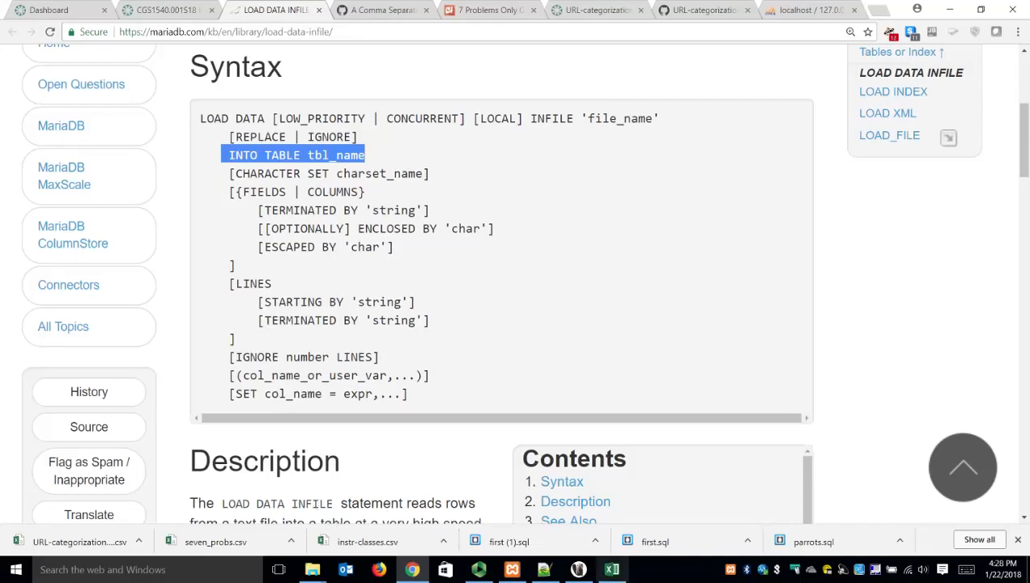
{"action": "left_click", "coordinate": [578, 570]}
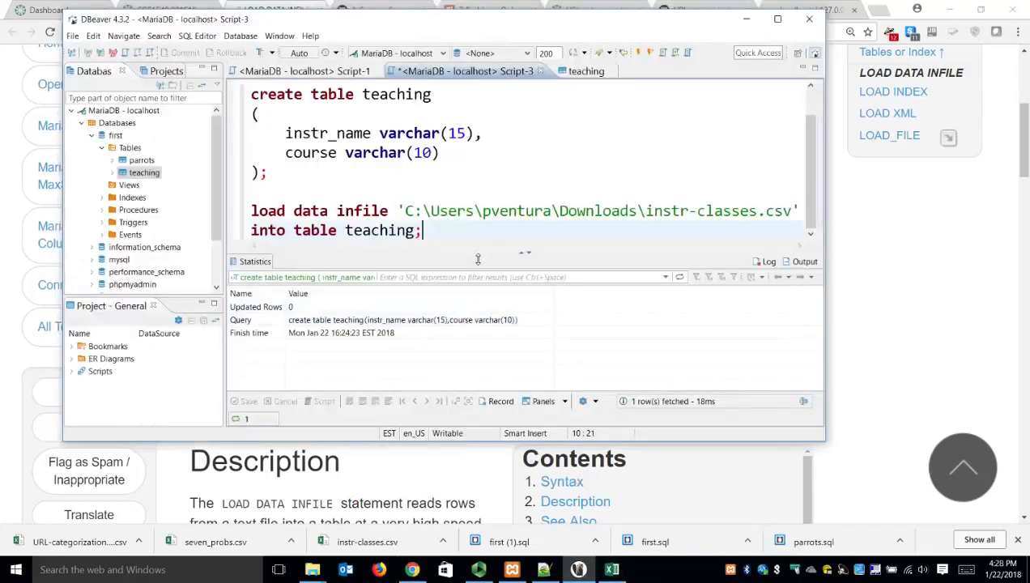
{"action": "key", "text": "ctrl+Return"}
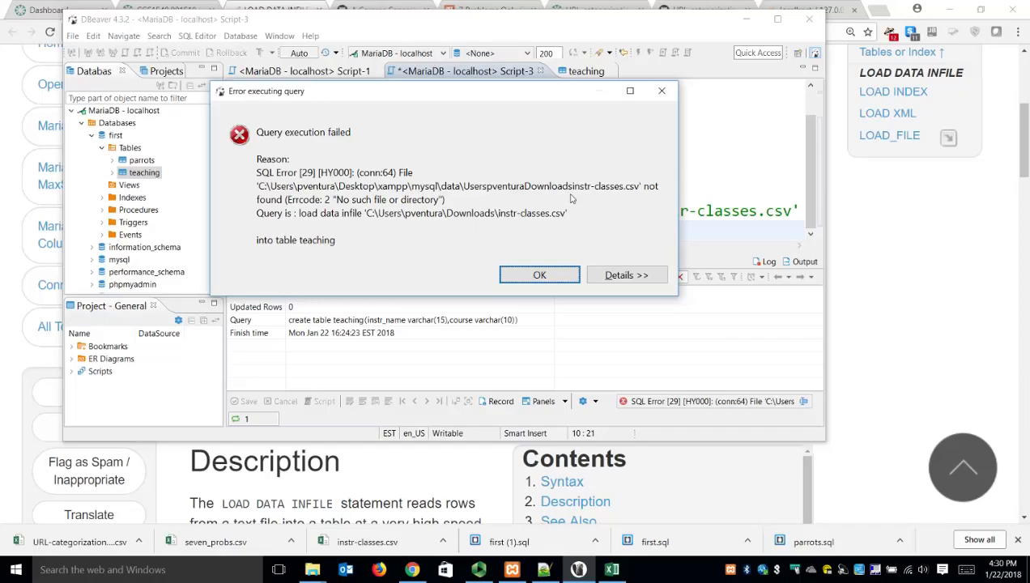
{"action": "left_click", "coordinate": [541, 274]}
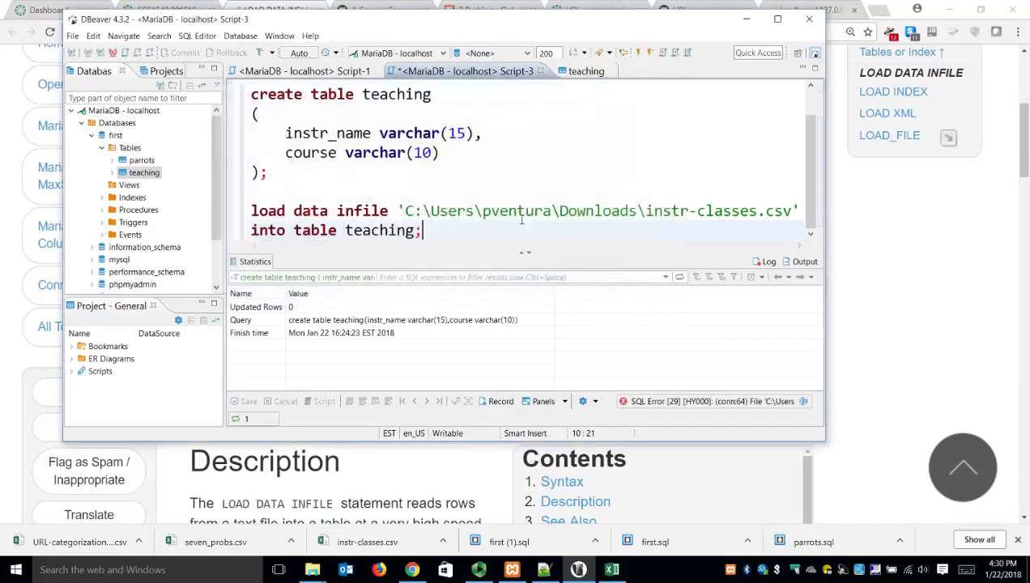
Step: Double each of the four backslashes in the infile path to instr-classes.csv
{"action": "left_click", "coordinate": [423, 212]}
{"action": "type", "text": "\\"}
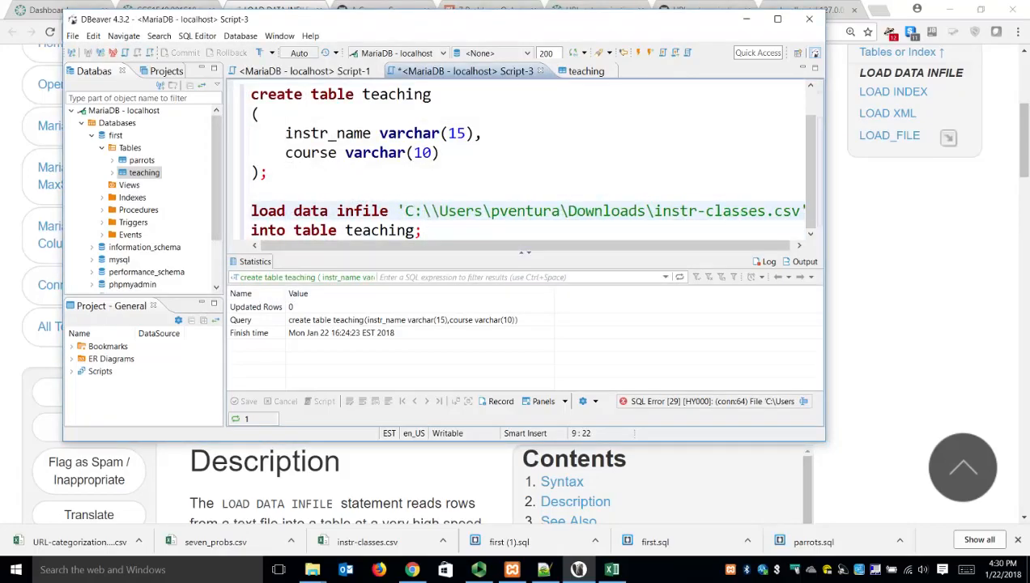
{"action": "type", "text": "000"}
{"action": "key", "text": "BackSpace"}
{"action": "key", "text": "BackSpace"}
{"action": "key", "text": "BackSpace"}
{"action": "key", "text": "Right"}
{"action": "key", "text": "Right"}
{"action": "key", "text": "Right"}
{"action": "key", "text": "Right"}
{"action": "key", "text": "Right"}
{"action": "key", "text": "Right"}
{"action": "type", "text": "\\"}
{"action": "key", "text": "Right"}
{"action": "key", "text": "Right"}
{"action": "key", "text": "Right"}
{"action": "key", "text": "Right"}
{"action": "key", "text": "Right"}
{"action": "key", "text": "Right"}
{"action": "key", "text": "Right"}
{"action": "key", "text": "Right"}
{"action": "key", "text": "Right"}
{"action": "type", "text": "\\"}
{"action": "key", "text": "Right"}
{"action": "key", "text": "Right"}
{"action": "key", "text": "Right"}
{"action": "key", "text": "Right"}
{"action": "key", "text": "Right"}
{"action": "key", "text": "Right"}
{"action": "key", "text": "Right"}
{"action": "key", "text": "Right"}
{"action": "key", "text": "Right"}
{"action": "key", "text": "Right"}
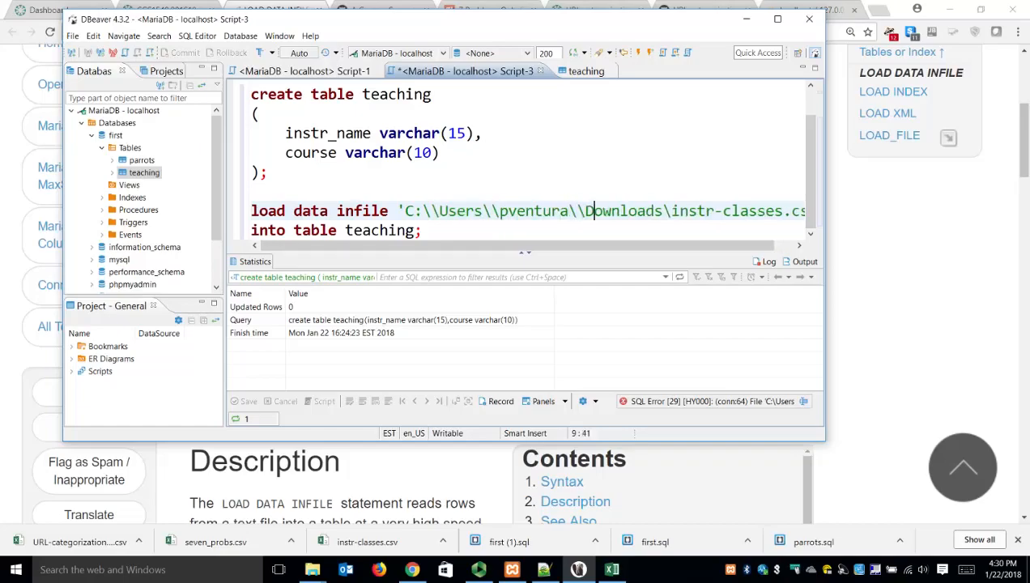
{"action": "type", "text": "\\"}
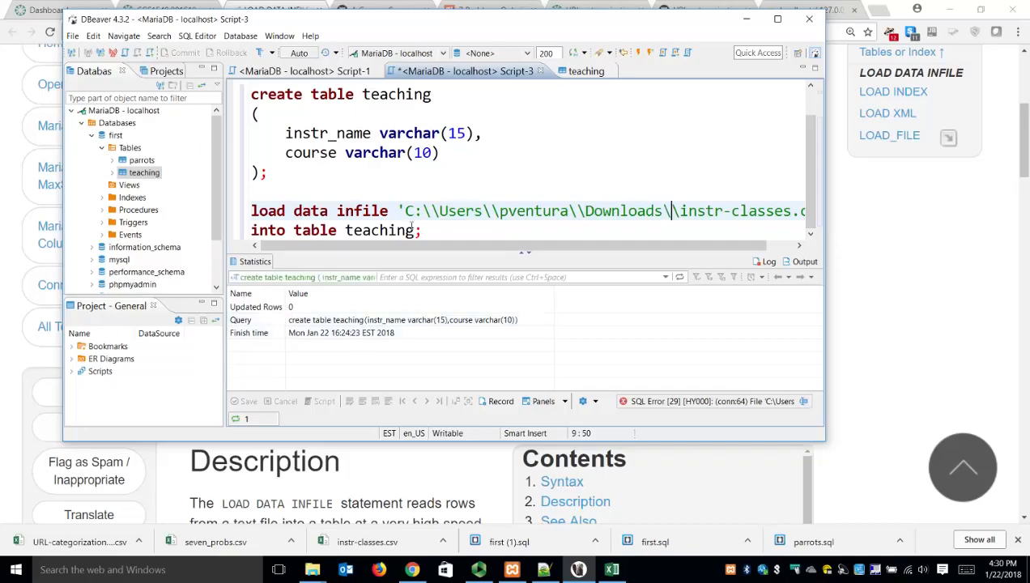
Step: Replace each double backslash in the infile path with a single forward slash
{"action": "left_click", "coordinate": [431, 234]}
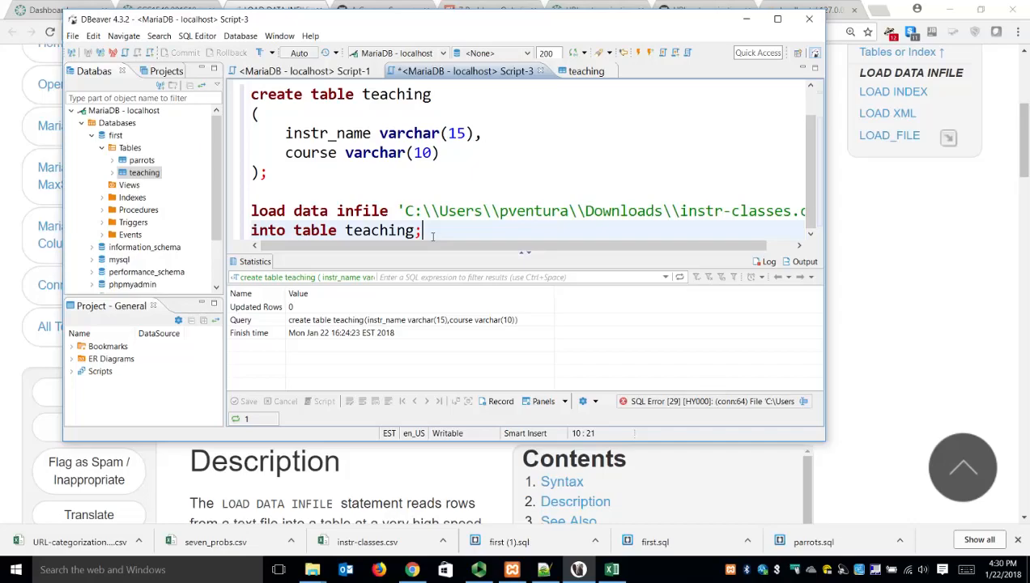
{"action": "key", "text": "Up"}
{"action": "key", "text": "Right"}
{"action": "key", "text": "Right"}
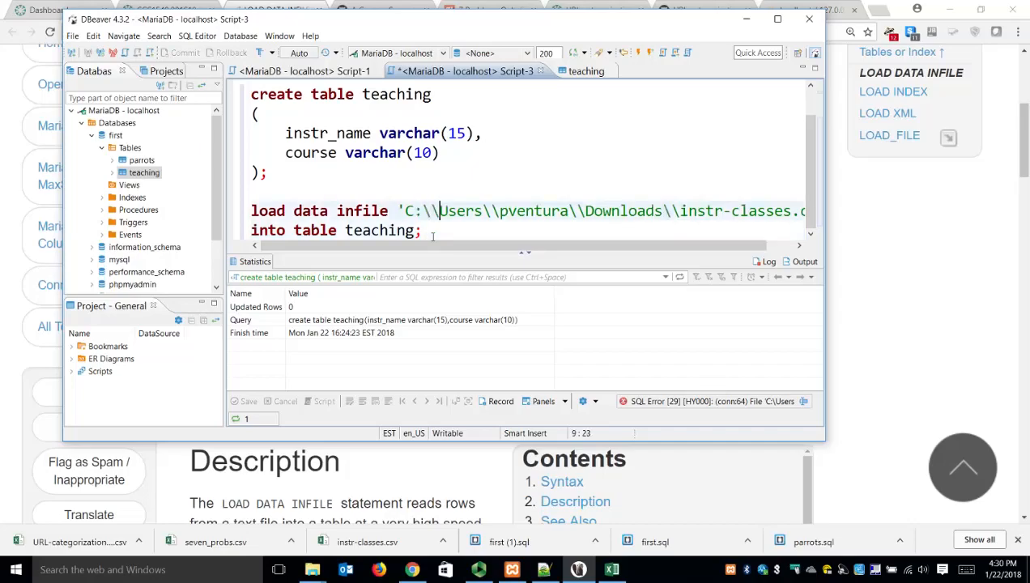
{"action": "key", "text": "BackSpace"}
{"action": "key", "text": "BackSpace"}
{"action": "type", "text": "/"}
{"action": "key", "text": "Right"}
{"action": "key", "text": "Right"}
{"action": "key", "text": "Right"}
{"action": "key", "text": "Right"}
{"action": "key", "text": "Right"}
{"action": "key", "text": "Right"}
{"action": "key", "text": "Right"}
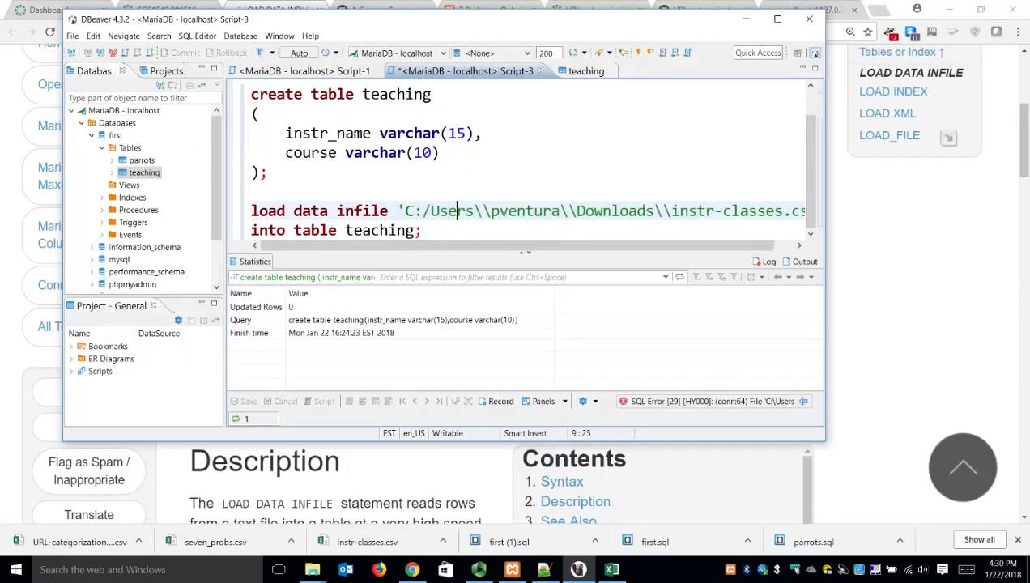
{"action": "key", "text": "BackSpace"}
{"action": "key", "text": "BackSpace"}
{"action": "type", "text": "/"}
{"action": "key", "text": "Right"}
{"action": "key", "text": "Right"}
{"action": "key", "text": "Right"}
{"action": "key", "text": "Right"}
{"action": "key", "text": "Right"}
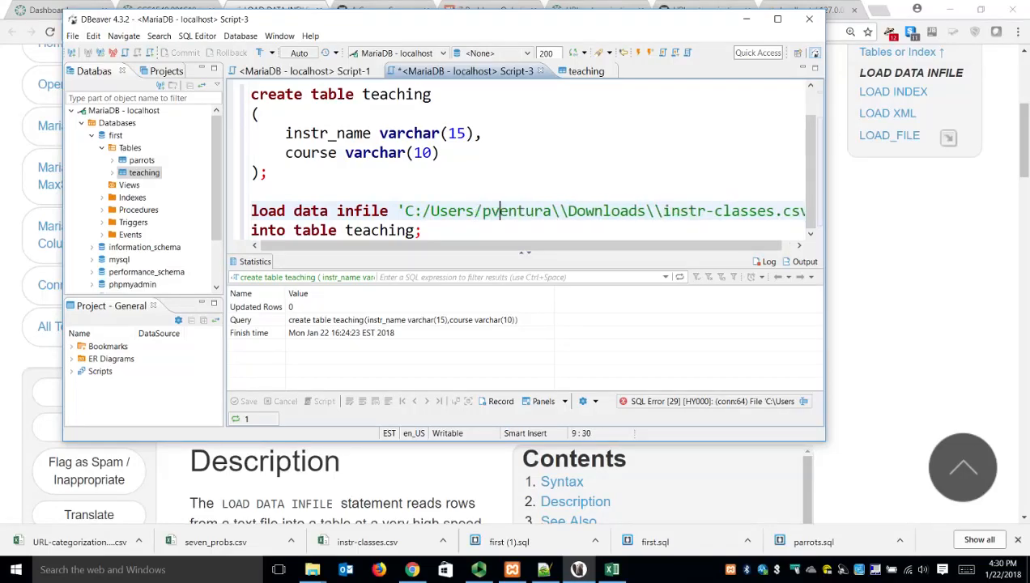
{"action": "key", "text": "Right"}
{"action": "key", "text": "Right"}
{"action": "key", "text": "Right"}
{"action": "key", "text": "Right"}
{"action": "key", "text": "Right"}
{"action": "key", "text": "BackSpace"}
{"action": "key", "text": "BackSpace"}
{"action": "type", "text": "/"}
{"action": "key", "text": "Right"}
{"action": "key", "text": "Right"}
{"action": "key", "text": "Right"}
{"action": "key", "text": "Right"}
{"action": "key", "text": "Right"}
{"action": "key", "text": "Right"}
{"action": "key", "text": "Right"}
{"action": "key", "text": "Right"}
{"action": "key", "text": "Right"}
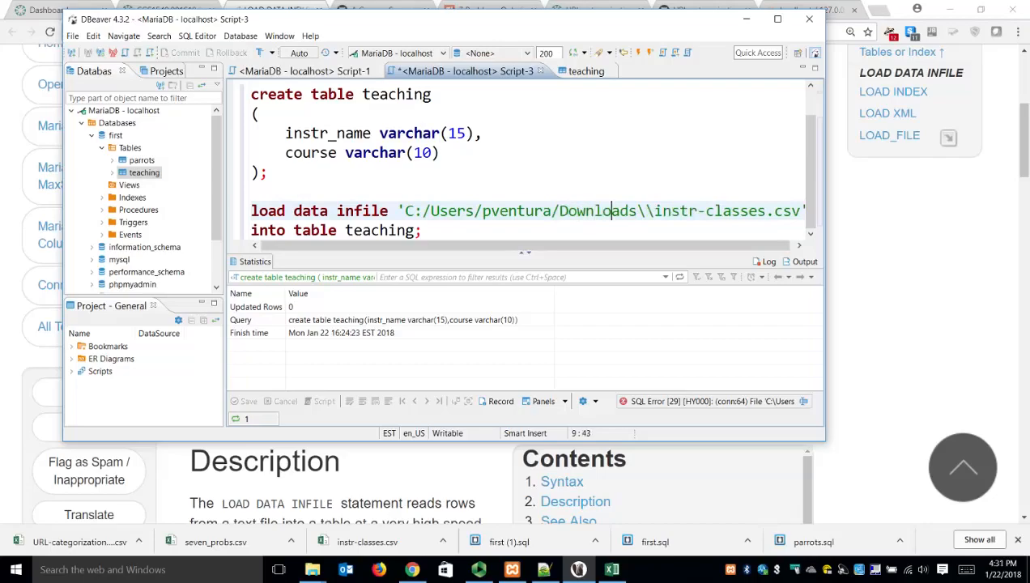
{"action": "key", "text": "Right"}
{"action": "key", "text": "Right"}
{"action": "key", "text": "BackSpace"}
{"action": "key", "text": "BackSpace"}
{"action": "type", "text": "/"}
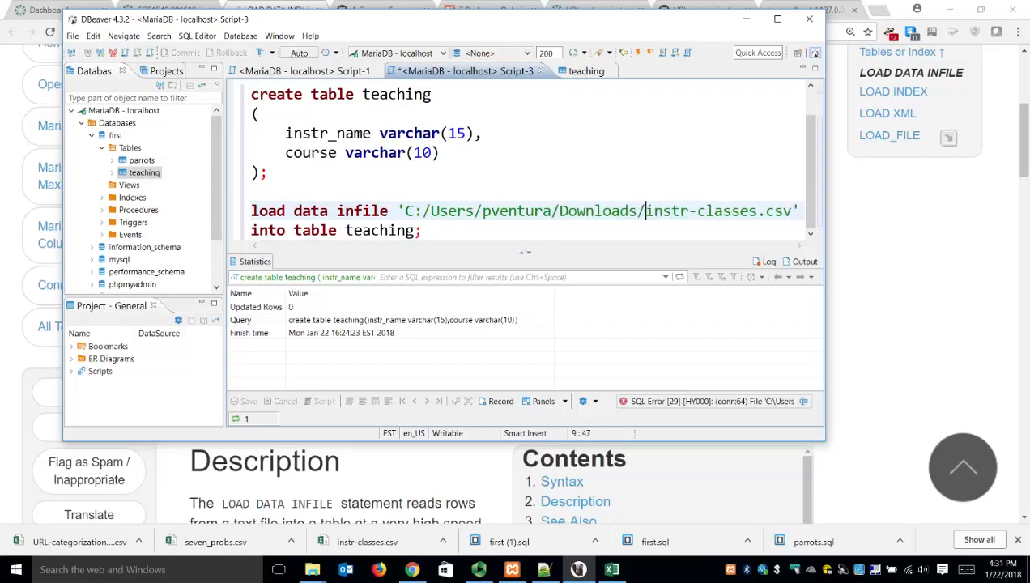
Step: Try to run the load data infile statement with the forward-slash path
{"action": "key", "text": "Down"}
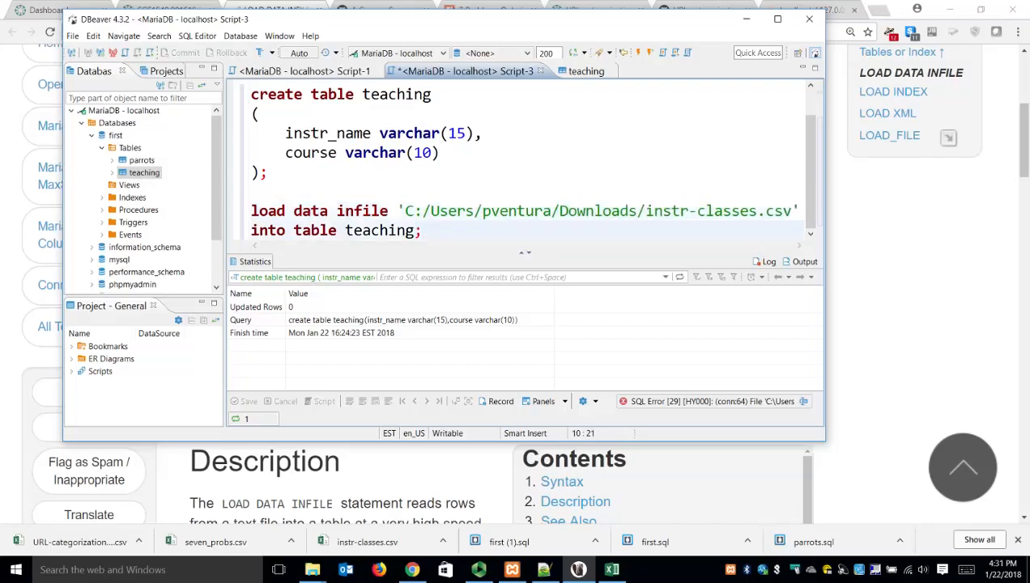
{"action": "key", "text": "ctrl+Return"}
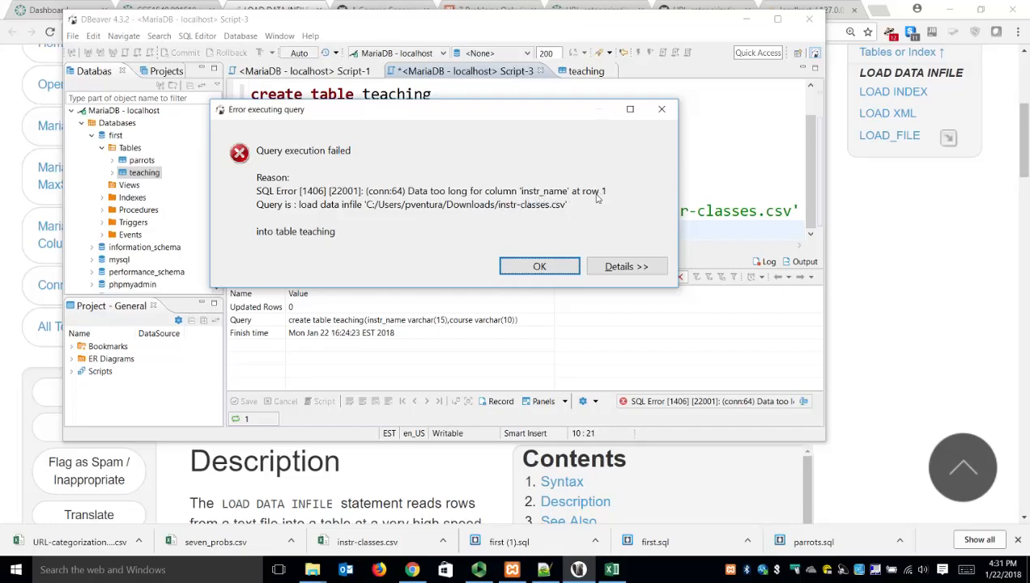
{"action": "left_click", "coordinate": [539, 267]}
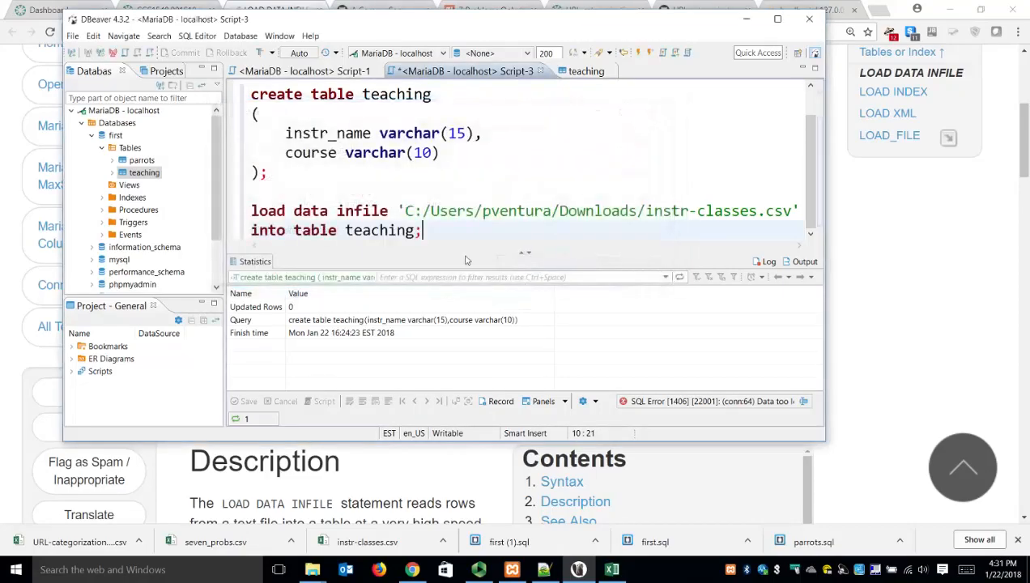
Step: Add a drop table teaching; statement above the load data infile statement and run it
{"action": "left_click", "coordinate": [437, 153]}
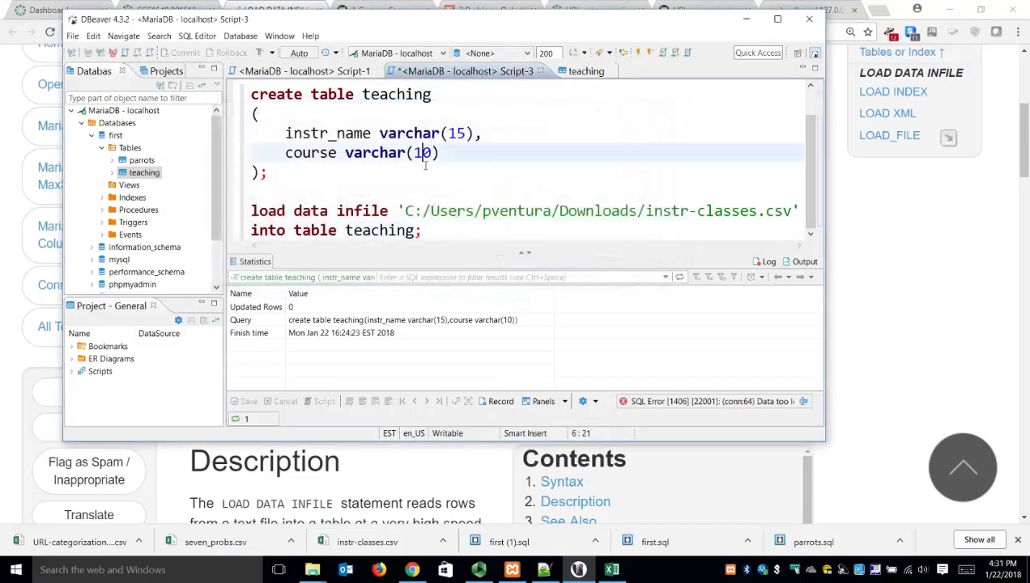
{"action": "left_click", "coordinate": [285, 190]}
{"action": "key", "text": "Return"}
{"action": "type", "text": "drop "}
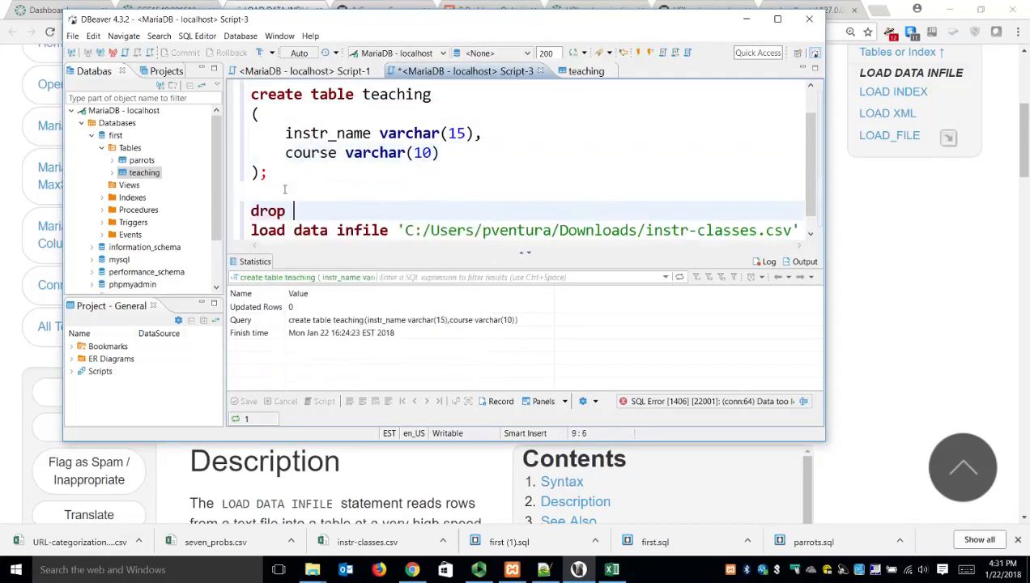
{"action": "type", "text": "table teaching;"}
{"action": "key", "text": "ctrl+Return"}
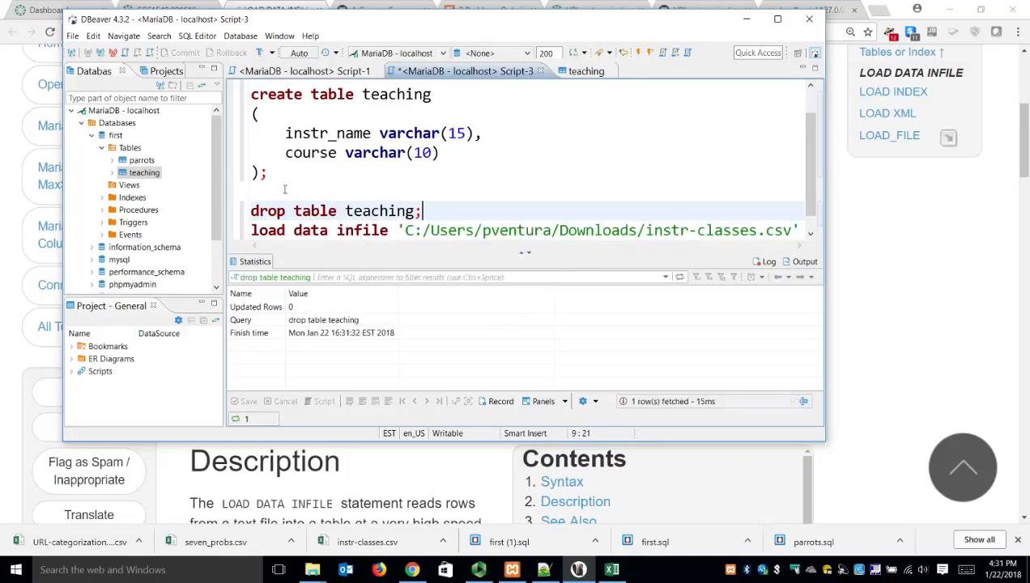
Step: Insert blank lines before the instr_name and course columns in the create table statement and try to run it
{"action": "key", "text": "Up"}
{"action": "key", "text": "Up"}
{"action": "key", "text": "Up"}
{"action": "key", "text": "Left"}
{"action": "key", "text": "Left"}
{"action": "key", "text": "Left"}
{"action": "key", "text": "Left"}
{"action": "key", "text": "Left"}
{"action": "key", "text": "Left"}
{"action": "key", "text": "Left"}
{"action": "key", "text": "Left"}
{"action": "key", "text": "Left"}
{"action": "key", "text": "Left"}
{"action": "key", "text": "Left"}
{"action": "key", "text": "Left"}
{"action": "key", "text": "Left"}
{"action": "key", "text": "Left"}
{"action": "key", "text": "Left"}
{"action": "key", "text": "Left"}
{"action": "key", "text": "Left"}
{"action": "key", "text": "Left"}
{"action": "key", "text": "Left"}
{"action": "key", "text": "Left"}
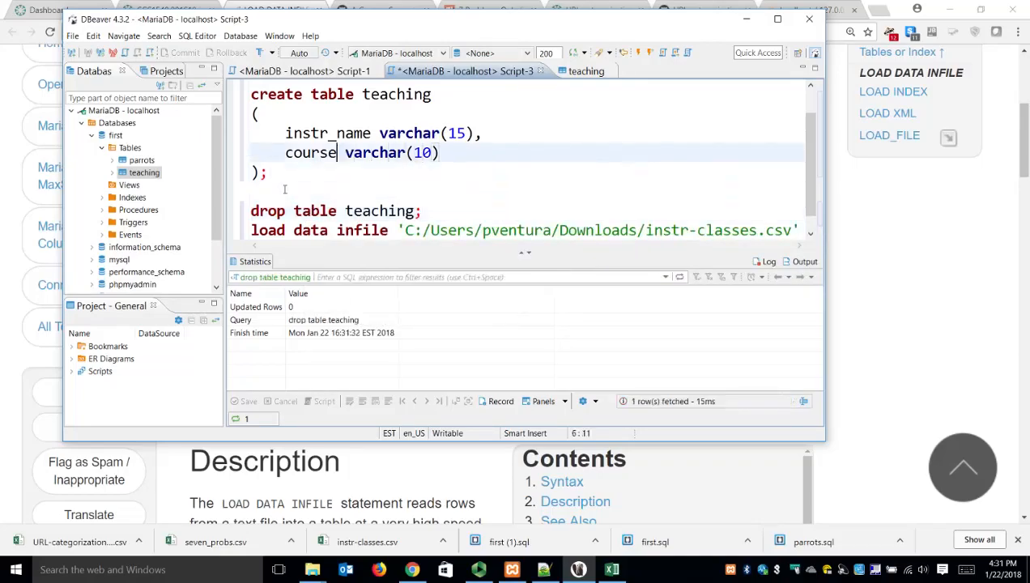
{"action": "key", "text": "Right"}
{"action": "key", "text": "Up"}
{"action": "key", "text": "Return"}
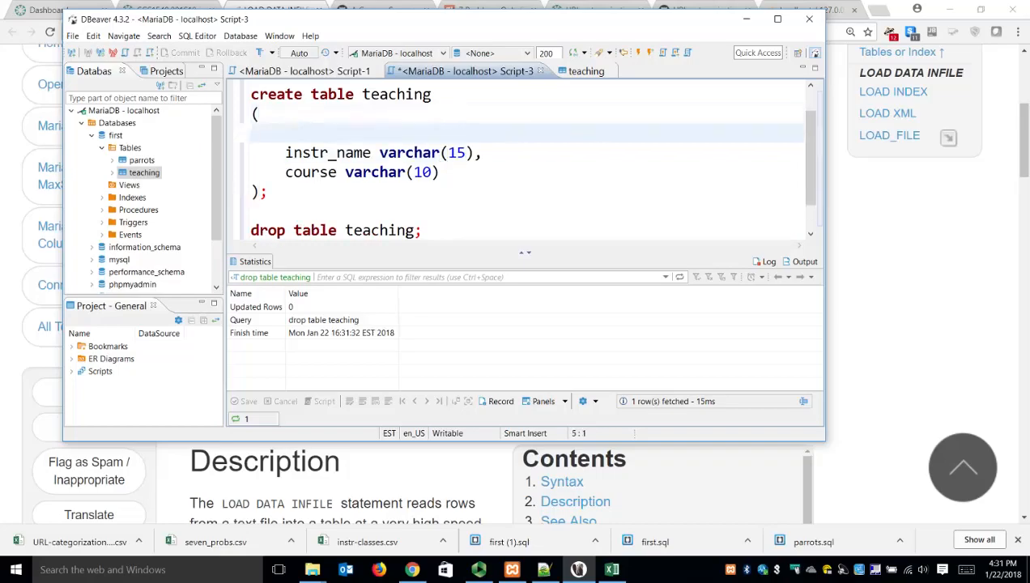
{"action": "key", "text": "Down"}
{"action": "key", "text": "Down"}
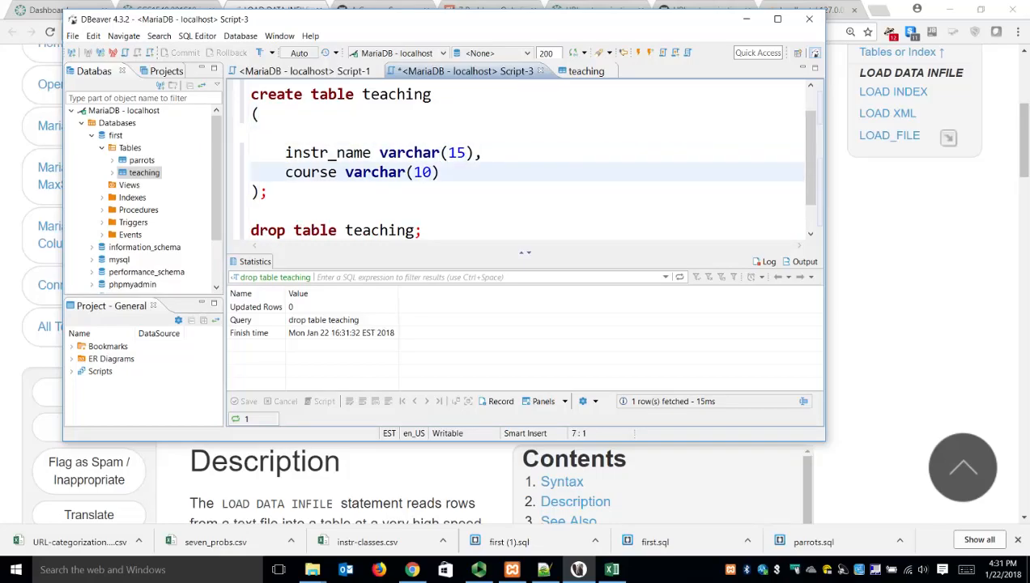
{"action": "key", "text": "Return"}
{"action": "key", "text": "Down"}
{"action": "key", "text": "End"}
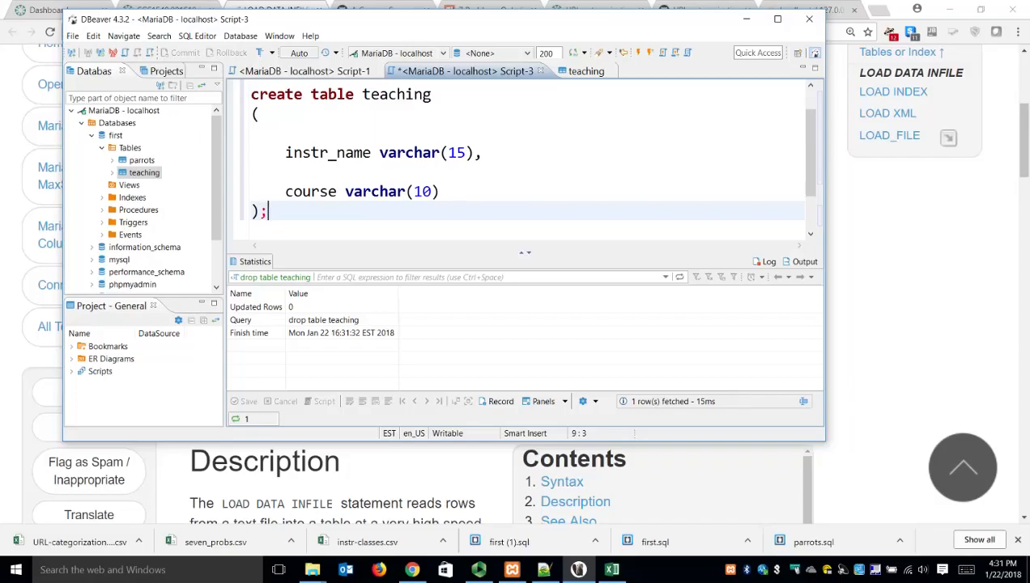
{"action": "key", "text": "ctrl+Return"}
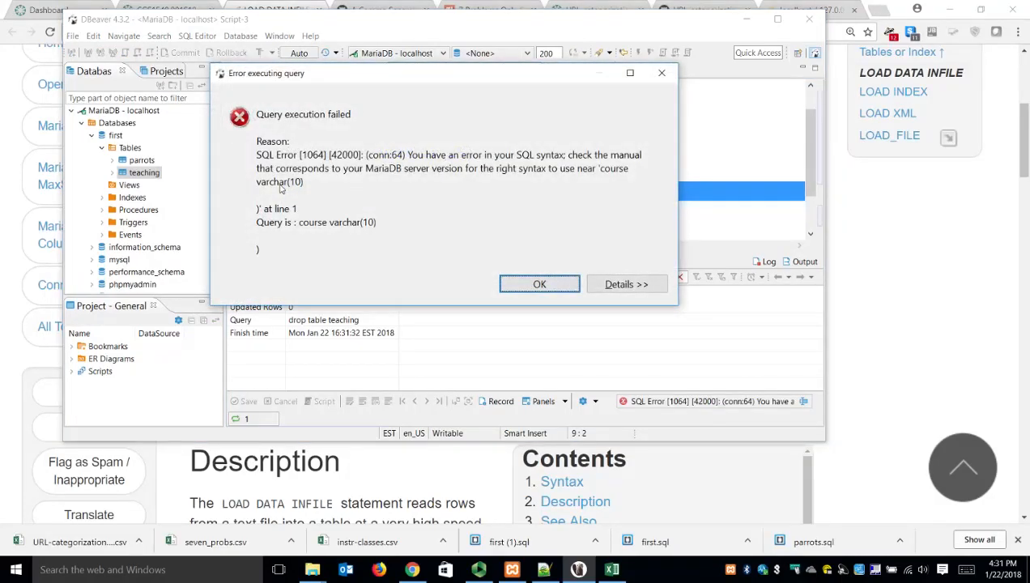
{"action": "left_click", "coordinate": [551, 285]}
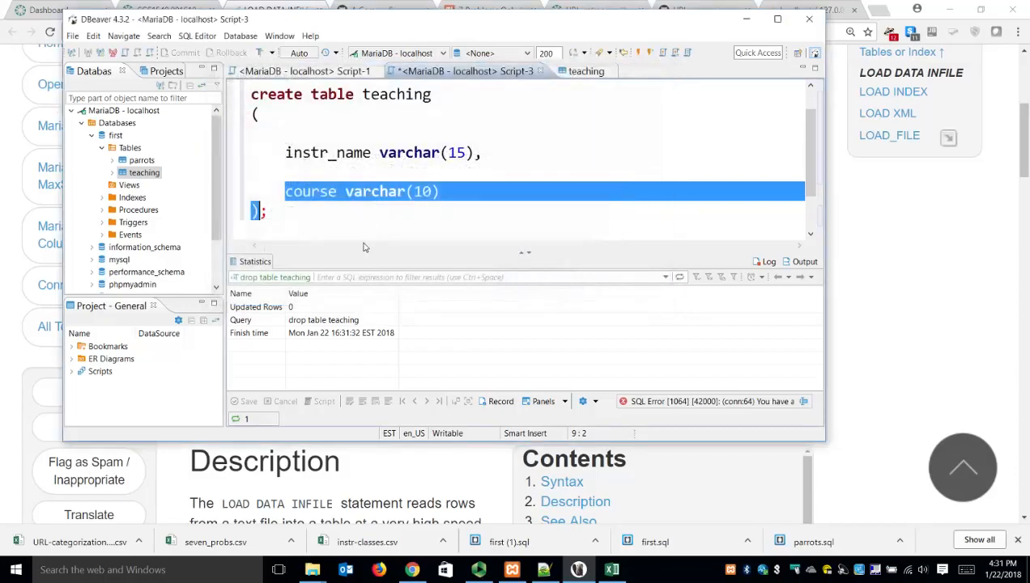
Step: Remove the blank lines before instr_name and course from the create table statement
{"action": "left_click", "coordinate": [255, 170]}
{"action": "key", "text": "BackSpace"}
{"action": "key", "text": "Up"}
{"action": "key", "text": "BackSpace"}
{"action": "key", "text": "Down"}
{"action": "key", "text": "Down"}
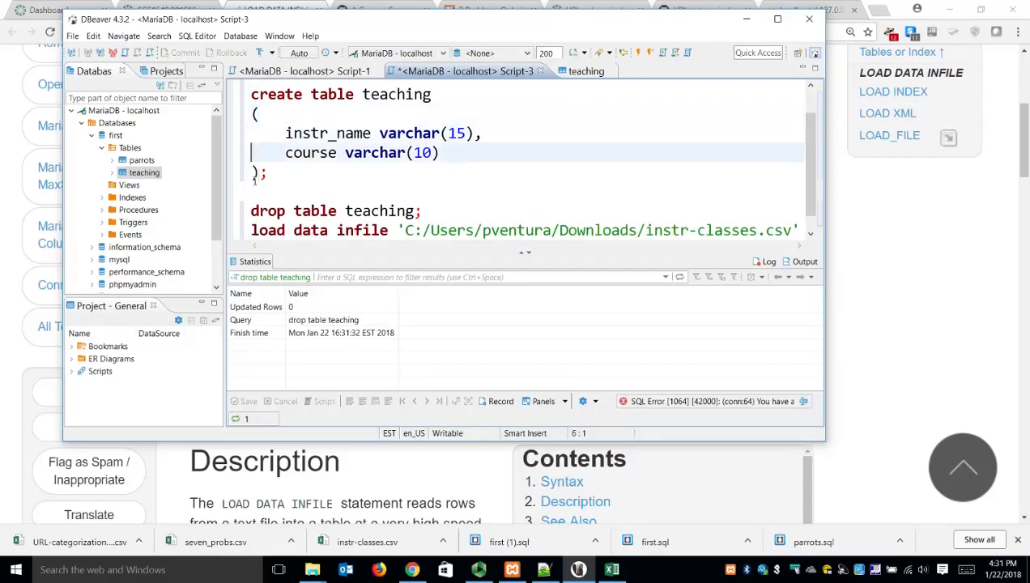
Step: Comment out the course column in the create table statement and define instr_name as varchar(40) without a trailing comma
{"action": "type", "text": "--"}
{"action": "key", "text": "Up"}
{"action": "key", "text": "Right"}
{"action": "key", "text": "Right"}
{"action": "key", "text": "Right"}
{"action": "key", "text": "Right"}
{"action": "key", "text": "Right"}
{"action": "key", "text": "Right"}
{"action": "key", "text": "Right"}
{"action": "key", "text": "Right"}
{"action": "key", "text": "Right"}
{"action": "key", "text": "Right"}
{"action": "key", "text": "Right"}
{"action": "key", "text": "Right"}
{"action": "key", "text": "Right"}
{"action": "key", "text": "Right"}
{"action": "key", "text": "Right"}
{"action": "key", "text": "Right"}
{"action": "key", "text": "Right"}
{"action": "key", "text": "Right"}
{"action": "key", "text": "Right"}
{"action": "key", "text": "Right"}
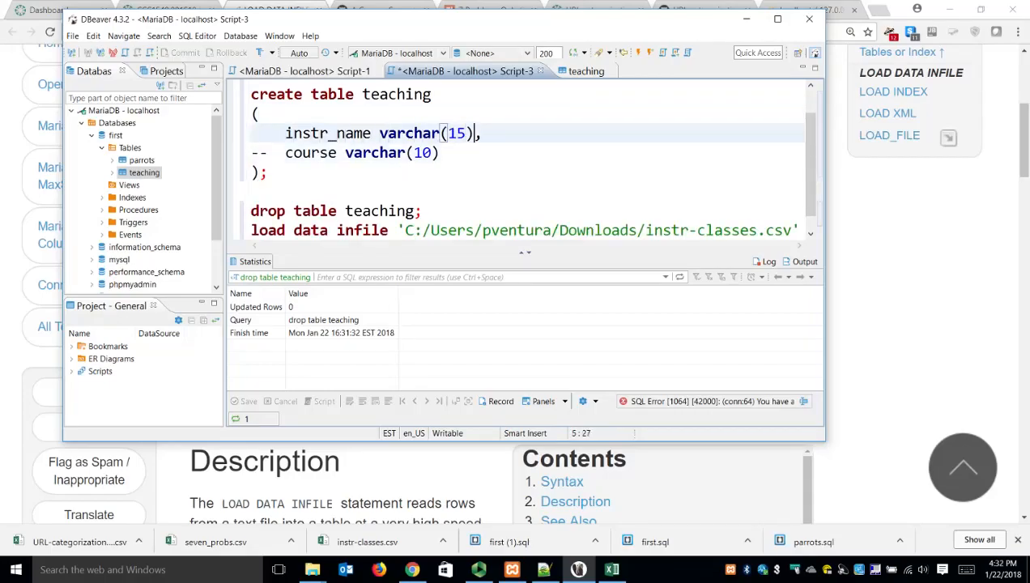
{"action": "key", "text": "BackSpace"}
{"action": "key", "text": "Left"}
{"action": "key", "text": "BackSpace"}
{"action": "key", "text": "BackSpace"}
{"action": "type", "text": "40"}
Step: Run the create table statement for the single-column teaching table
{"action": "key", "text": "Down"}
{"action": "key", "text": "Down"}
{"action": "key", "text": "ctrl+Return"}
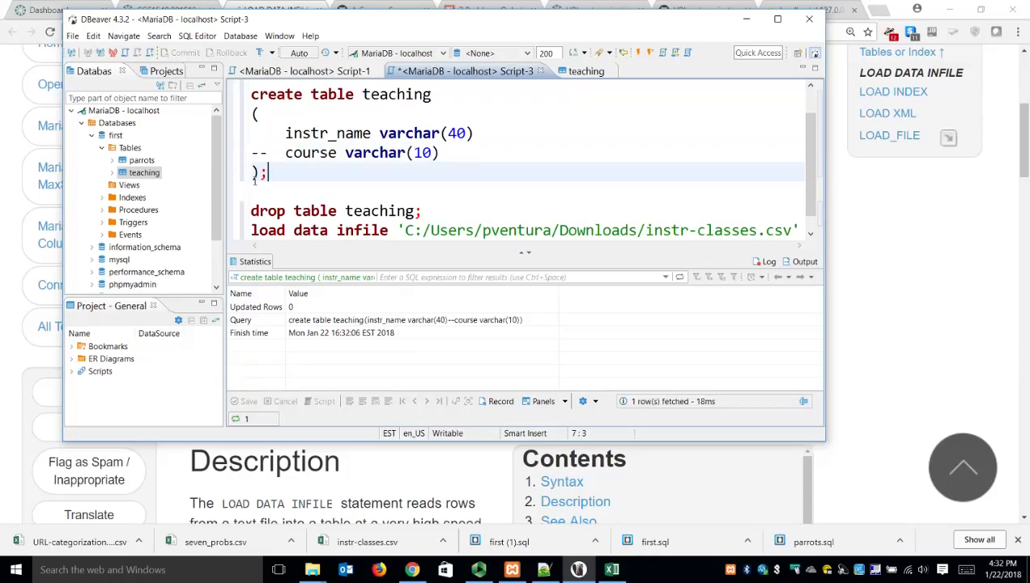
Step: Run the load data infile statement to load instr-classes.csv into the teaching table
{"action": "key", "text": "Down"}
{"action": "key", "text": "Down"}
{"action": "key", "text": "Down"}
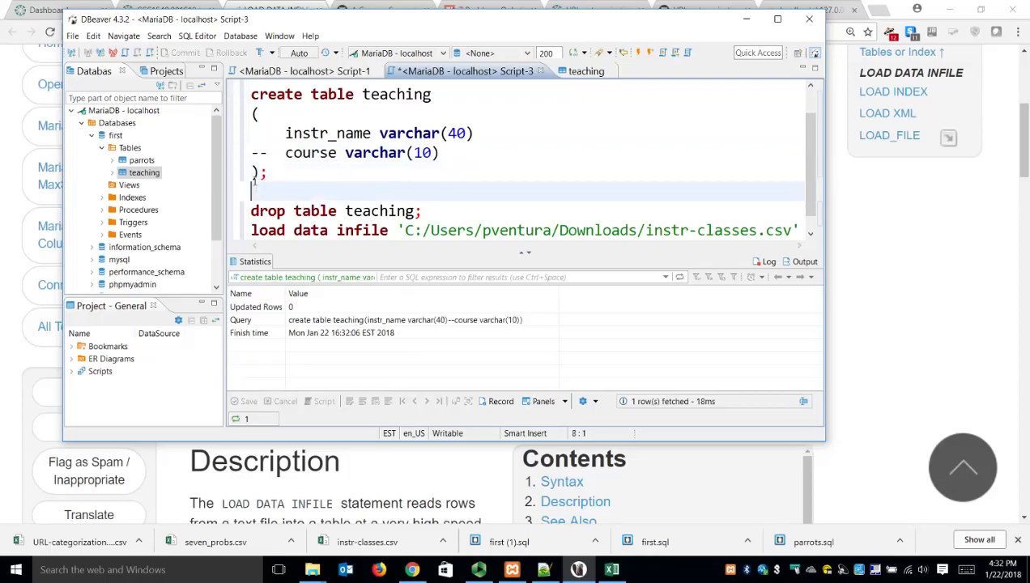
{"action": "key", "text": "Down"}
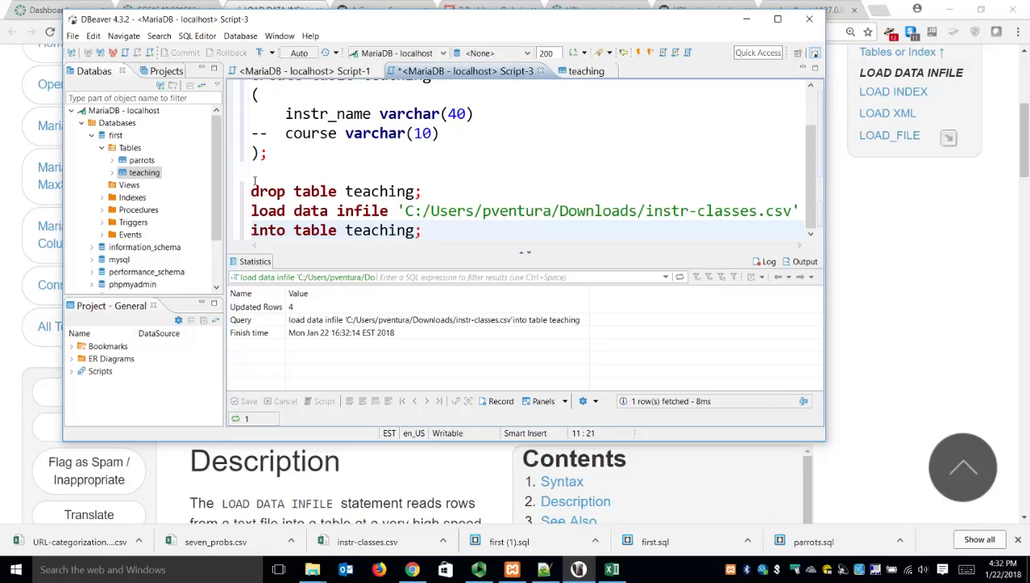
Step: Add a select * from teaching; query below the load data infile statement and run it
{"action": "key", "text": "Return"}
{"action": "key", "text": "Return"}
{"action": "type", "text": "selec "}
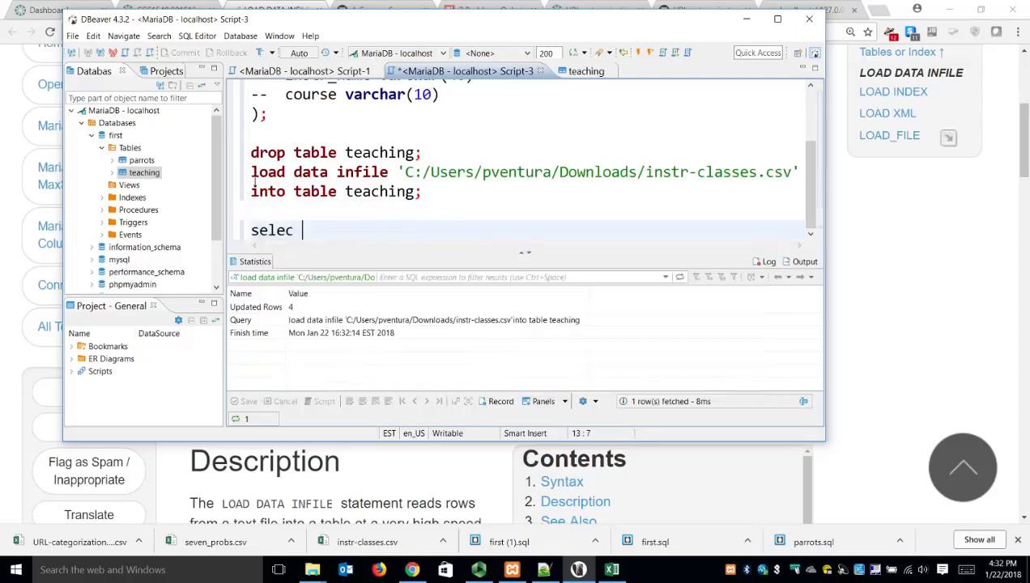
{"action": "type", "text": "t * fro"}
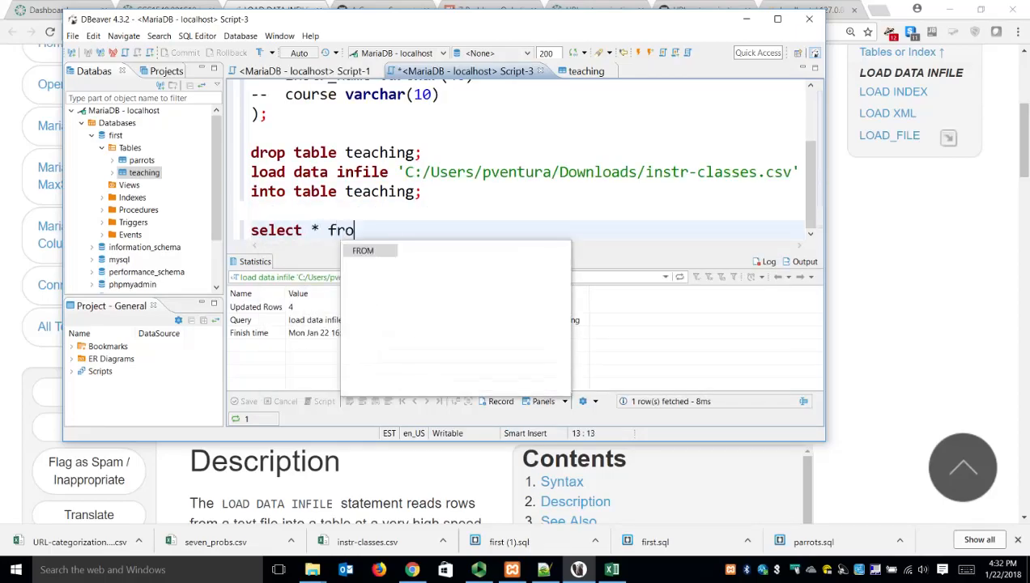
{"action": "type", "text": "m teaching;"}
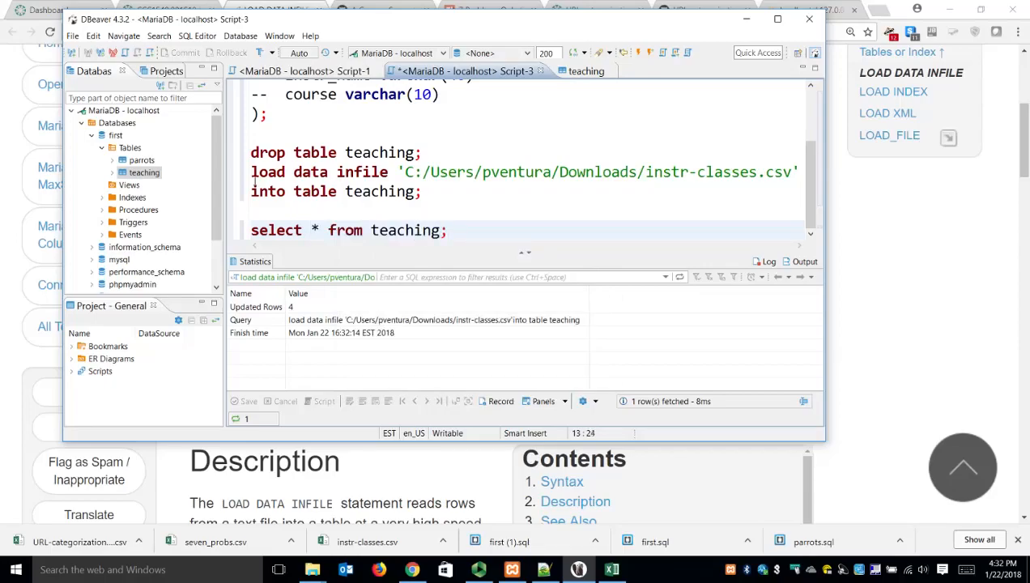
{"action": "key", "text": "ctrl+Return"}
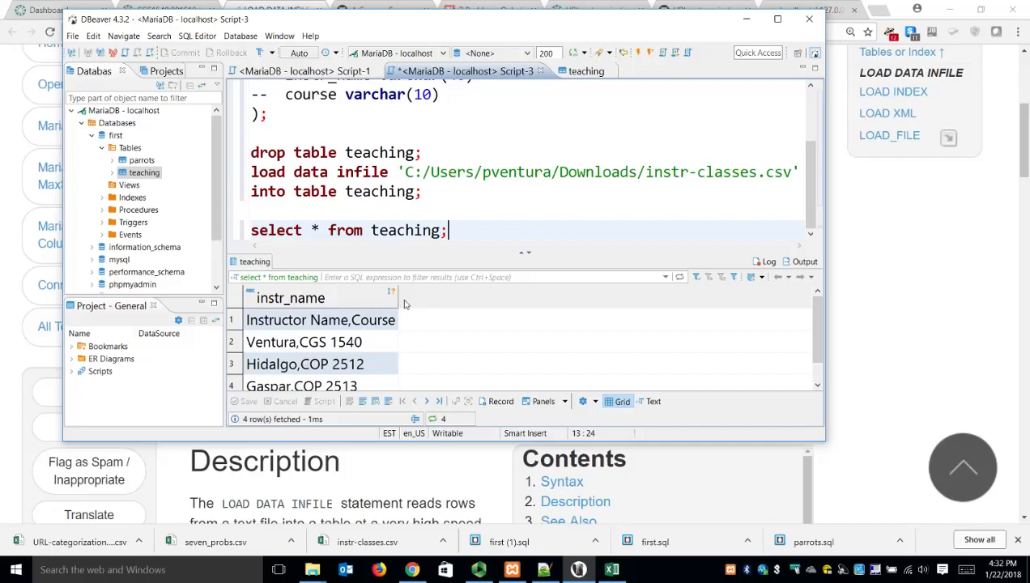
Step: Widen the instr_name column in the results grid and compare the loaded rows with the table definition
{"action": "left_click_drag", "start_coordinate": [405, 303], "coordinate": [499, 313]}
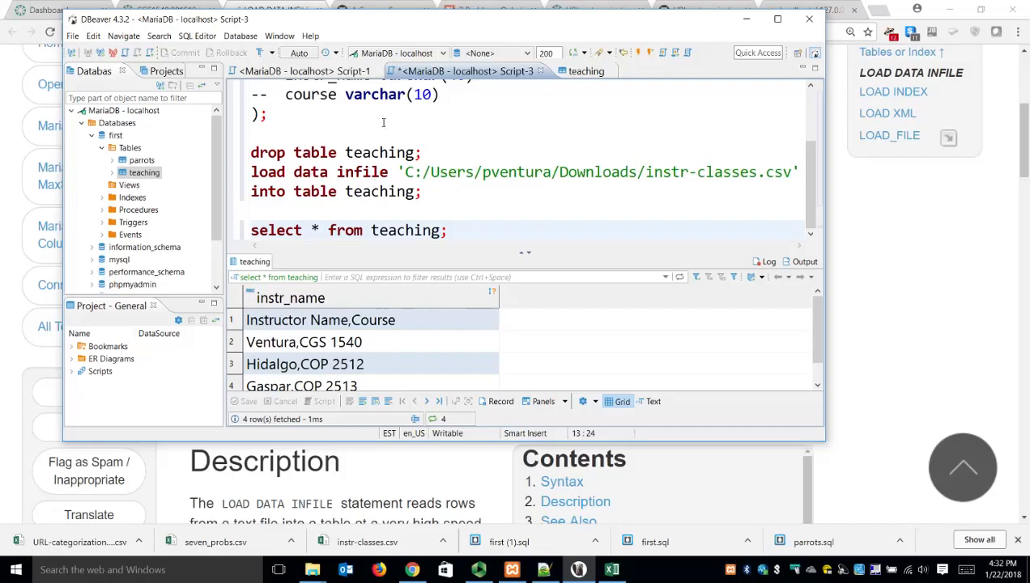
{"action": "scroll", "coordinate": [408, 138], "scroll_direction": "up", "scroll_amount": 2}
{"action": "left_click", "coordinate": [390, 156]}
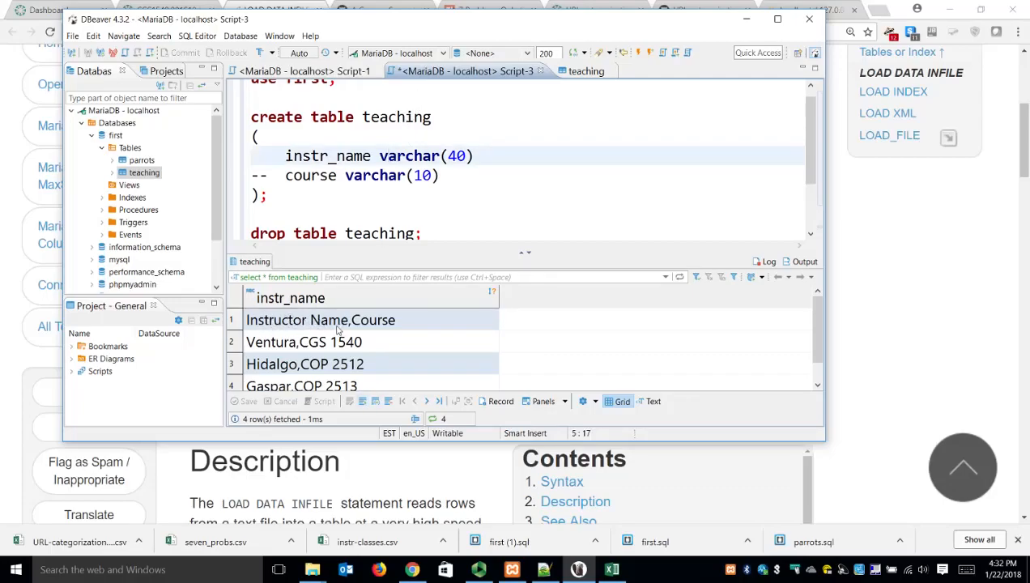
{"action": "left_click", "coordinate": [298, 346]}
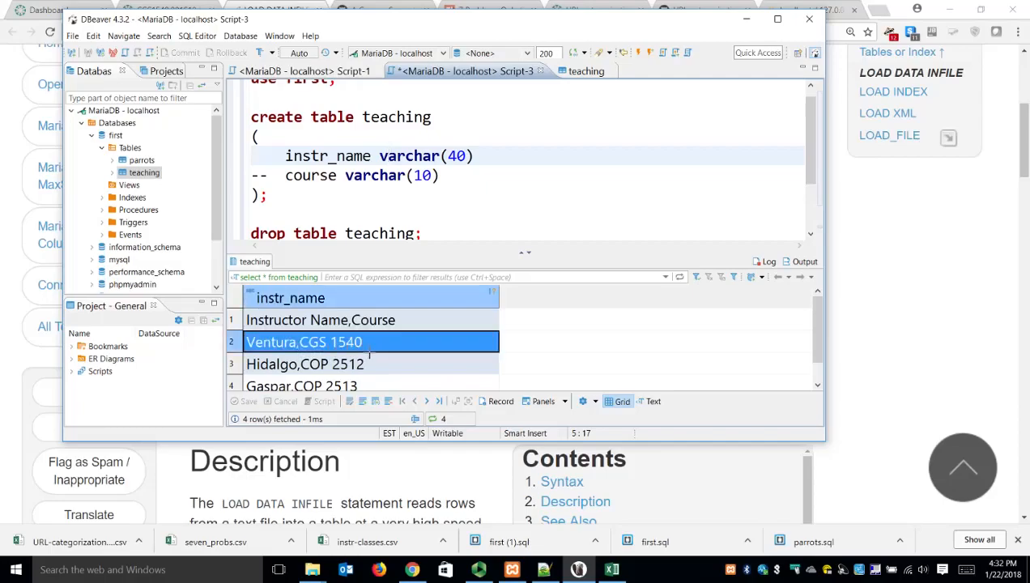
{"action": "left_click", "coordinate": [365, 365]}
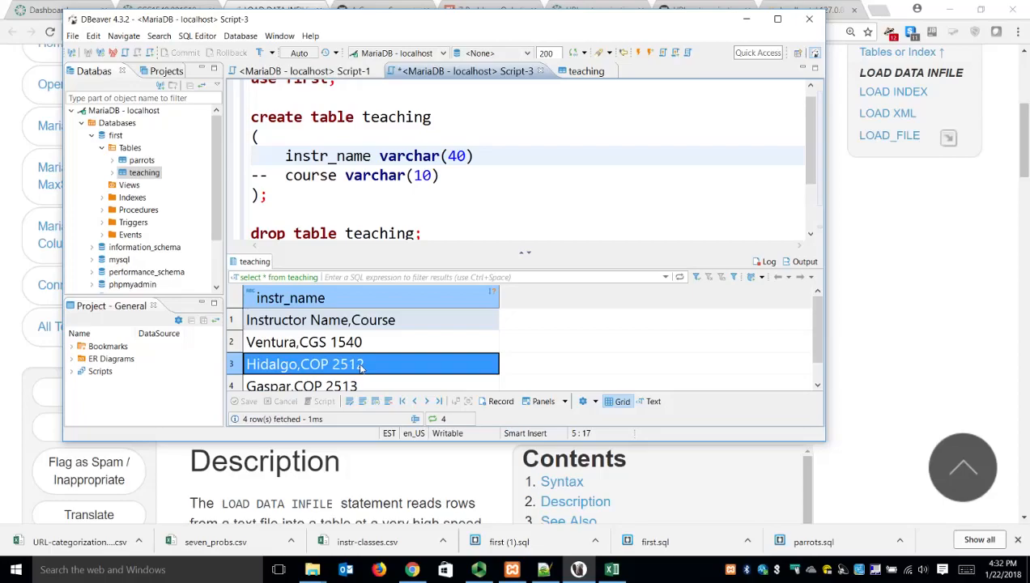
Step: Uncomment the course column in the create table statement and restore its indentation
{"action": "left_click", "coordinate": [337, 175]}
{"action": "left_click", "coordinate": [286, 176]}
{"action": "key", "text": "BackSpace"}
{"action": "key", "text": "BackSpace"}
{"action": "key", "text": "BackSpace"}
{"action": "key", "text": "BackSpace"}
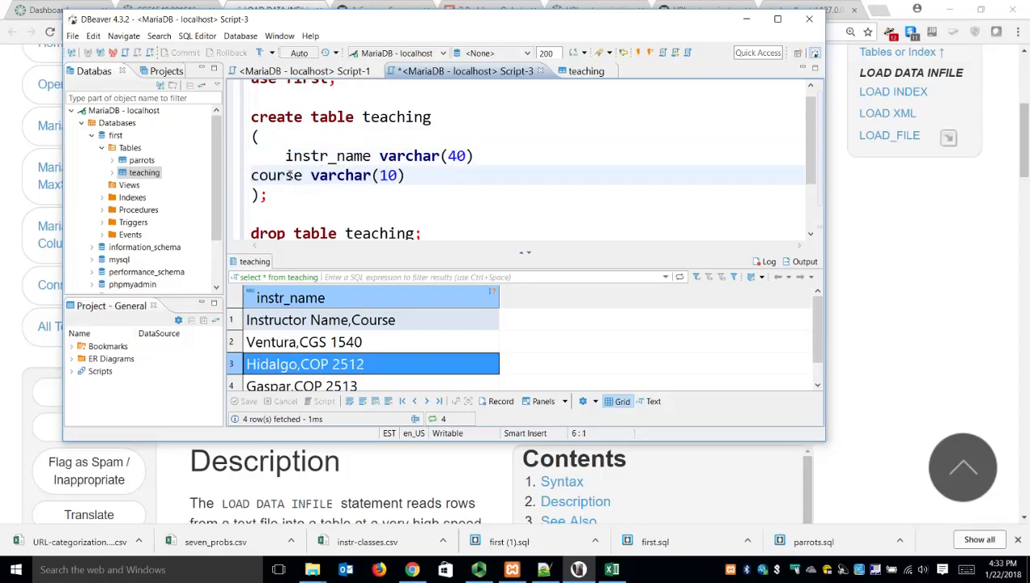
{"action": "key", "text": "Tab"}
Step: Set the instr_name column's length to varchar(15) in the create table statement
{"action": "left_click", "coordinate": [287, 156]}
{"action": "left_click", "coordinate": [467, 156]}
{"action": "key", "text": "BackSpace"}
{"action": "key", "text": "BackSpace"}
{"action": "type", "text": "15"}
Step: Run the drop table teaching; statement
{"action": "key", "text": "Down"}
{"action": "key", "text": "Down"}
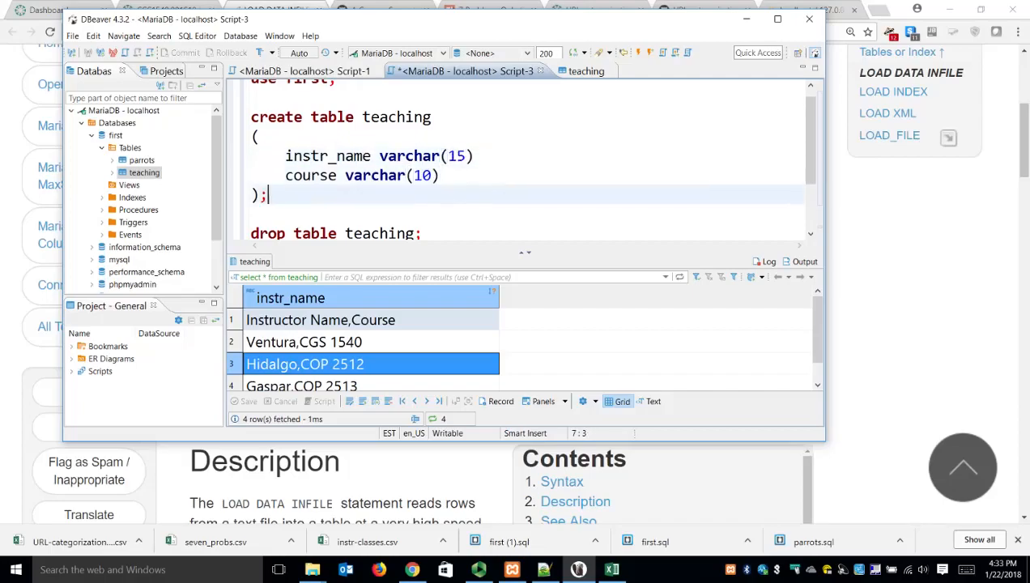
{"action": "key", "text": "Down"}
{"action": "key", "text": "Down"}
{"action": "key", "text": "End"}
{"action": "key", "text": "ctrl+Return"}
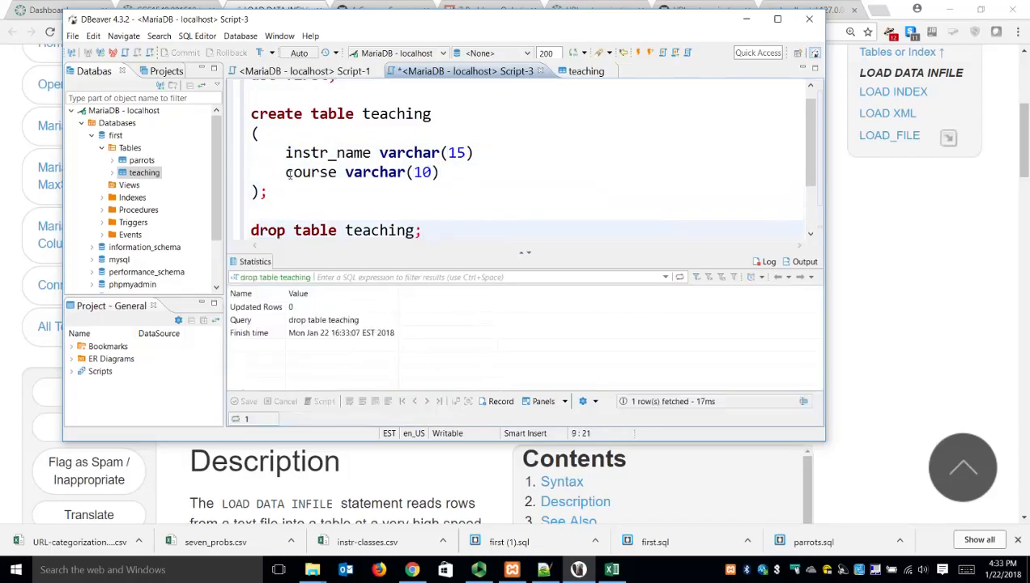
Step: Try to run the create table statement with both the instr_name and course columns
{"action": "key", "text": "Up"}
{"action": "key", "text": "Up"}
{"action": "key", "text": "ctrl+Return"}
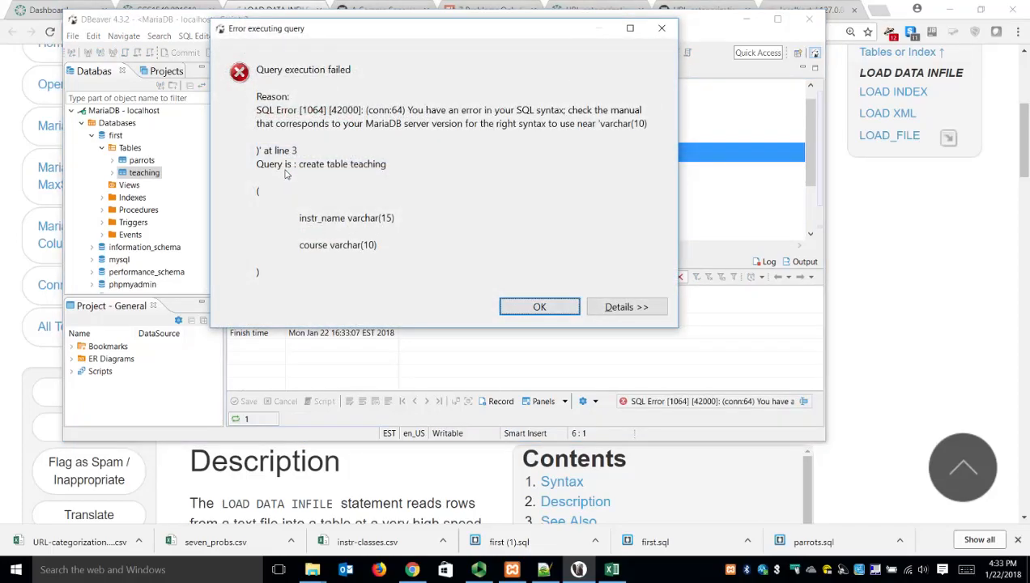
{"action": "left_click", "coordinate": [556, 312]}
Step: Add a comma after instr_name varchar(15) and run the create table statement
{"action": "left_click", "coordinate": [492, 142]}
{"action": "left_click", "coordinate": [495, 162]}
{"action": "type", "text": ","}
{"action": "key", "text": "Down"}
{"action": "key", "text": "Down"}
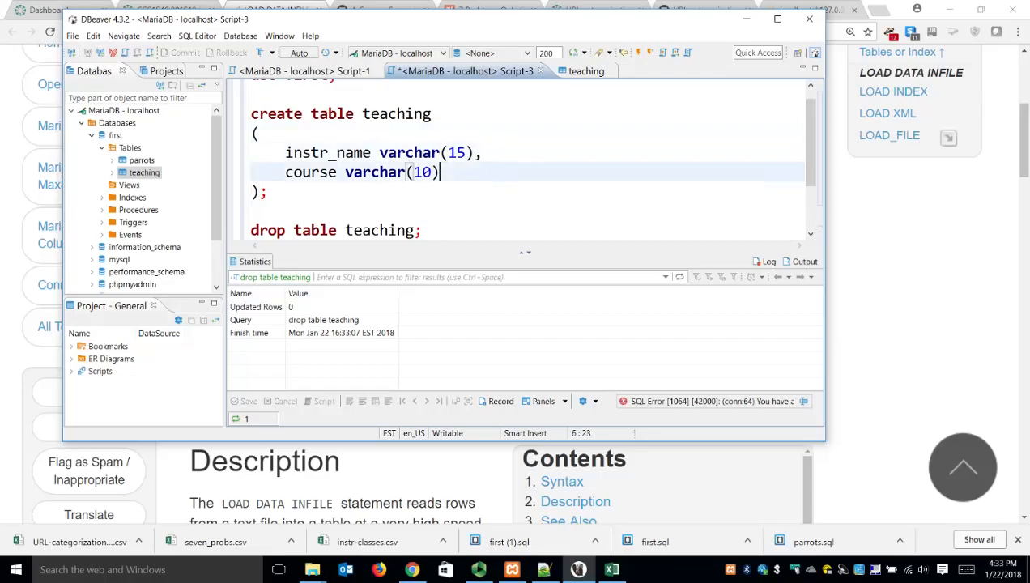
{"action": "key", "text": "ctrl+Return"}
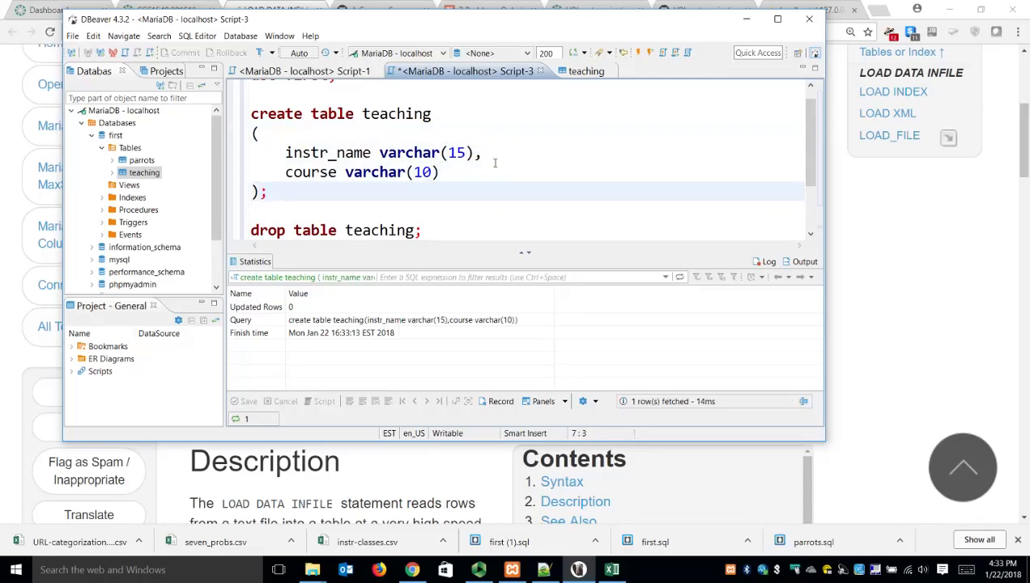
Step: Run the select * from teaching; query to check the contents of the recreated table
{"action": "key", "text": "ctrl+End"}
{"action": "key", "text": "Return"}
{"action": "type", "text": "load data infile 'C:/Users/pventura/Downloads/instr-classes.csv' into table teaching;"}
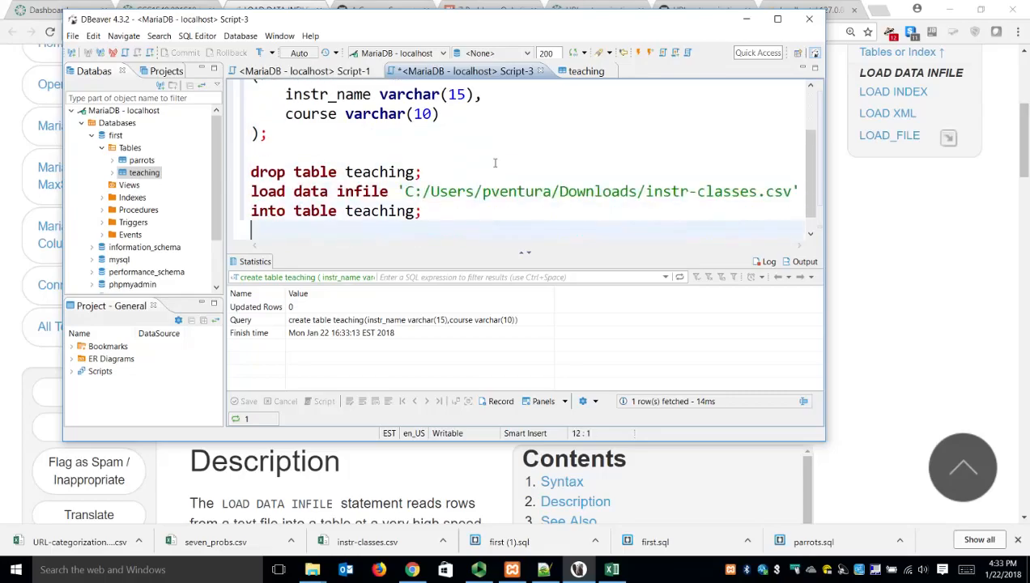
{"action": "key", "text": "Up"}
{"action": "key", "text": "Up"}
{"action": "key", "text": "Up"}
{"action": "key", "text": "Down"}
{"action": "key", "text": "Down"}
{"action": "key", "text": "Down"}
{"action": "key", "text": "Down"}
{"action": "key", "text": "Down"}
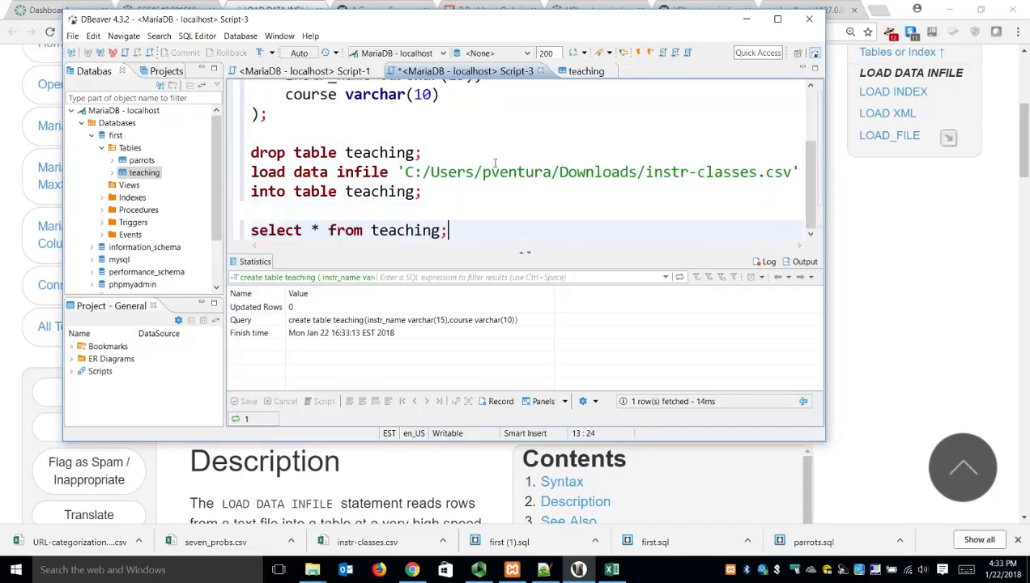
{"action": "key", "text": "ctrl+Return"}
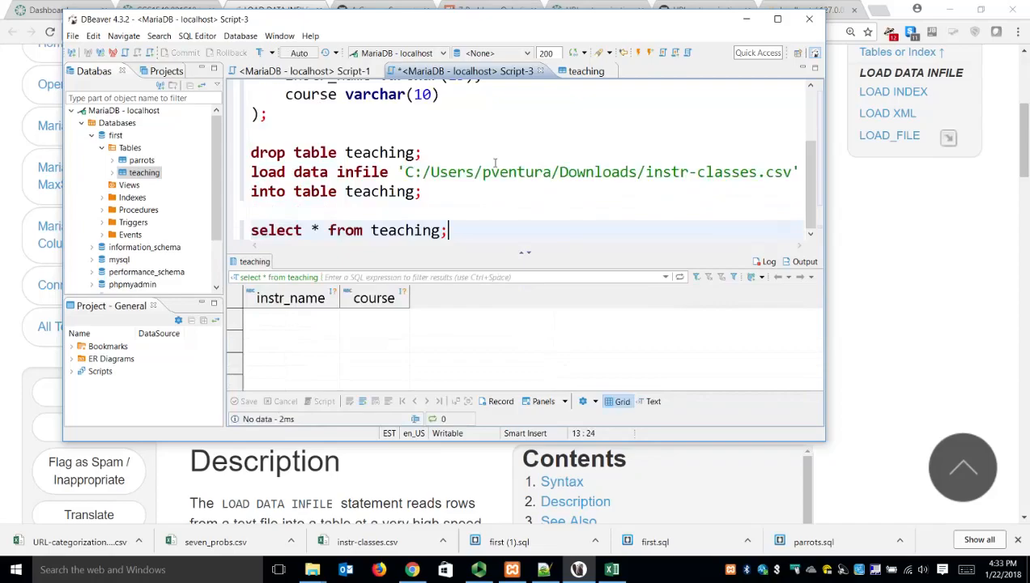
Step: Switch to Chrome and highlight the FIELDS | COLUMNS TERMINATED BY clause in the LOAD DATA INFILE syntax
{"action": "key", "text": "Up"}
{"action": "key", "text": "Up"}
{"action": "key", "text": "Up"}
{"action": "key", "text": "Up"}
{"action": "key", "text": "Down"}
{"action": "key", "text": "Down"}
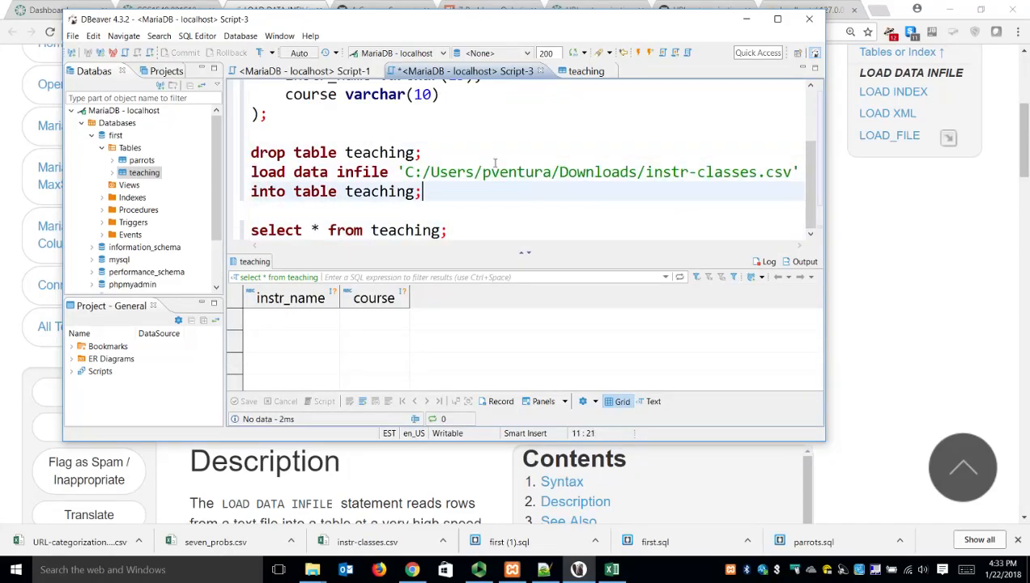
{"action": "left_click", "coordinate": [412, 570]}
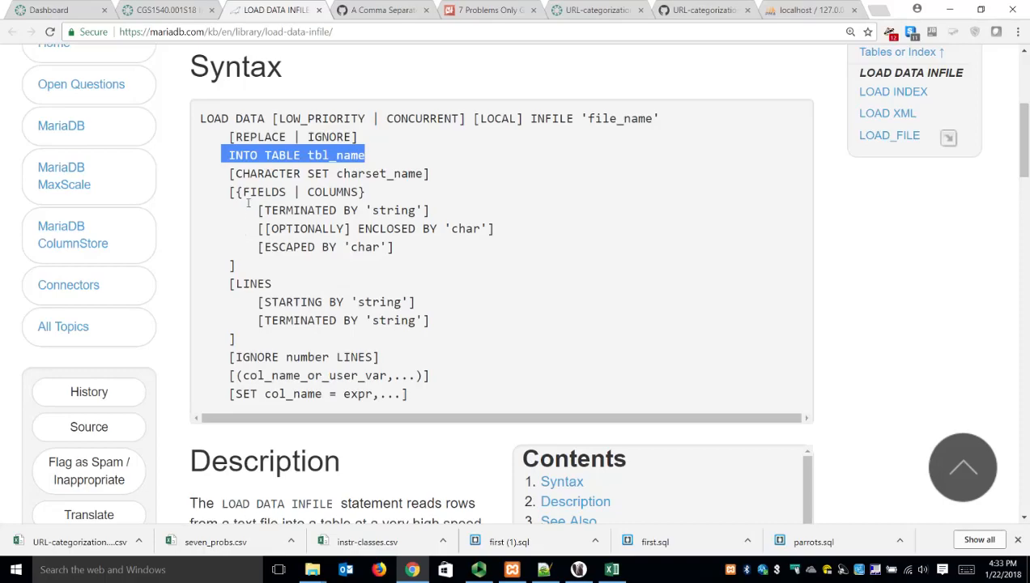
{"action": "left_click_drag", "start_coordinate": [230, 194], "coordinate": [433, 212]}
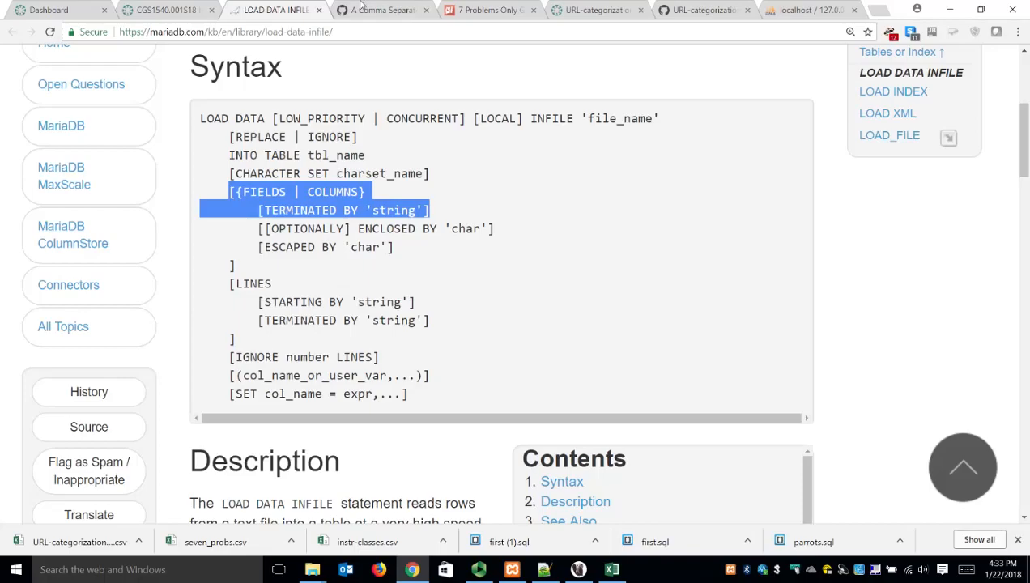
Step: Switch back to DBeaver, append fields terminated by ',' to the load data infile statement, and run it
{"action": "left_click", "coordinate": [580, 570]}
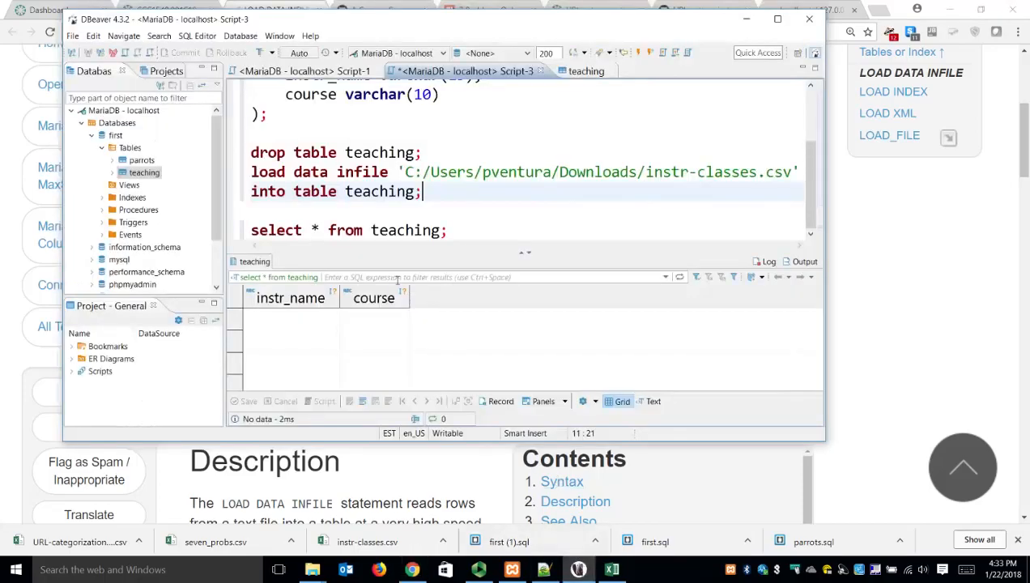
{"action": "key", "text": "BackSpace"}
{"action": "key", "text": "Return"}
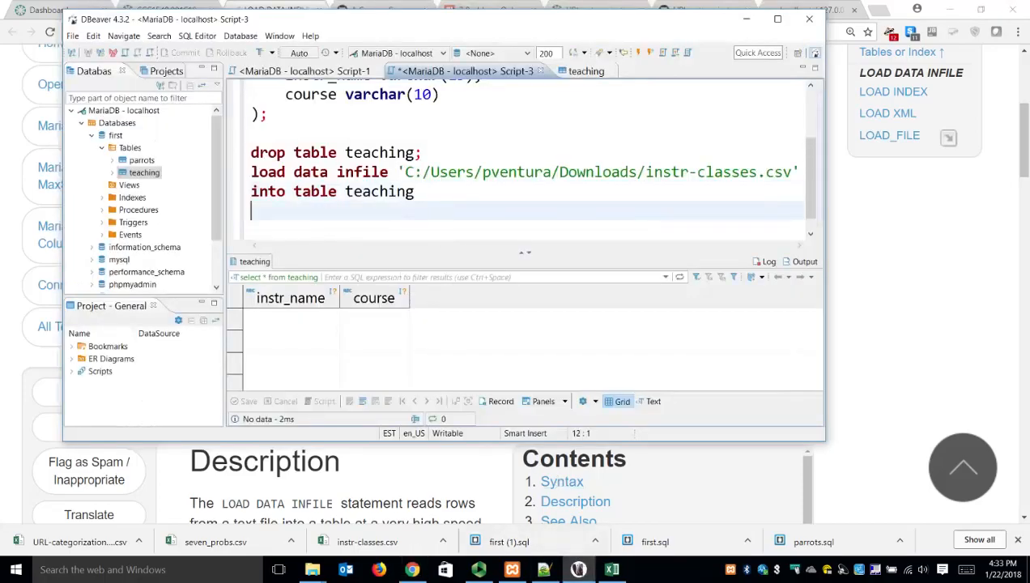
{"action": "type", "text": "fields "}
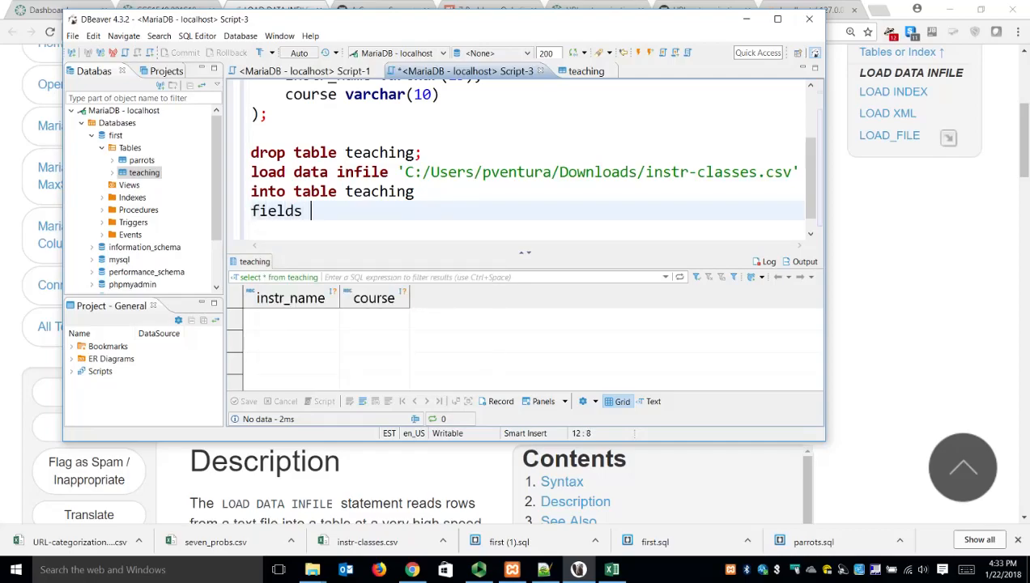
{"action": "type", "text": "termin"}
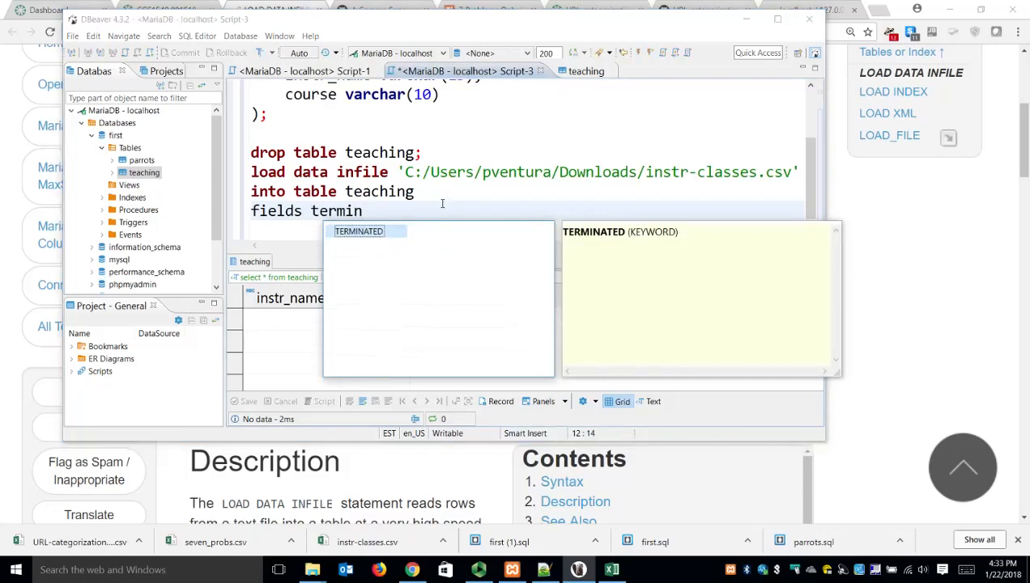
{"action": "key", "text": "Return"}
{"action": "type", "text": "by ',';"}
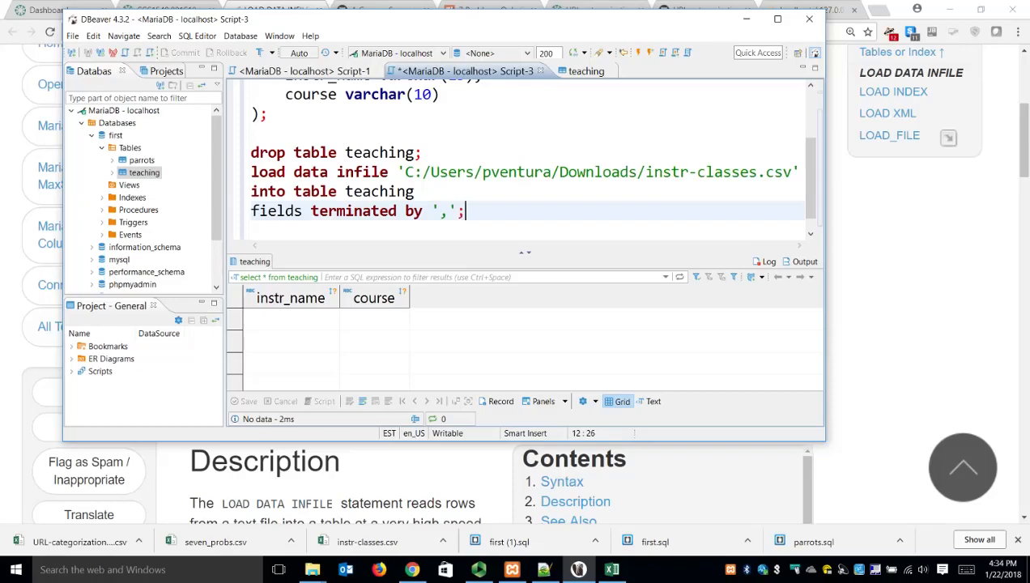
{"action": "key", "text": "ctrl+Return"}
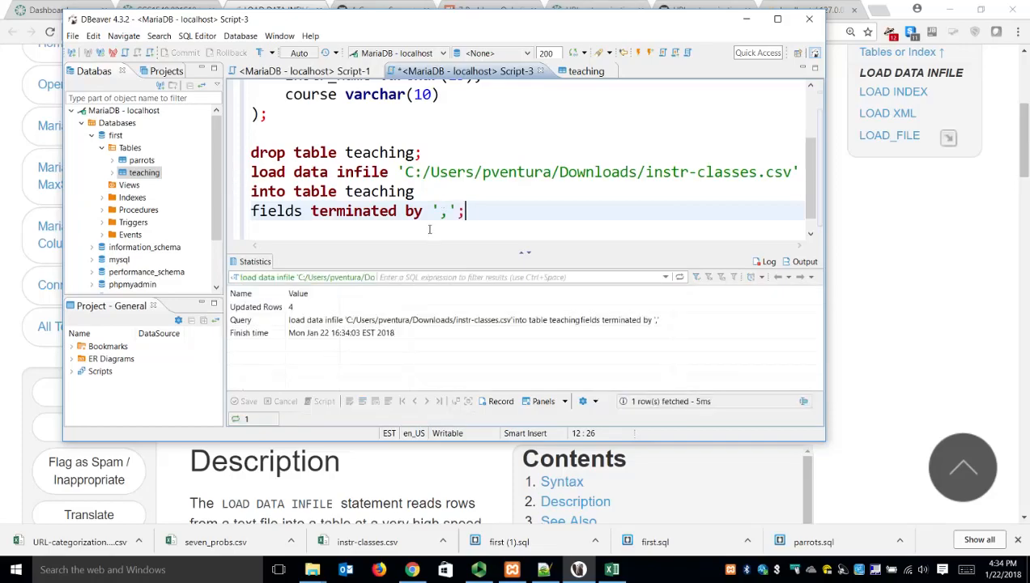
Step: Run the select * from teaching; query again and look through the returned rows
{"action": "key", "text": "Return"}
{"action": "key", "text": "Return"}
{"action": "type", "text": "select * from teaching;"}
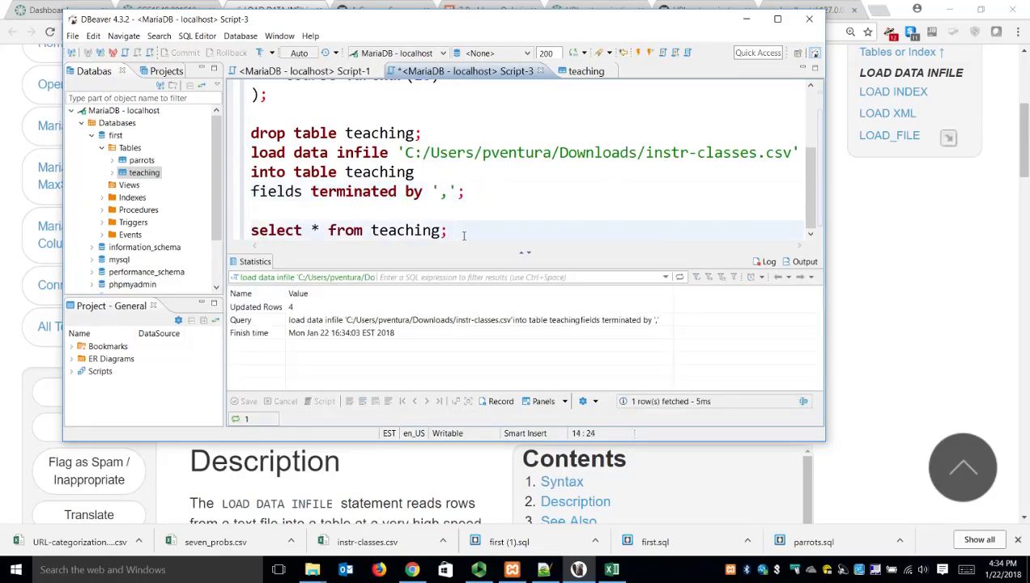
{"action": "key", "text": "ctrl+Return"}
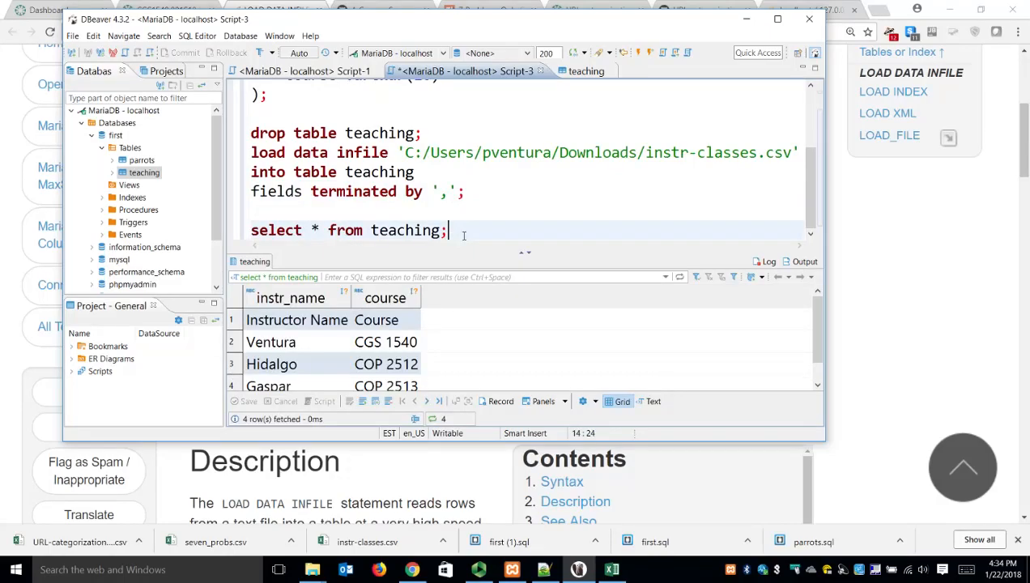
{"action": "scroll", "coordinate": [580, 315], "scroll_direction": "down", "scroll_amount": 1}
{"action": "scroll", "coordinate": [580, 315], "scroll_direction": "up", "scroll_amount": 1}
{"action": "scroll", "coordinate": [580, 315], "scroll_direction": "down", "scroll_amount": 1}
{"action": "scroll", "coordinate": [580, 316], "scroll_direction": "up", "scroll_amount": 1}
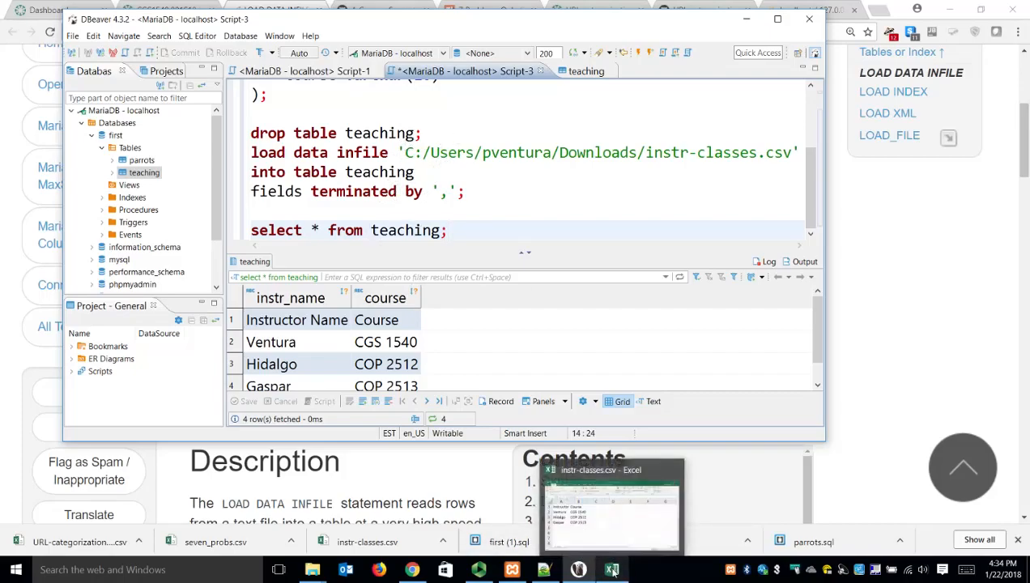
Step: Switch to Excel, delete the header row from instr-classes.csv, and save the file keeping the CSV format
{"action": "left_click", "coordinate": [613, 572]}
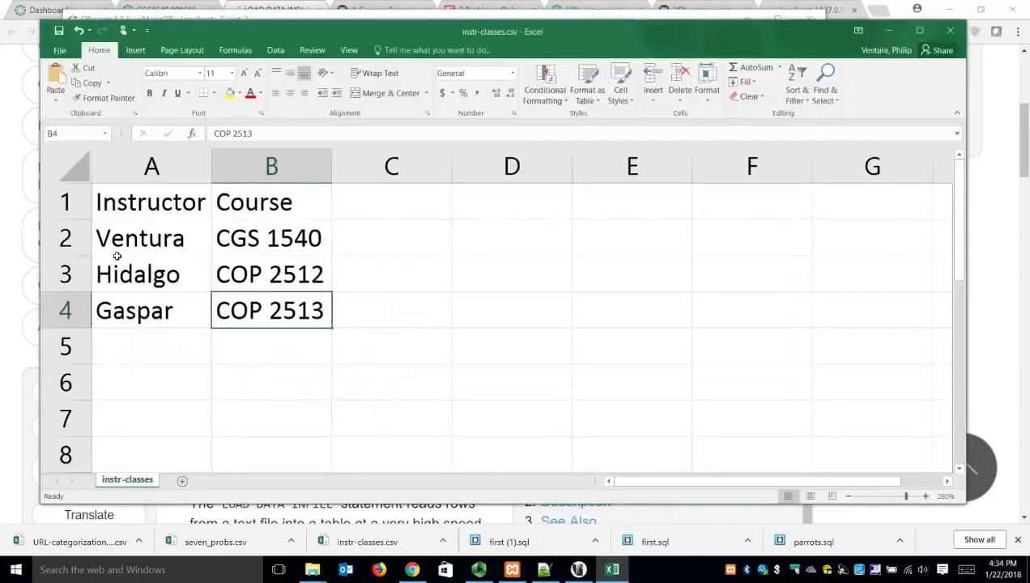
{"action": "left_click", "coordinate": [67, 203]}
{"action": "right_click", "coordinate": [68, 205]}
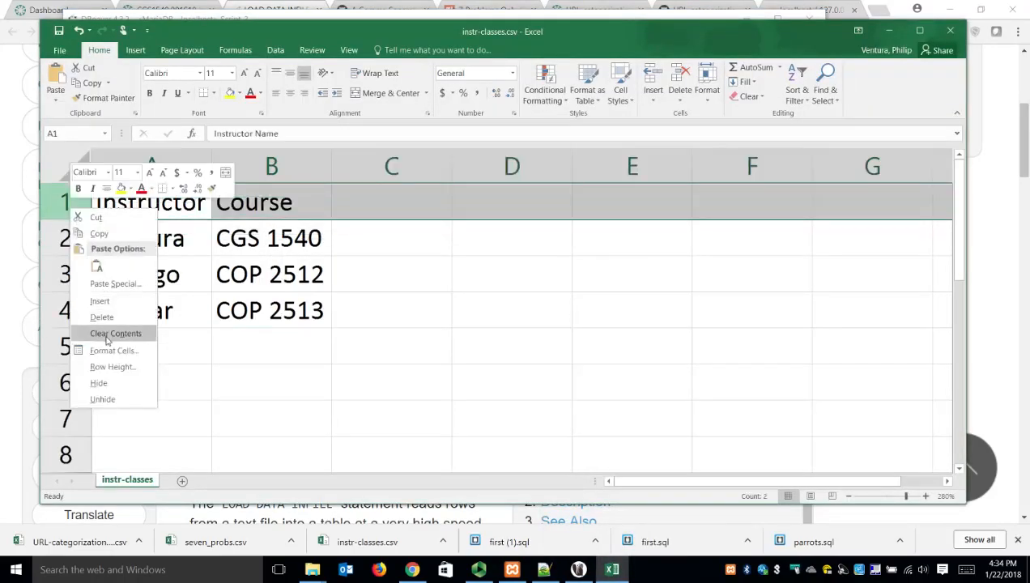
{"action": "left_click", "coordinate": [103, 317]}
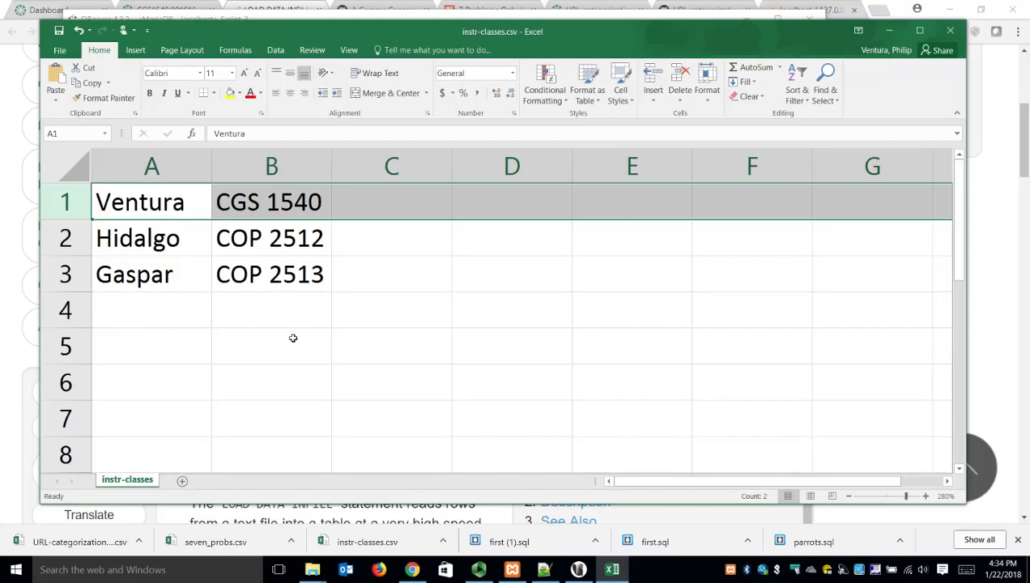
{"action": "key", "text": "ctrl+s"}
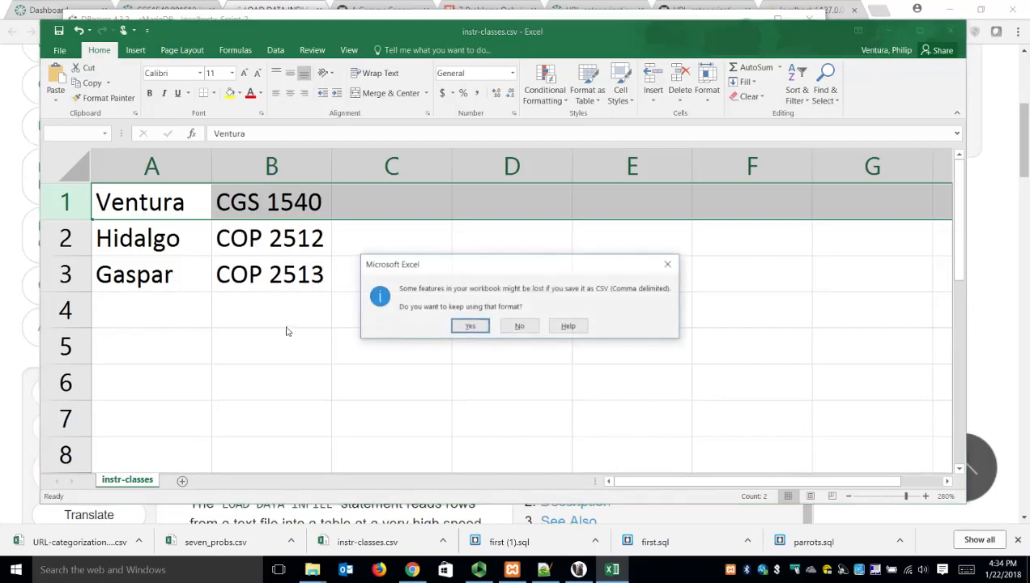
{"action": "left_click", "coordinate": [469, 327]}
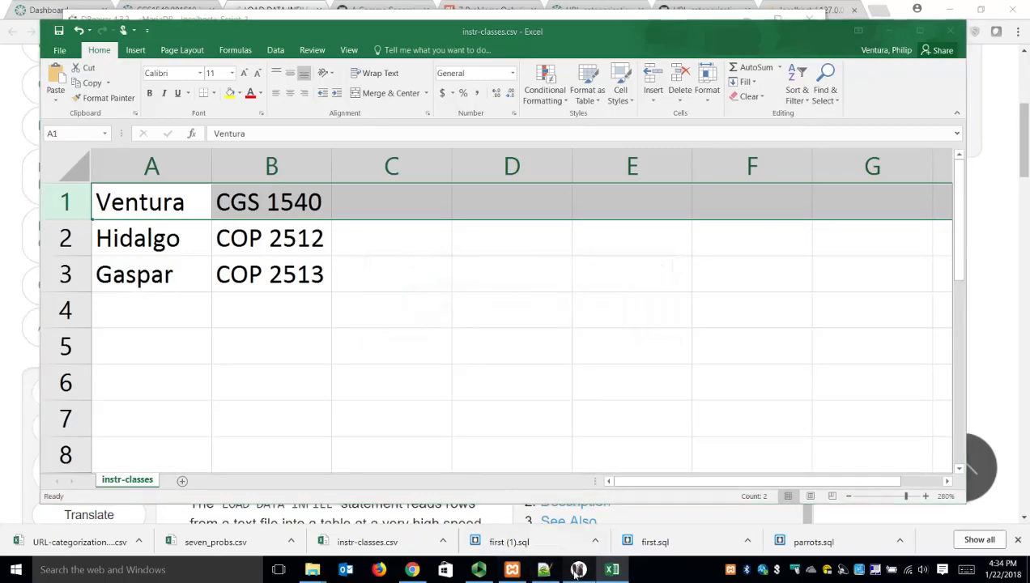
Step: Switch back to DBeaver, drop the teaching table, and recreate it with the create table statement
{"action": "left_click", "coordinate": [577, 570]}
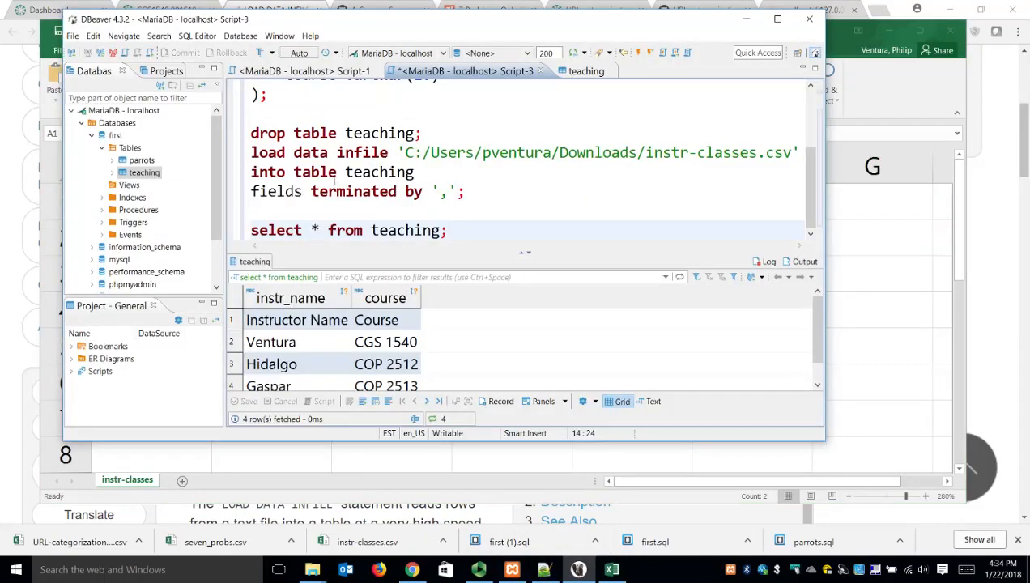
{"action": "left_click", "coordinate": [444, 141]}
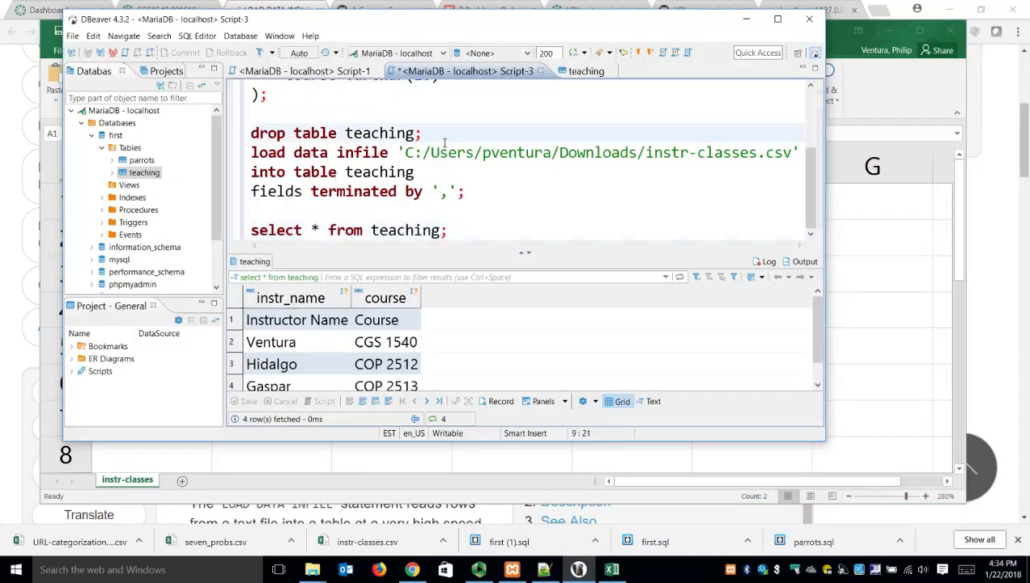
{"action": "key", "text": "ctrl+Return"}
{"action": "key", "text": "Down"}
{"action": "key", "text": "Down"}
{"action": "key", "text": "Down"}
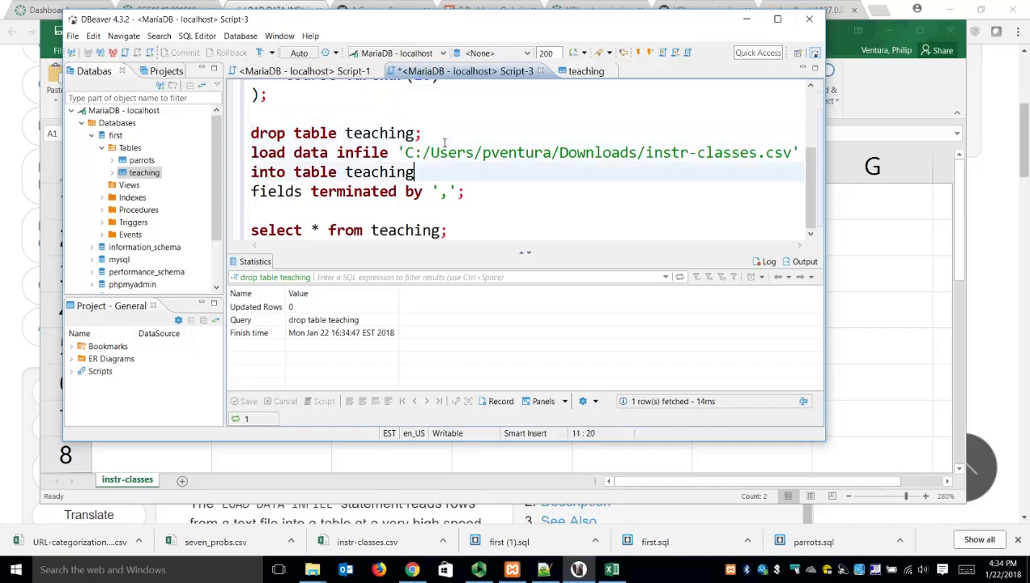
{"action": "key", "text": "Up"}
{"action": "key", "text": "Up"}
{"action": "key", "text": "Up"}
{"action": "key", "text": "Up"}
{"action": "key", "text": "Up"}
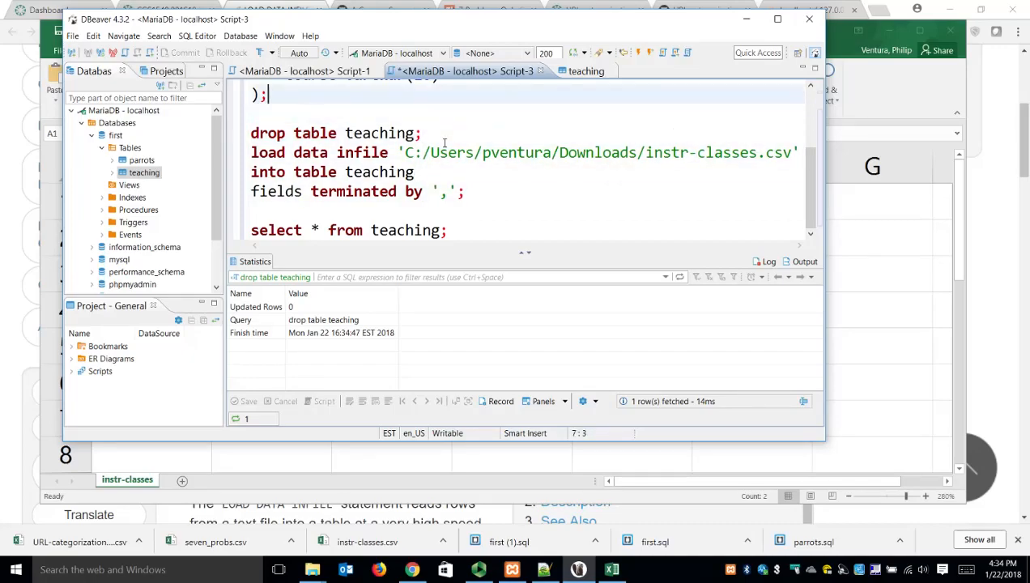
{"action": "key", "text": "ctrl+Return"}
Step: Run the load data infile statement to import the edited instr-classes.csv into the teaching table
{"action": "key", "text": "Down"}
{"action": "key", "text": "Down"}
{"action": "key", "text": "Down"}
{"action": "key", "text": "Down"}
{"action": "key", "text": "Down"}
{"action": "key", "text": "Right"}
{"action": "key", "text": "Right"}
{"action": "key", "text": "Right"}
{"action": "key", "text": "Right"}
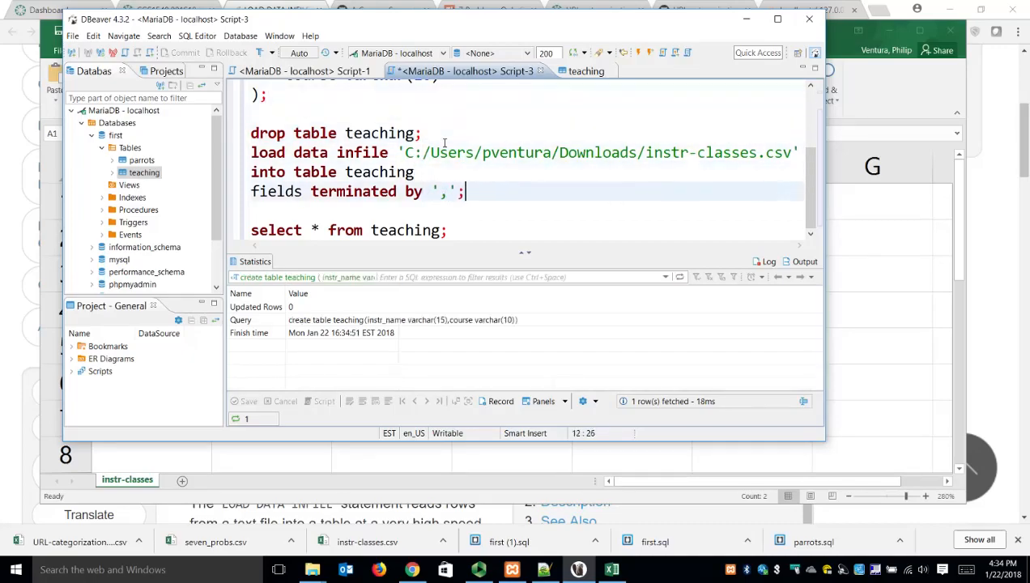
{"action": "key", "text": "ctrl+Return"}
Step: Run select * from teaching; to check the newly loaded rows
{"action": "key", "text": "Down"}
{"action": "key", "text": "Down"}
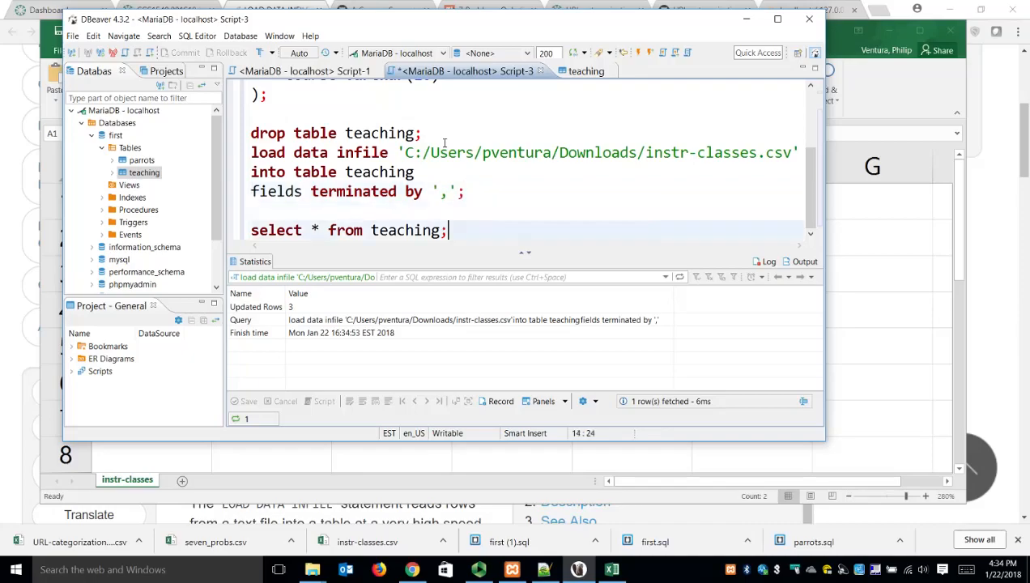
{"action": "key", "text": "ctrl+Return"}
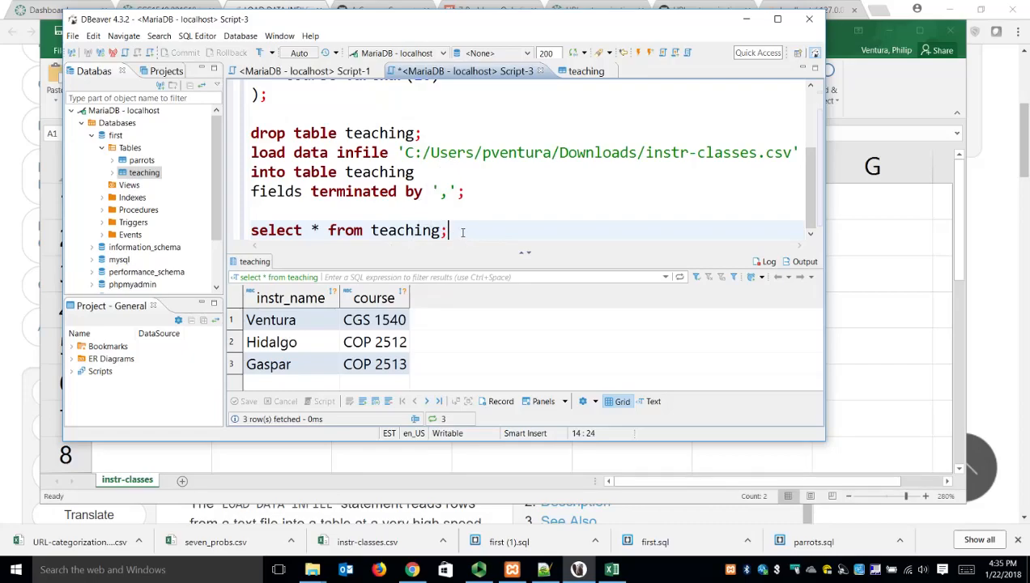
Step: Insert a blank line between the drop table and load data infile statements in the script
{"action": "scroll", "coordinate": [452, 231], "scroll_direction": "up", "scroll_amount": 1}
{"action": "scroll", "coordinate": [421, 243], "scroll_direction": "down", "scroll_amount": 1}
{"action": "scroll", "coordinate": [389, 198], "scroll_direction": "up", "scroll_amount": 2}
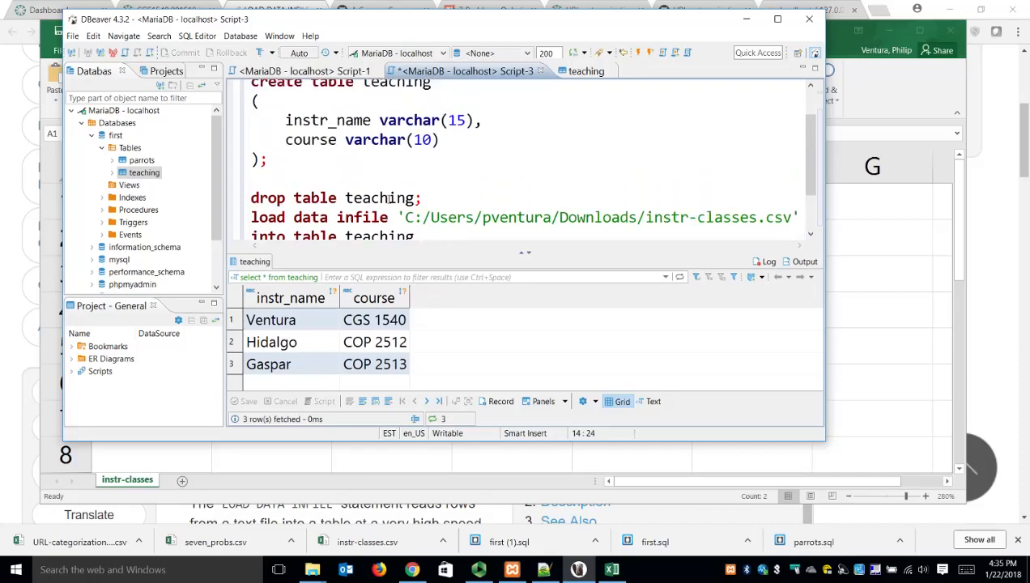
{"action": "scroll", "coordinate": [390, 199], "scroll_direction": "down", "scroll_amount": 1}
{"action": "left_click", "coordinate": [426, 187]}
{"action": "key", "text": "Return"}
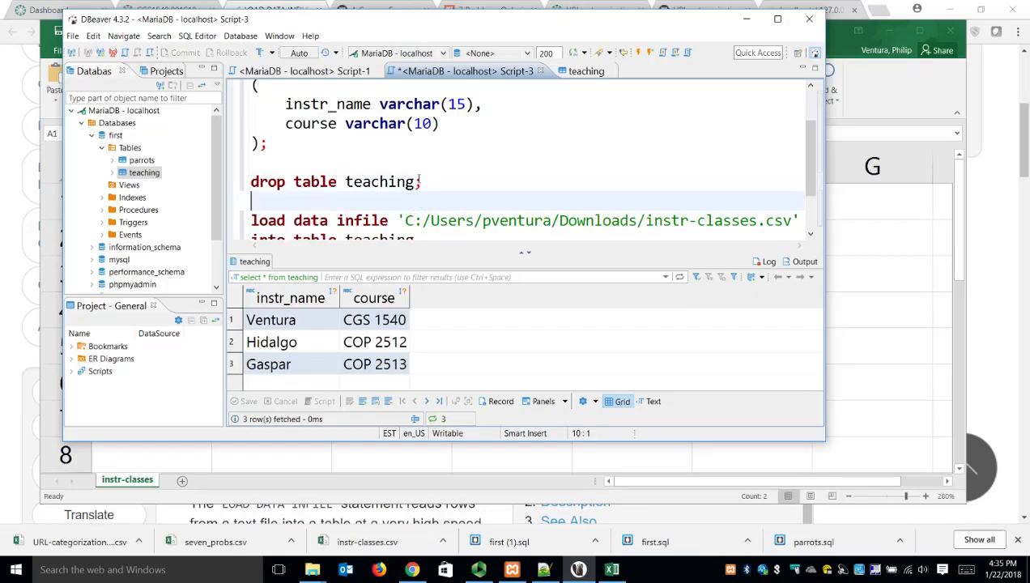
{"action": "scroll", "coordinate": [416, 181], "scroll_direction": "down", "scroll_amount": 2}
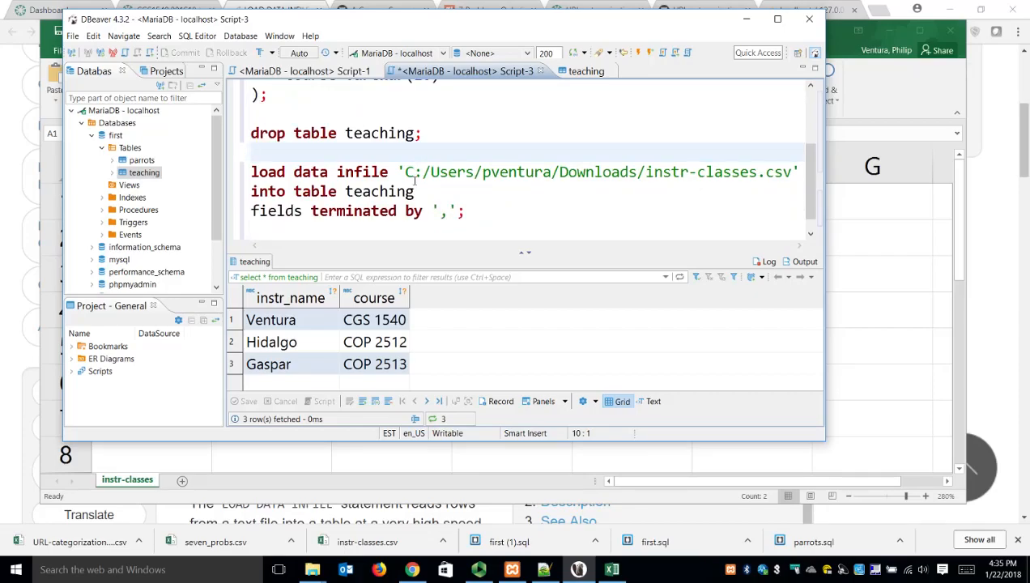
Step: Replace the * in the select query with instr_name and run it to list only that column of teaching
{"action": "left_click", "coordinate": [479, 225]}
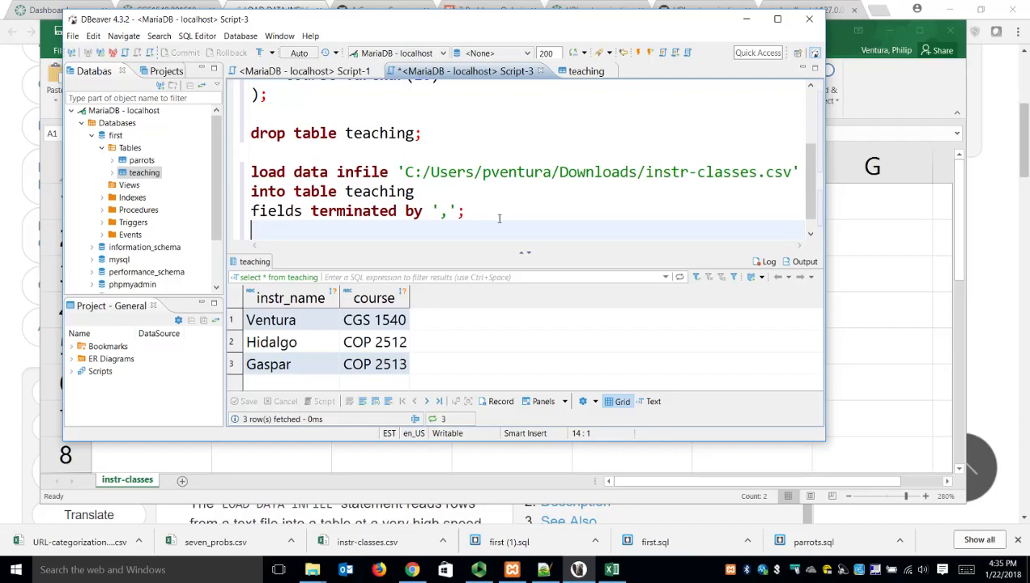
{"action": "scroll", "coordinate": [486, 221], "scroll_direction": "down", "scroll_amount": 1}
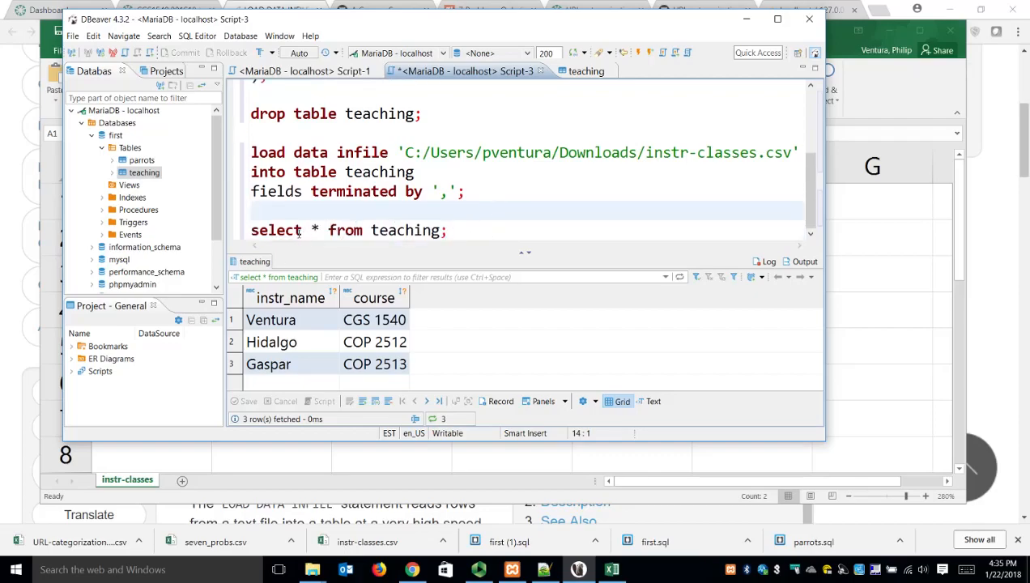
{"action": "left_click_drag", "start_coordinate": [310, 230], "coordinate": [321, 230]}
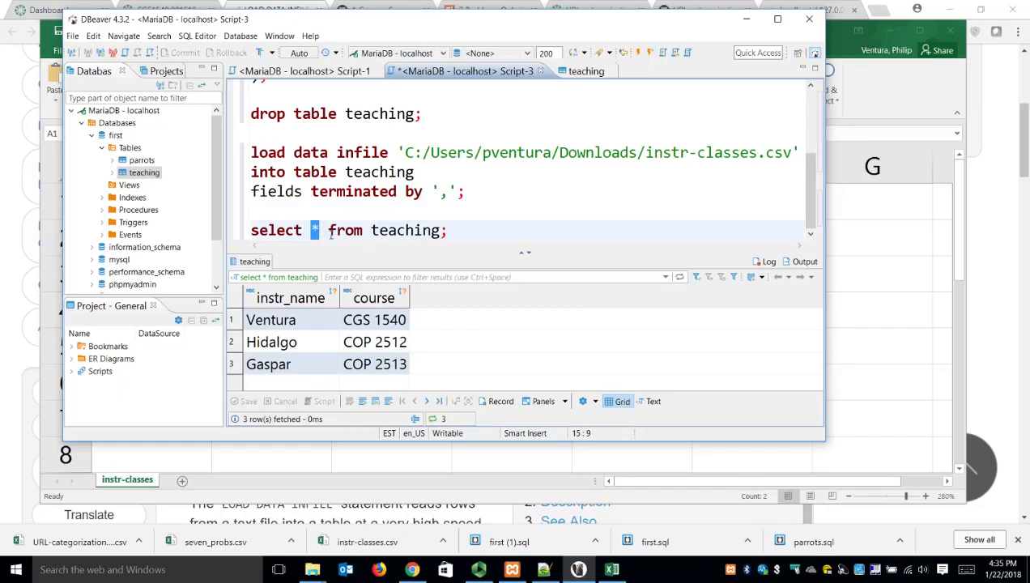
{"action": "left_click", "coordinate": [477, 230]}
{"action": "key", "text": "Left"}
{"action": "key", "text": "Left"}
{"action": "key", "text": "Left"}
{"action": "key", "text": "Left"}
{"action": "key", "text": "Left"}
{"action": "key", "text": "Left"}
{"action": "key", "text": "Left"}
{"action": "key", "text": "Left"}
{"action": "key", "text": "Left"}
{"action": "key", "text": "Left"}
{"action": "key", "text": "Left"}
{"action": "key", "text": "Left"}
{"action": "key", "text": "Left"}
{"action": "key", "text": "Left"}
{"action": "key", "text": "Left"}
{"action": "key", "text": "Left"}
{"action": "key", "text": "Left"}
{"action": "key", "text": "Right"}
{"action": "key", "text": "Delete"}
{"action": "type", "text": "i"}
{"action": "key", "text": "BackSpace"}
{"action": "type", "text": "instr_name"}
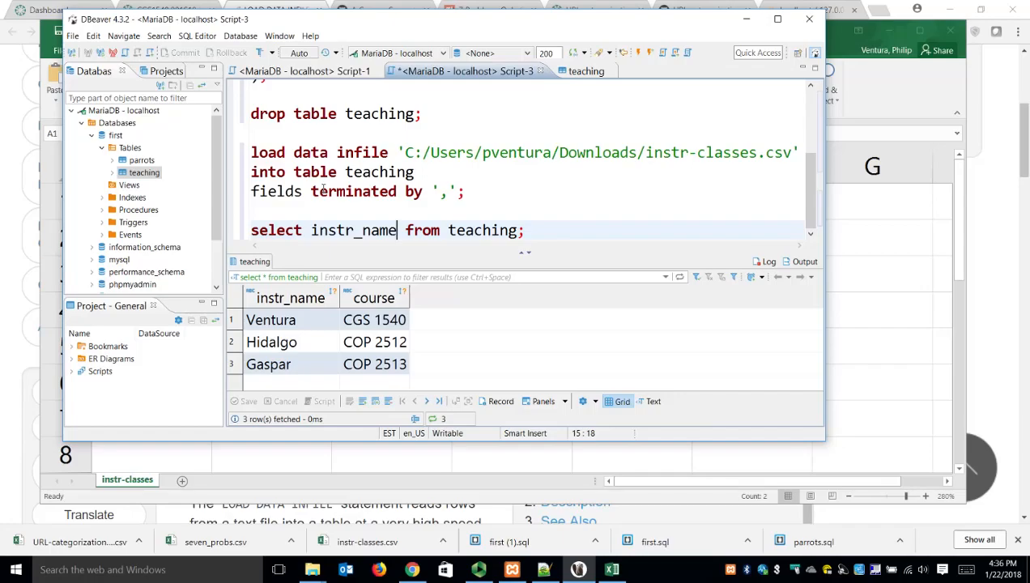
{"action": "key", "text": "ctrl+Return"}
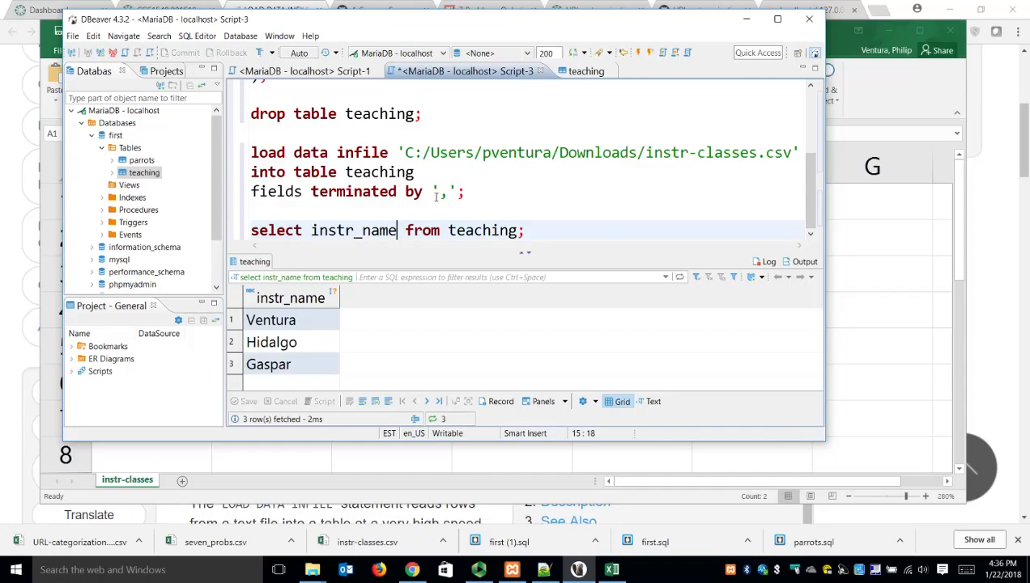
Step: Add course after instr_name in the select column list and run the query
{"action": "type", "text": ", course"}
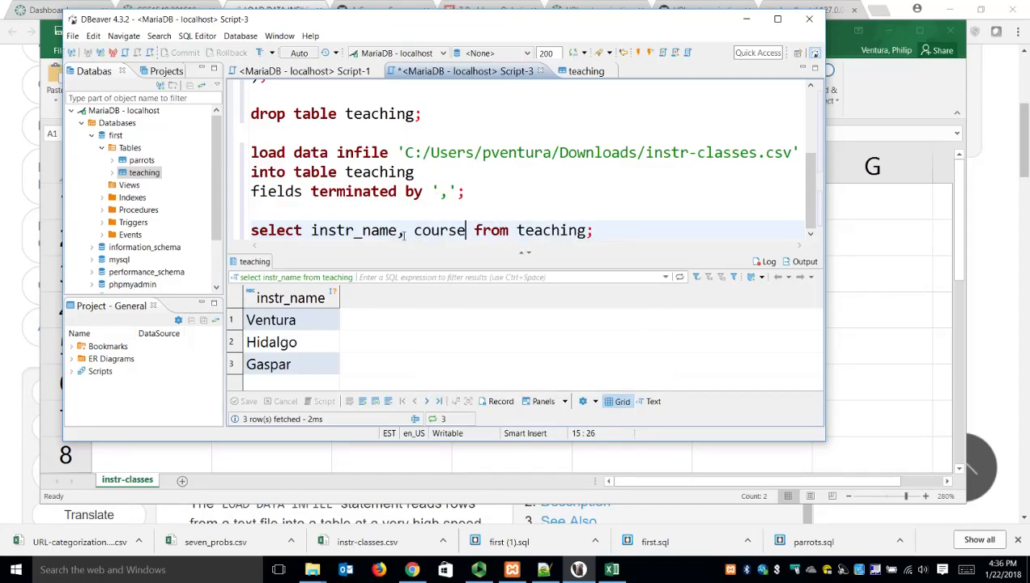
{"action": "key", "text": "ctrl+Return"}
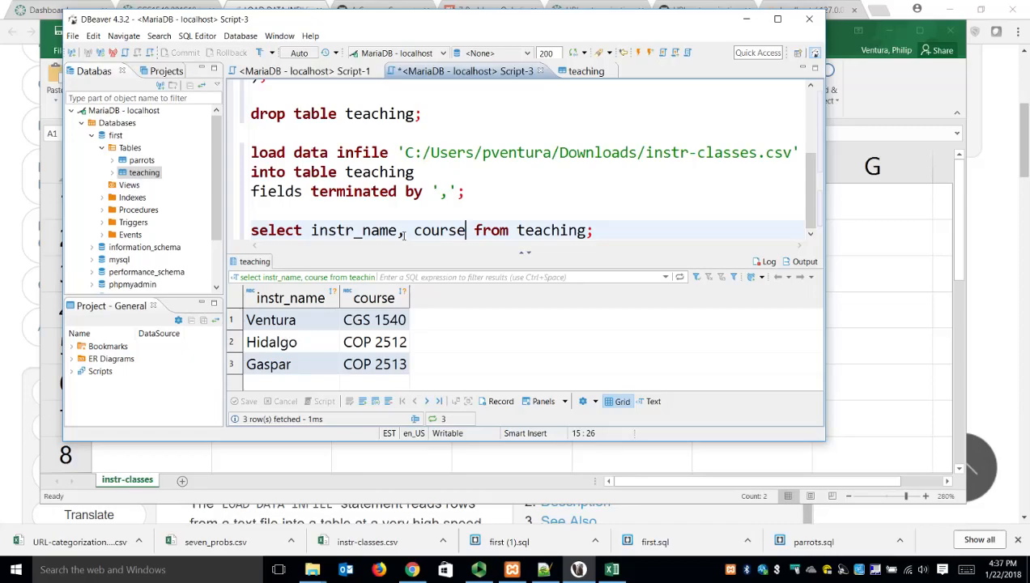
{"action": "left_click", "coordinate": [479, 570]}
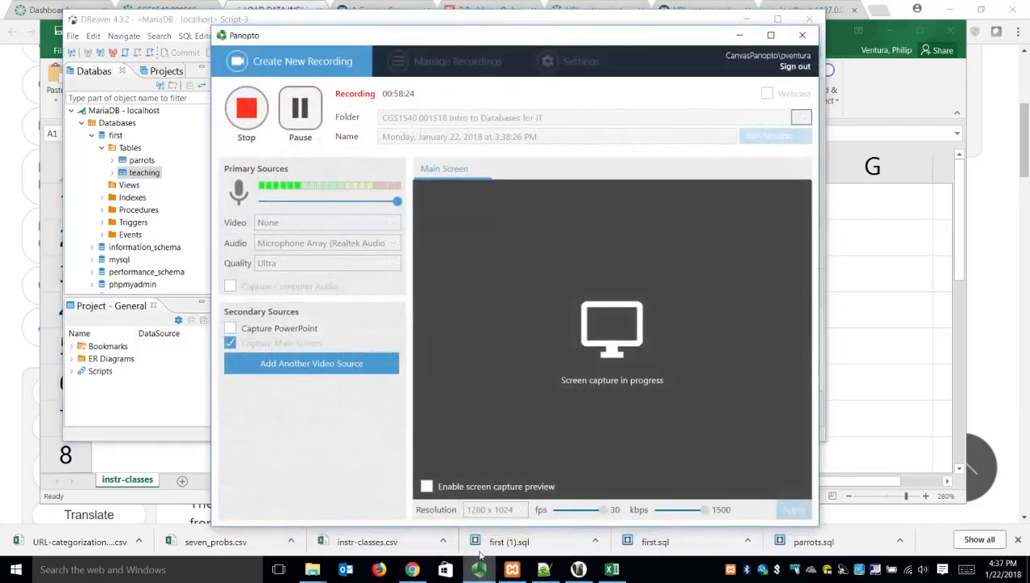